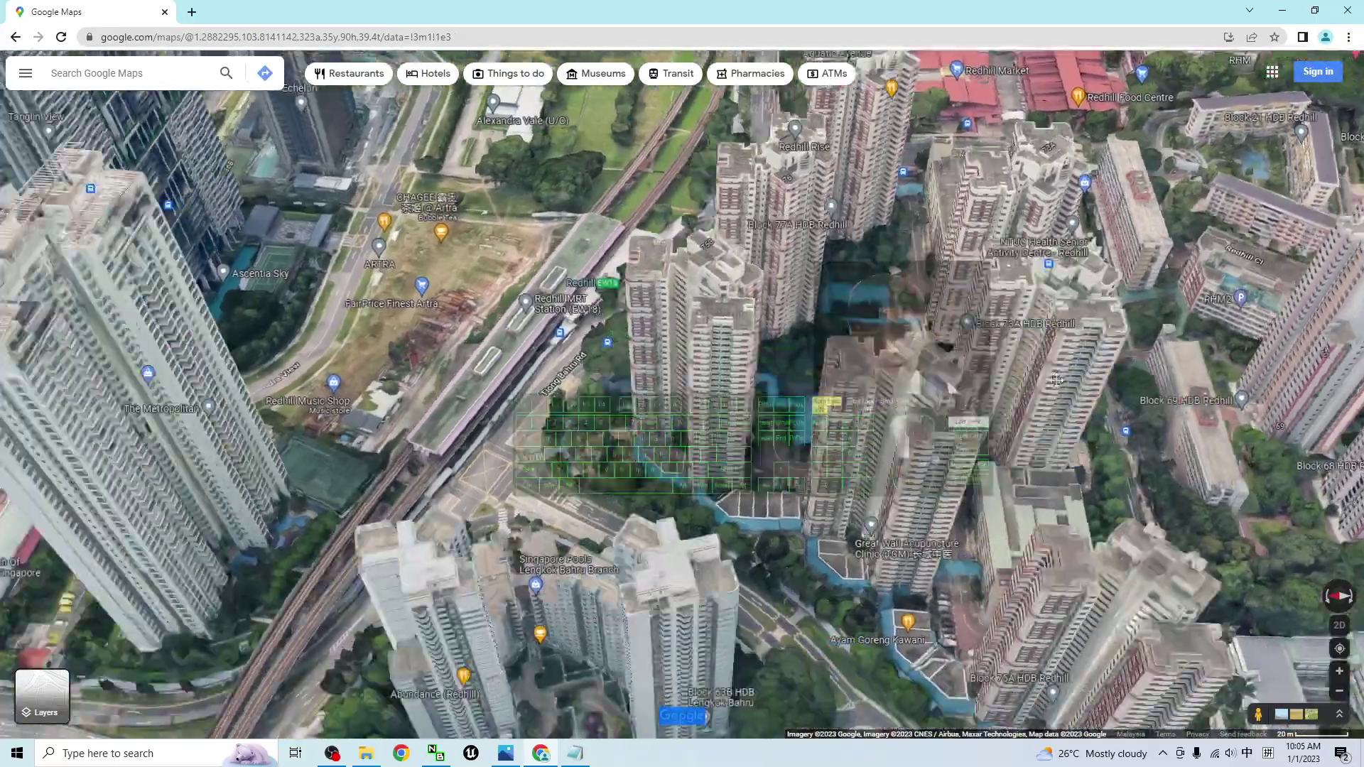
- Examine the Redhill apartment towers and nearby streets in the 3D map at several distances
scroll(650, 317, "up", 3)
scroll(661, 317, "down", 3)
left_click_drag(975, 333, 662, 216)
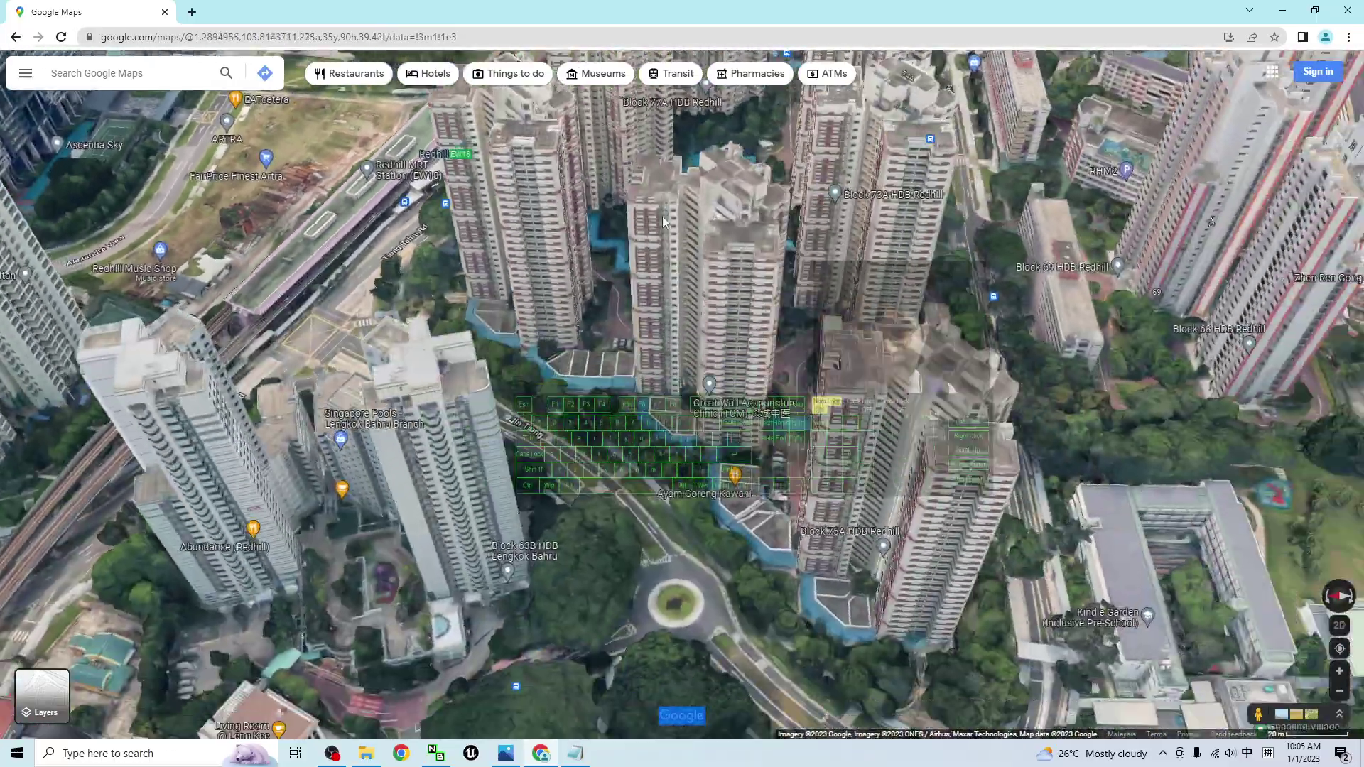
scroll(668, 241, "up", 4)
scroll(671, 284, "down", 3)
left_click_drag(1066, 270, 895, 343)
scroll(896, 343, "down", 2)
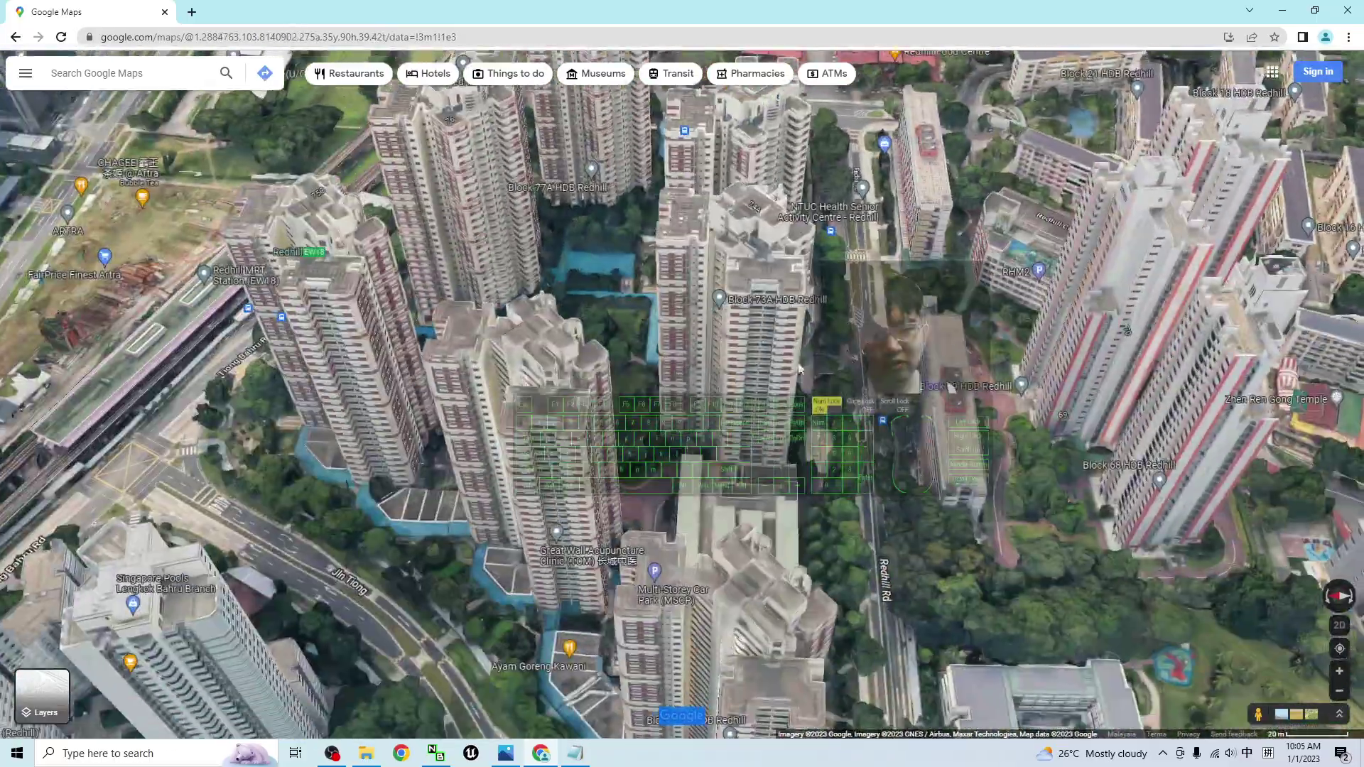
scroll(914, 425, "up", 3)
left_click_drag(930, 491, 1157, 475)
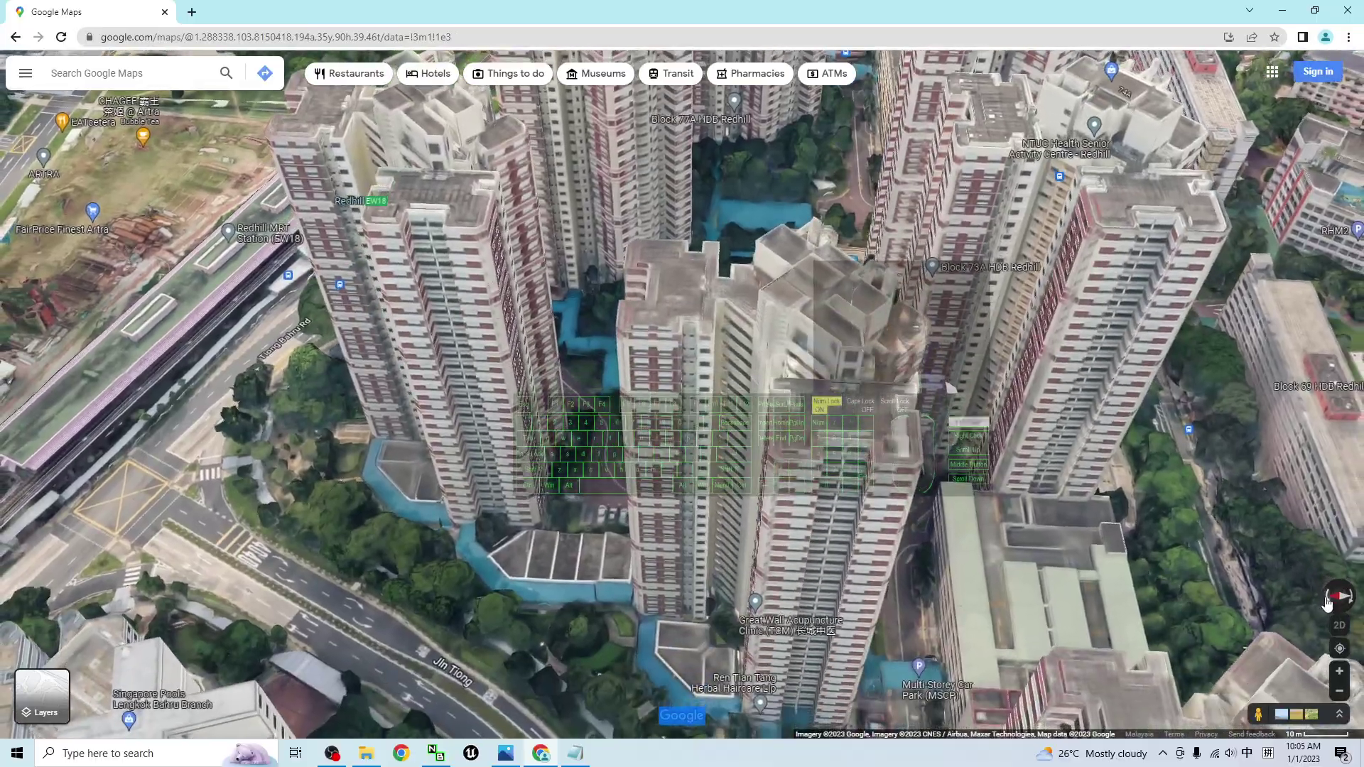
- Rotate the 3D map to a 180-degree heading and examine the Redhill tower cluster from that side
left_click(1329, 597)
scroll(888, 430, "down", 4)
scroll(709, 385, "up", 3)
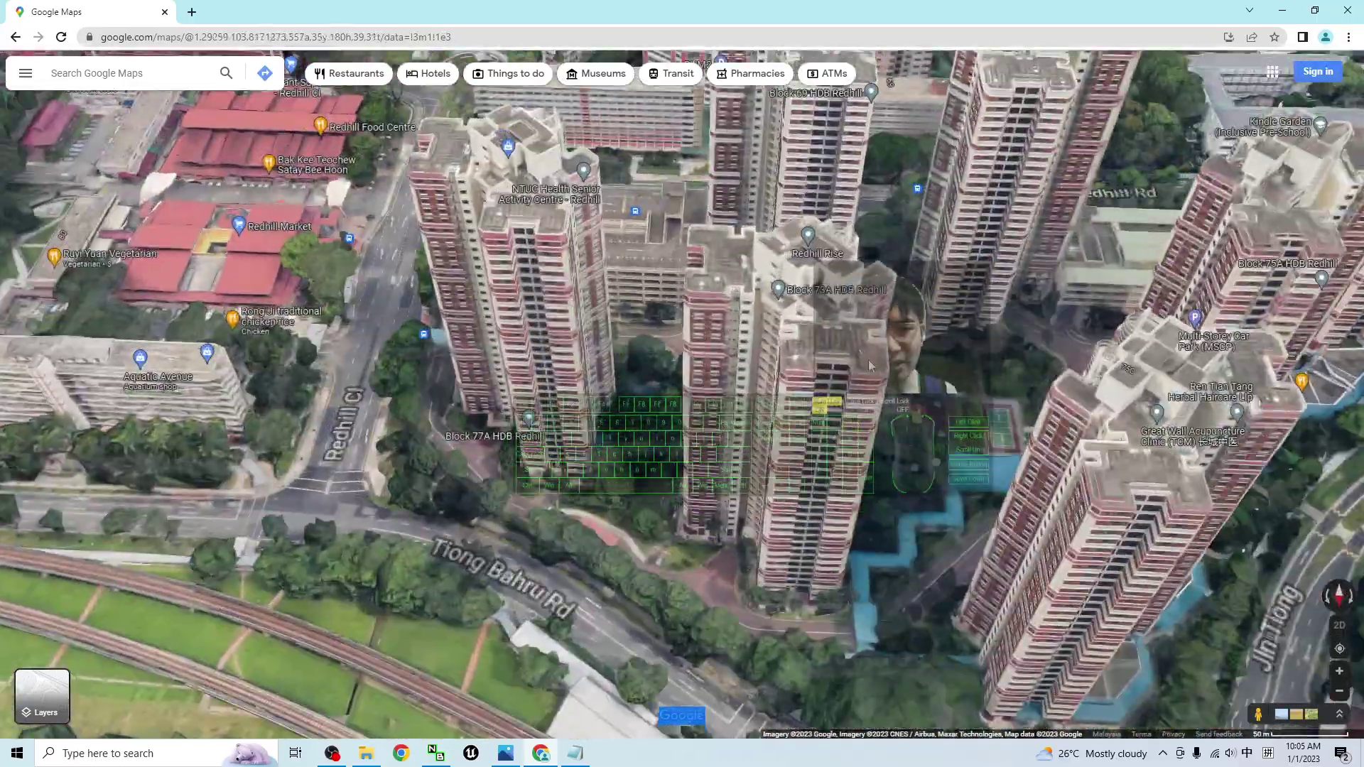
scroll(979, 348, "up", 3)
scroll(980, 348, "down", 3)
left_click_drag(974, 285, 631, 377)
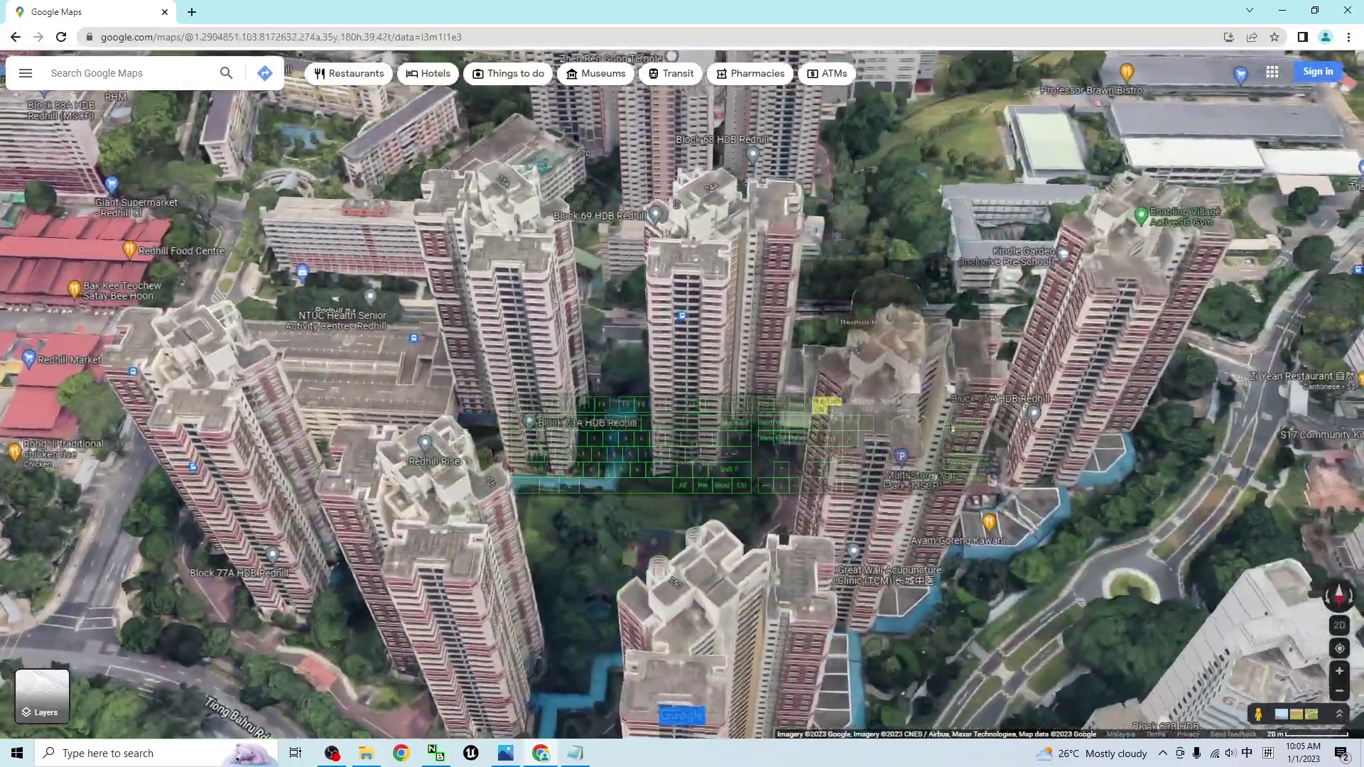
left_click_drag(568, 495, 634, 426)
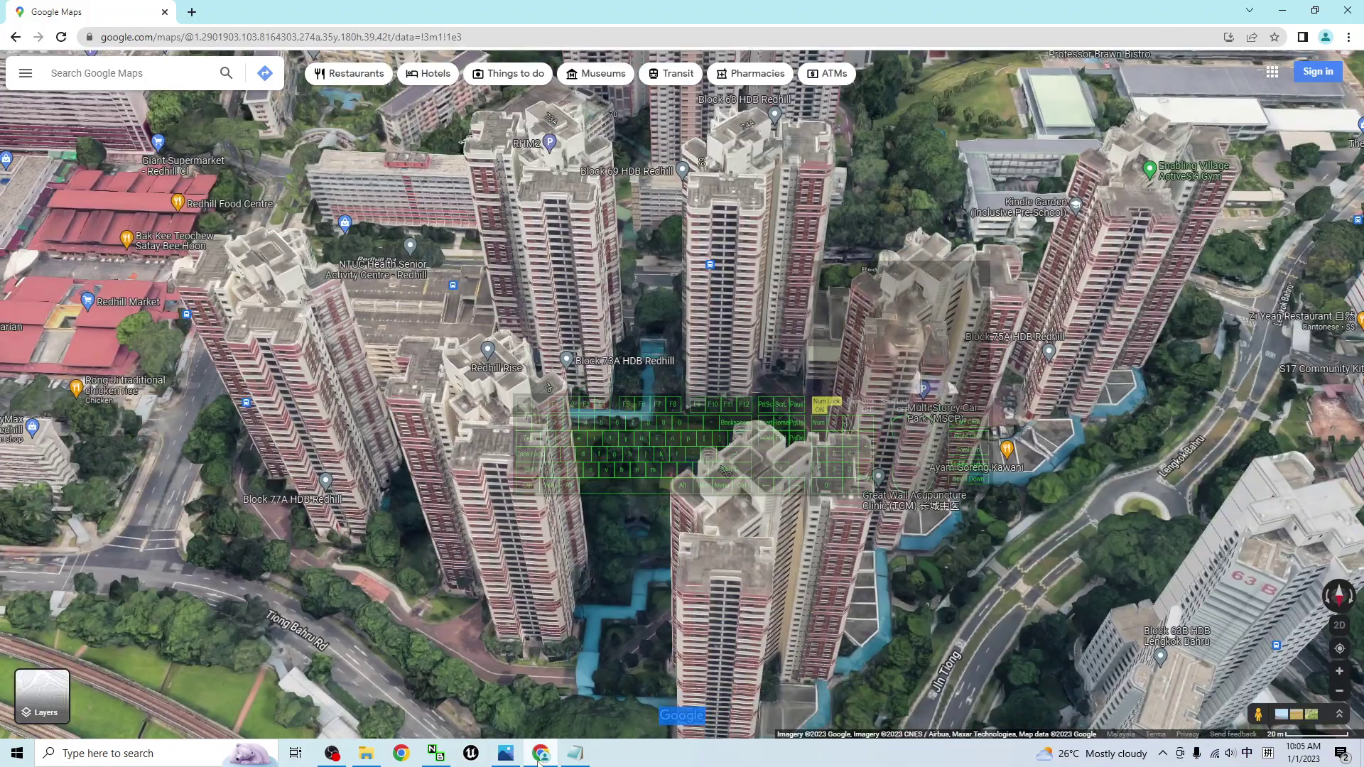
- Inspect the Redhill towers up close and together with the surrounding roads and rail line
left_click(505, 755)
left_click(505, 755)
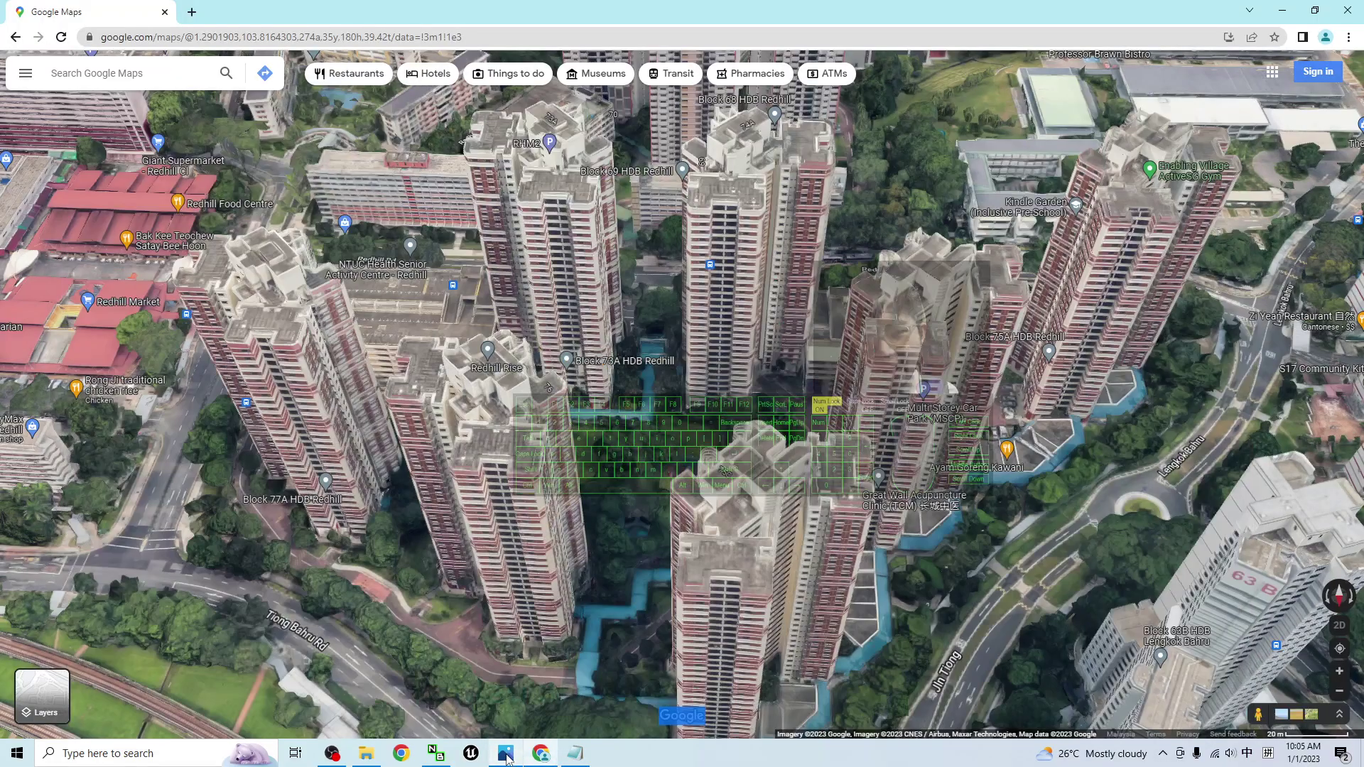
scroll(661, 437, "down", 4)
scroll(604, 419, "up", 5)
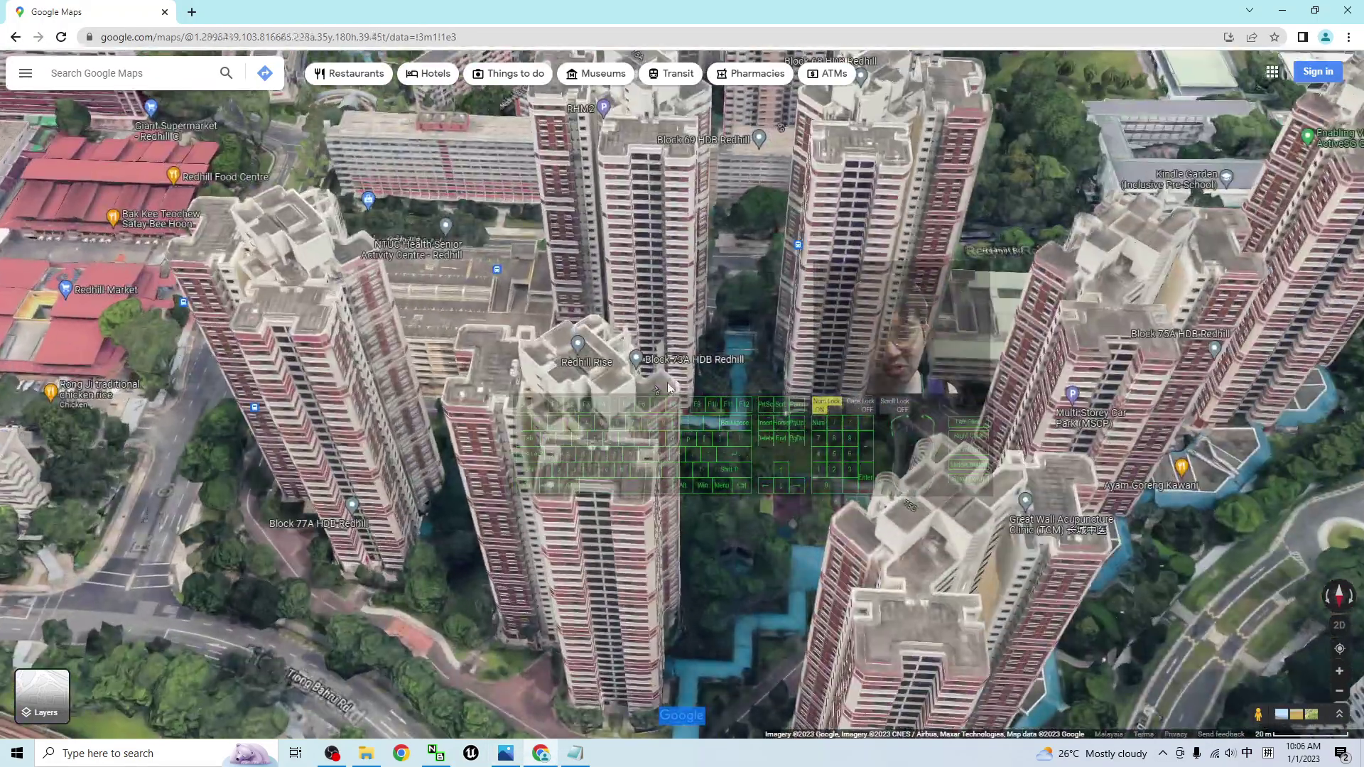
left_click_drag(661, 398, 511, 335)
mouse_move(487, 398)
left_mouse_down()
mouse_move(376, 501)
mouse_move(542, 564)
mouse_move(710, 506)
mouse_move(491, 416)
left_mouse_up()
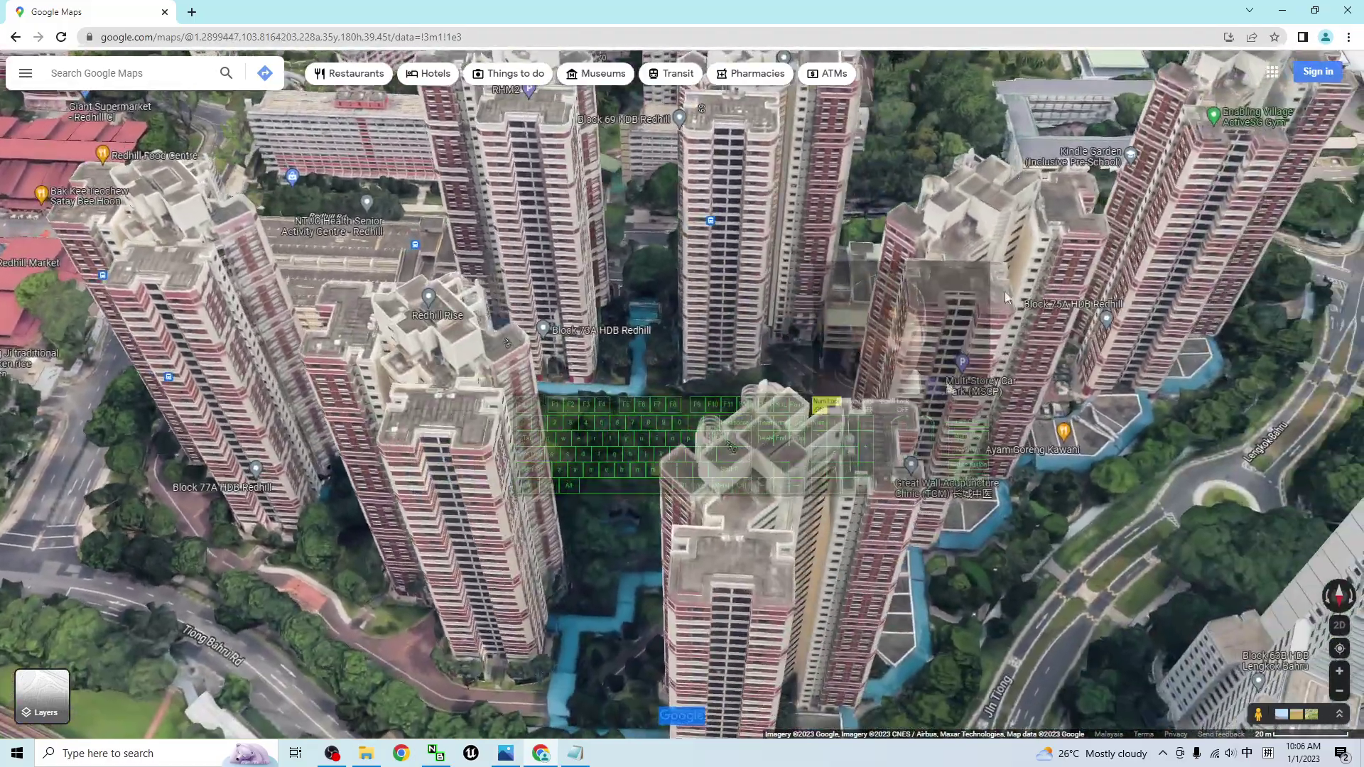
scroll(773, 374, "down", 3)
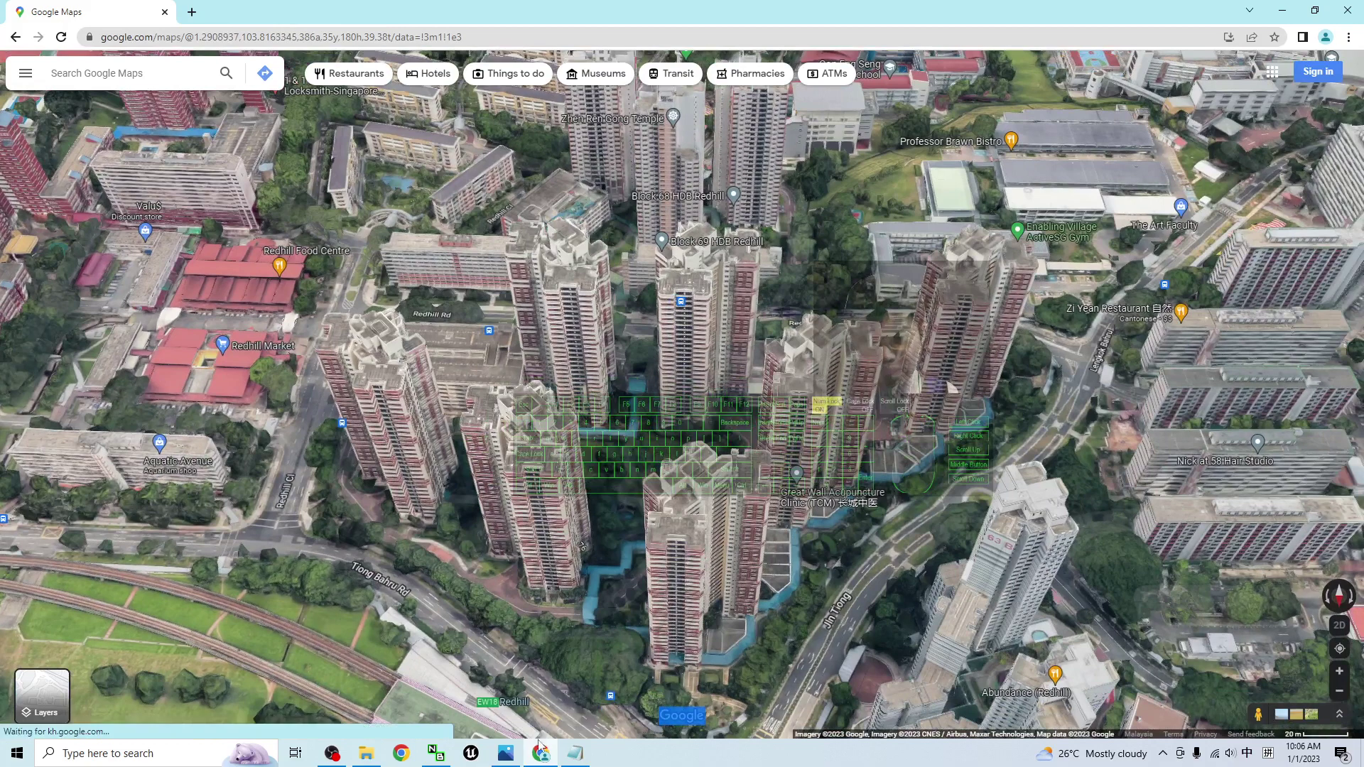
- Minimize the map browser and view the cover.jpg image, minimizing it when done
left_click(538, 744)
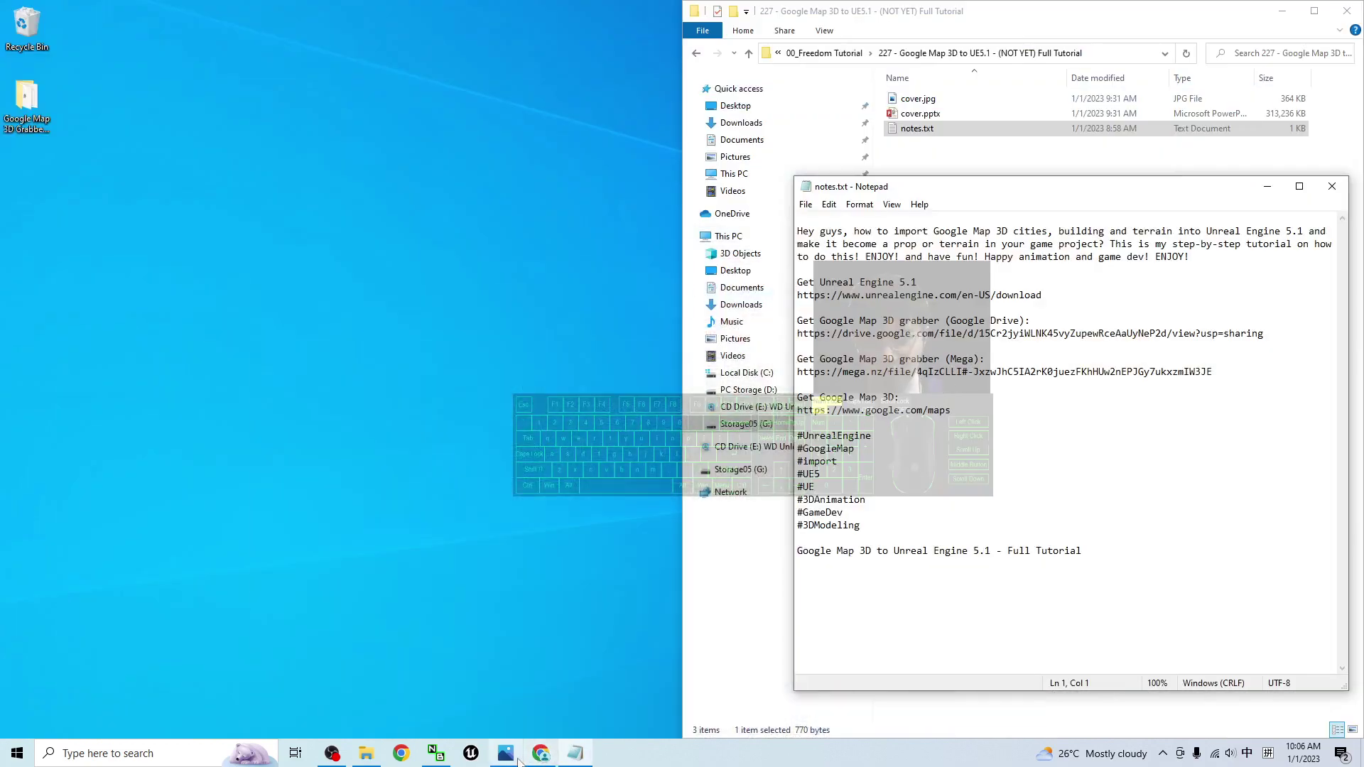
left_click(516, 751)
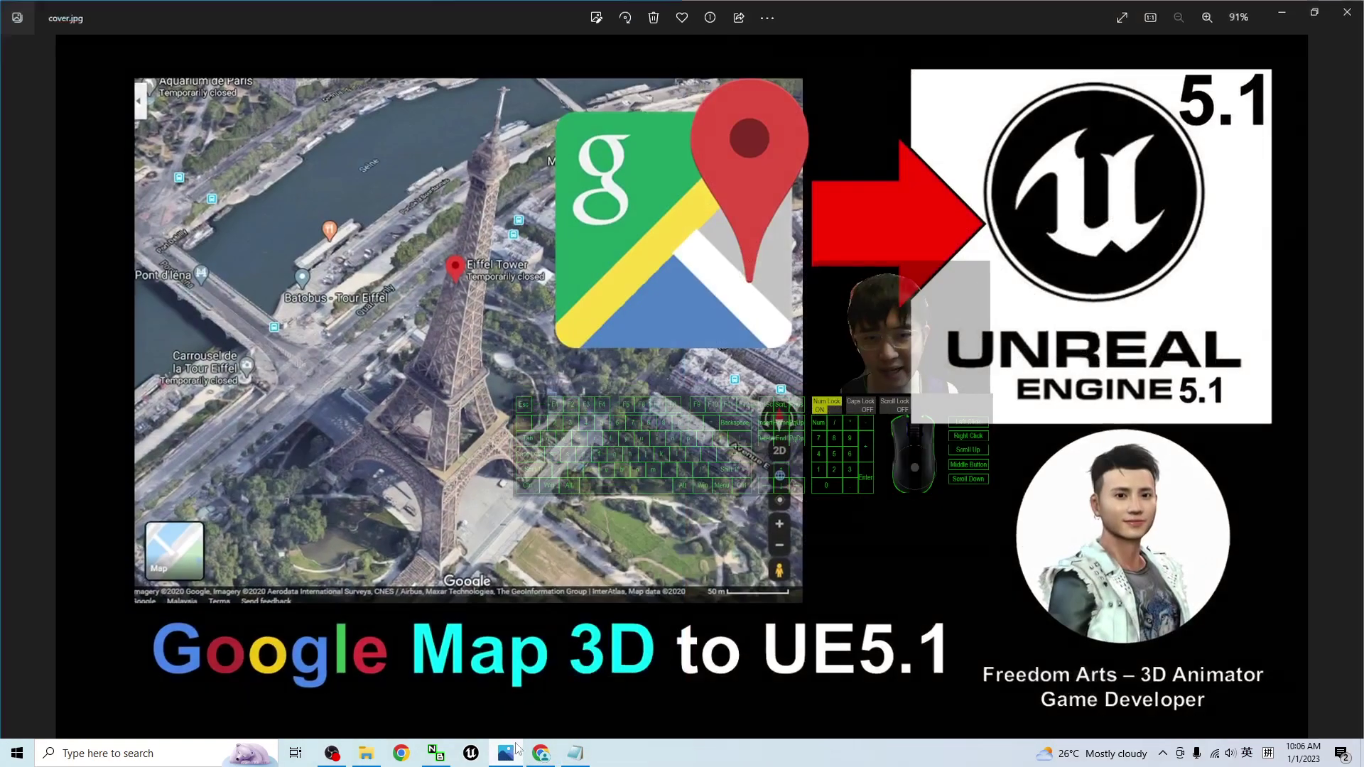
left_click(1279, 13)
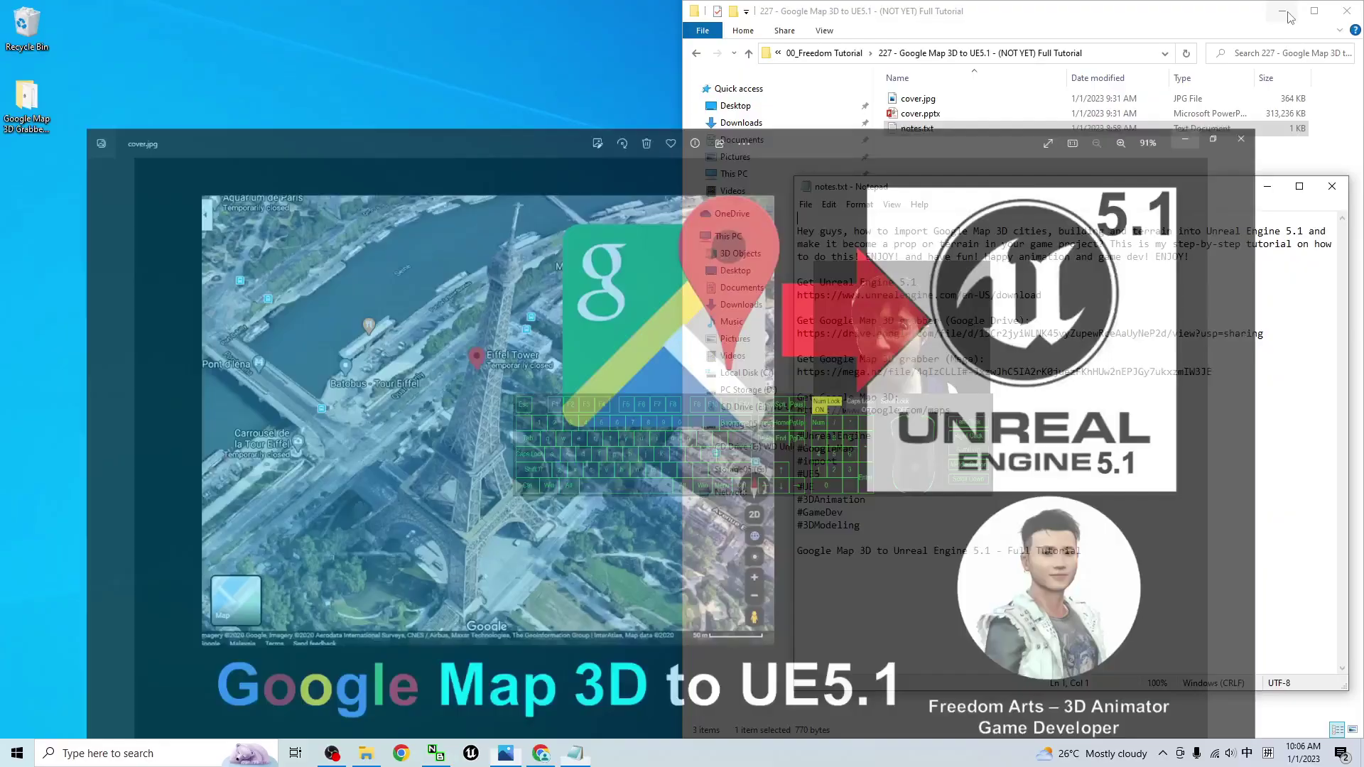
- Minimize the file window and review the Google Drive and Mega links for the Google Map 3D grabber in notes.txt, minimizing the notes when done
left_click(1282, 11)
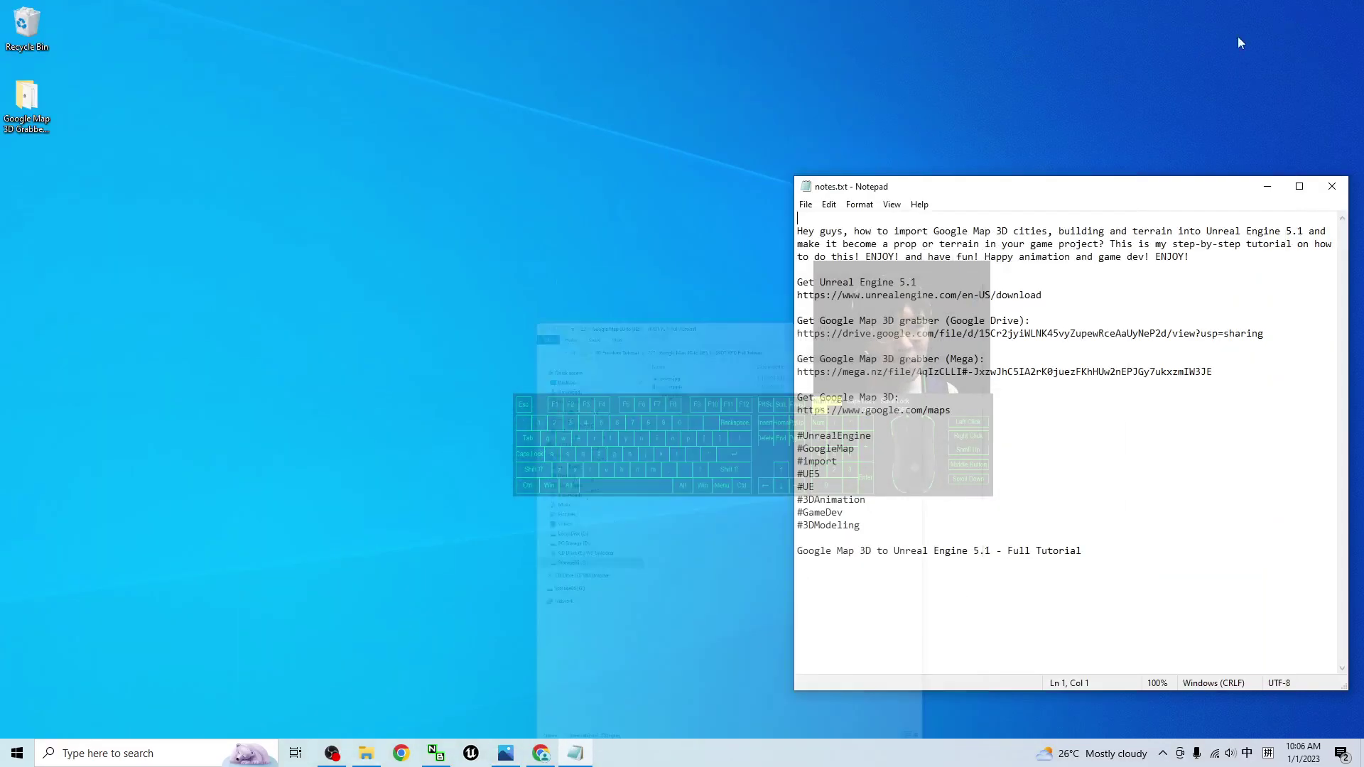
left_click_drag(999, 191, 838, 185)
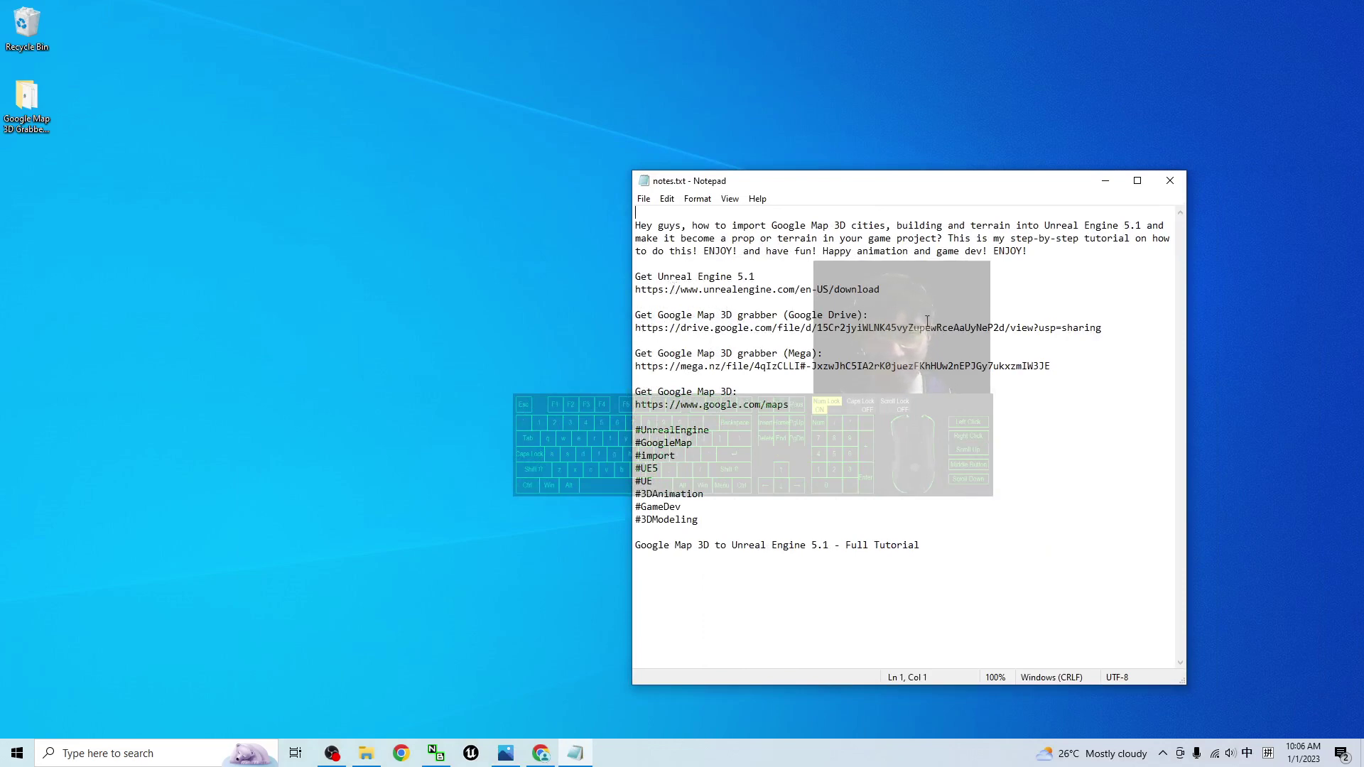
left_click_drag(1109, 336, 625, 329)
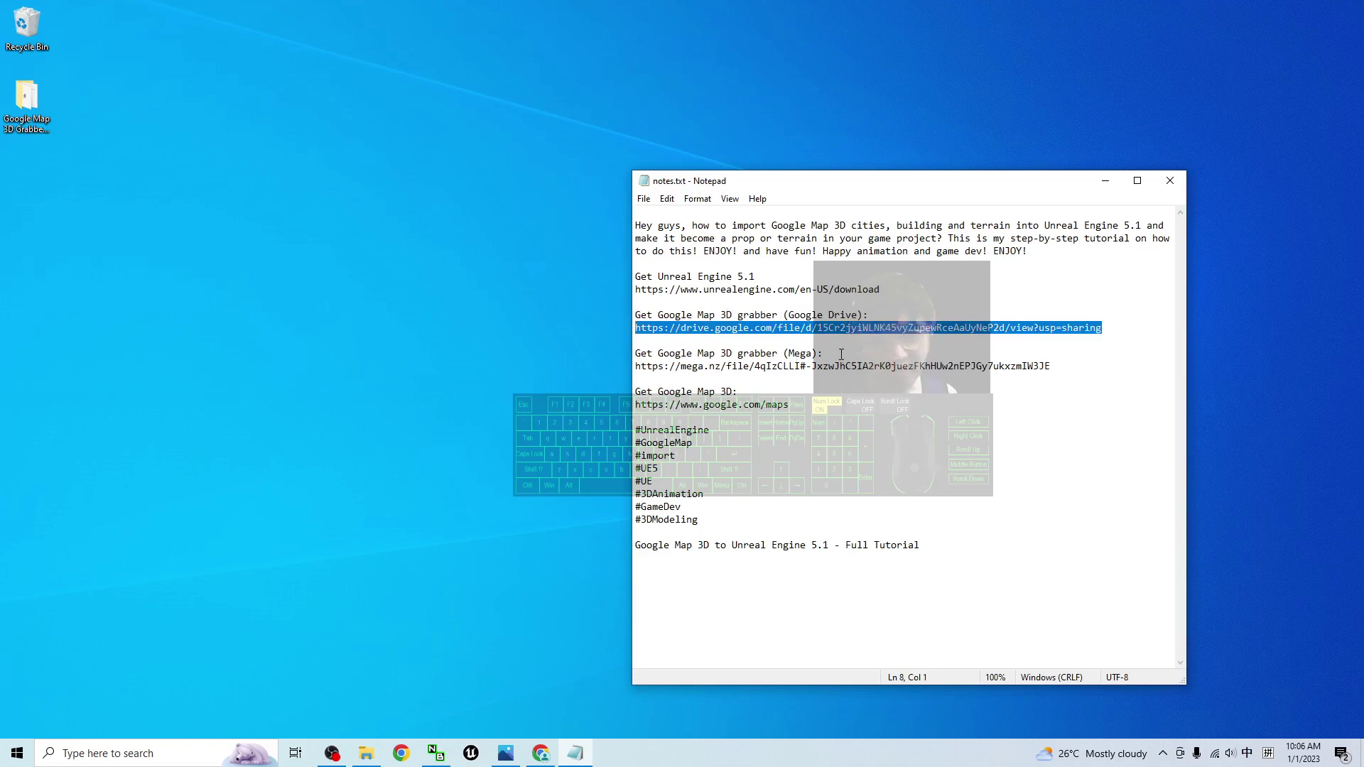
left_click_drag(794, 355, 800, 354)
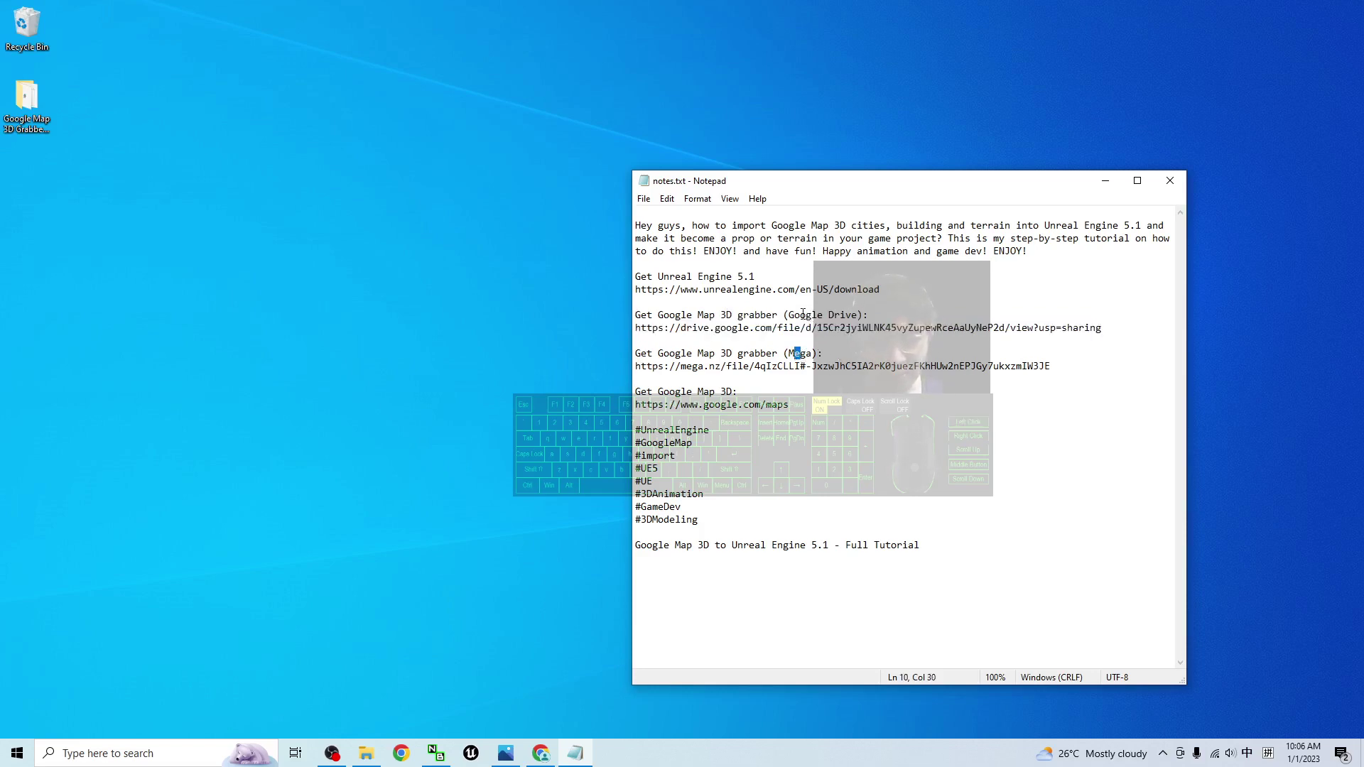
double_click(803, 315)
left_click(933, 366)
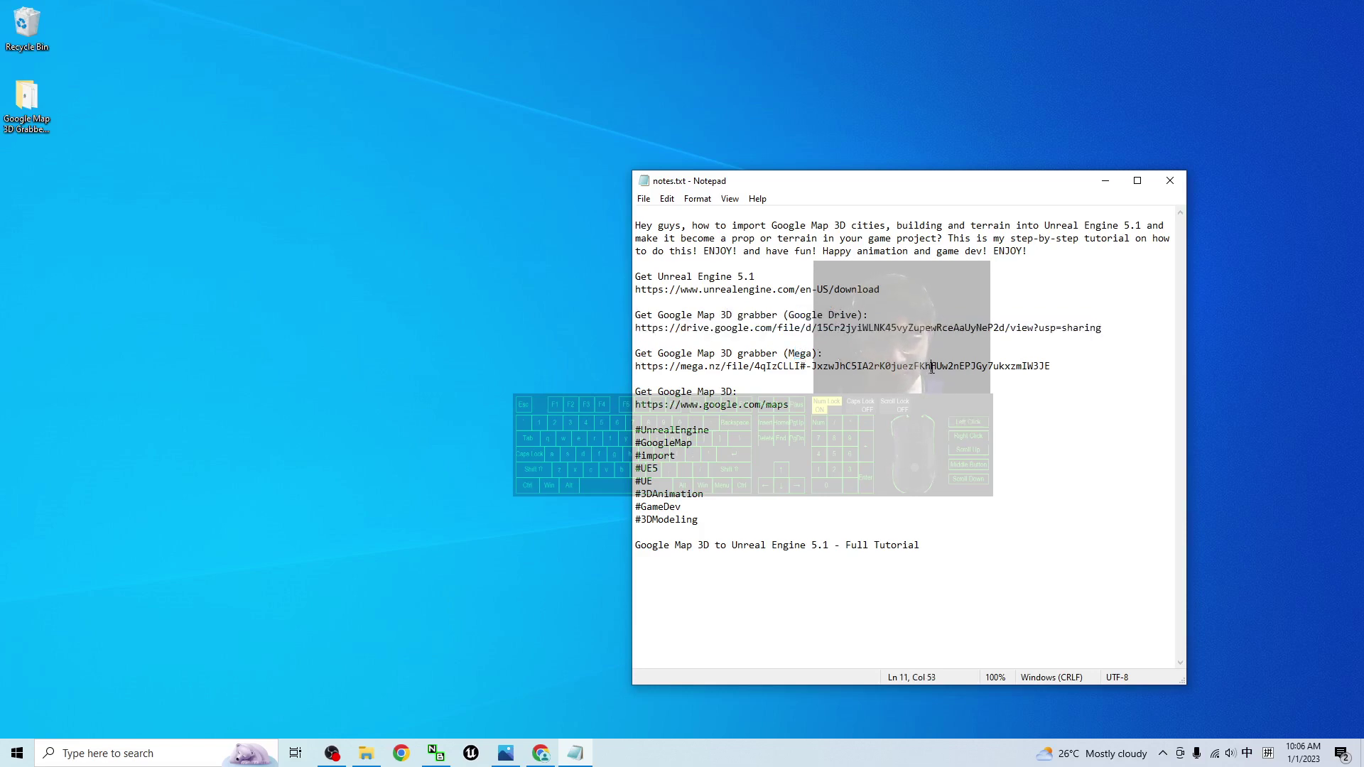
left_click(1105, 181)
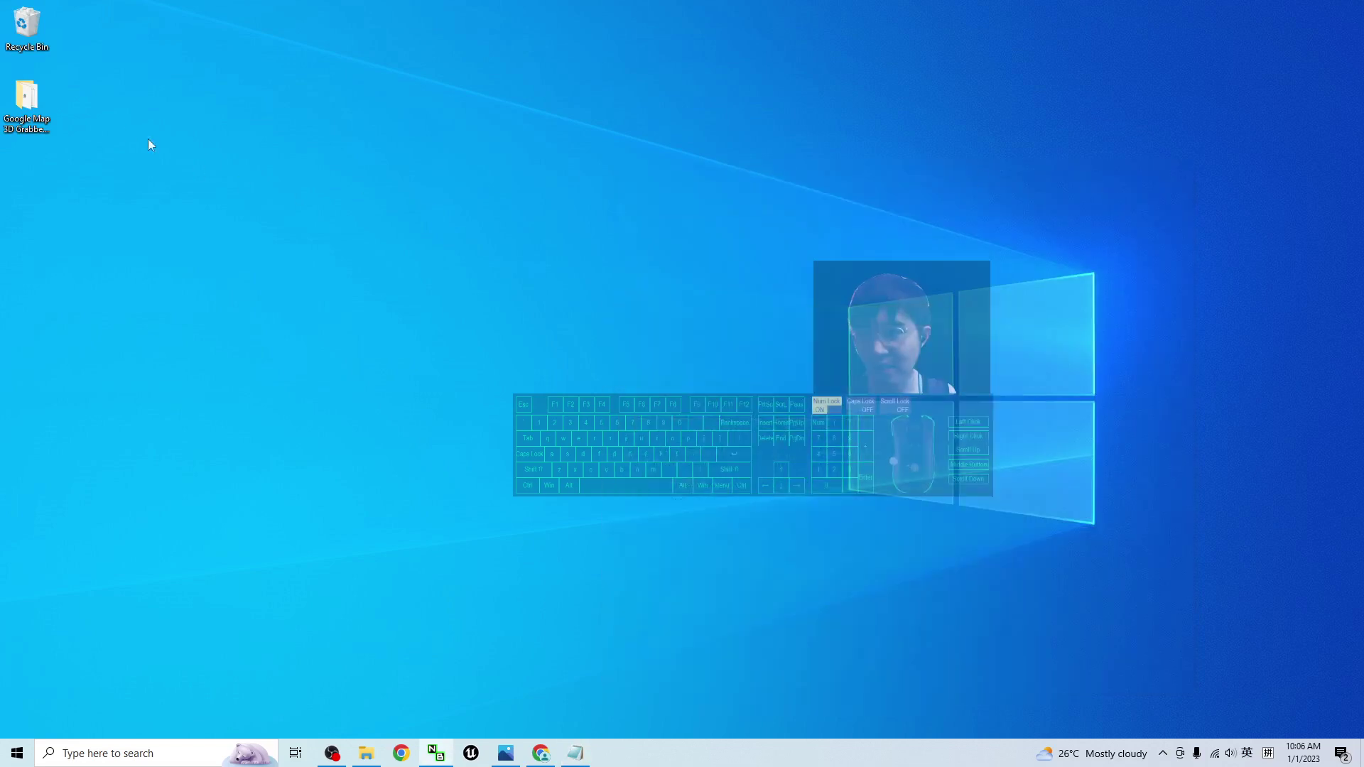
- Open the Google Map 3D Grabber folder from the desktop and select the RenderDoc_1.13_64.msi installer
left_click(30, 100)
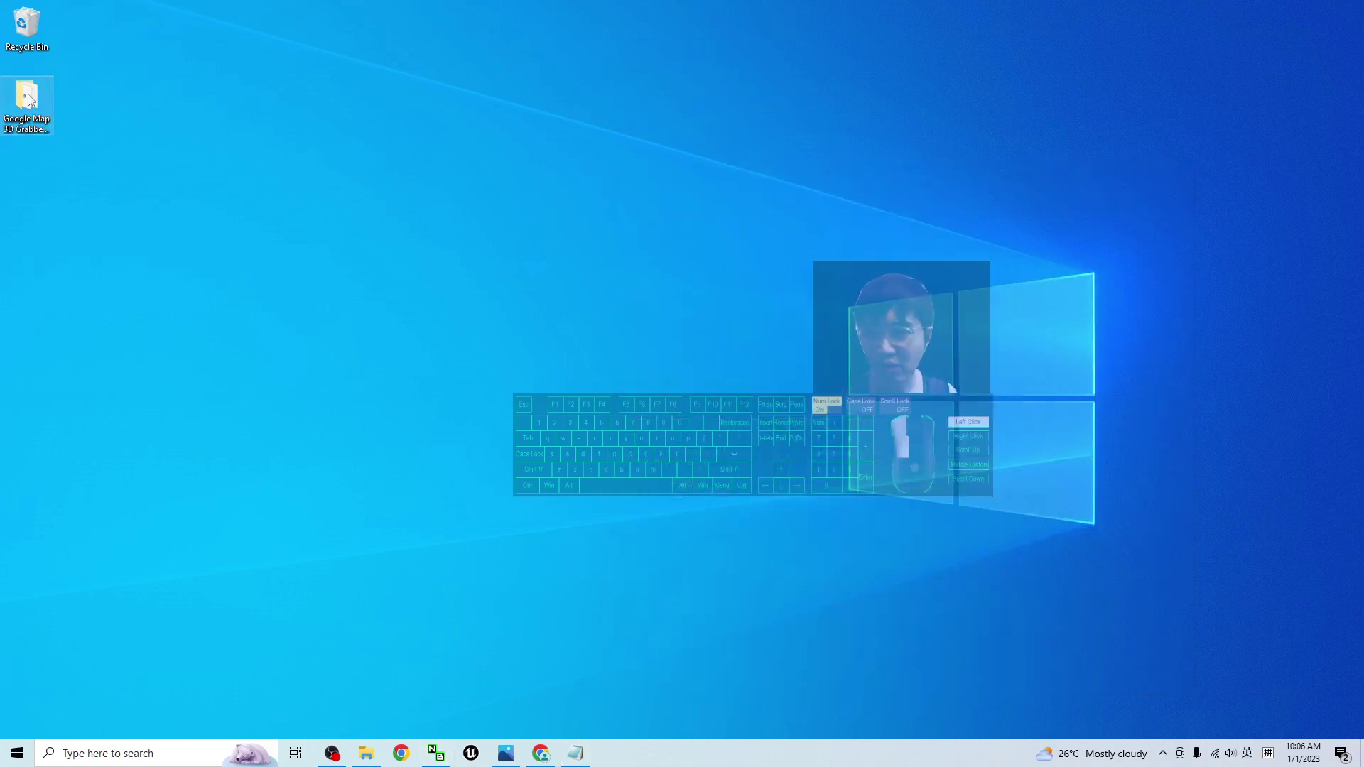
double_click(30, 100)
left_click_drag(747, 119, 701, 128)
left_click(630, 274)
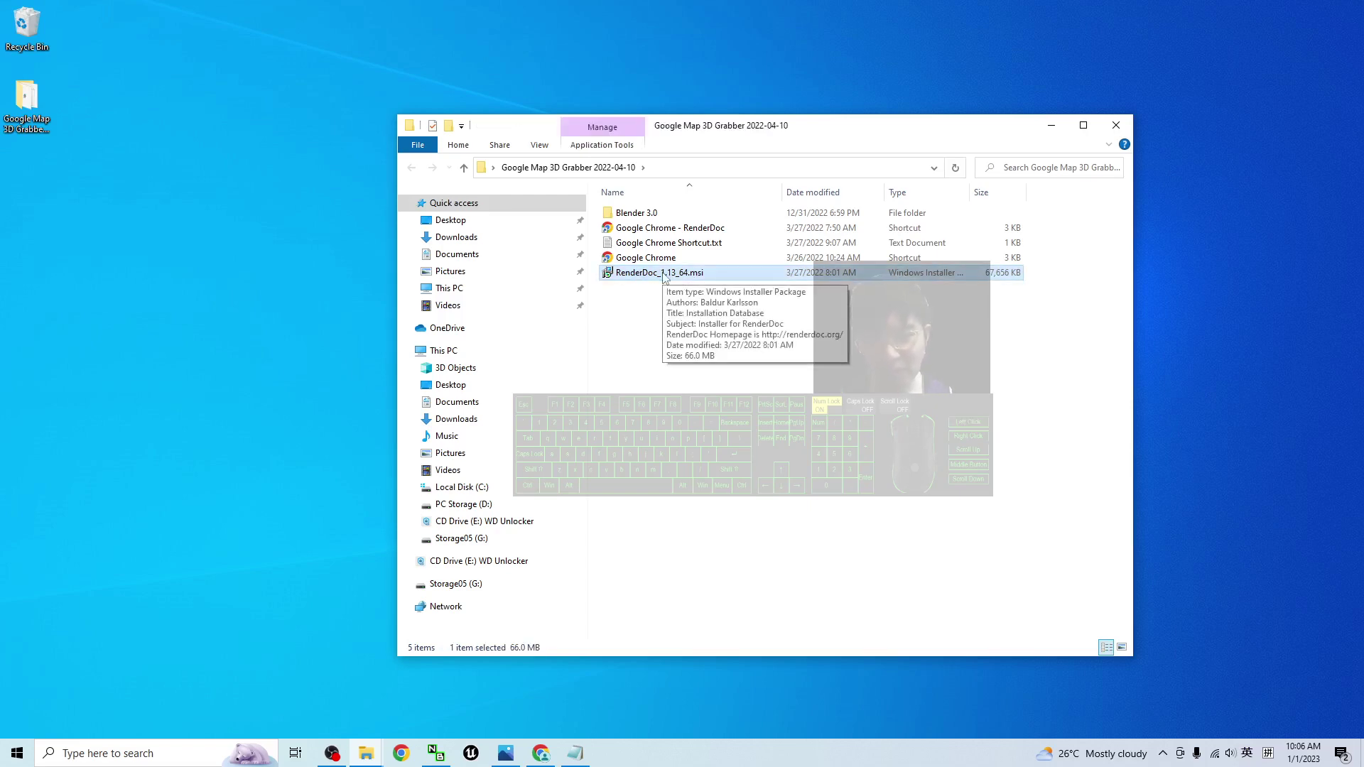
left_click(541, 754)
left_click(541, 755)
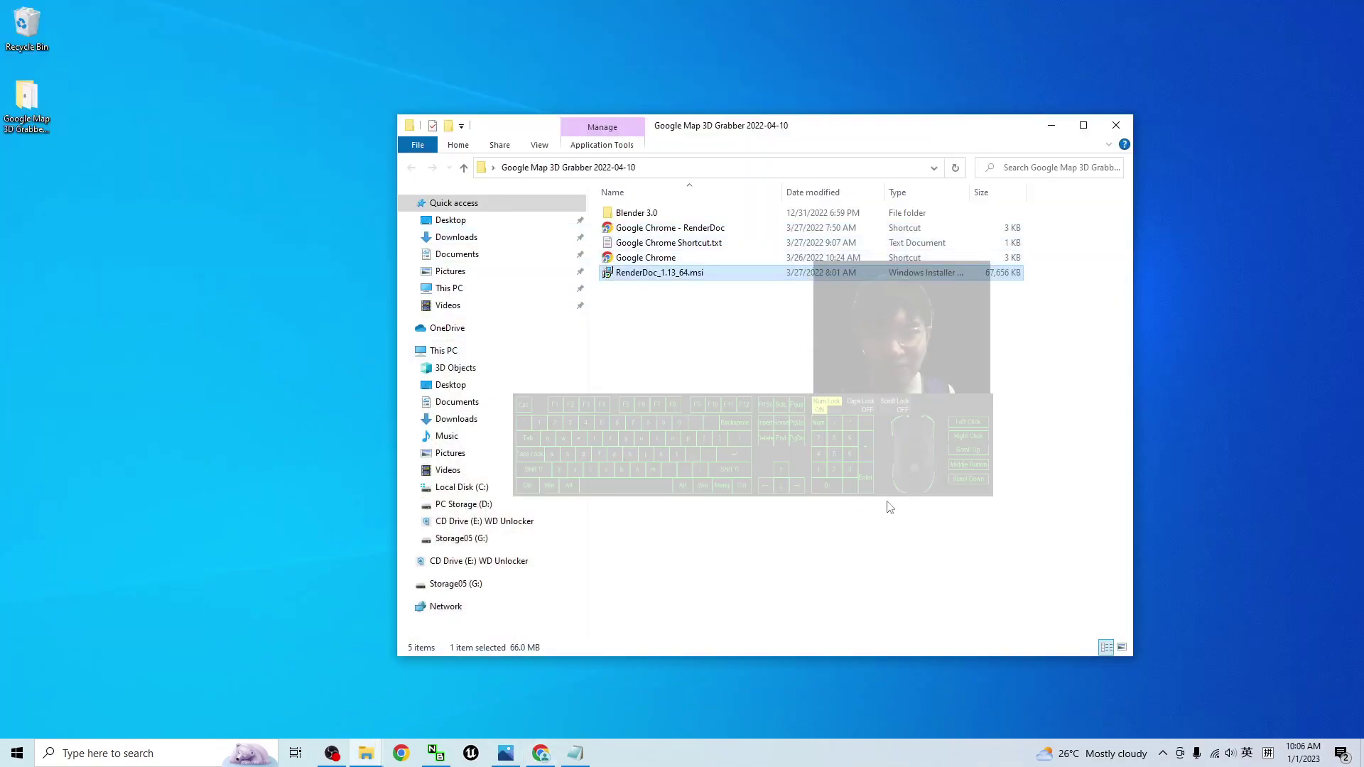
- Look through the Blender 3.0 folder's contents and return to the Google Map 3D Grabber folder
left_click(656, 215)
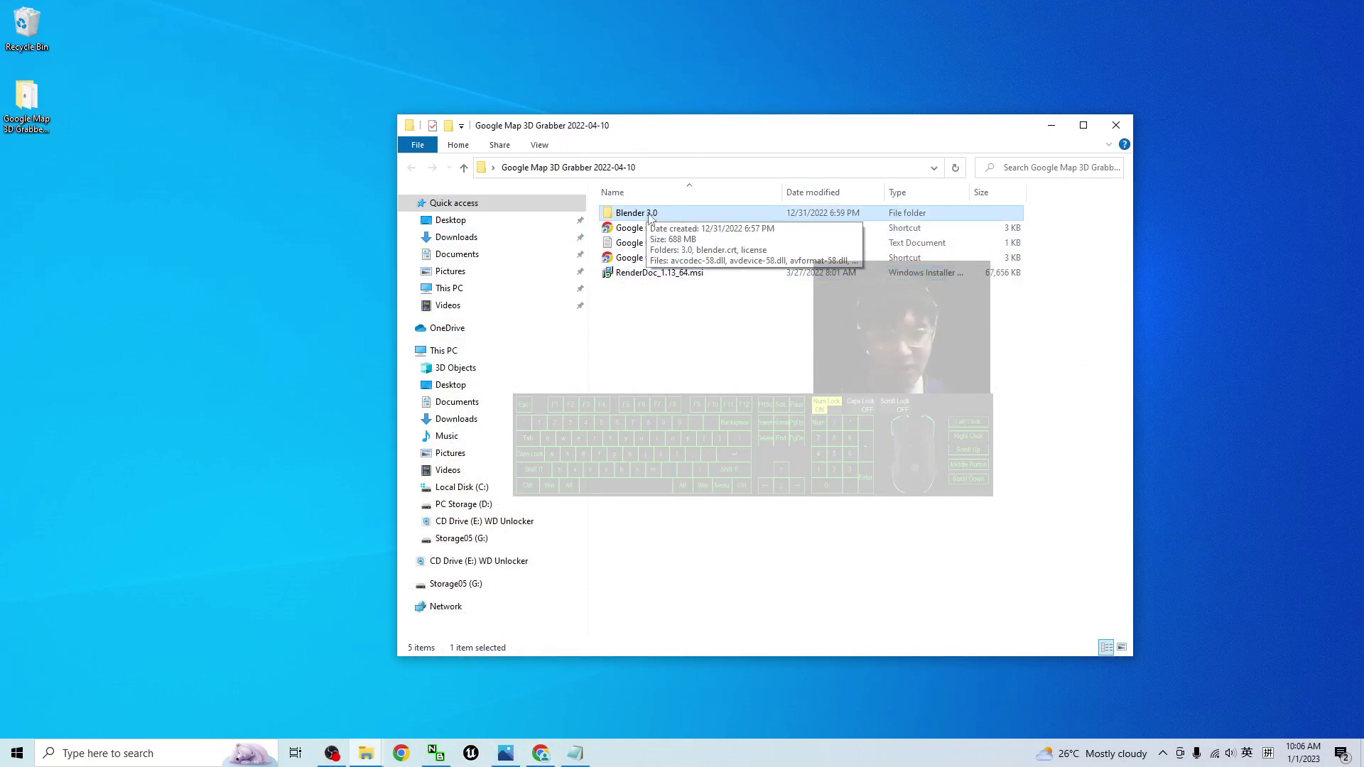
double_click(662, 215)
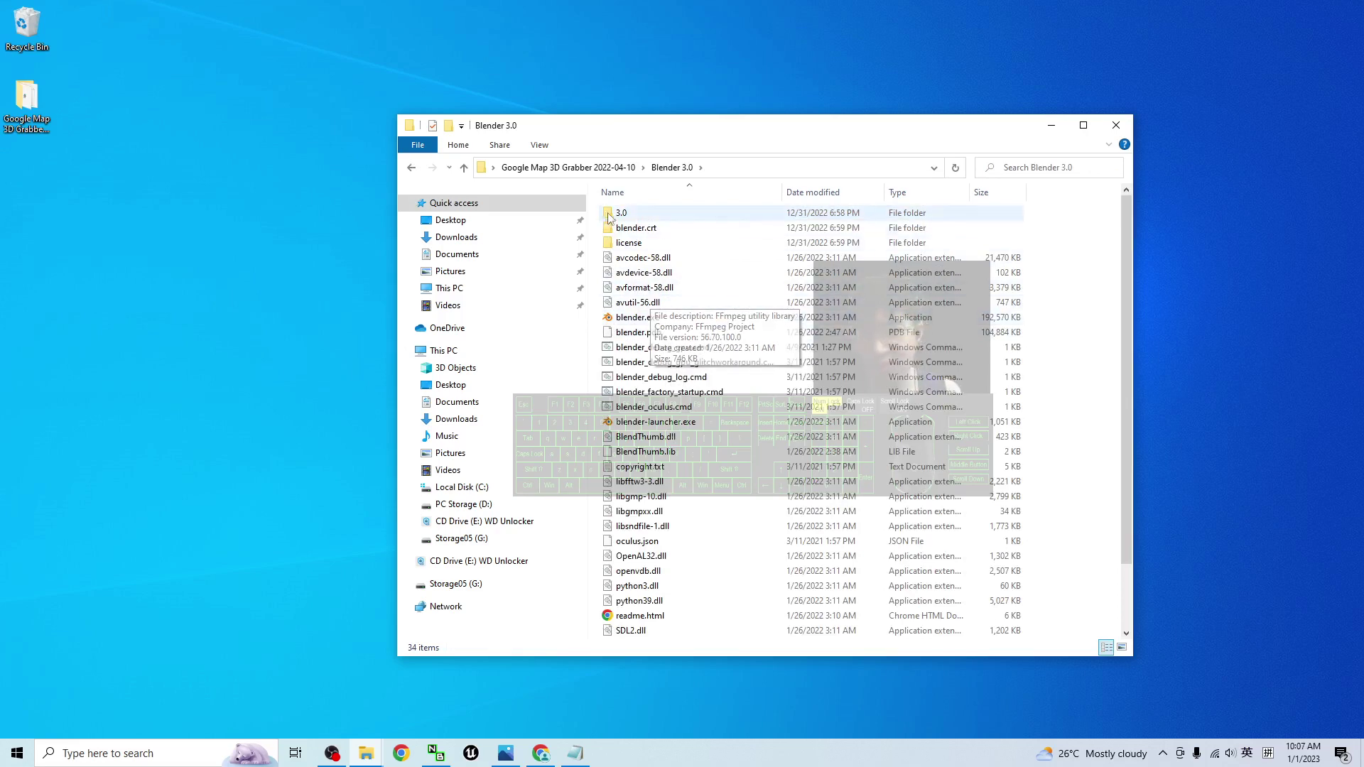
left_click(621, 172)
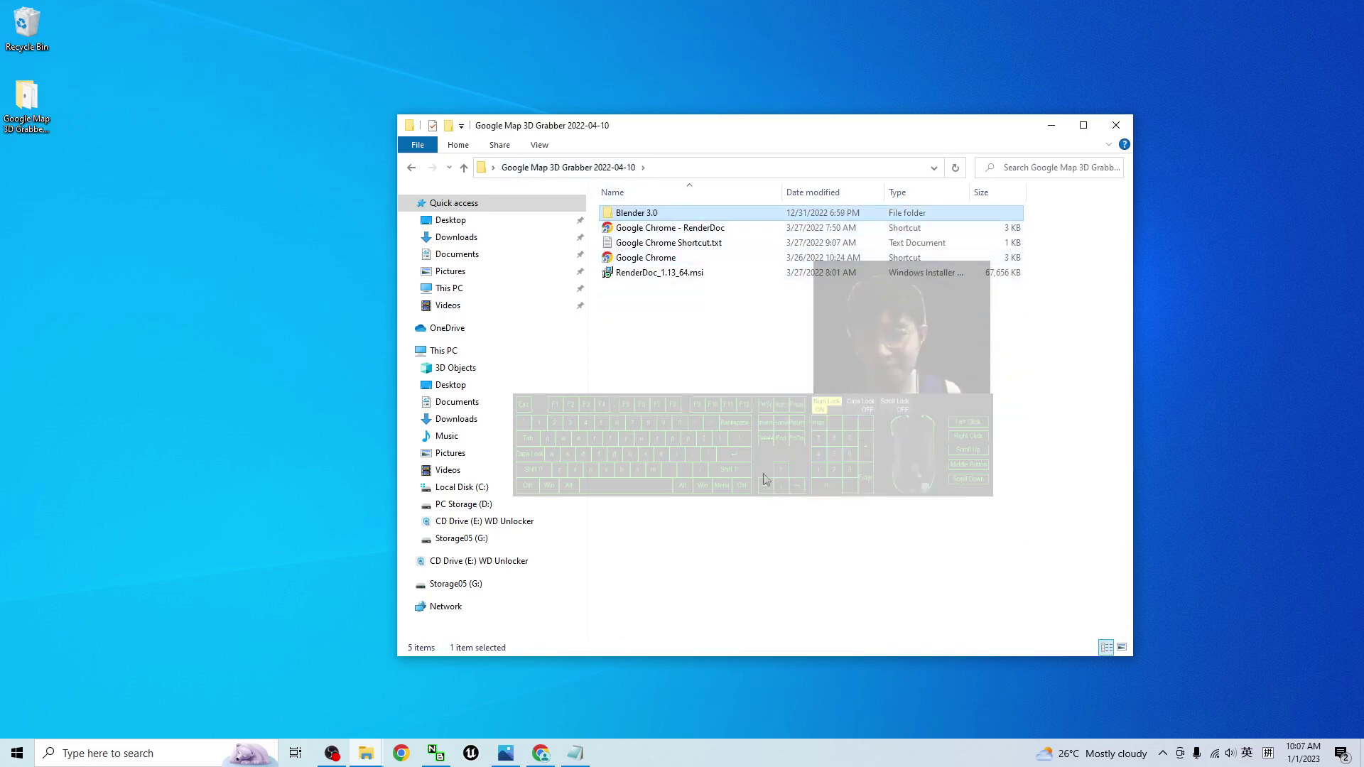
left_click_drag(932, 440, 897, 444)
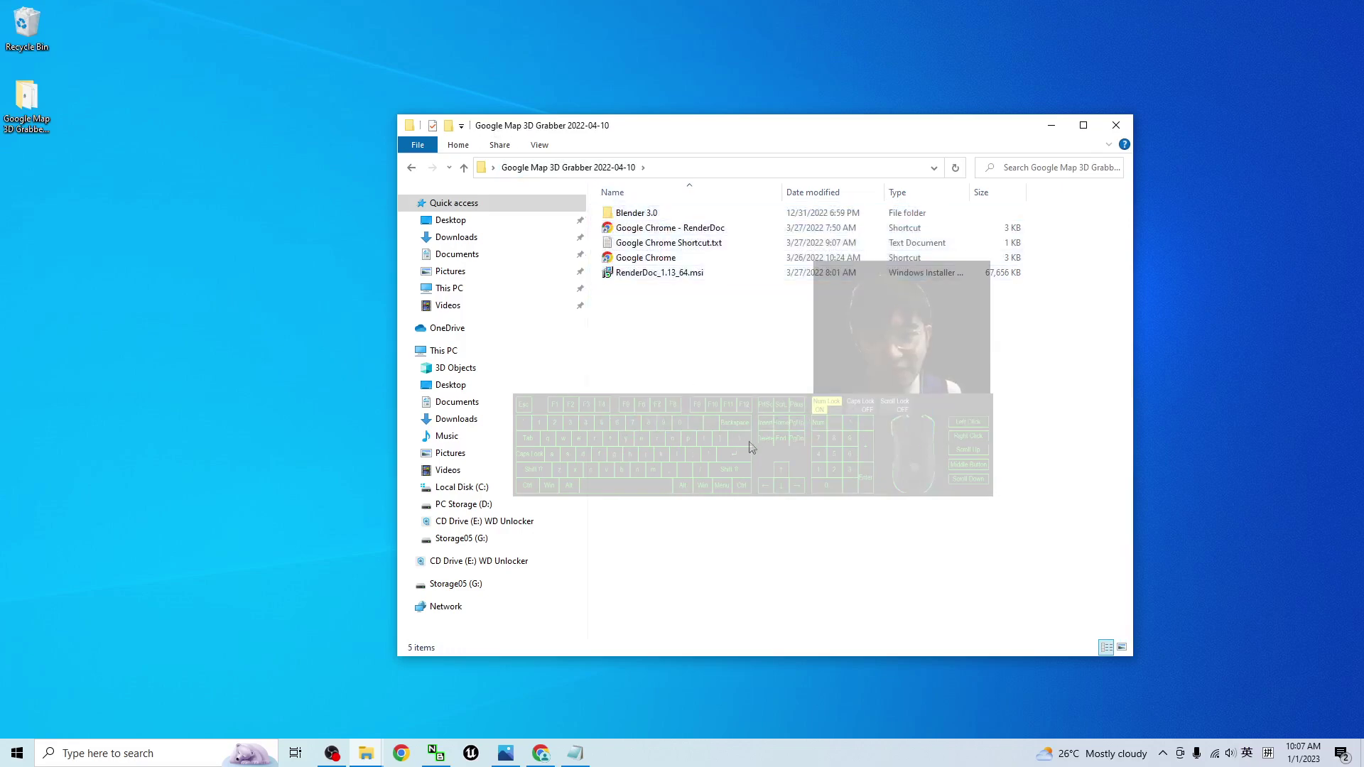
- Close the Google Maps browser window, then find RenderDoc through Windows search and launch it
left_click(541, 753)
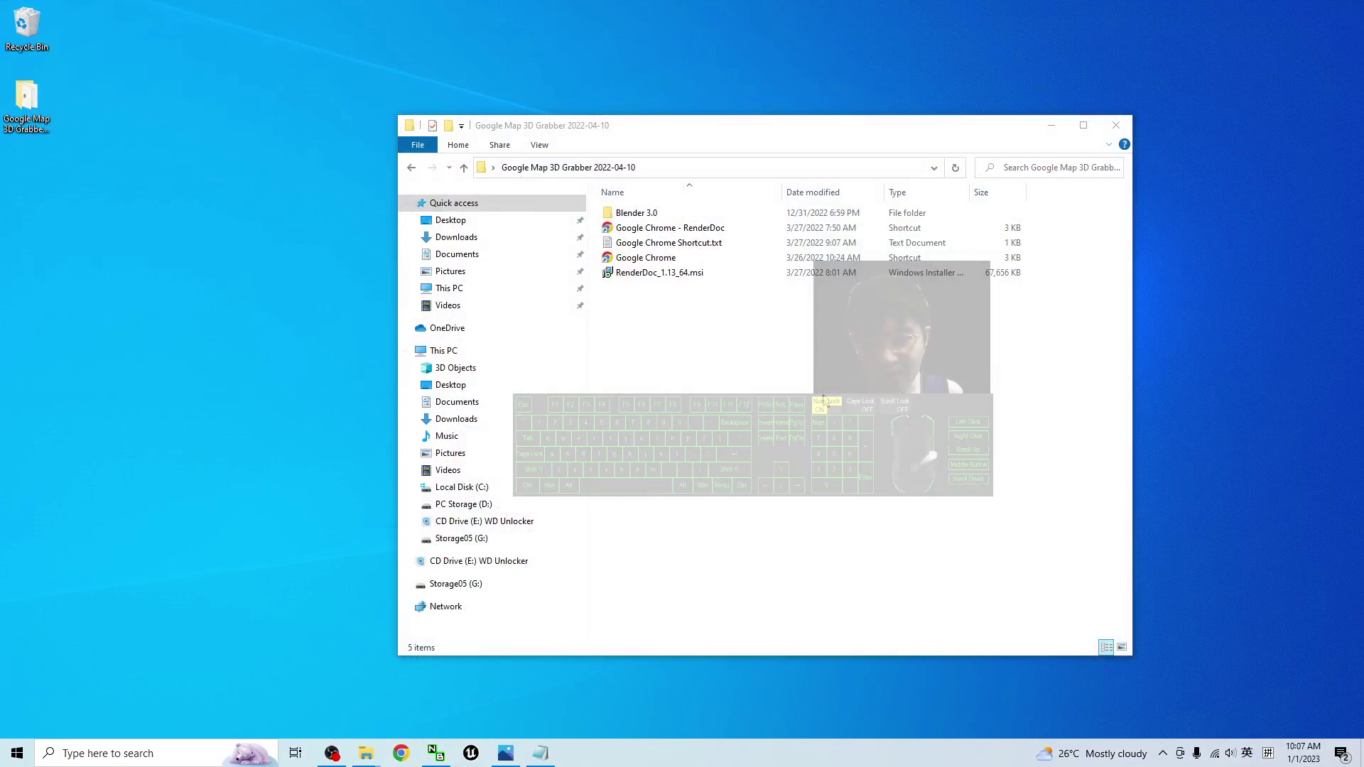
left_click(94, 752)
type("re")
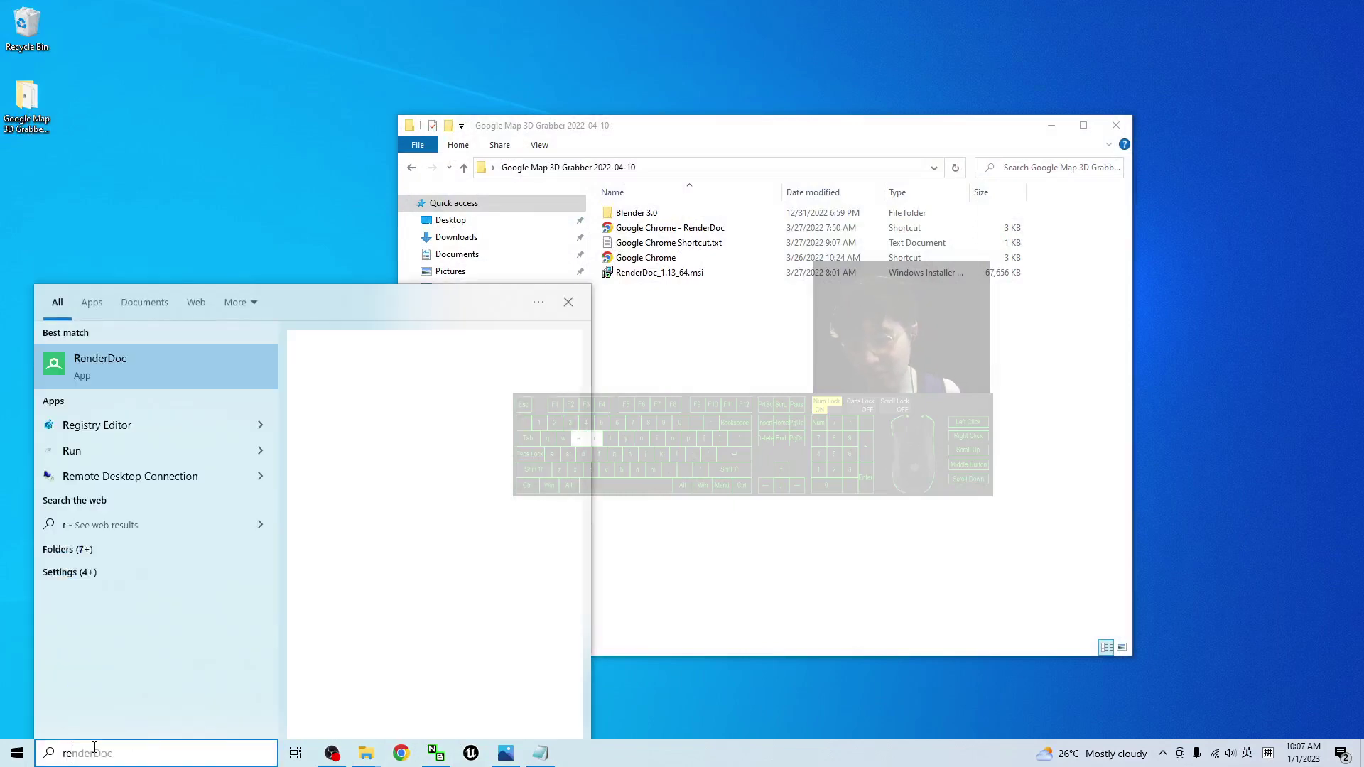
type("nder")
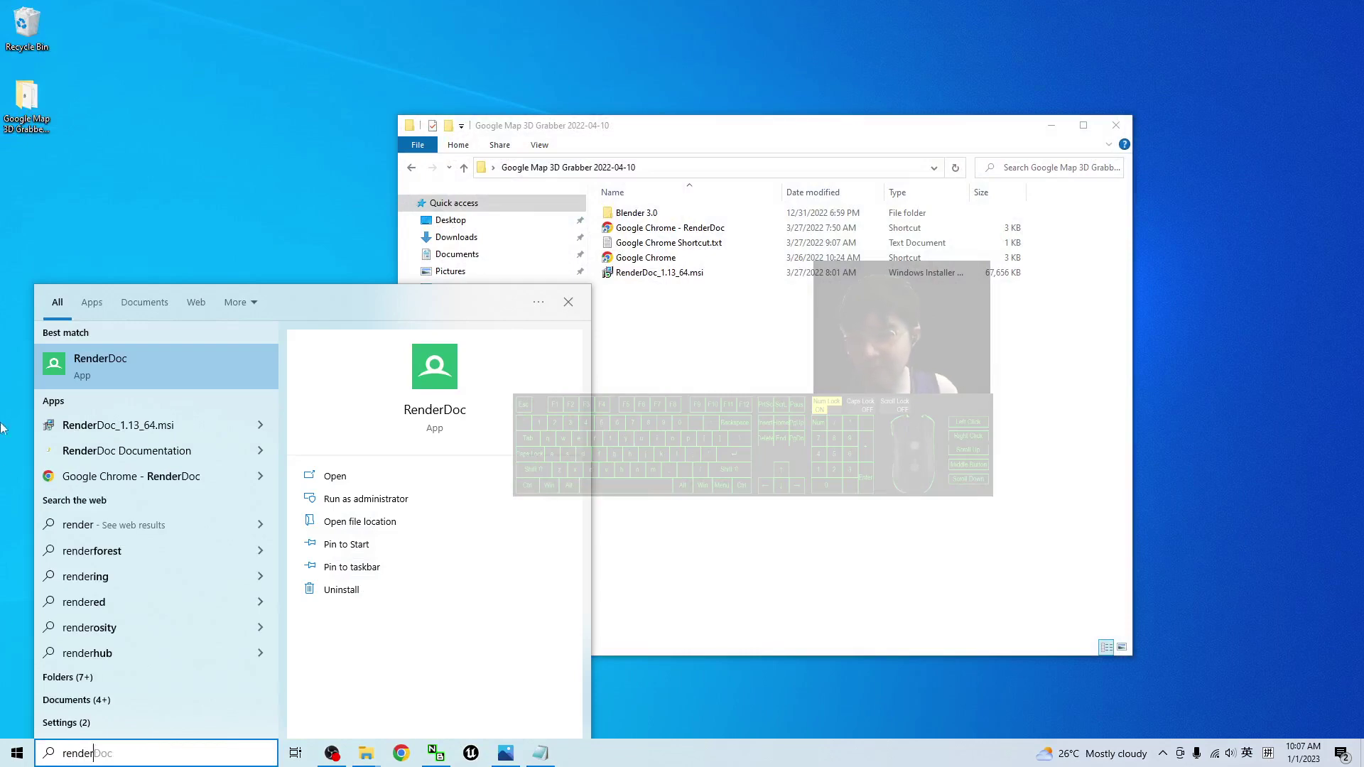
left_click(182, 351)
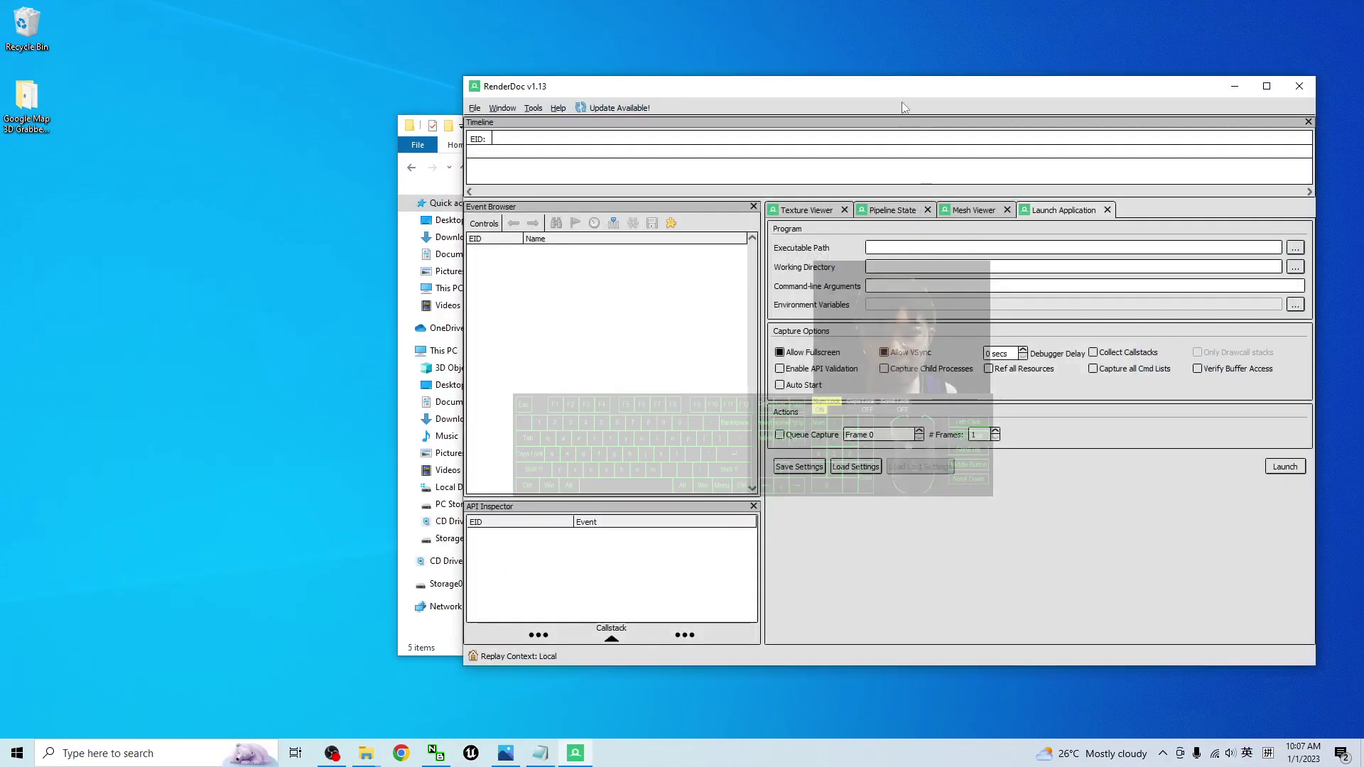
left_click_drag(899, 92, 809, 111)
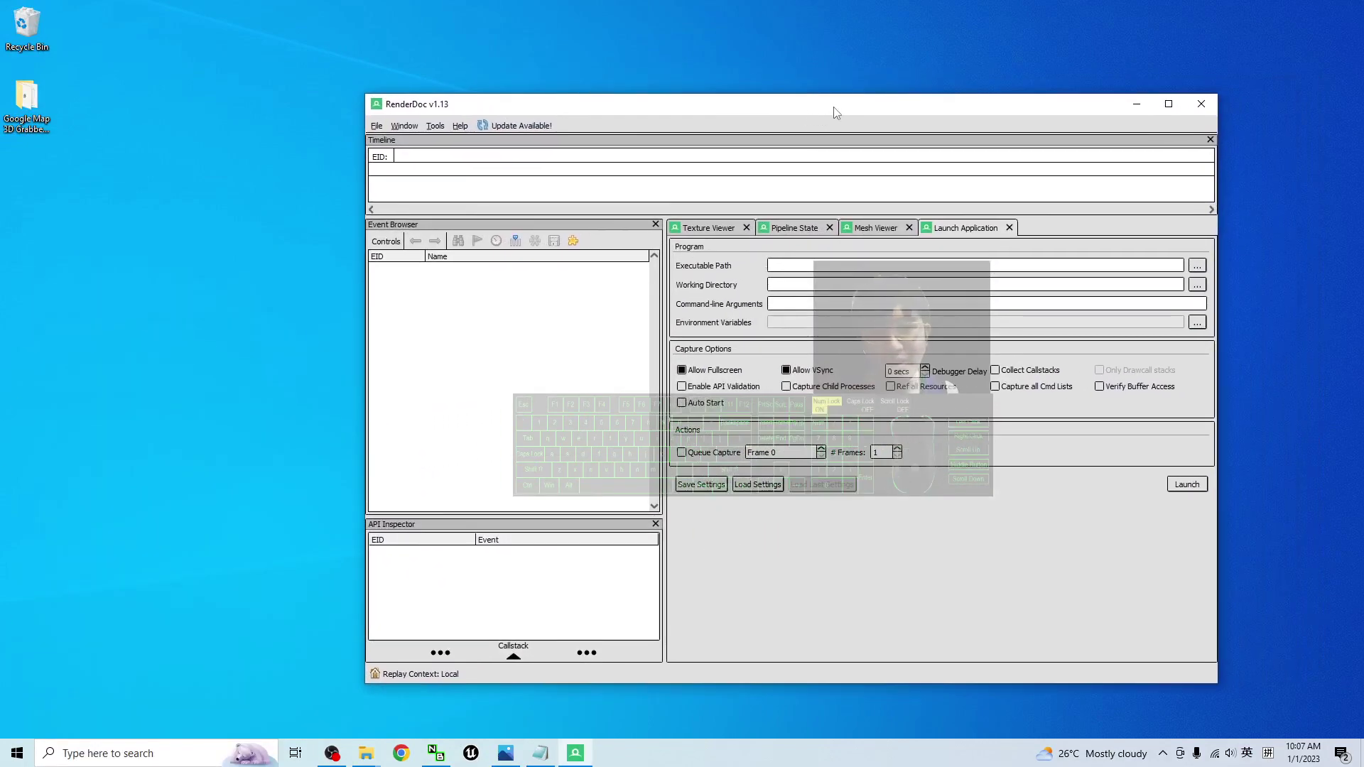
- Set RenderDoc to inject into a process and filter the process list by "chrome"
left_click(376, 126)
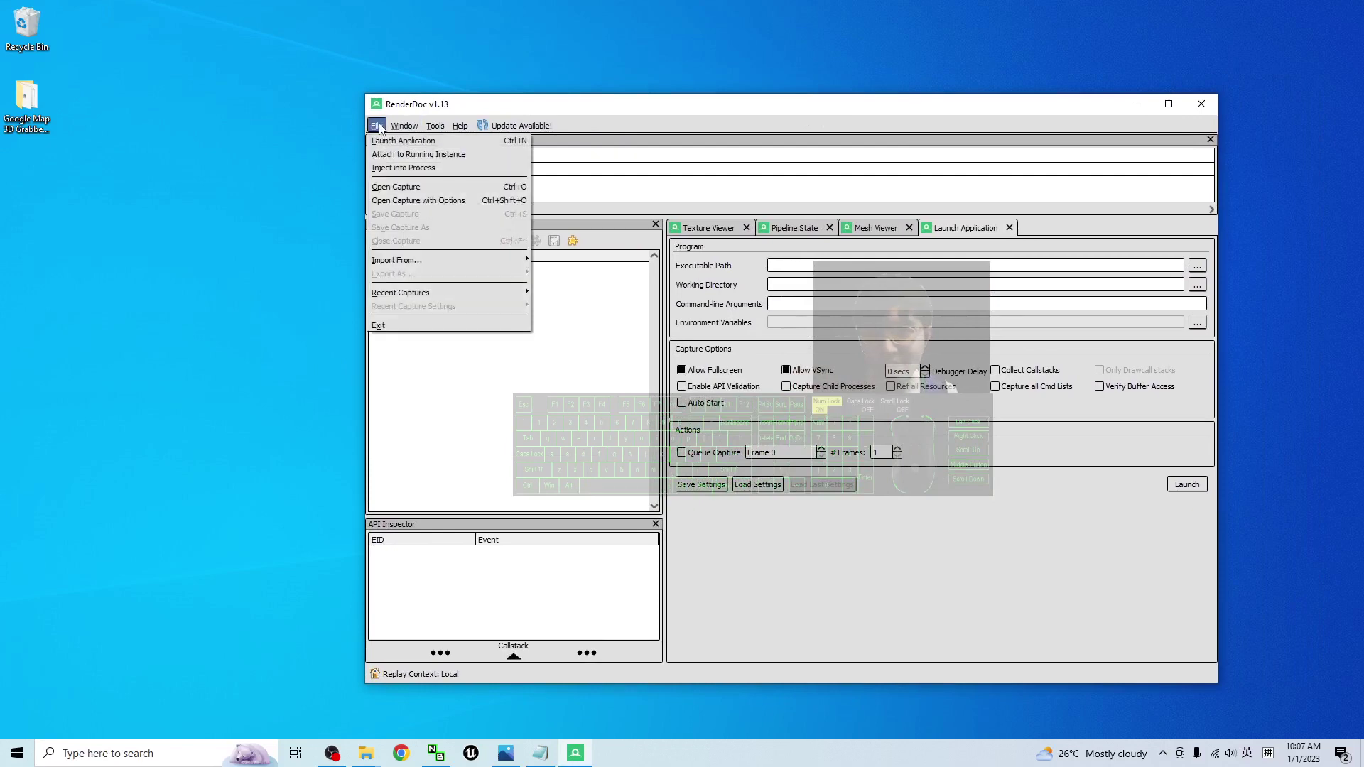
left_click(399, 169)
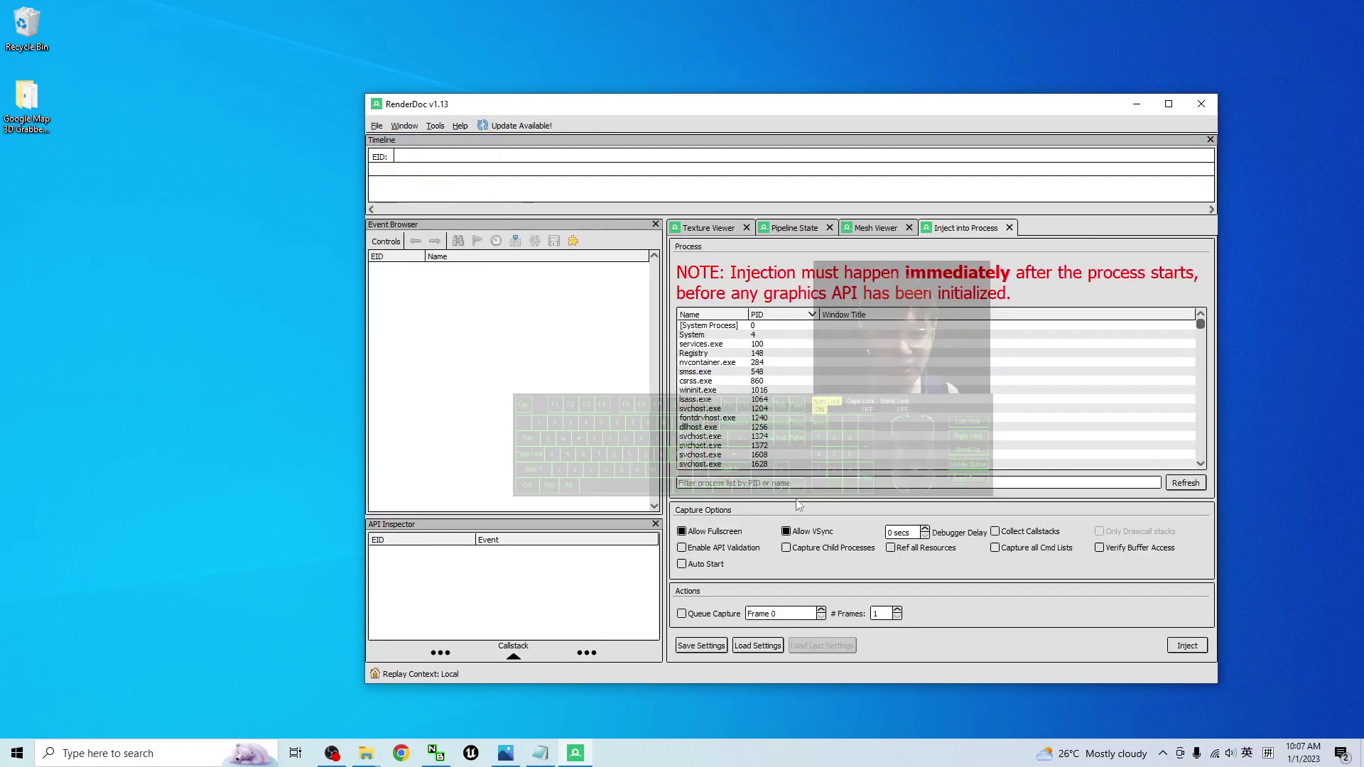
left_click(780, 484)
type("chr")
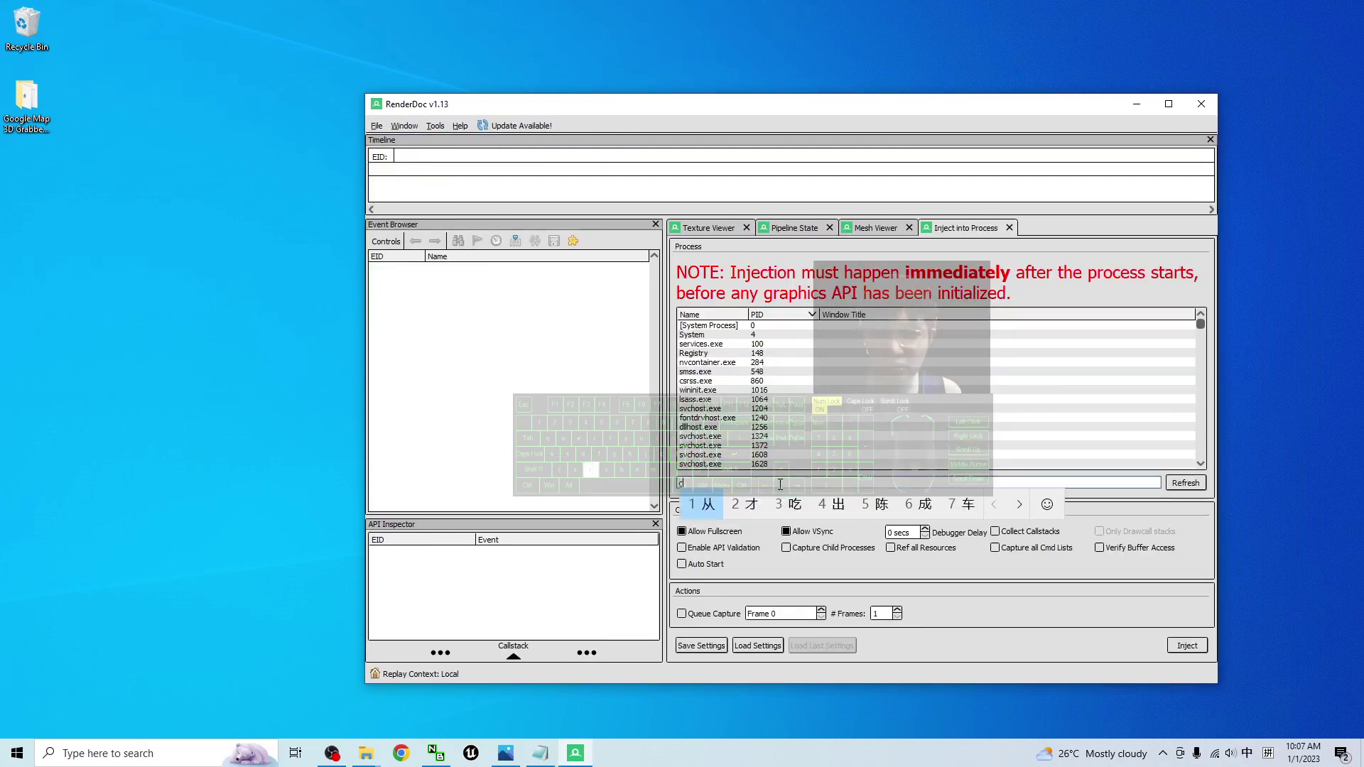
key("BackSpace")
key("BackSpace")
key("BackSpace")
key("alt+shift")
type("chrome")
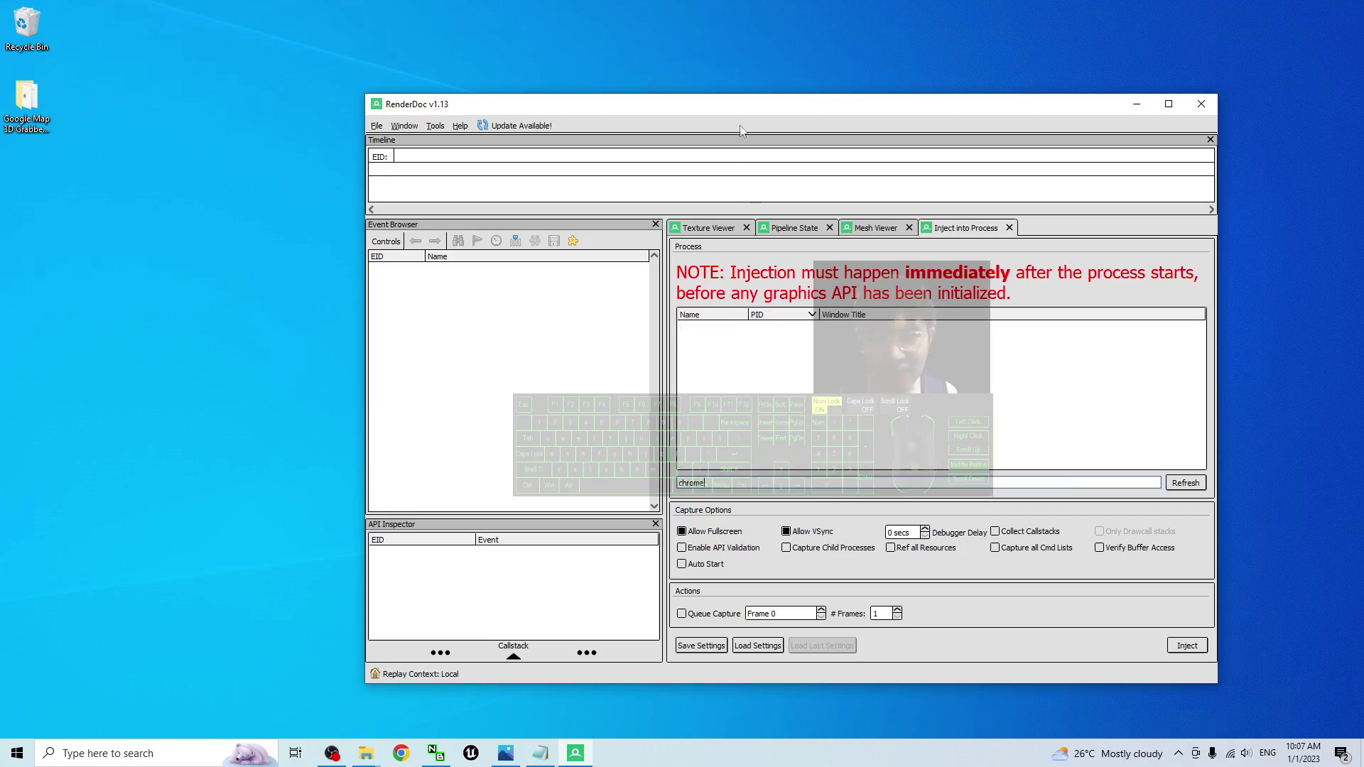
- Rearrange the open windows and launch the Google Chrome - RenderDoc shortcut from the Google Map 3D Grabber folder
left_click_drag(738, 111, 848, 156)
left_click_drag(617, 129, 288, 113)
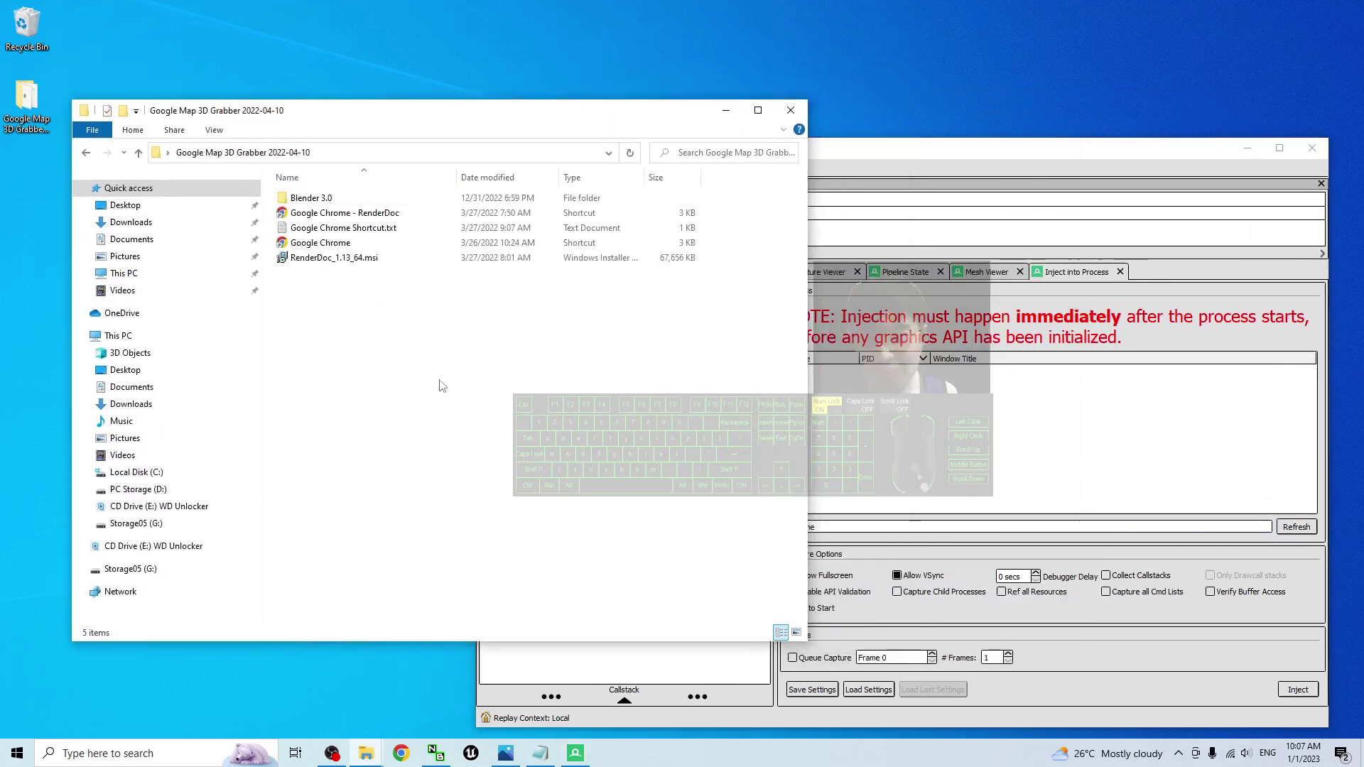
left_click(322, 214)
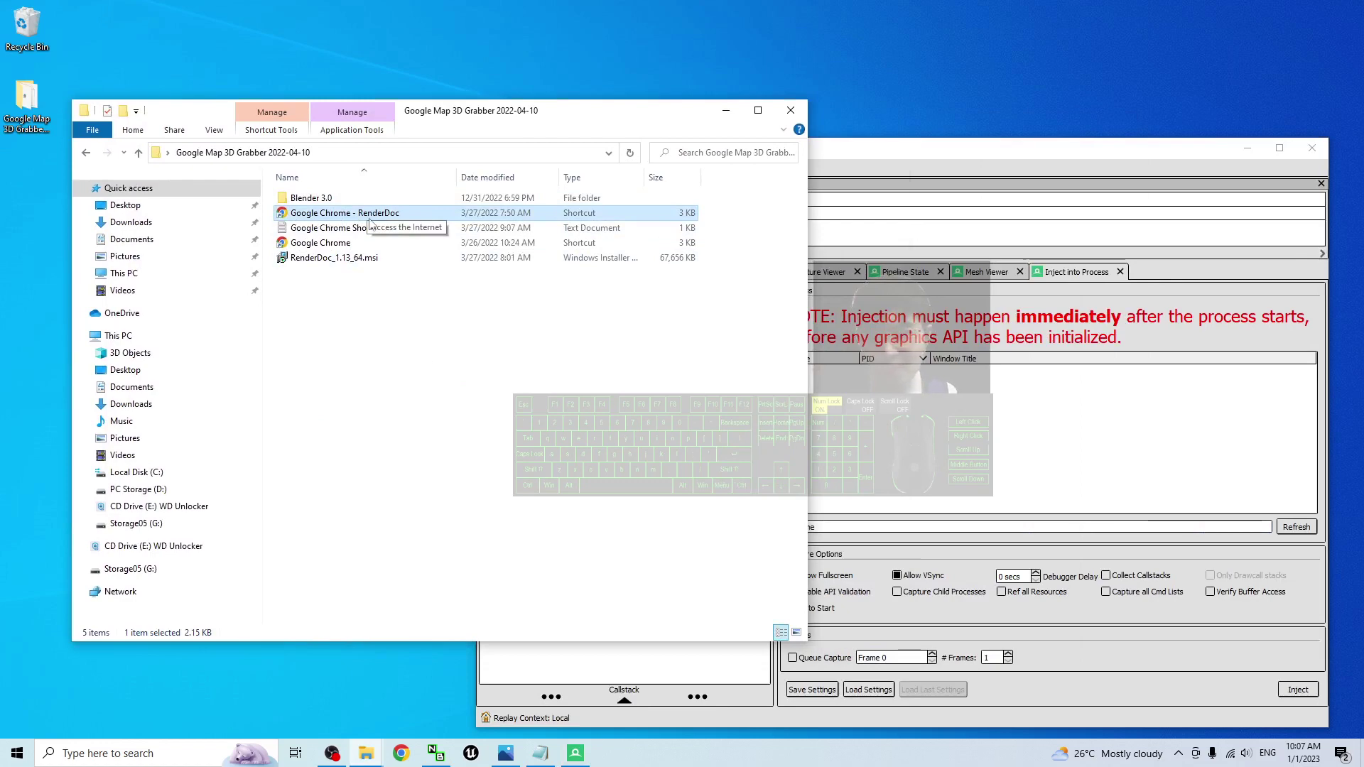
double_click(311, 217)
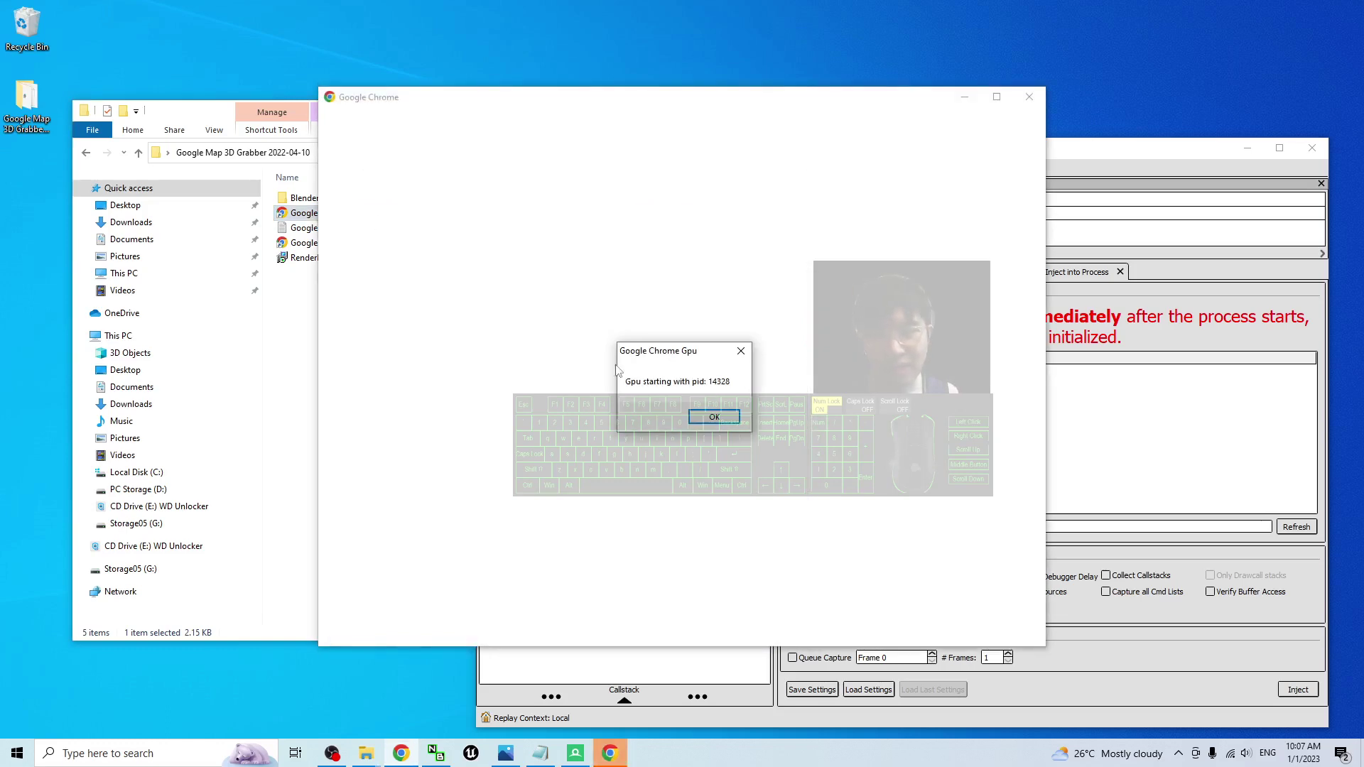
- Keep the Chrome GPU dialog open beside RenderDoc, refresh the process list and inject into the Google Chrome Gpu process, PID 14328
left_click_drag(708, 351, 982, 238)
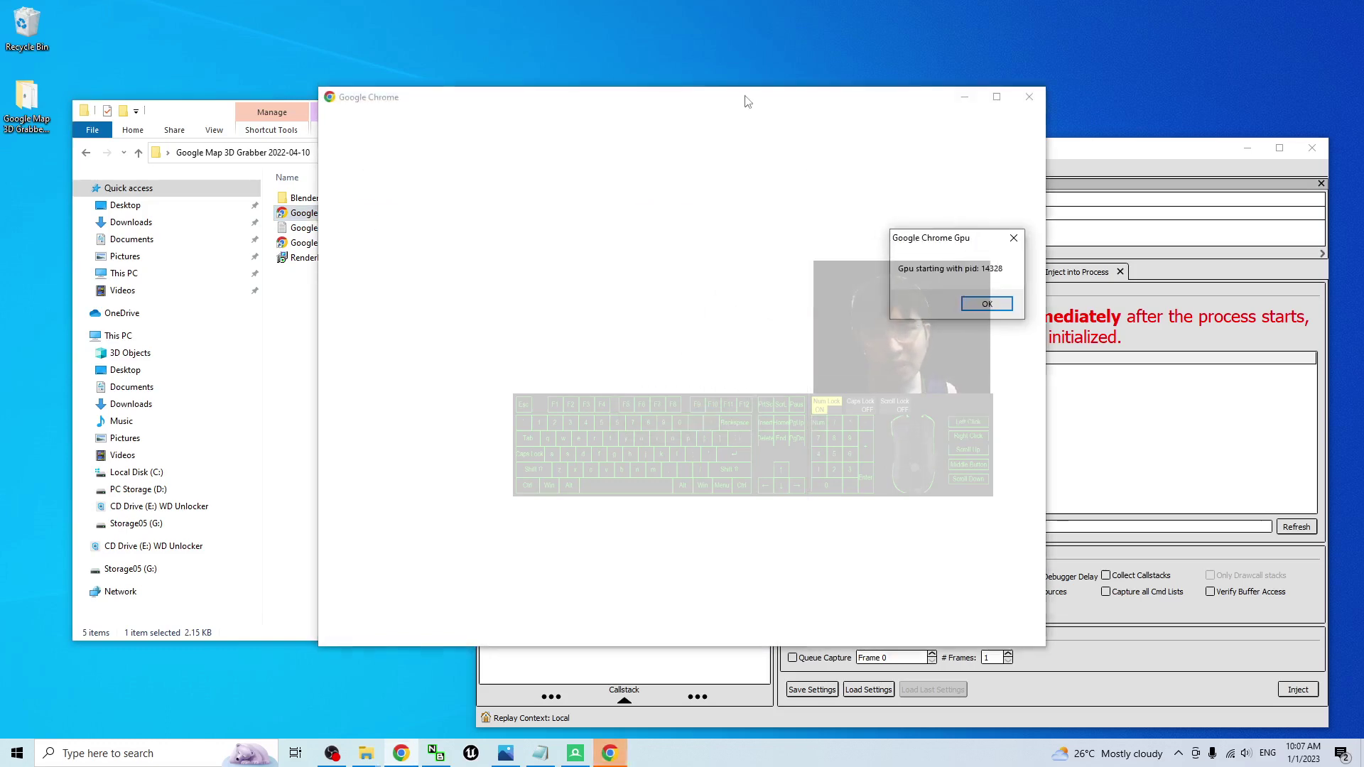
left_click_drag(802, 109, 497, 121)
left_click_drag(897, 247, 481, 44)
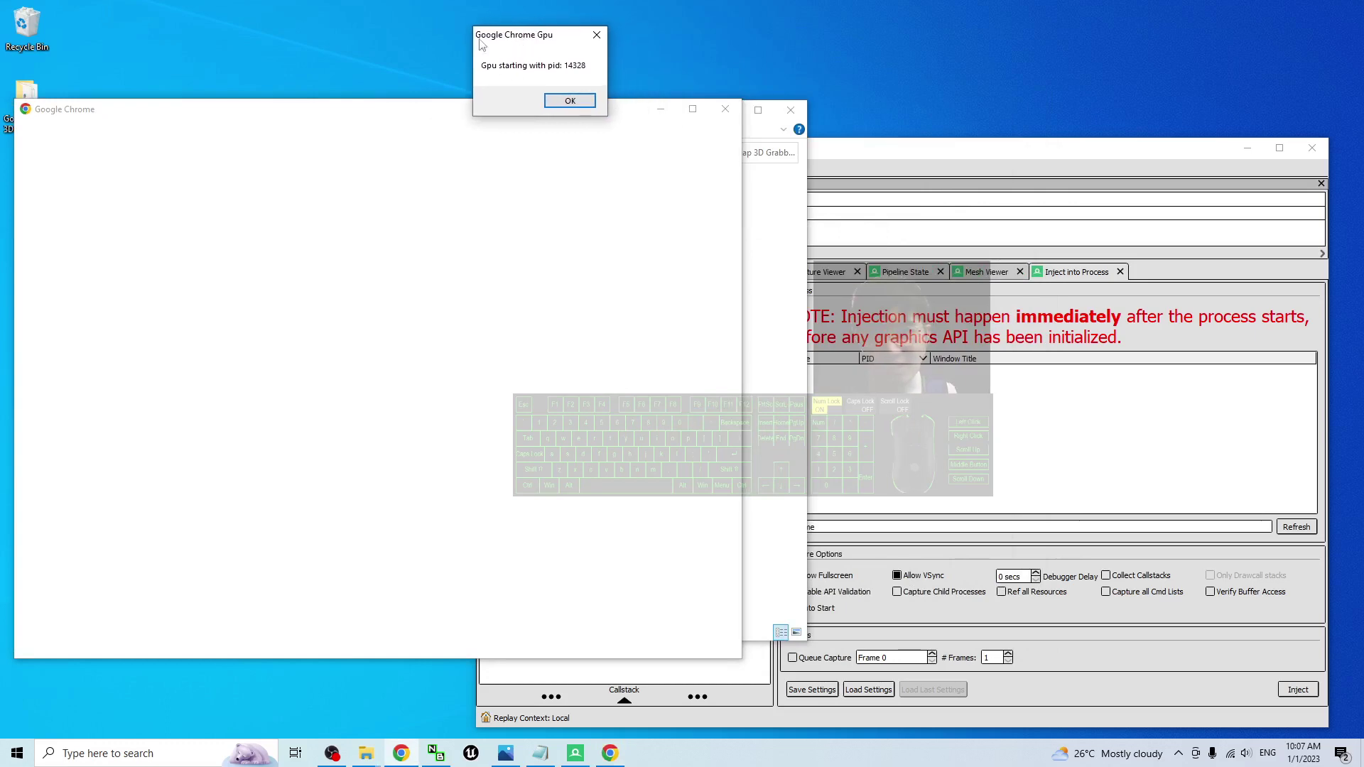
left_click(991, 174)
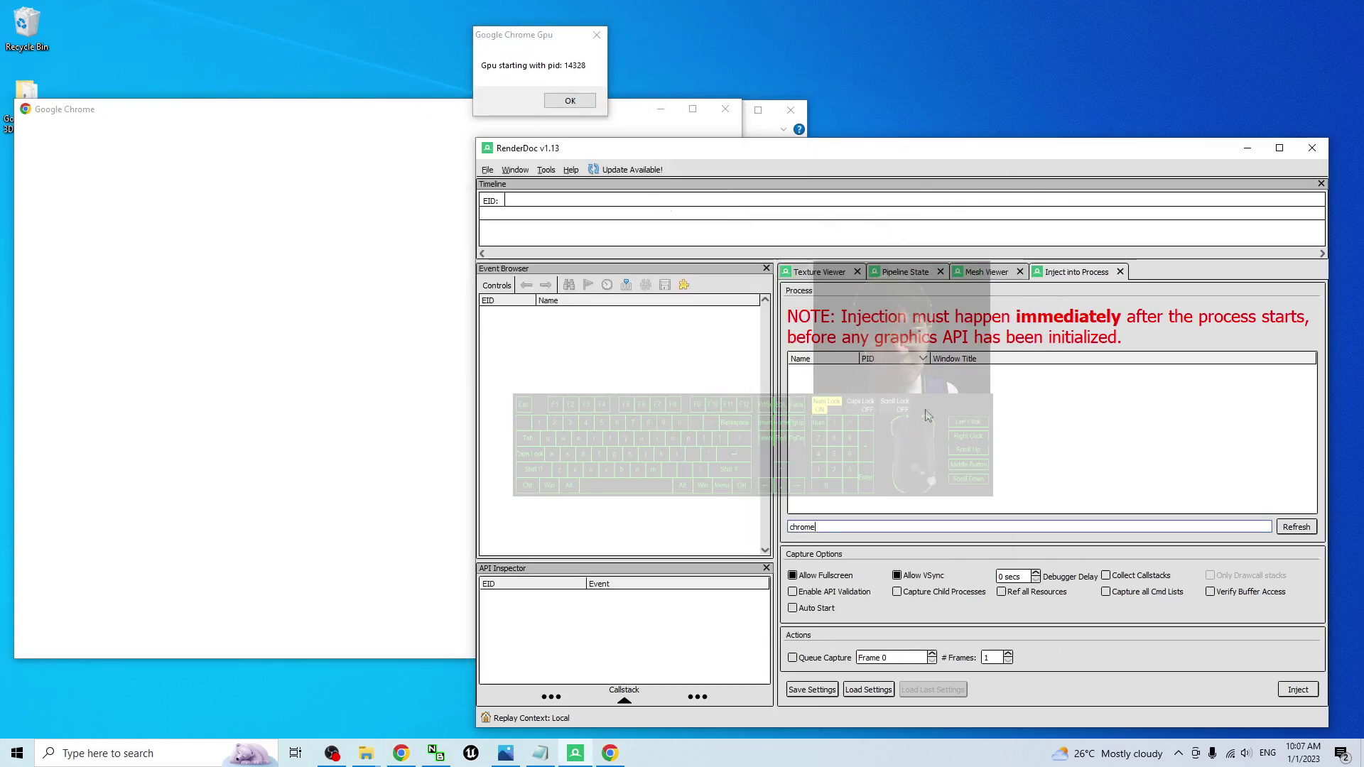
left_click_drag(1156, 150, 1029, 143)
left_click(1167, 522)
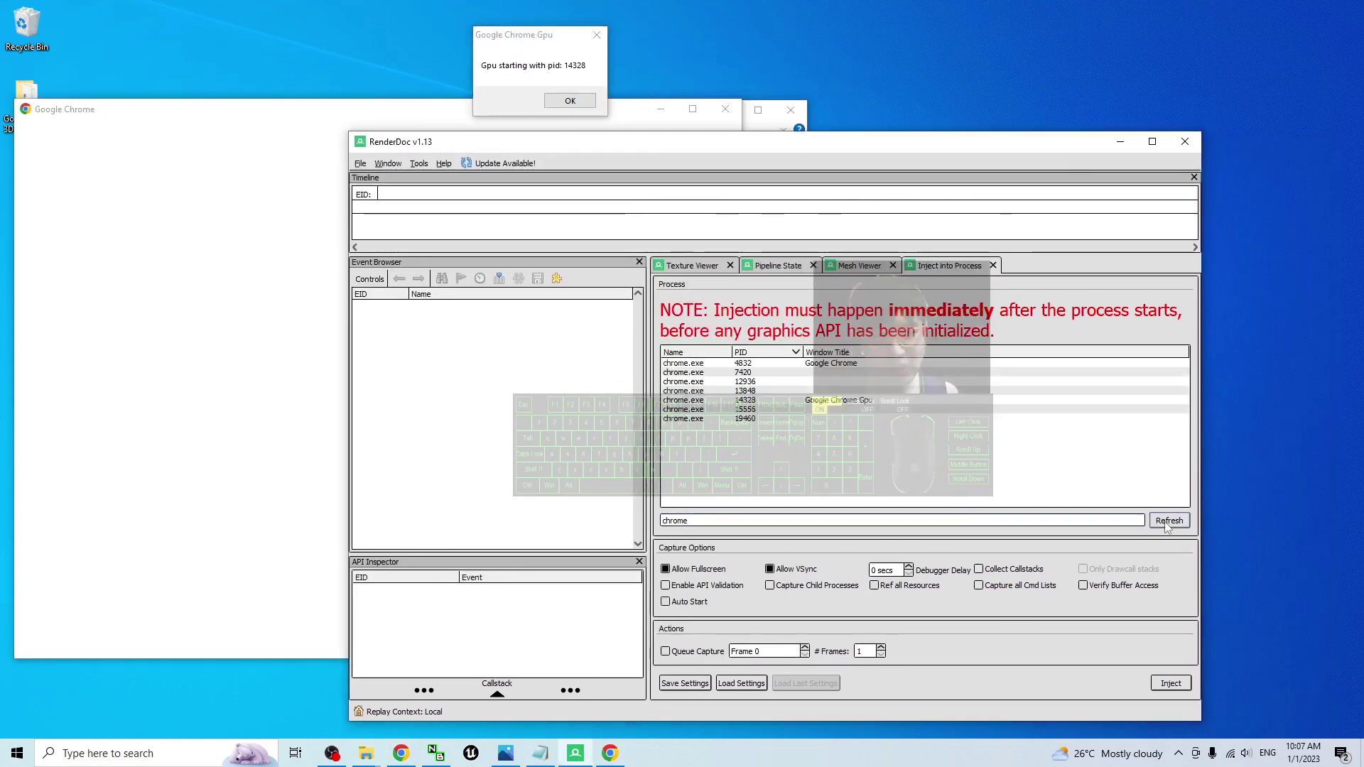
left_click(828, 402)
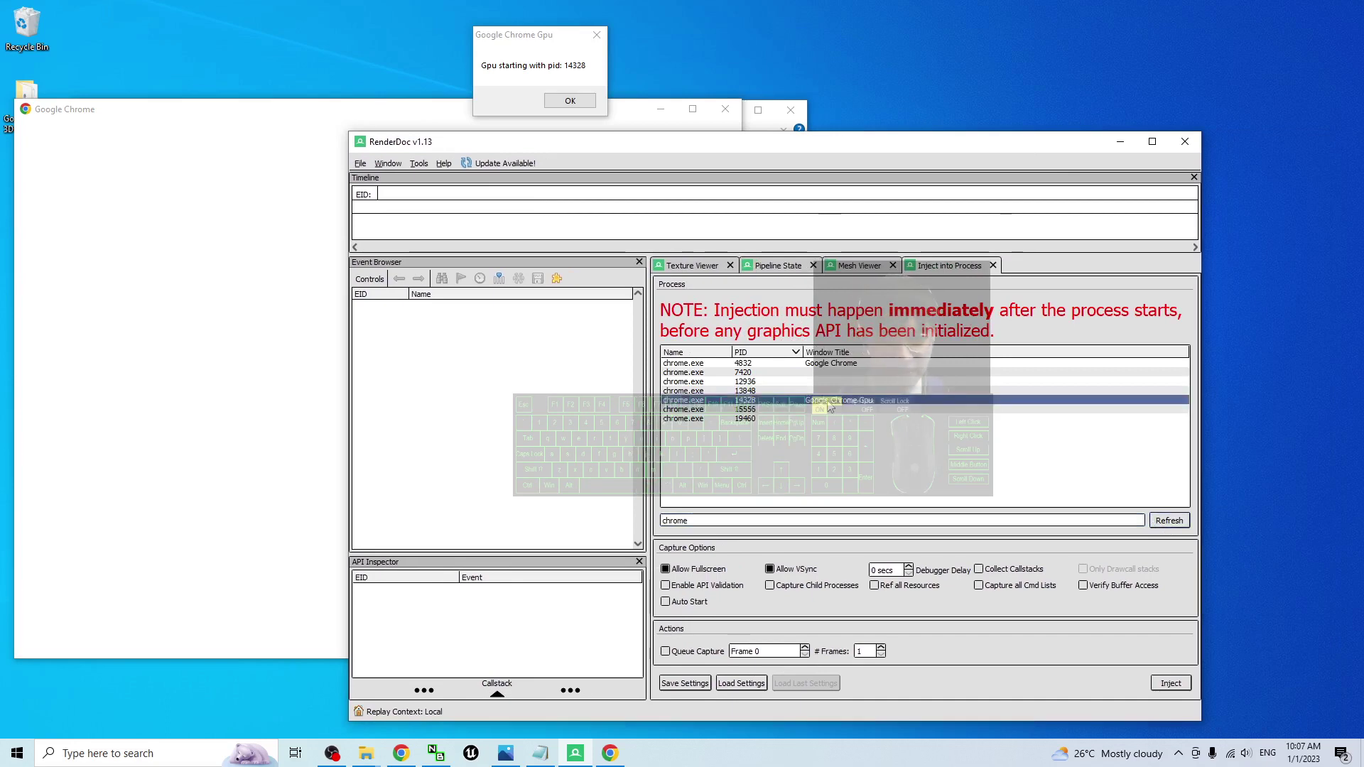
left_click(1185, 686)
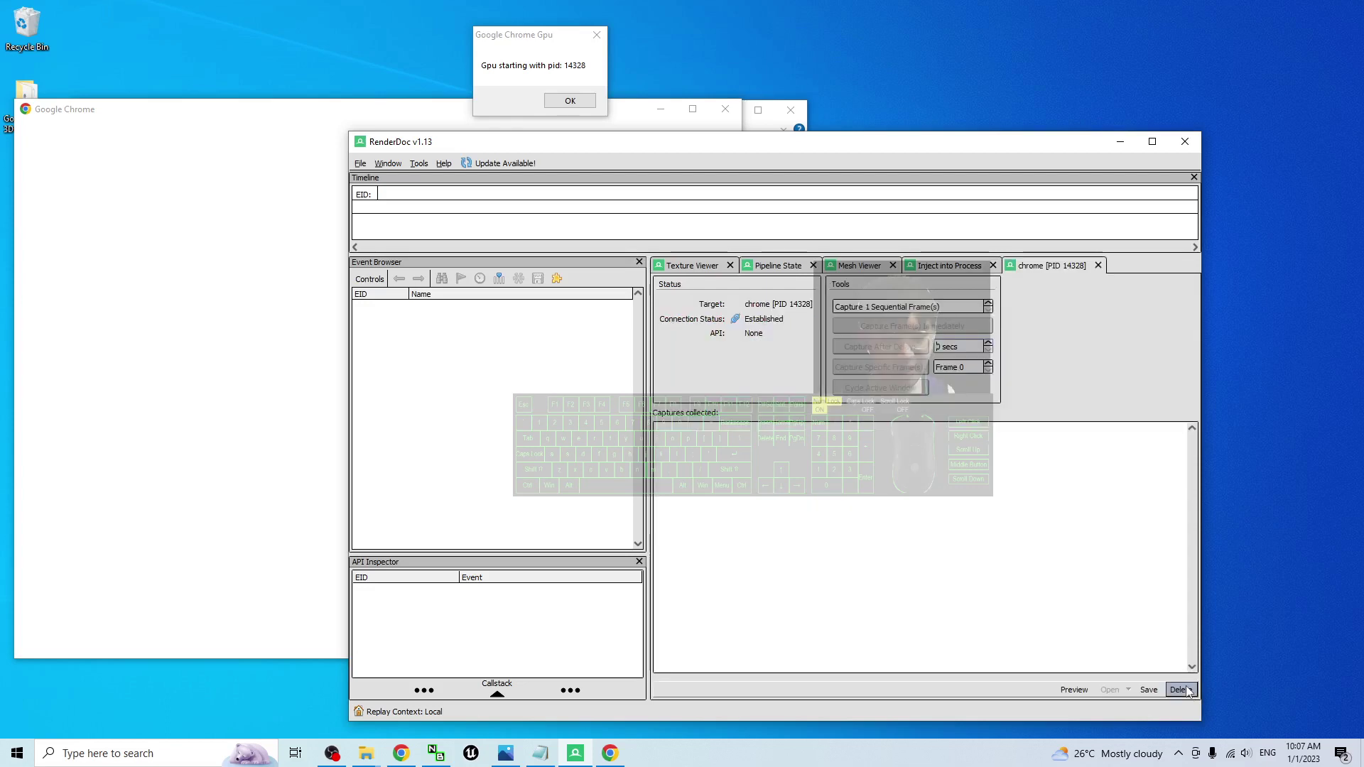
- Accept the Google Chrome Gpu dialog, open Chrome with the "user" profile and keep its window maximized
left_click(508, 48)
left_click(355, 111)
left_click(514, 58)
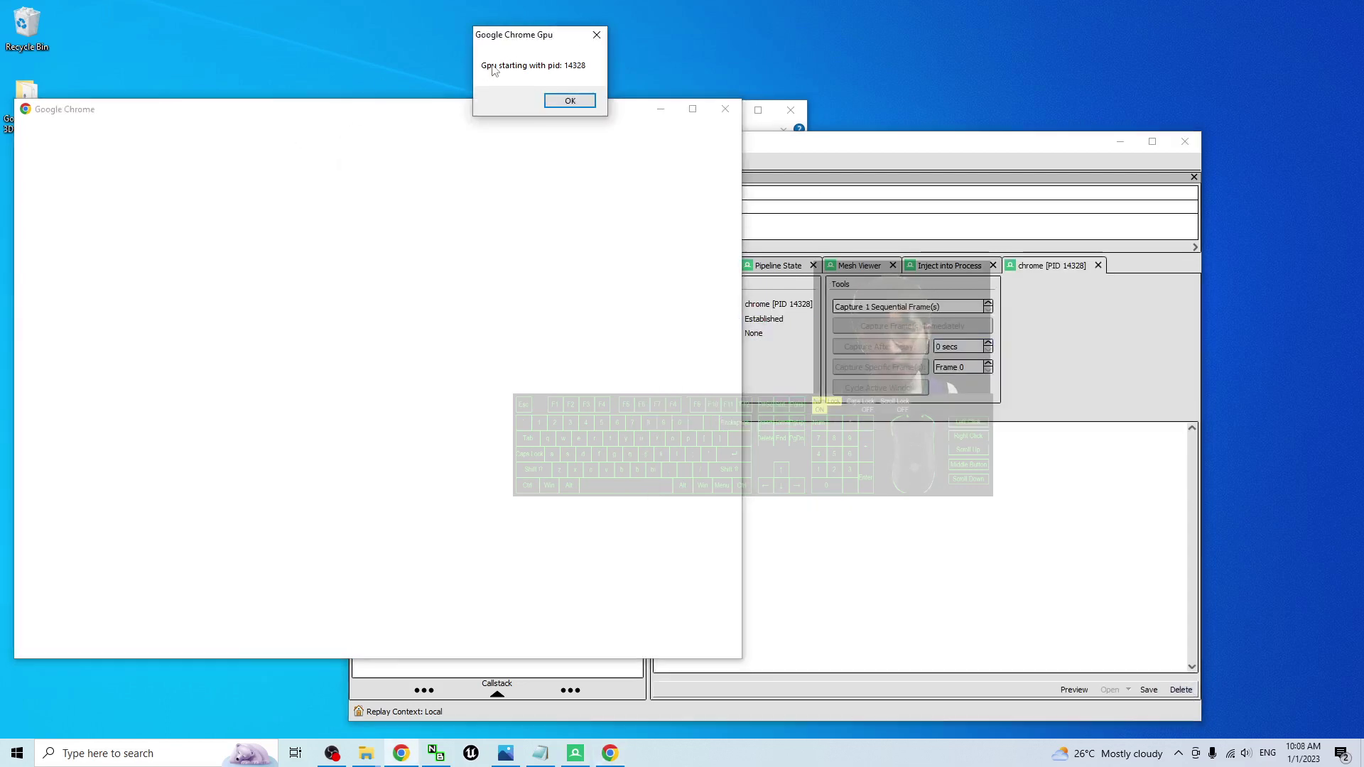
left_click(572, 101)
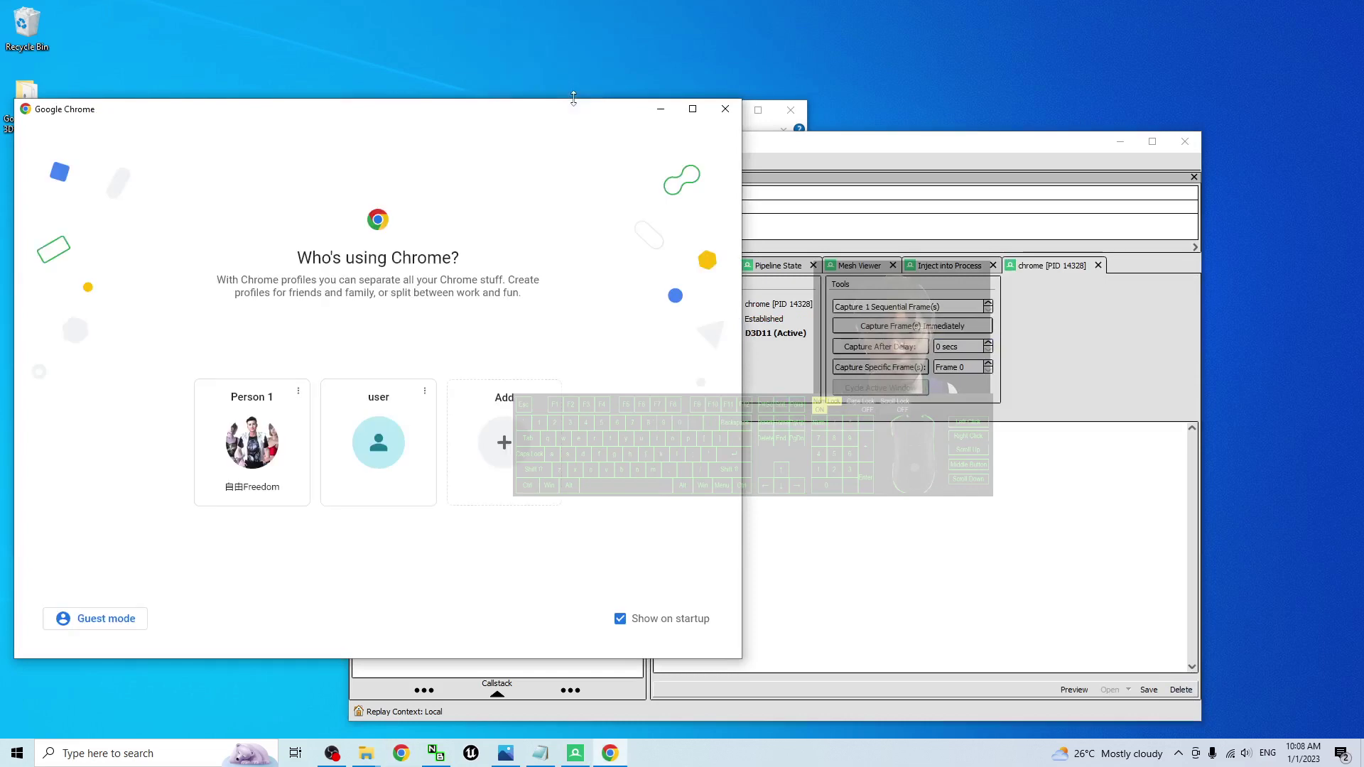
left_click(390, 460)
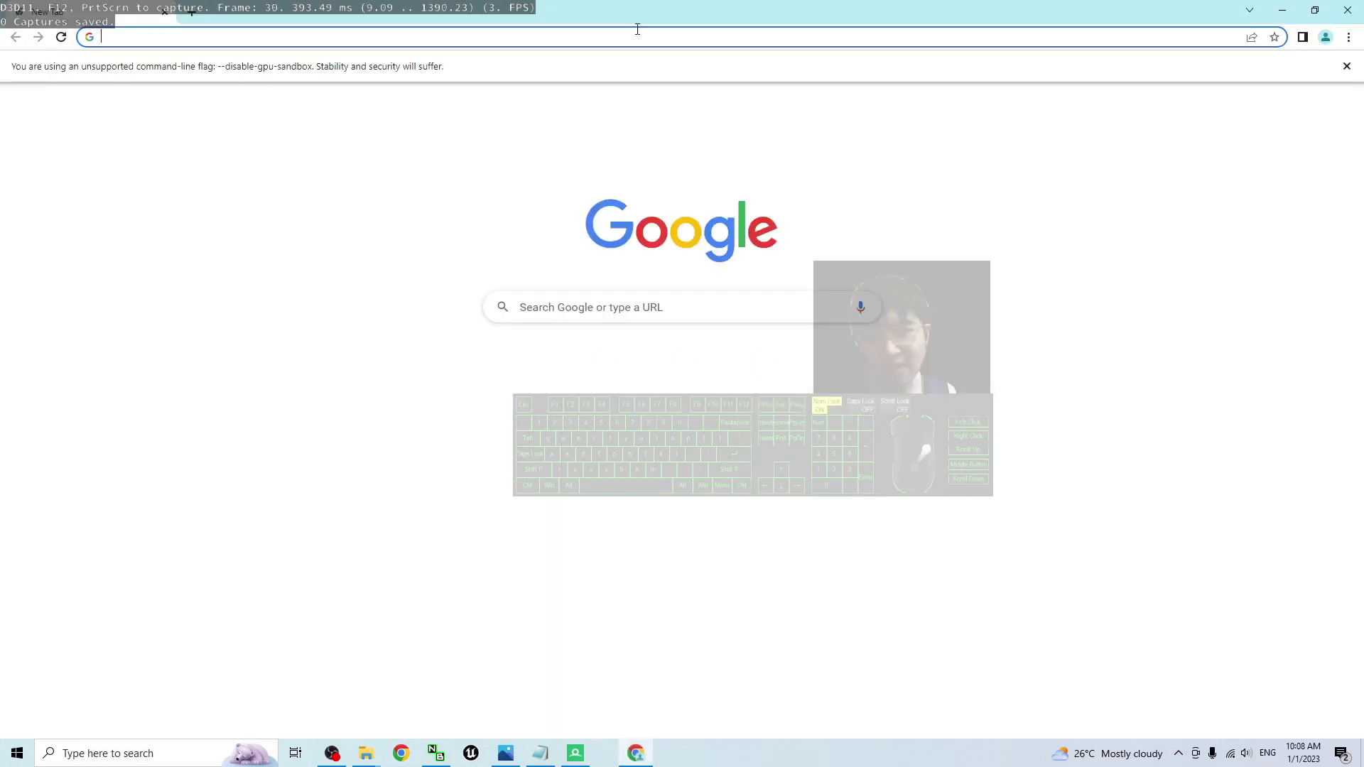
double_click(707, 9)
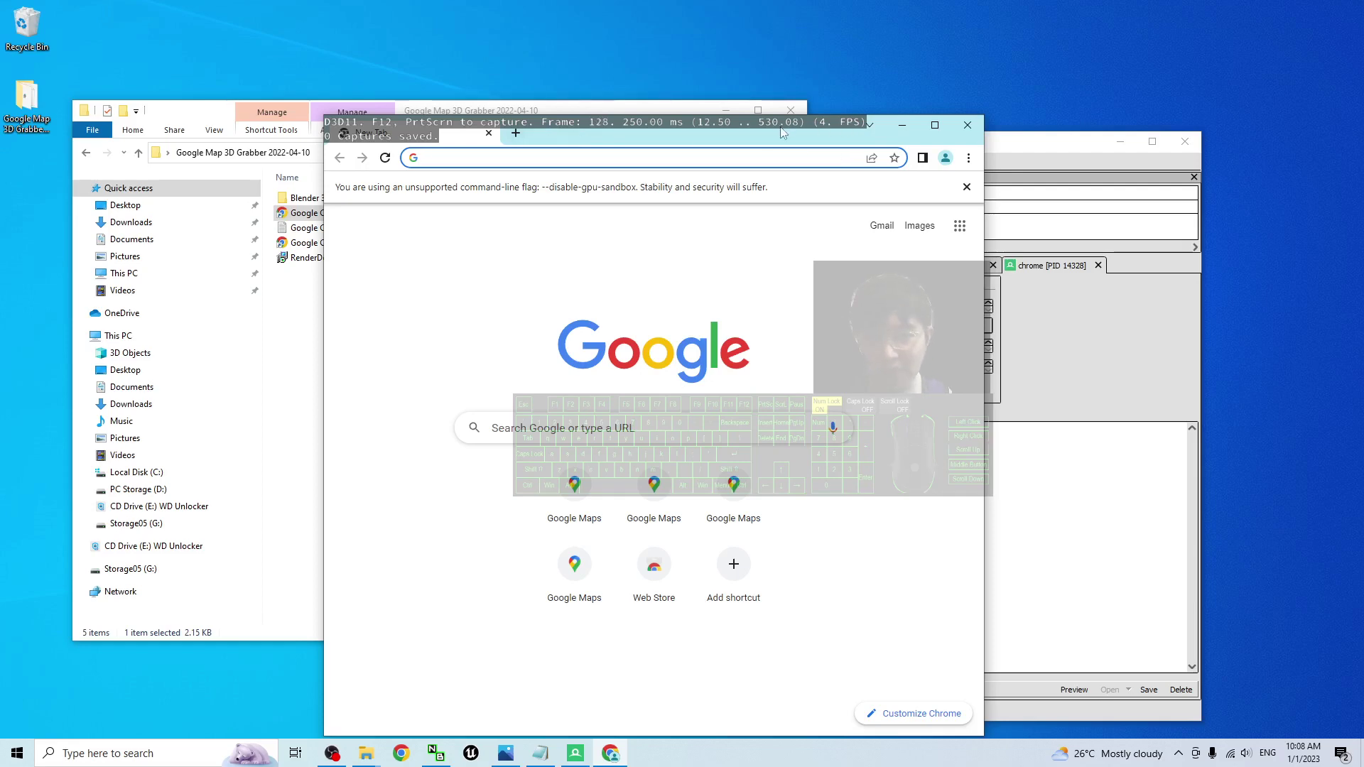
left_click_drag(756, 145, 856, 2)
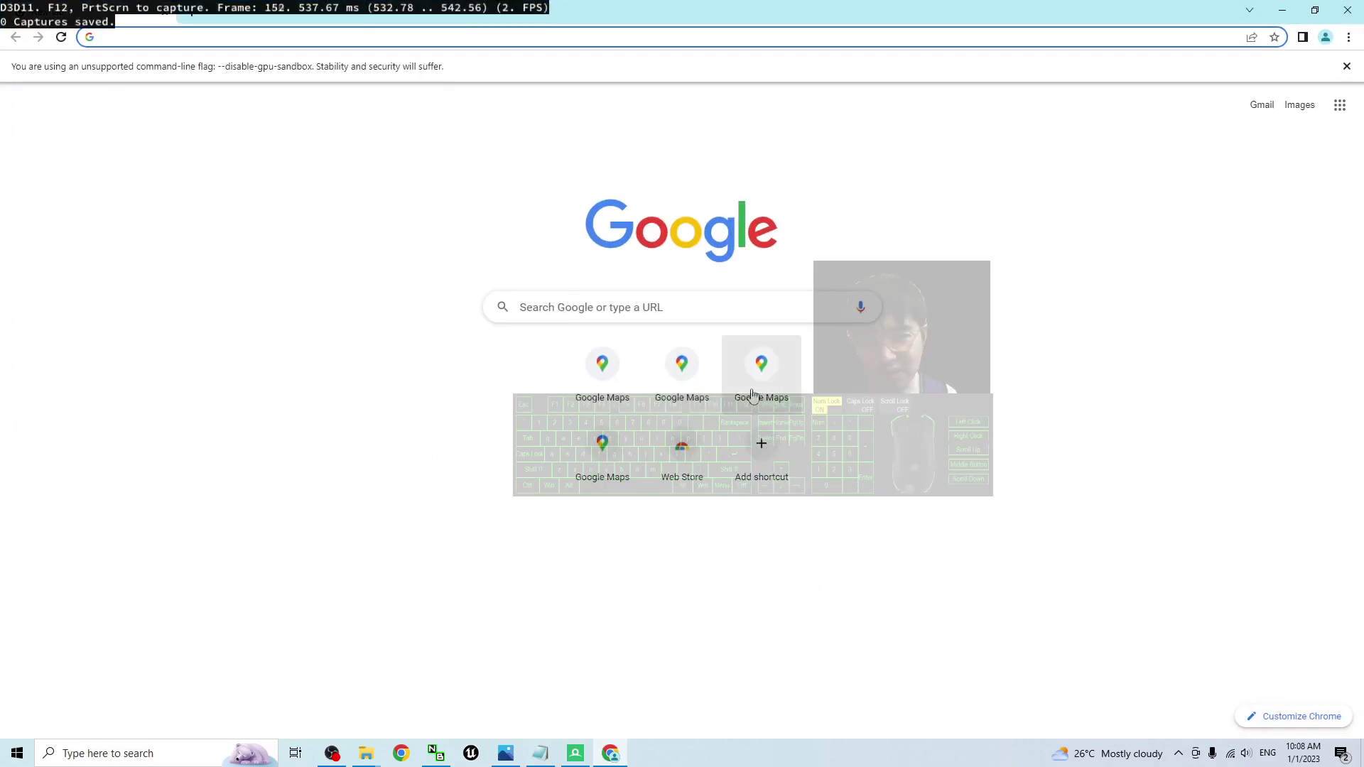
- Load maps.google.com in the injected Chrome window
left_click(465, 37)
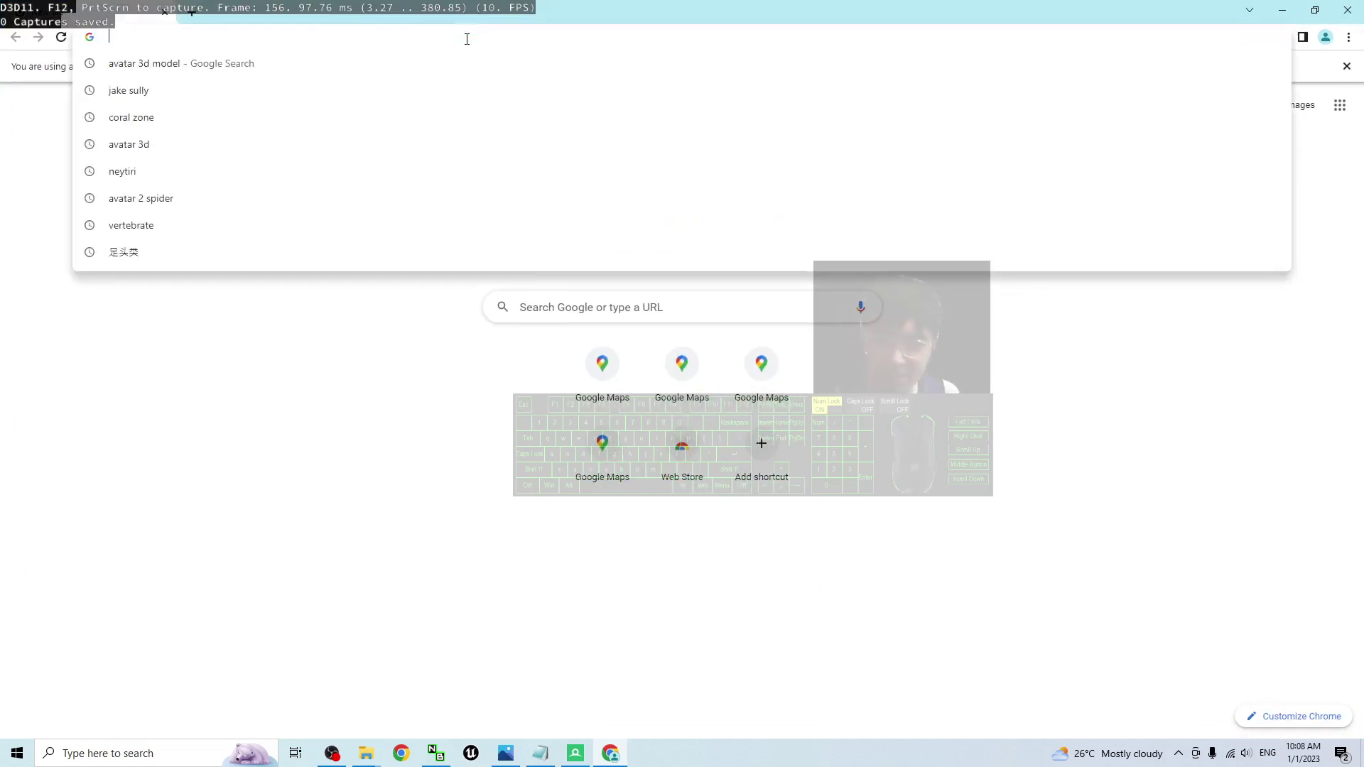
type("maps.google.c")
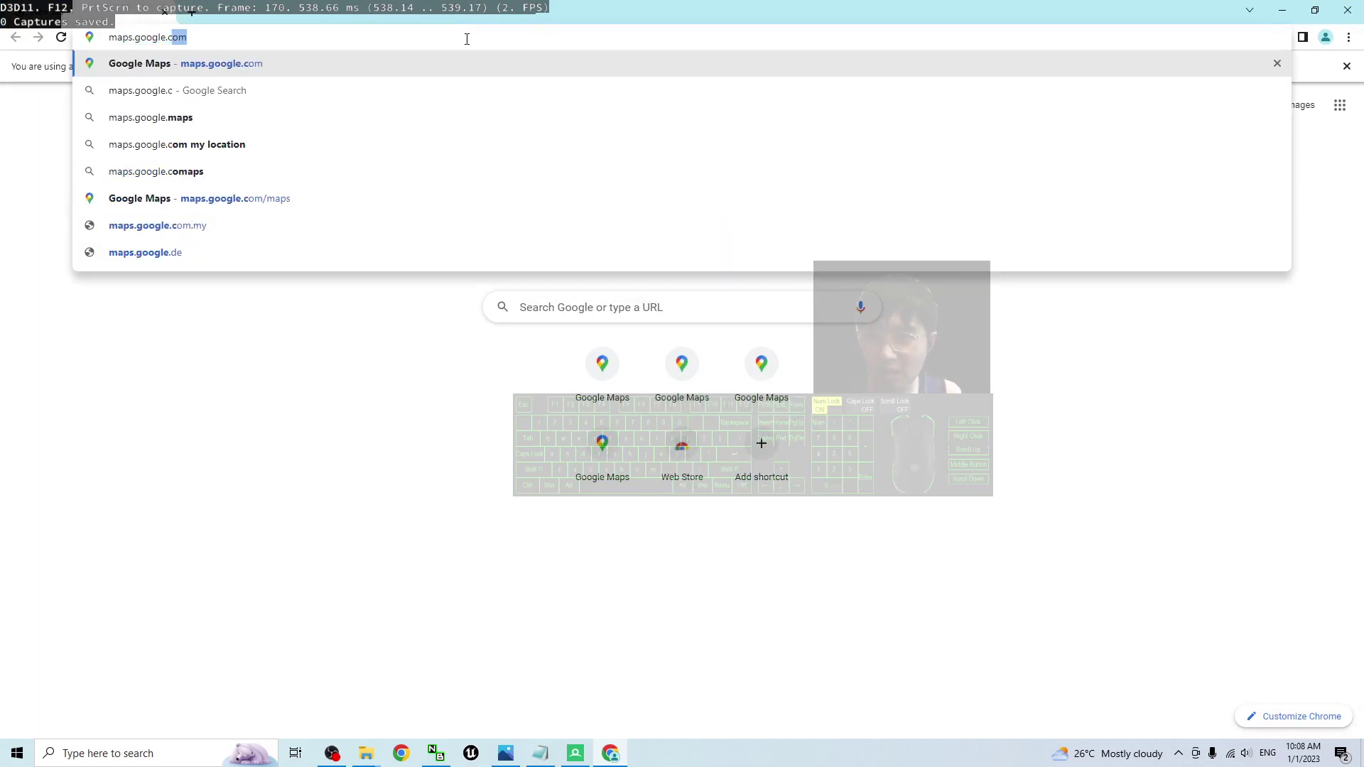
key("Return")
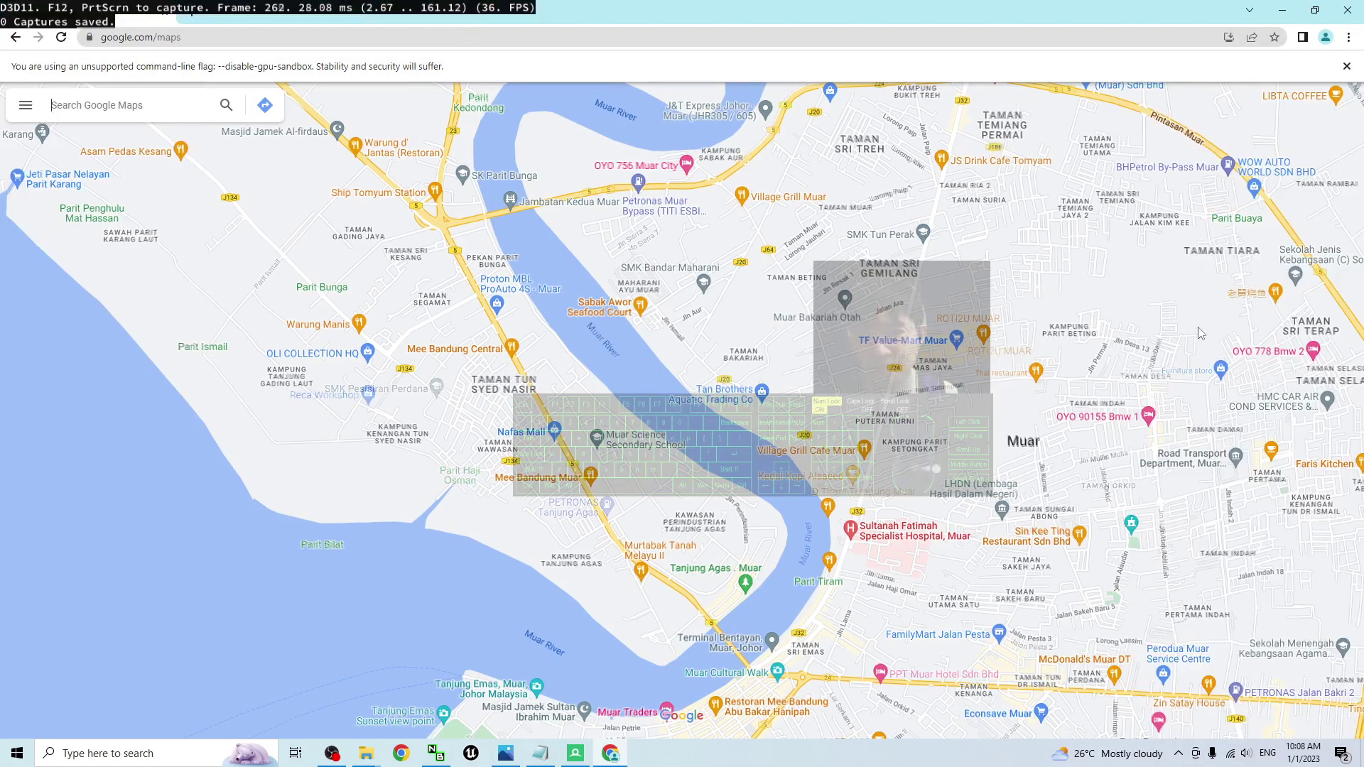
- Show Peninsular Malaysia on the map, switch it to Satellite imagery and enable Globe view
scroll(1201, 333, "down", 4)
left_click_drag(1263, 419, 418, 527)
scroll(732, 486, "down", 3)
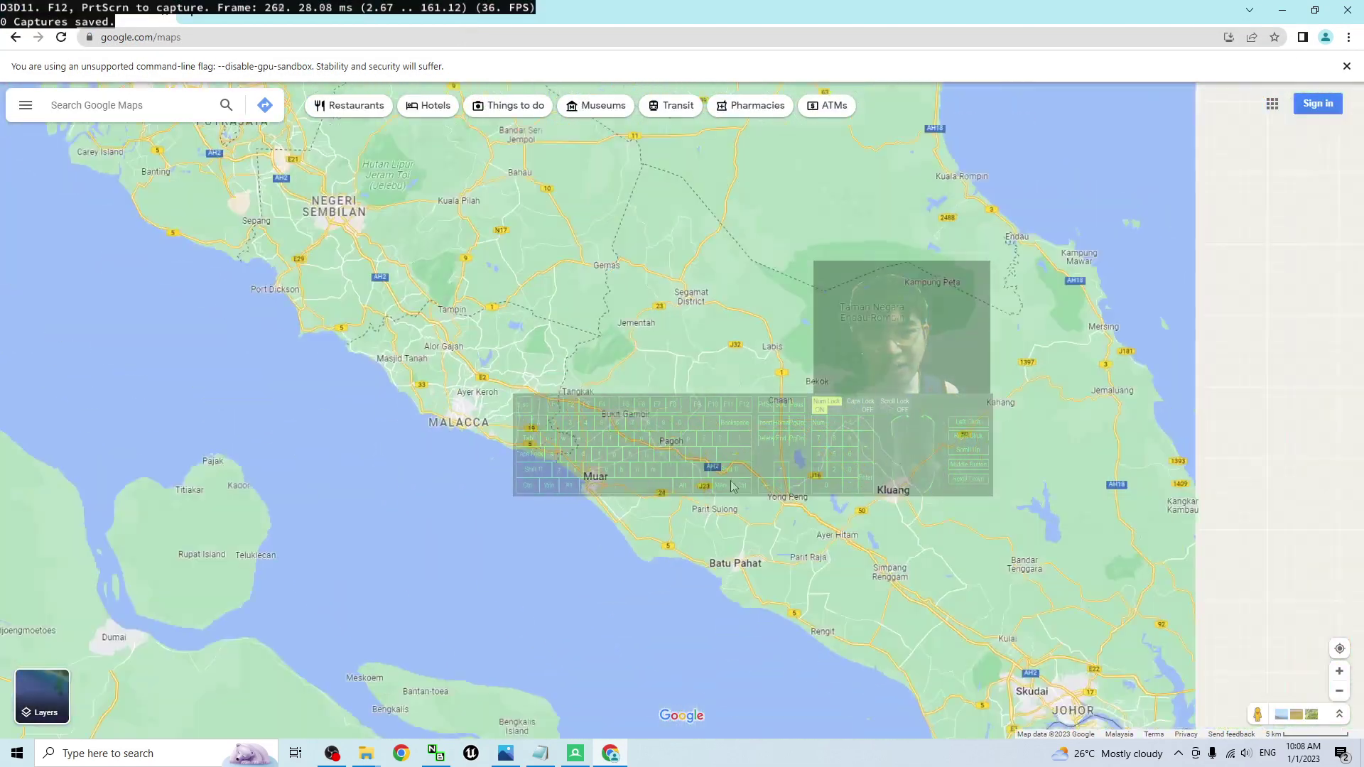
scroll(733, 486, "down", 3)
scroll(915, 435, "down", 2)
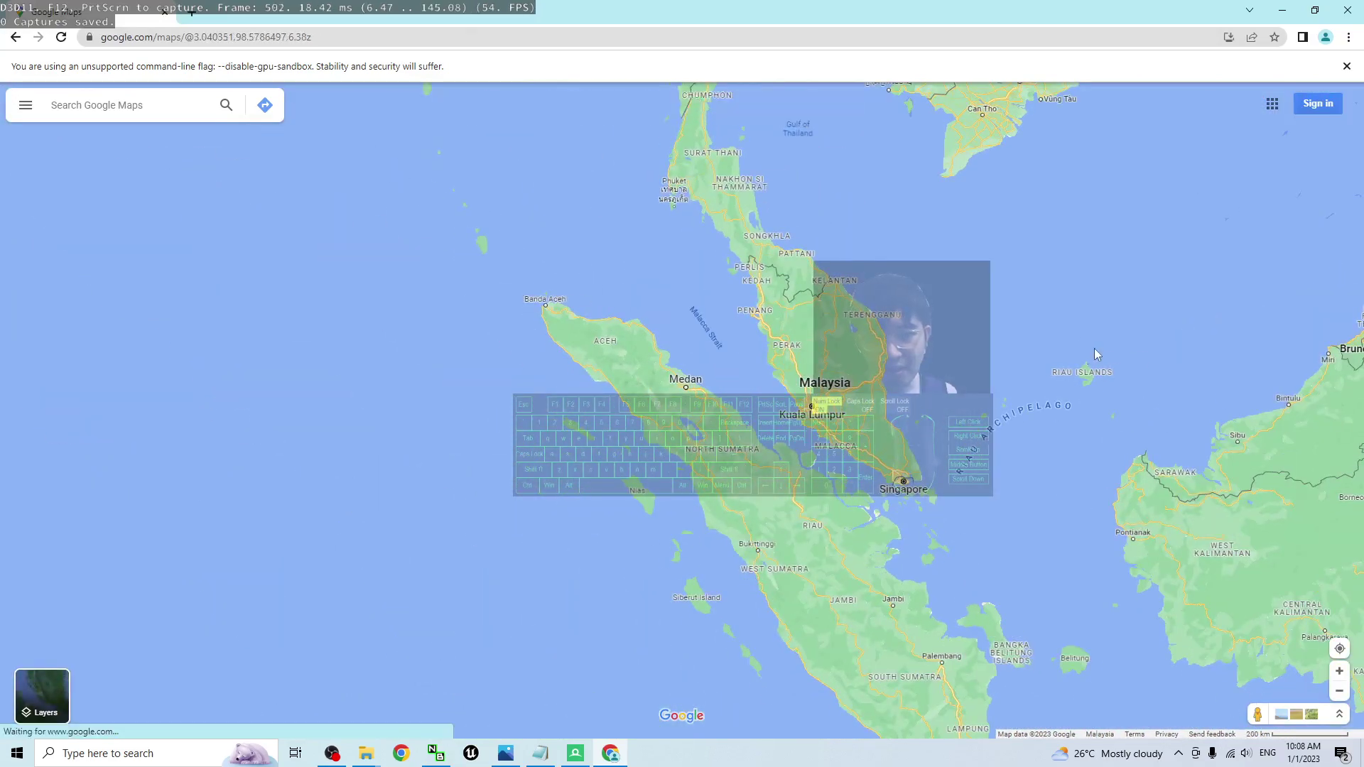
left_click_drag(1095, 354, 781, 326)
scroll(720, 324, "up", 3)
left_click_drag(409, 457, 1178, 232)
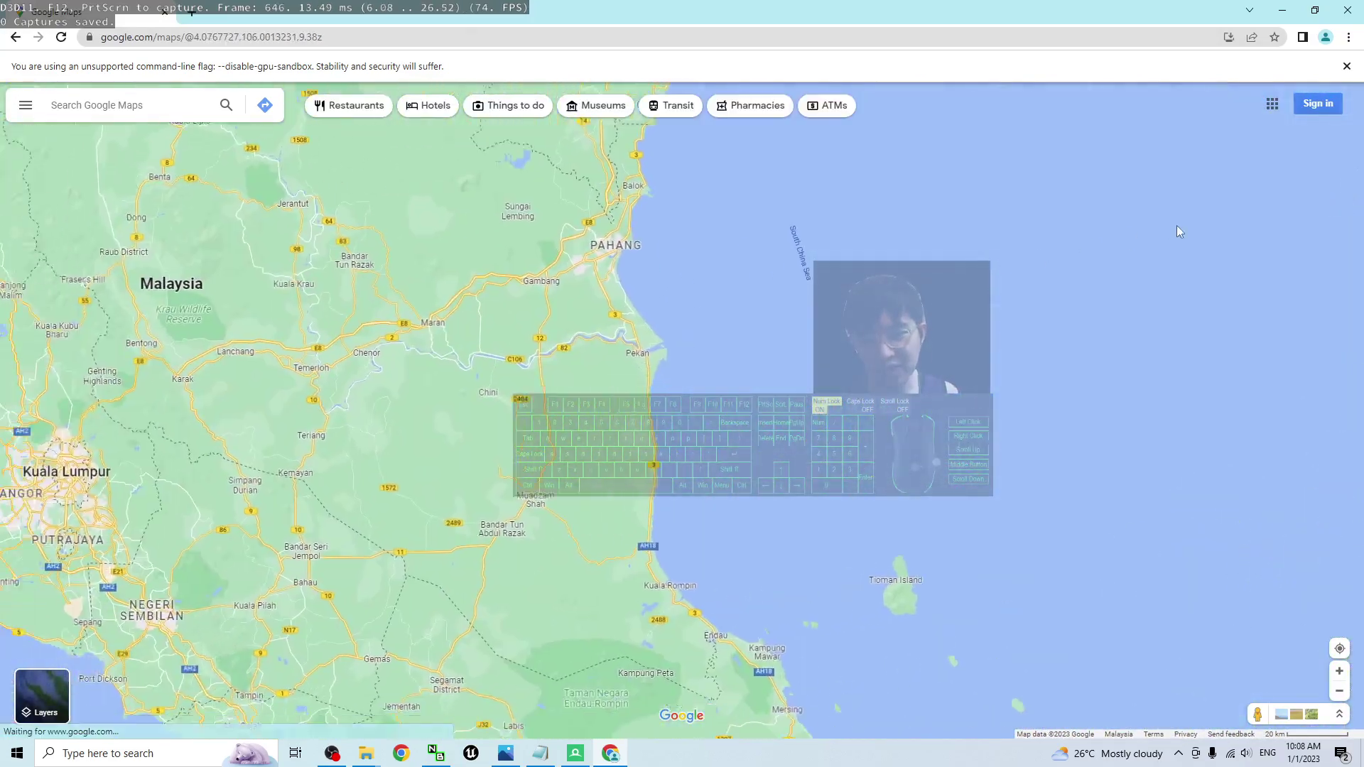
mouse_move(54, 705)
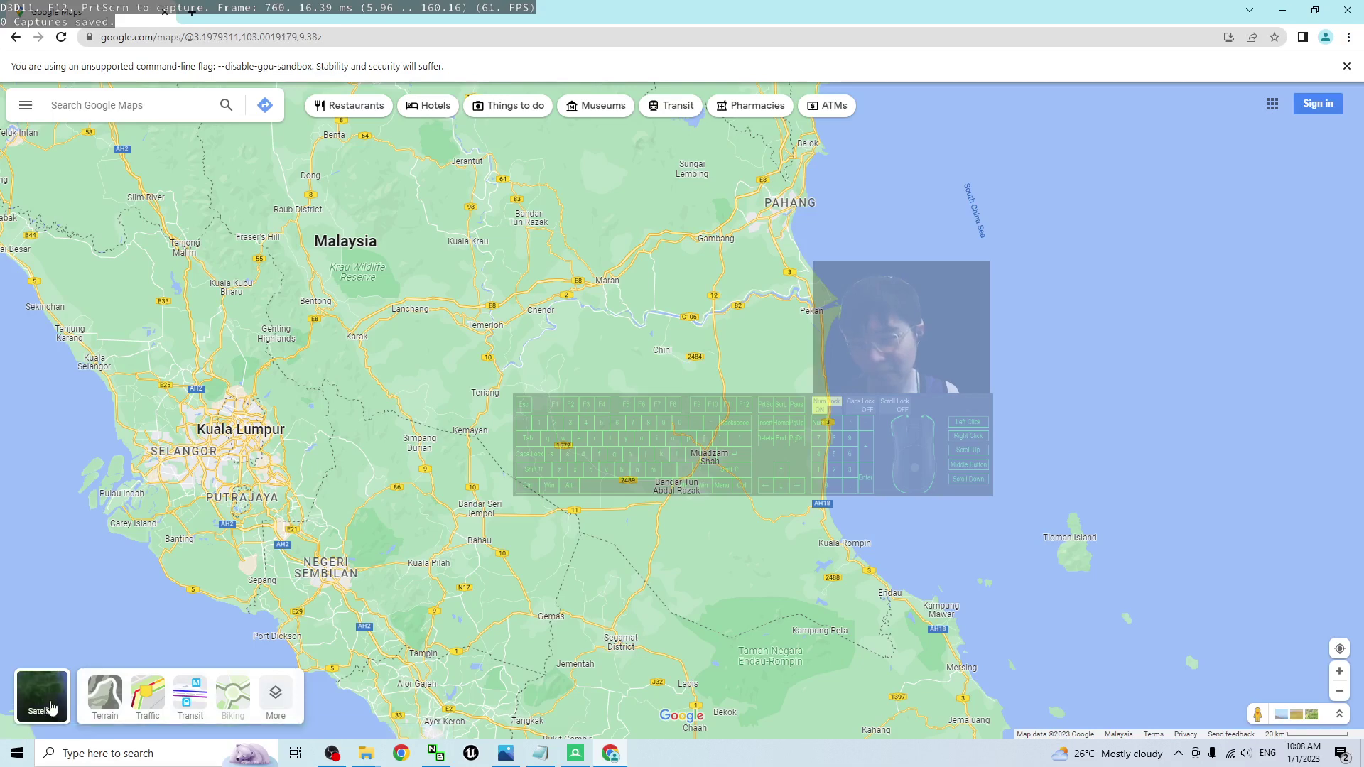
left_click(41, 702)
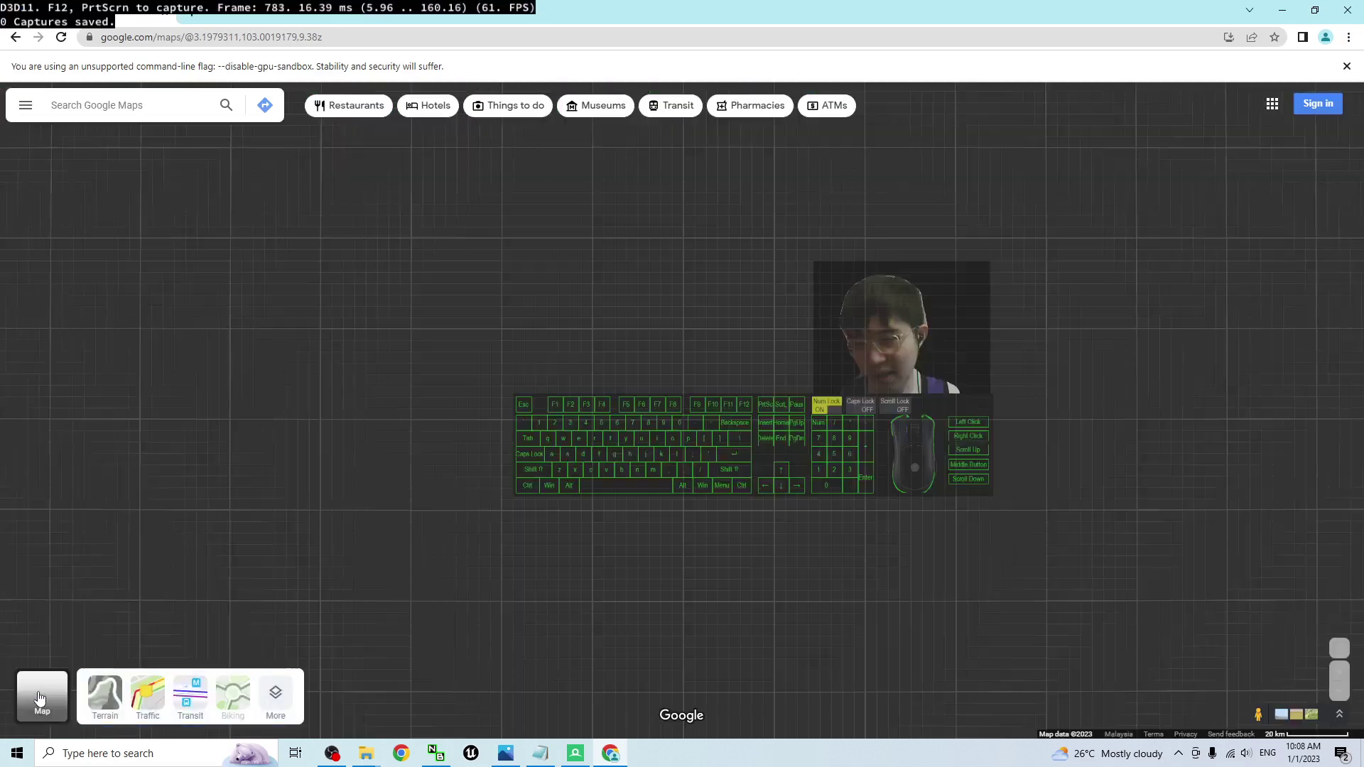
left_click(276, 693)
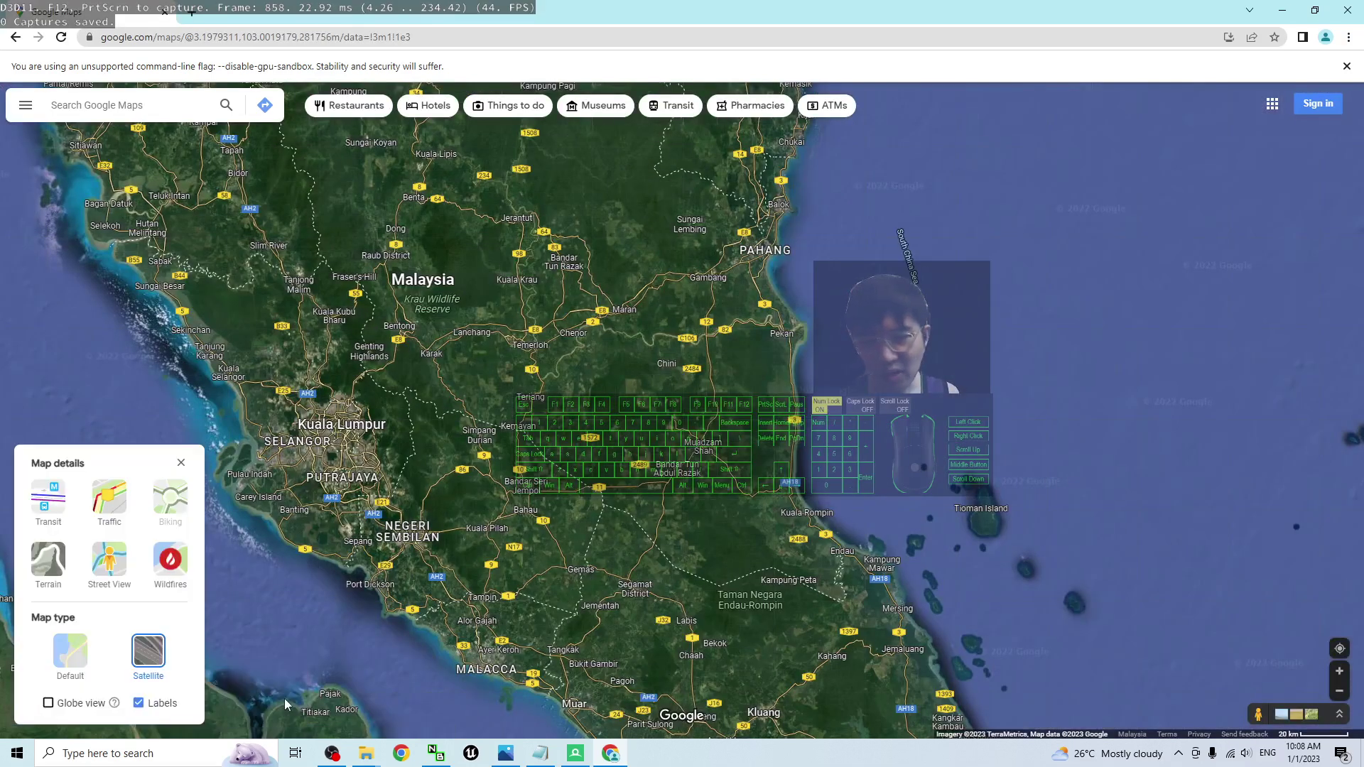
left_click(49, 705)
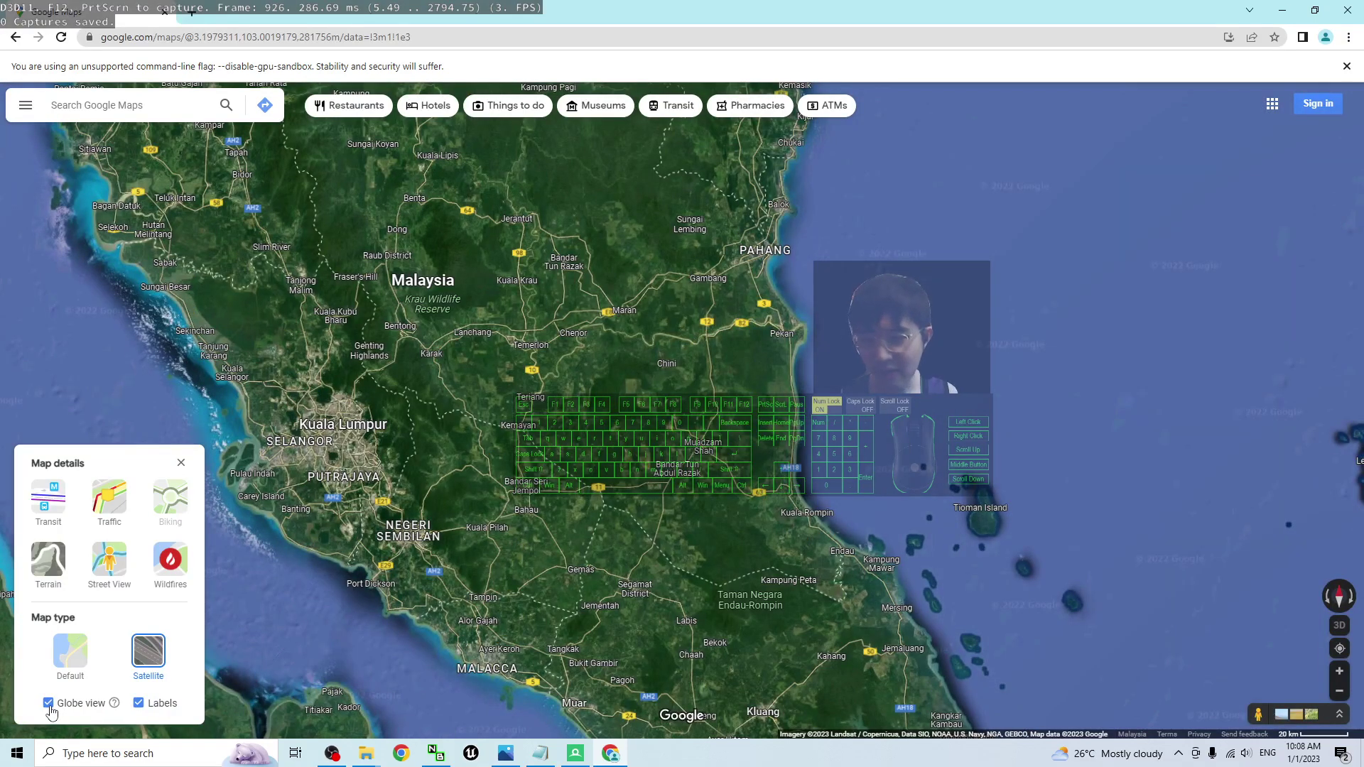
- Navigate to Singapore and bring up a close, tilted 3D view of the buildings around Redhill
left_click_drag(1074, 523, 917, 55)
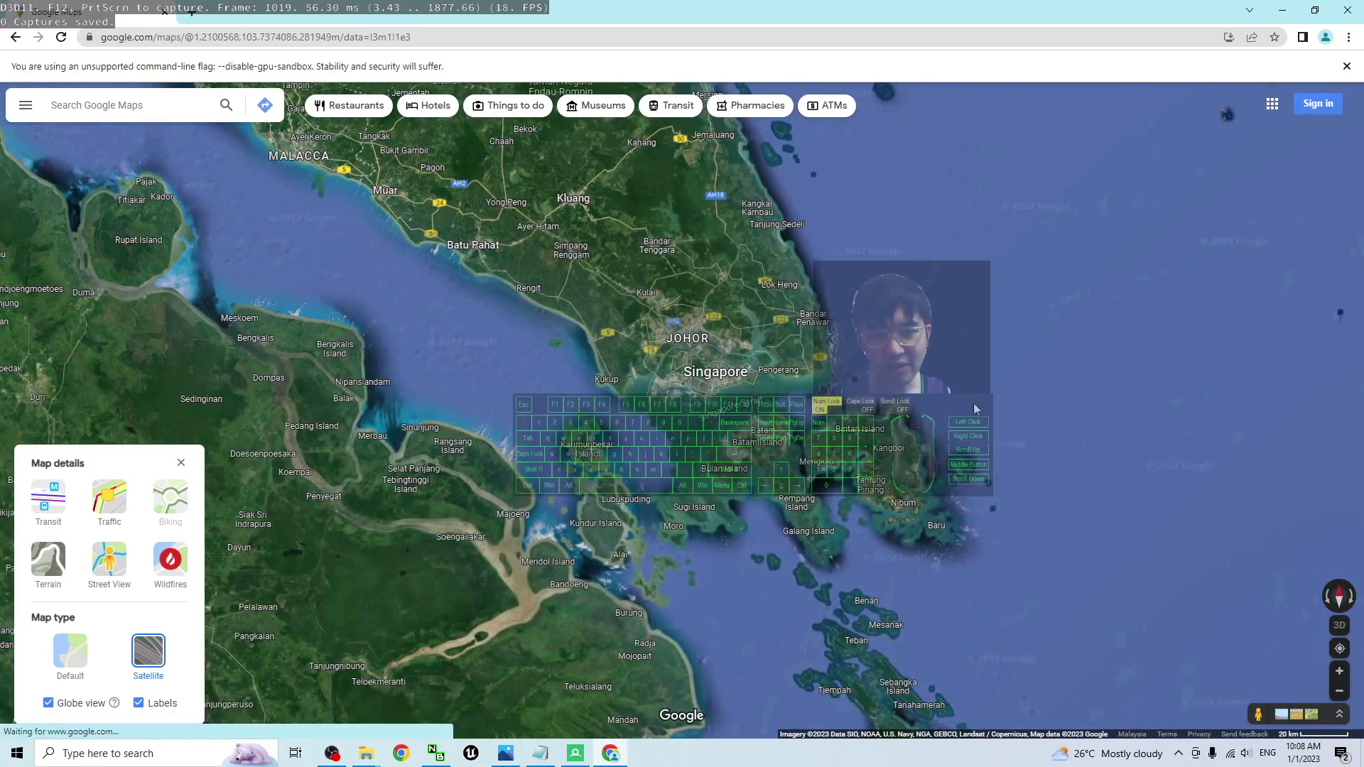
scroll(687, 396, "up", 5)
scroll(688, 395, "up", 10)
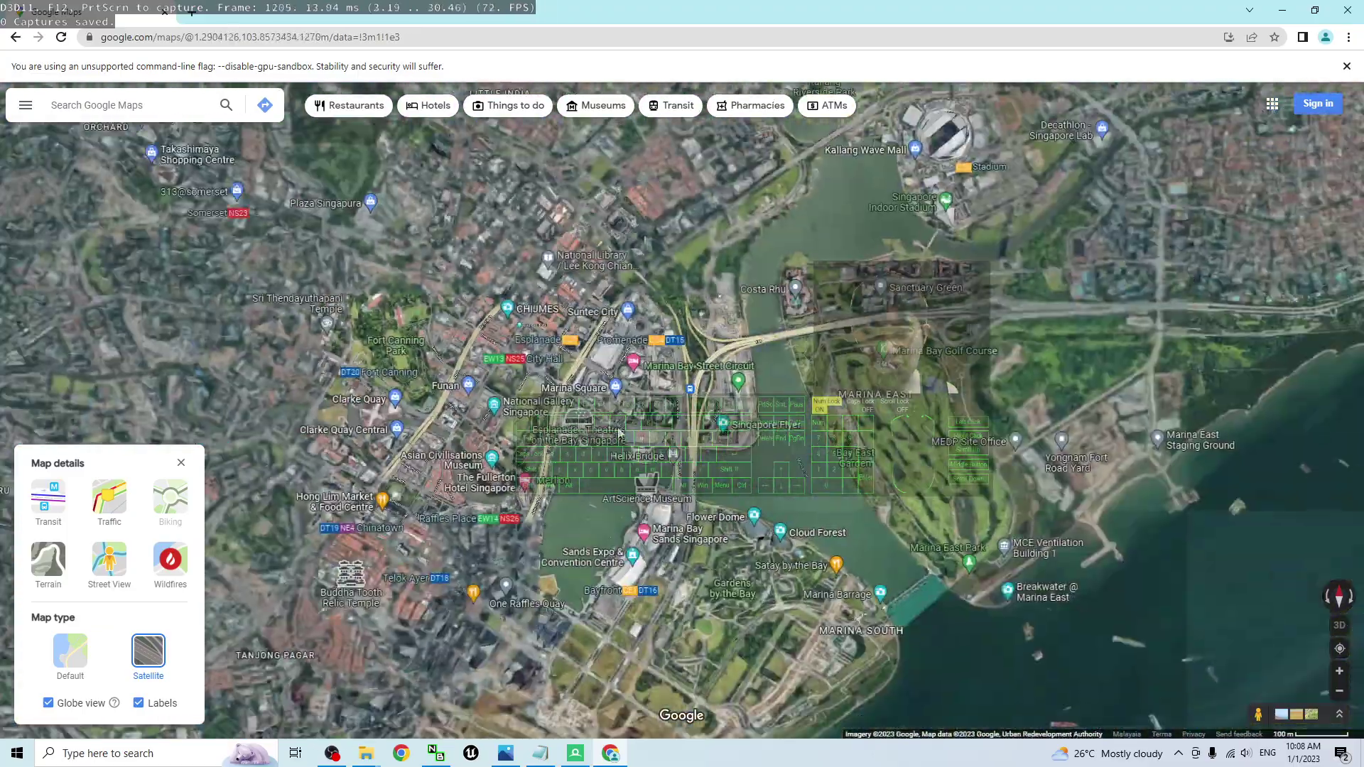
scroll(618, 433, "down", 5)
left_click_drag(618, 433, 951, 387)
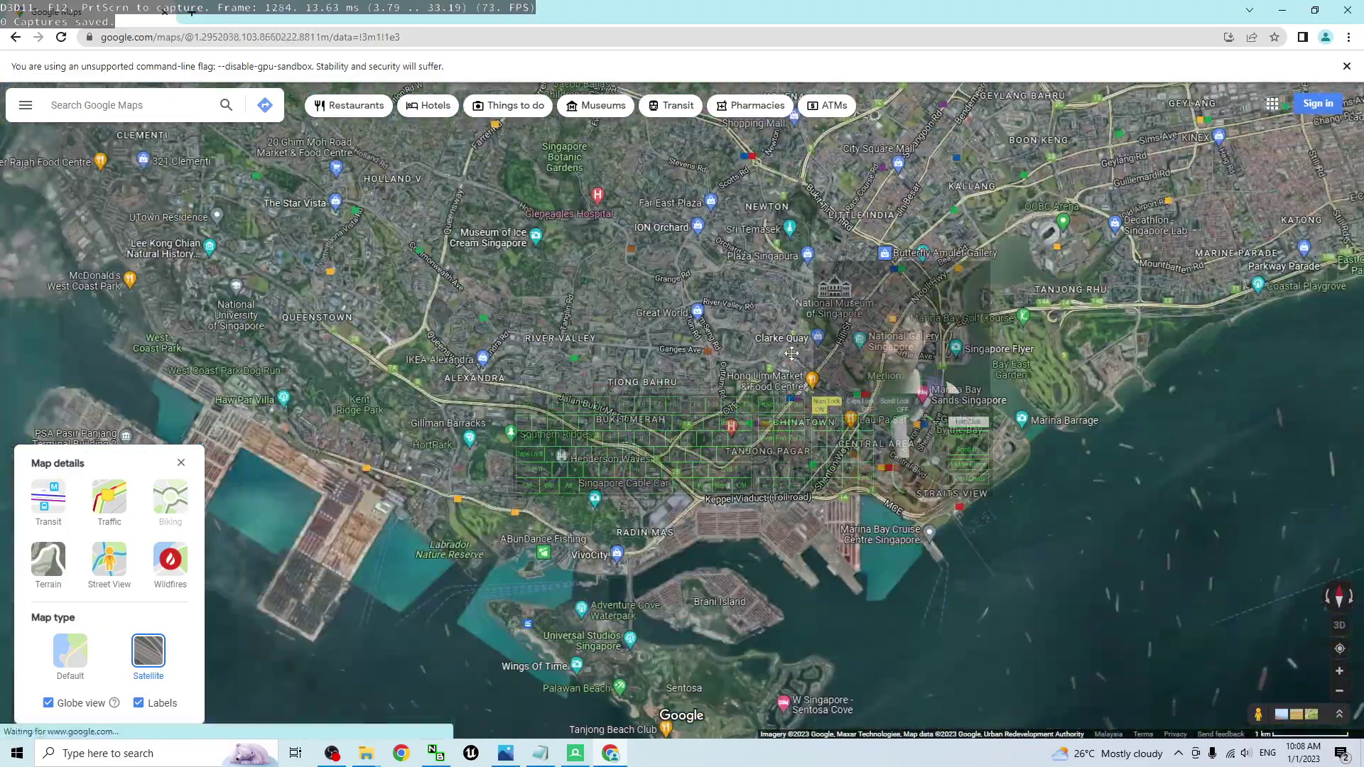
scroll(584, 349, "up", 3)
scroll(584, 350, "up", 7)
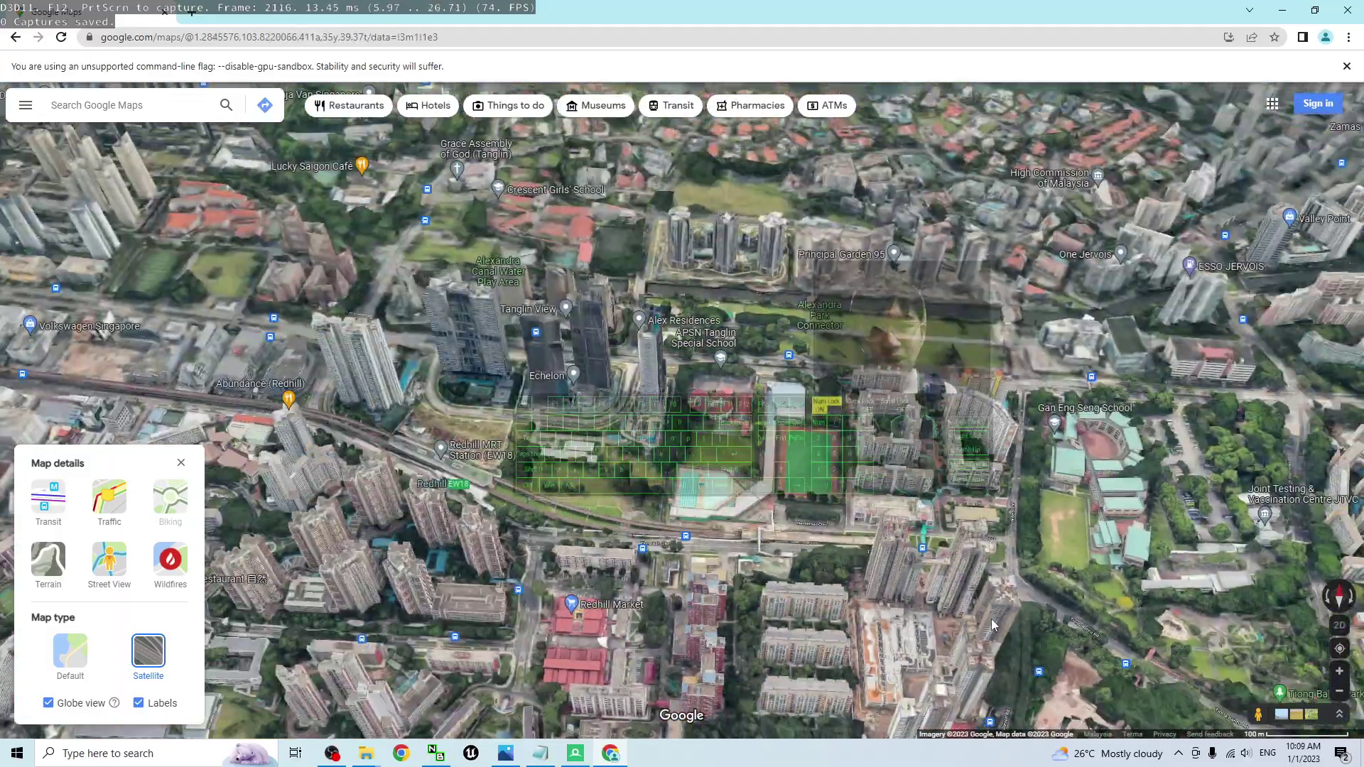
- Frame the Twin Regency towers near Tiong Bahru Road up close and switch to the 2D top-down view
scroll(913, 533, "down", 2)
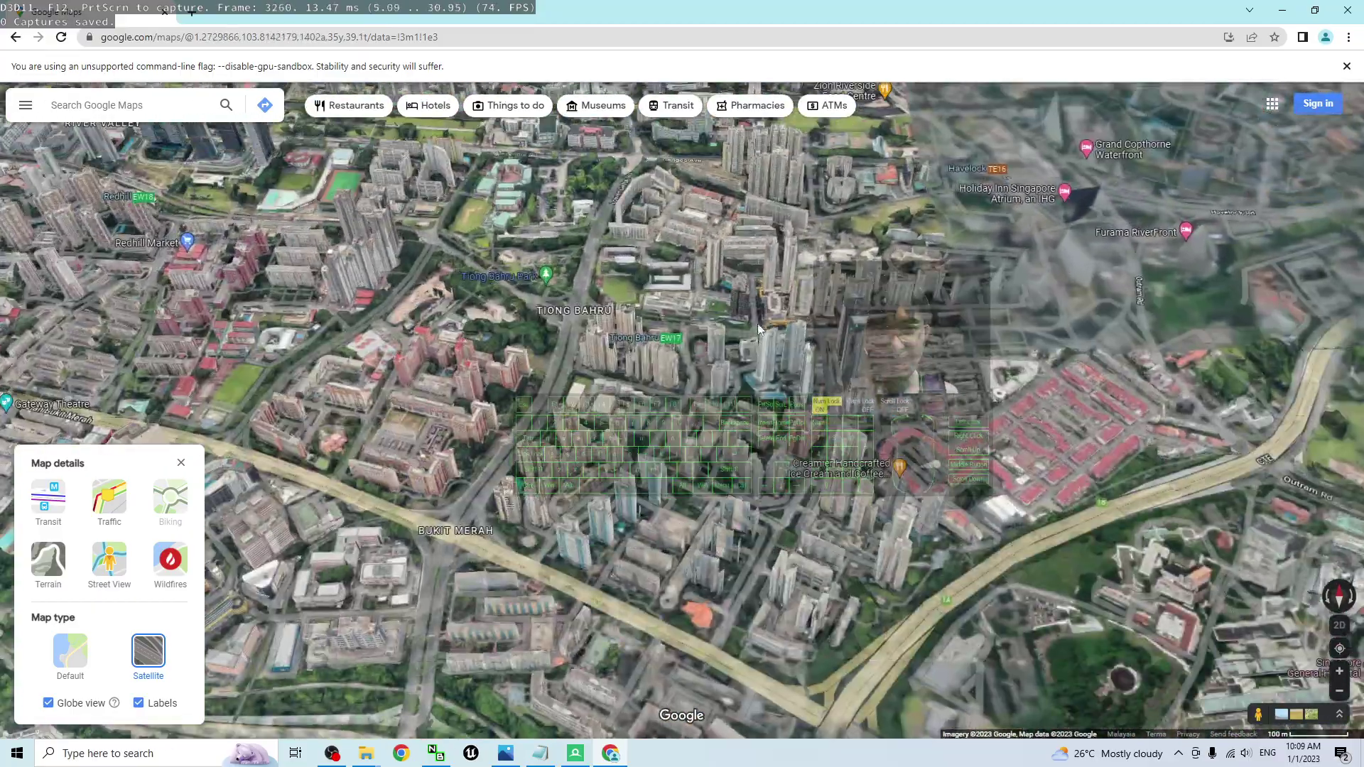
scroll(759, 329, "up", 5)
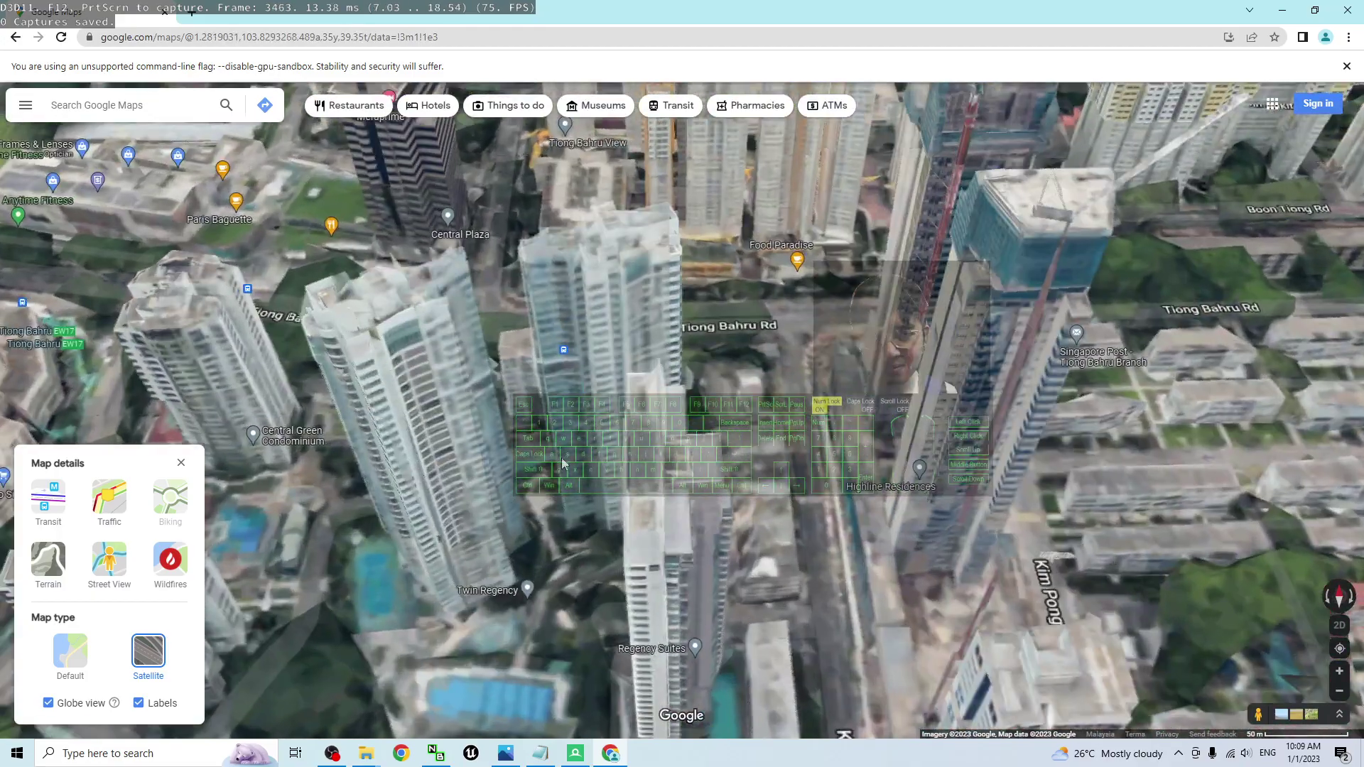
scroll(562, 462, "up", 4)
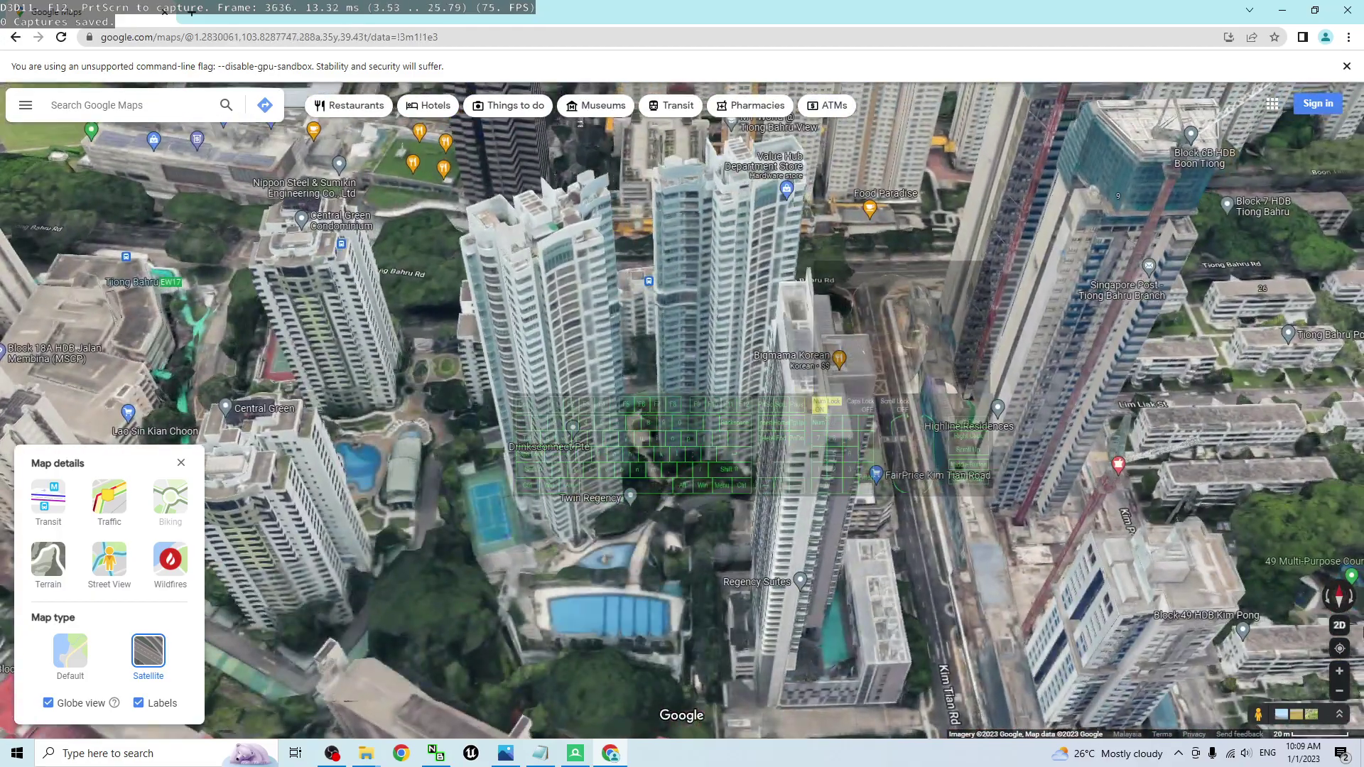
scroll(748, 445, "up", 5)
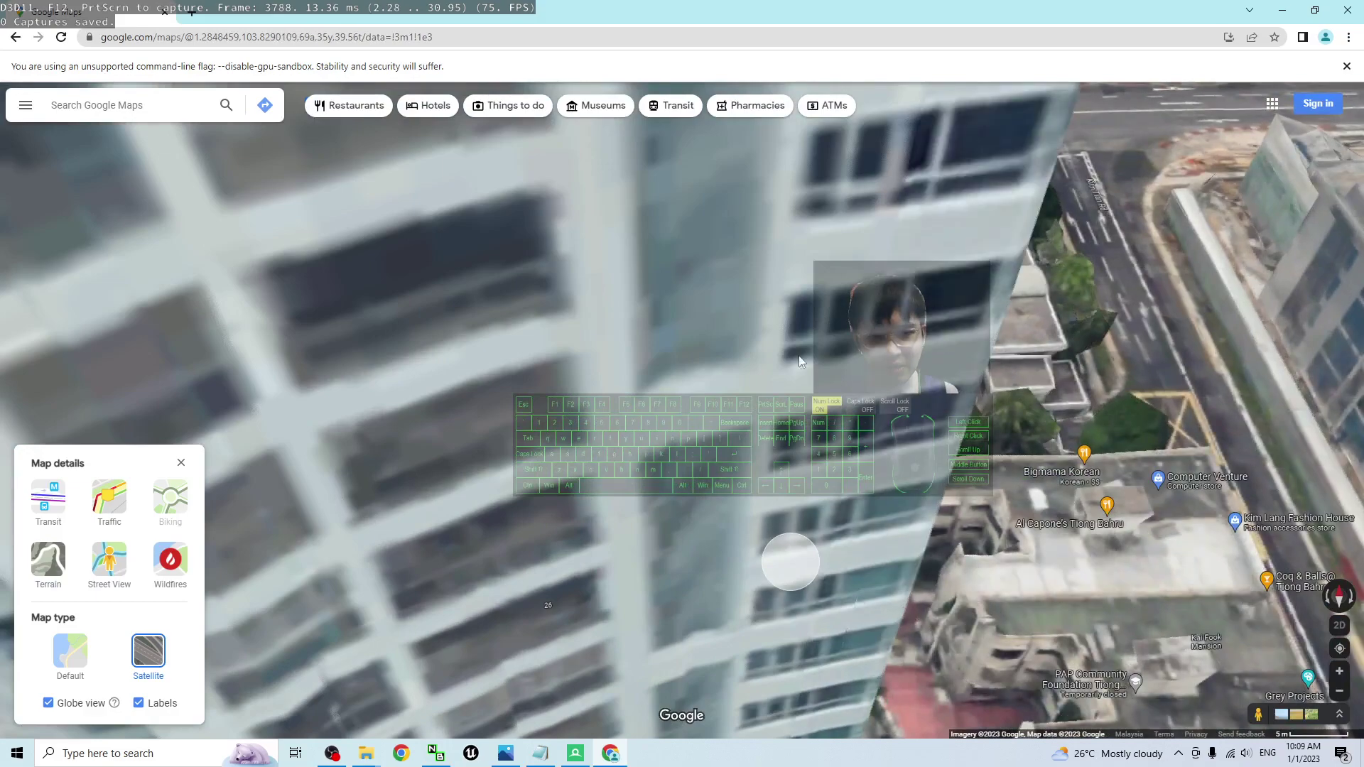
scroll(757, 448, "down", 5)
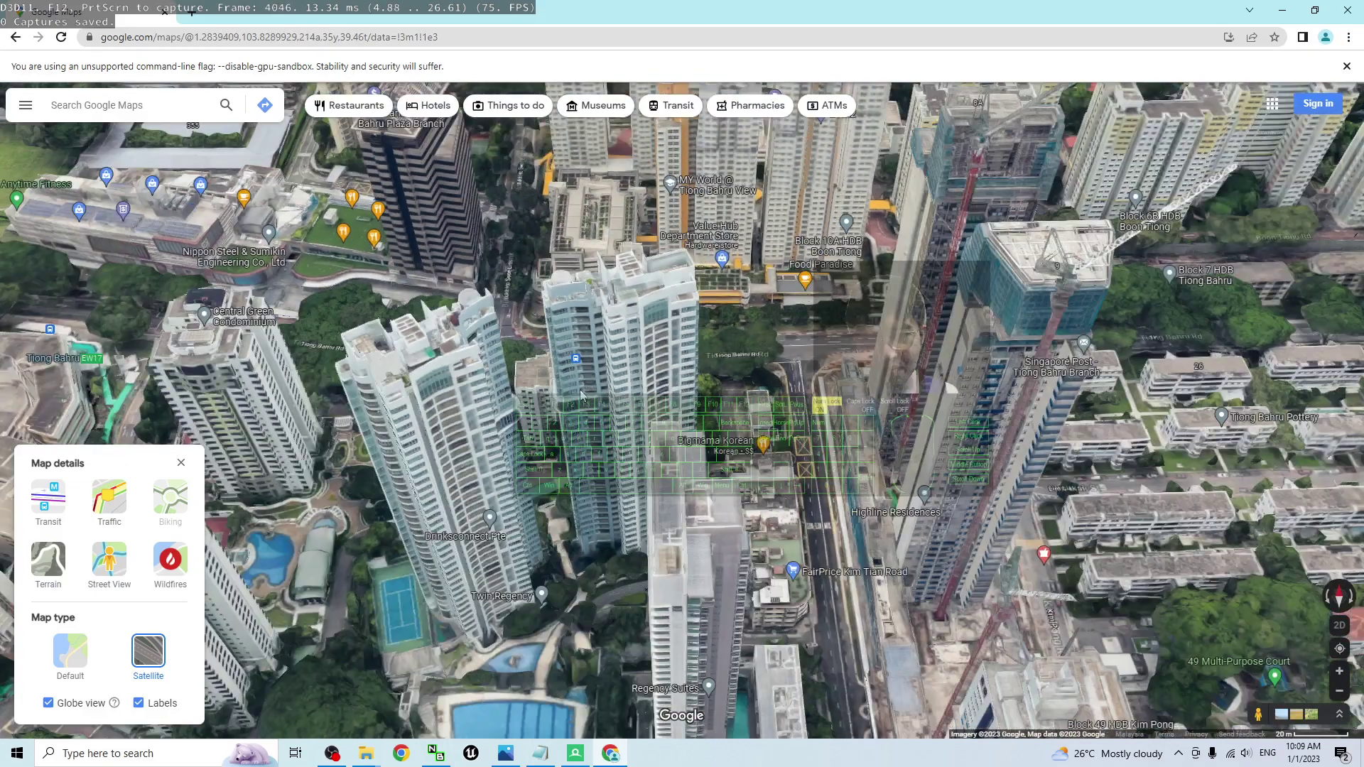
left_click_drag(580, 395, 692, 399)
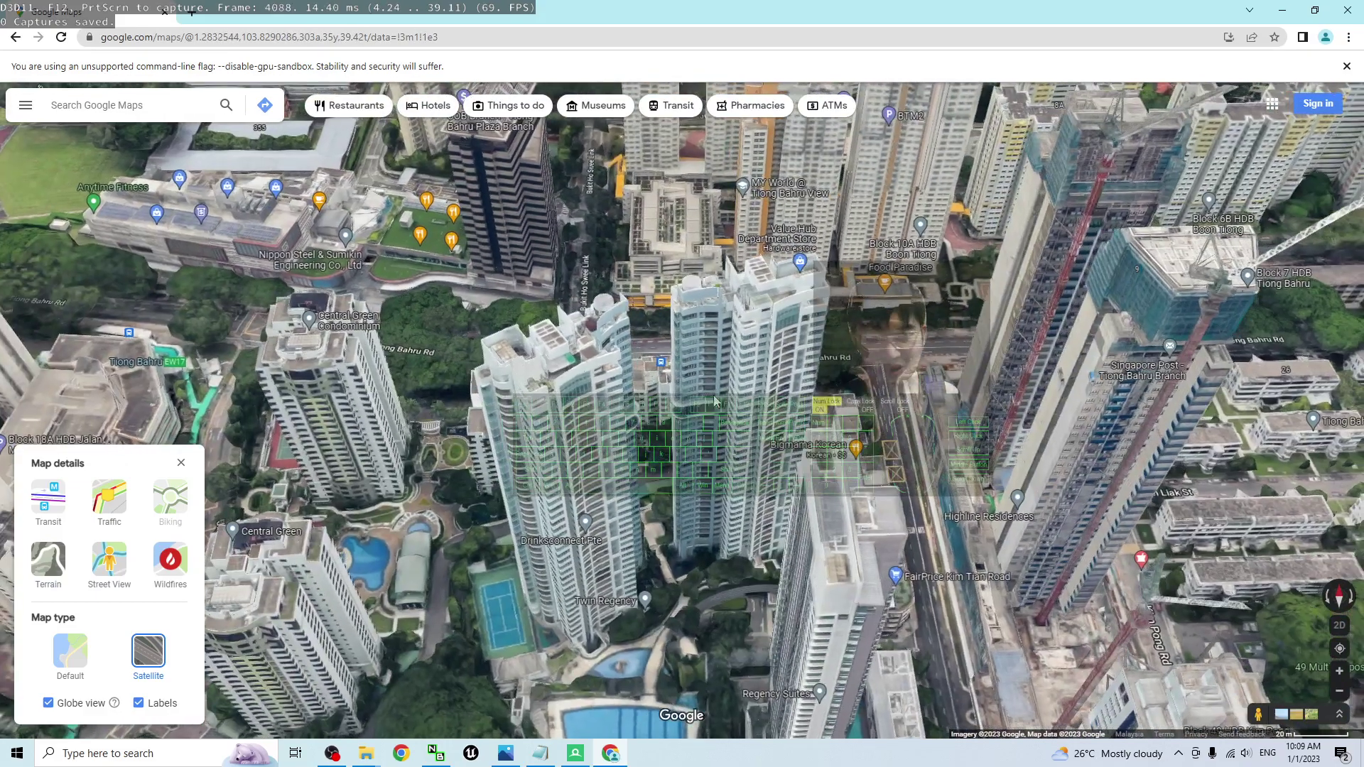
left_click(1340, 627)
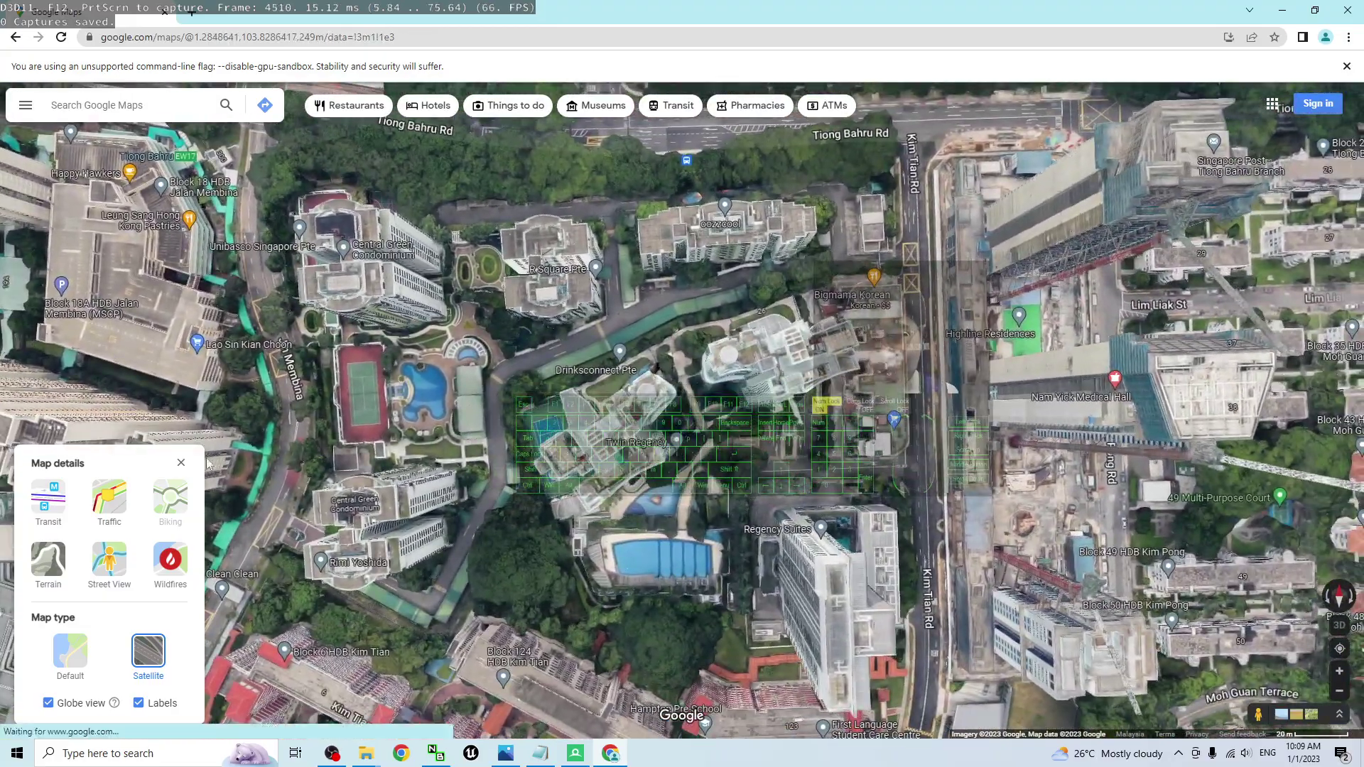
- Close the map details and capture a frame of the top-down map around Twin Regency with RenderDoc
left_click(181, 462)
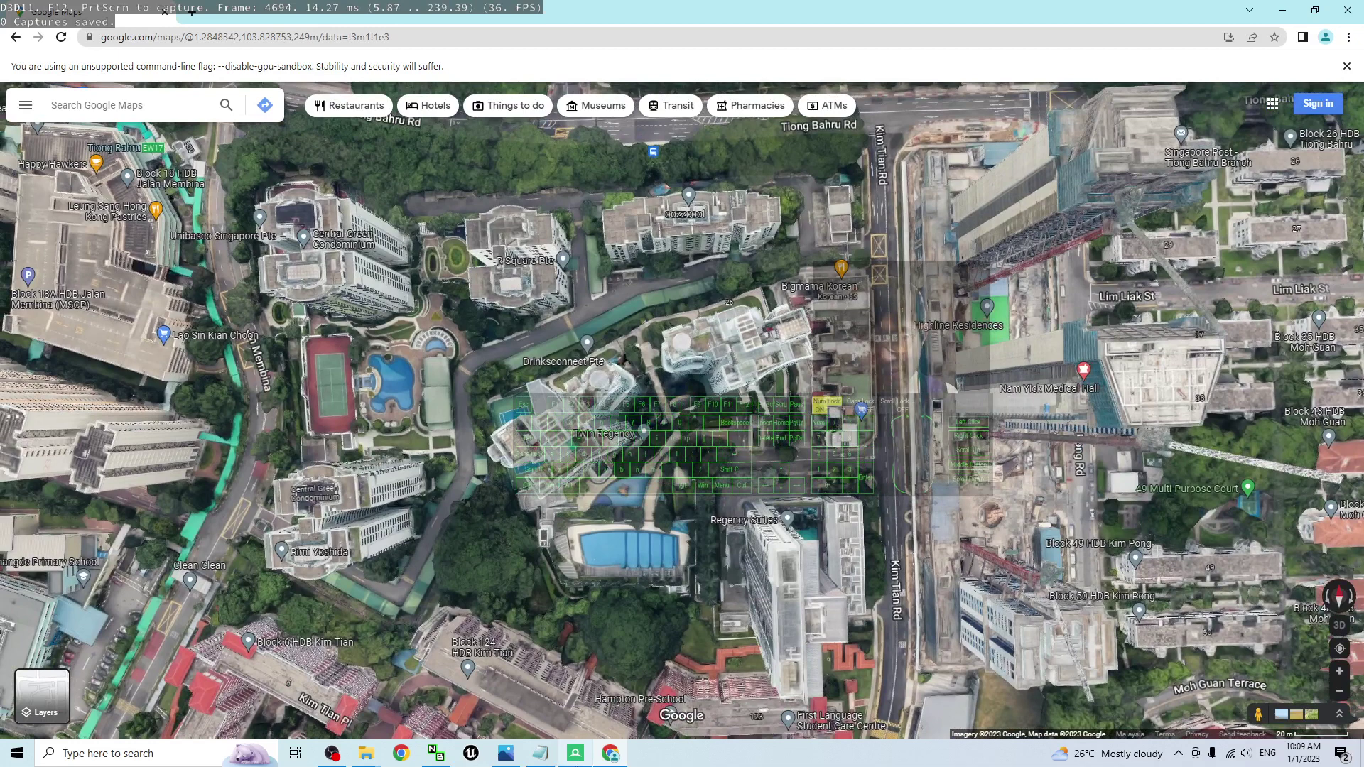
left_click(576, 753)
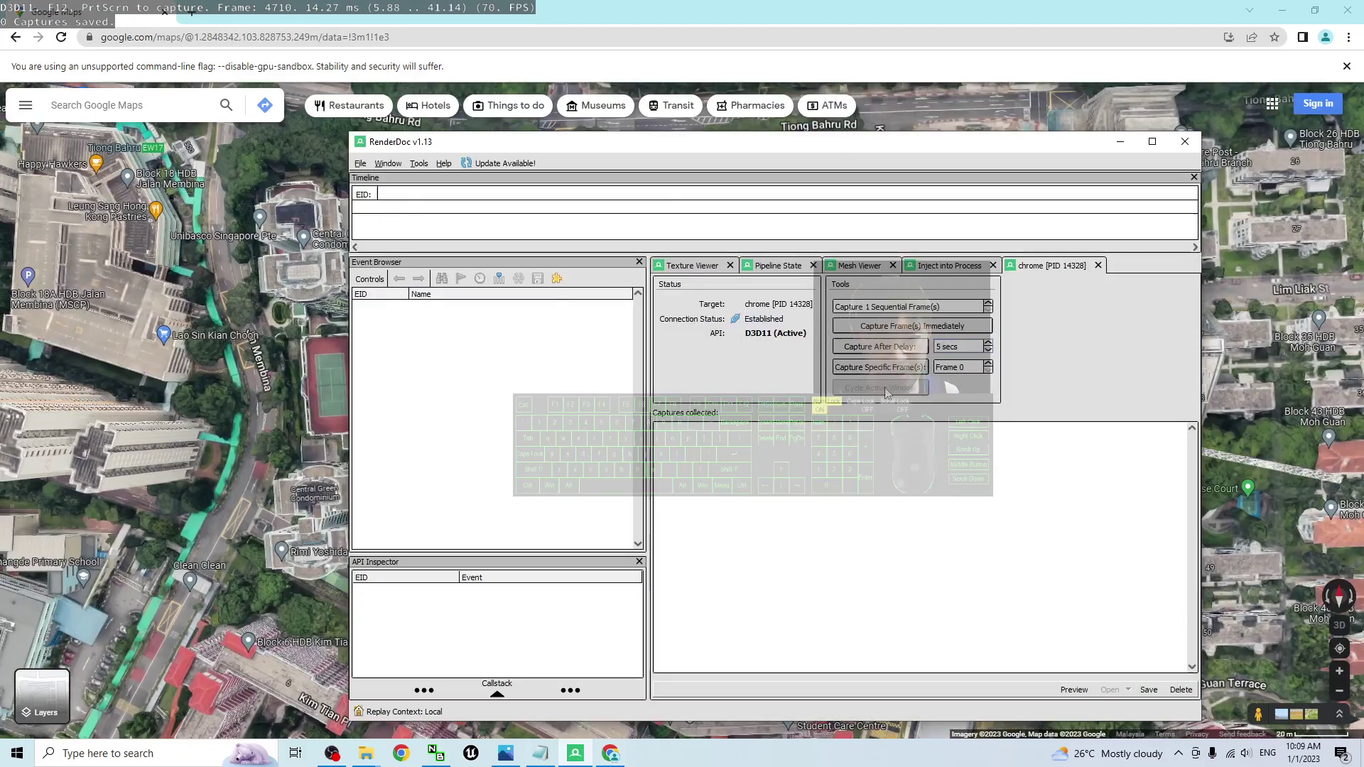
left_click(865, 6)
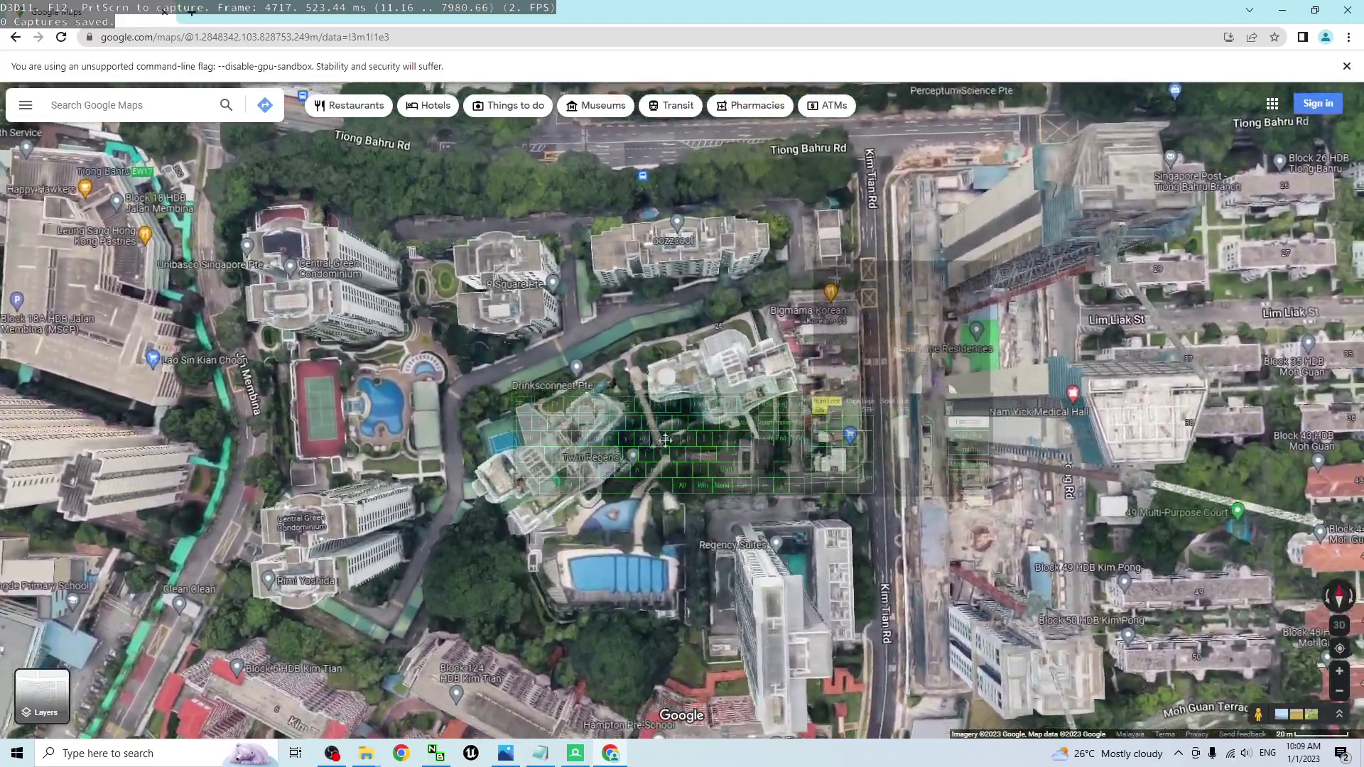
key("F12")
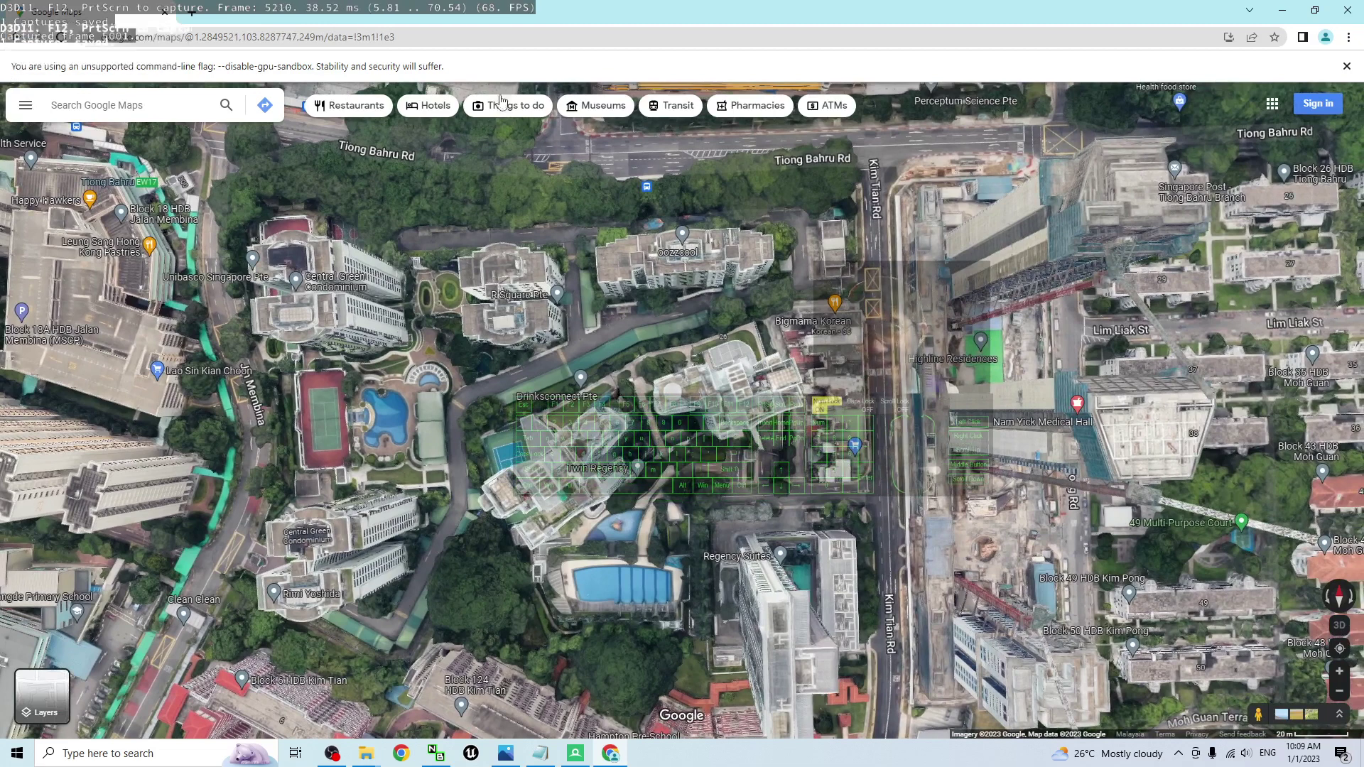
- Switch to RenderDoc to show the collected capture, and minimise the Chrome and Google Map 3D Grabber windows
left_click(575, 753)
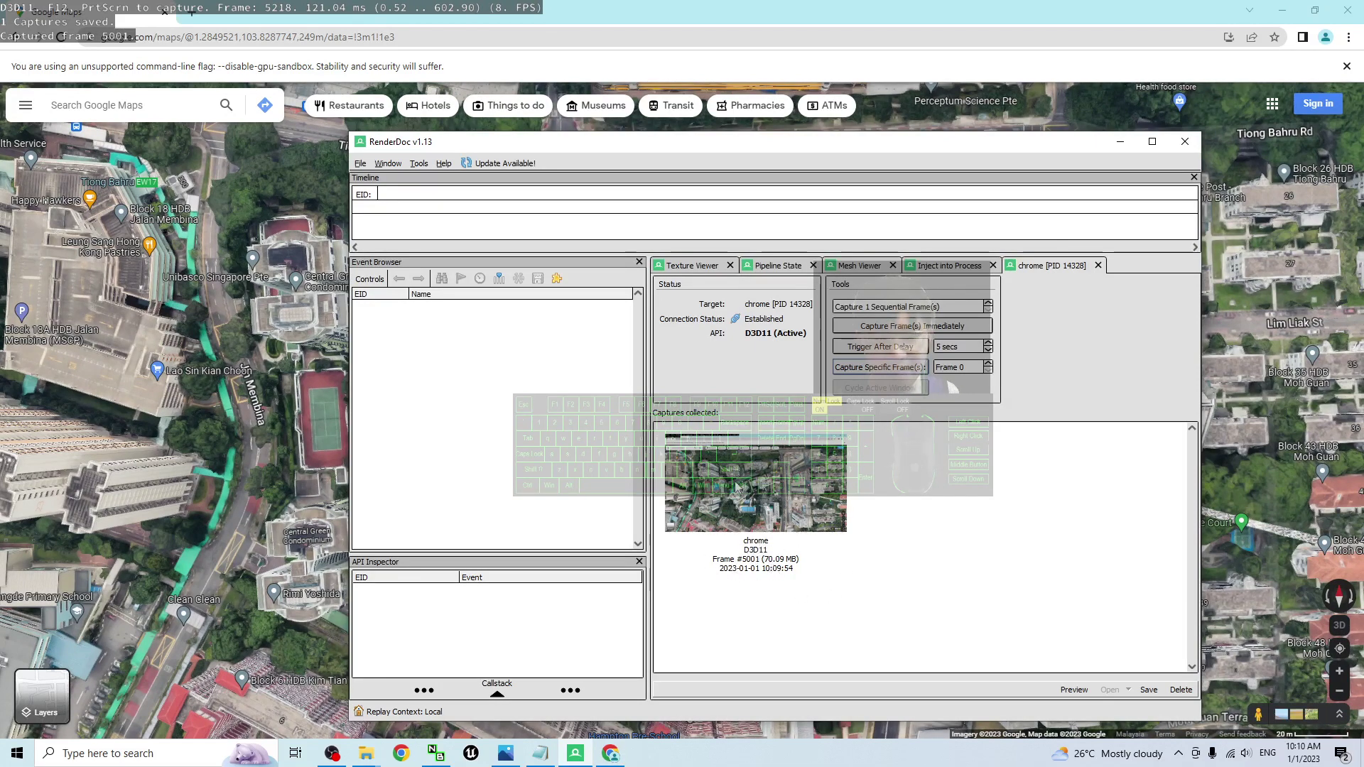
left_click(1283, 10)
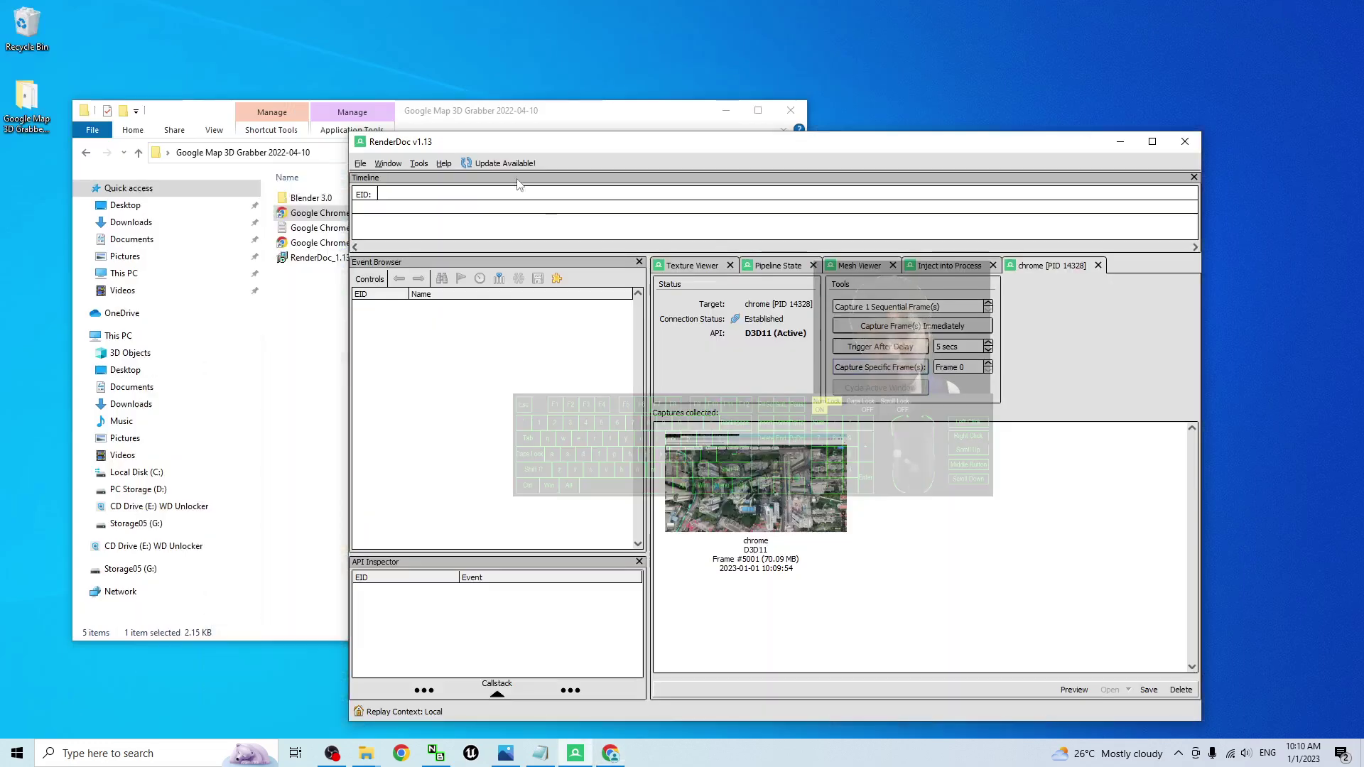
left_click(725, 108)
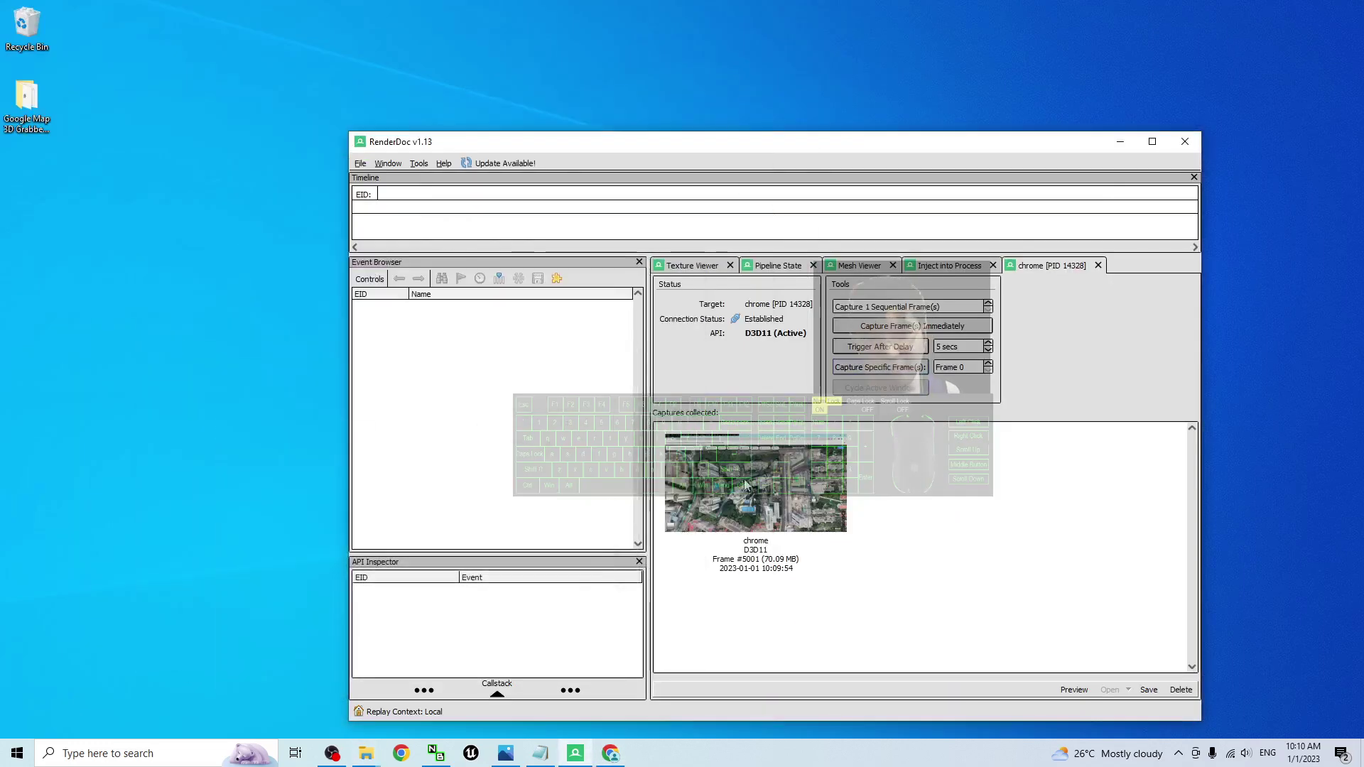
- Start saving the chrome capture and create and open a new Desktop folder named singapore01 as its destination
right_click(745, 485)
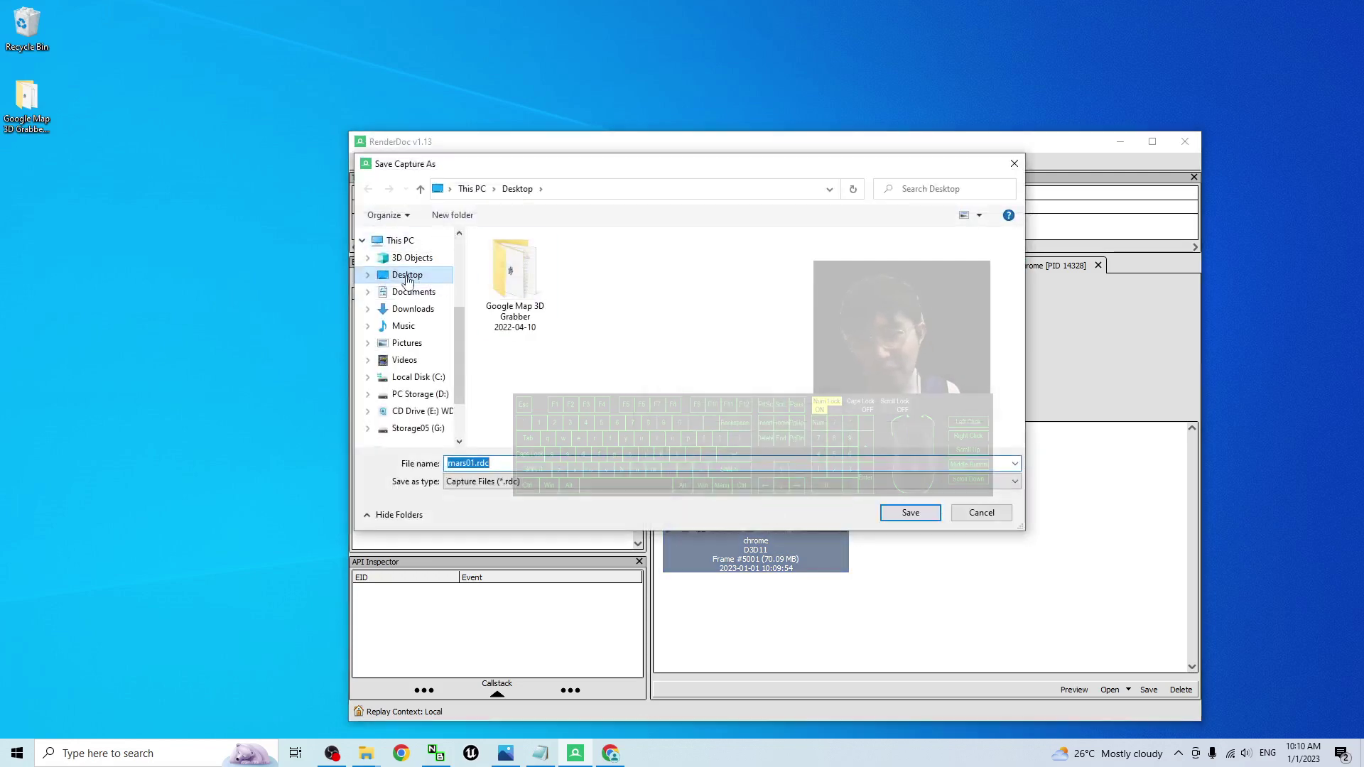
left_click(408, 277)
right_click(626, 333)
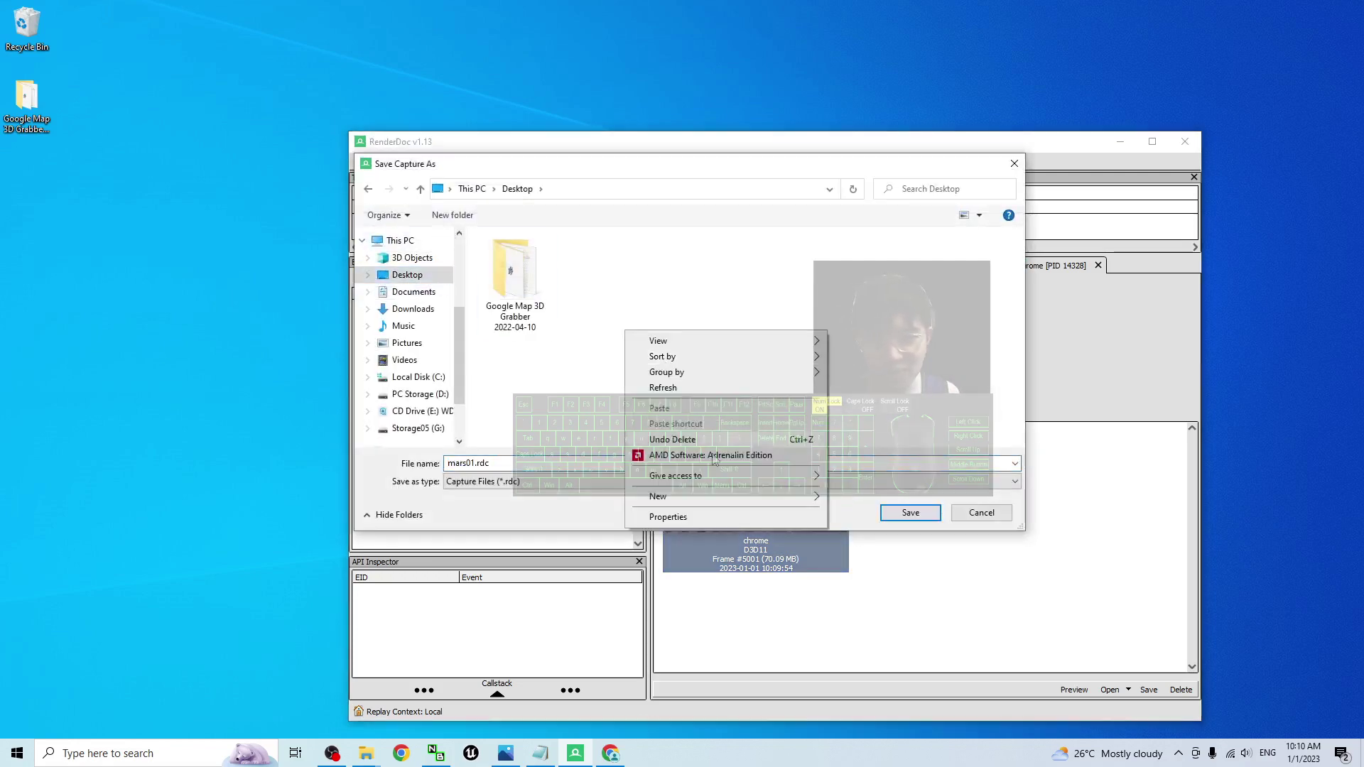
mouse_move(782, 496)
left_click(873, 501)
type("si")
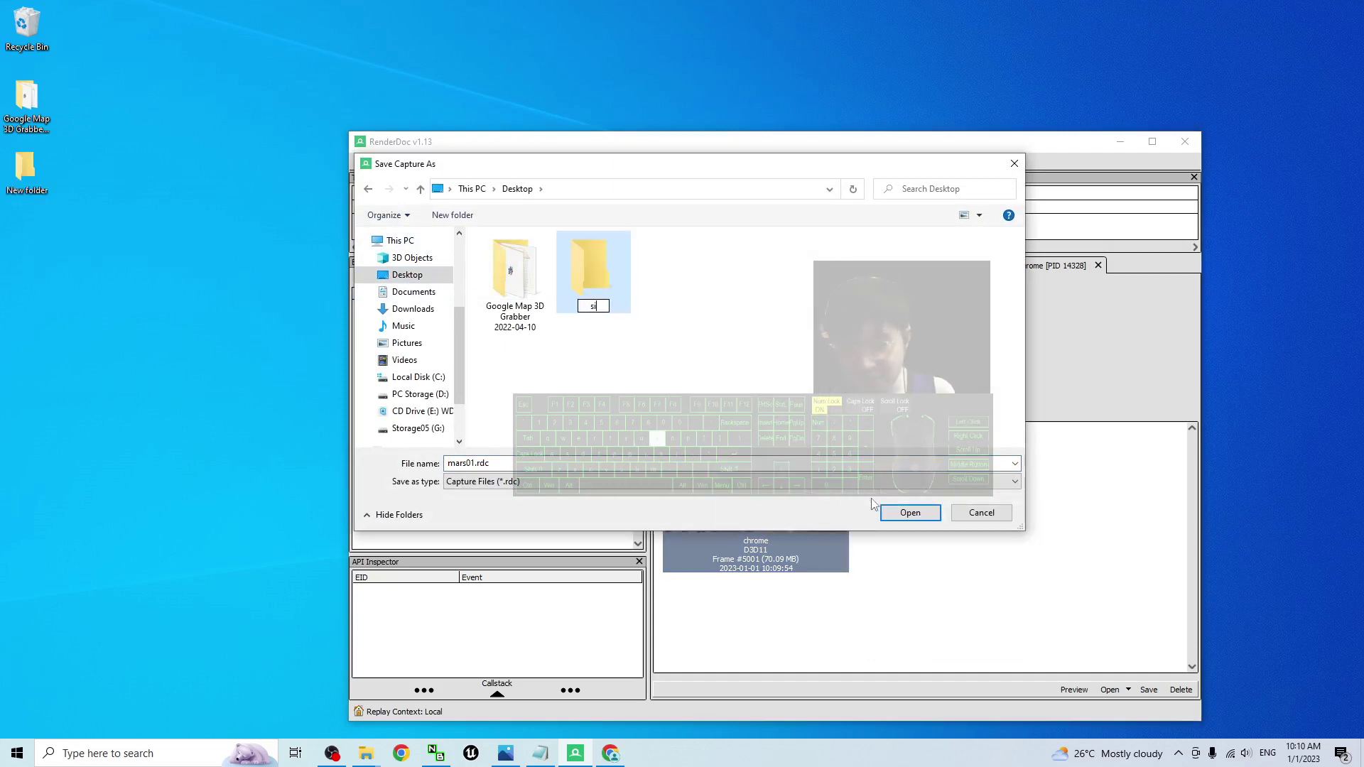
type("ngapore01")
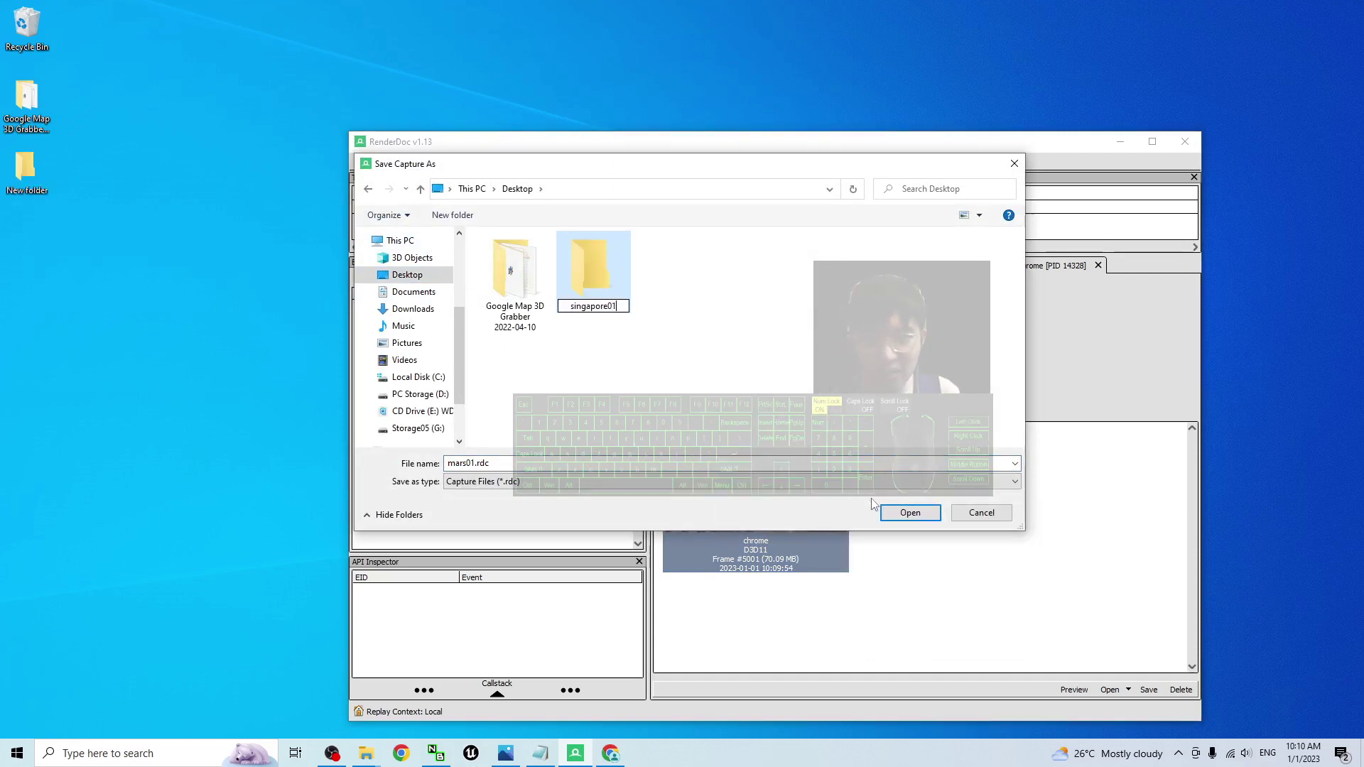
key("Return")
key("Return")
- Save the capture as singapore01 in the singapore01 folder
left_click(571, 463)
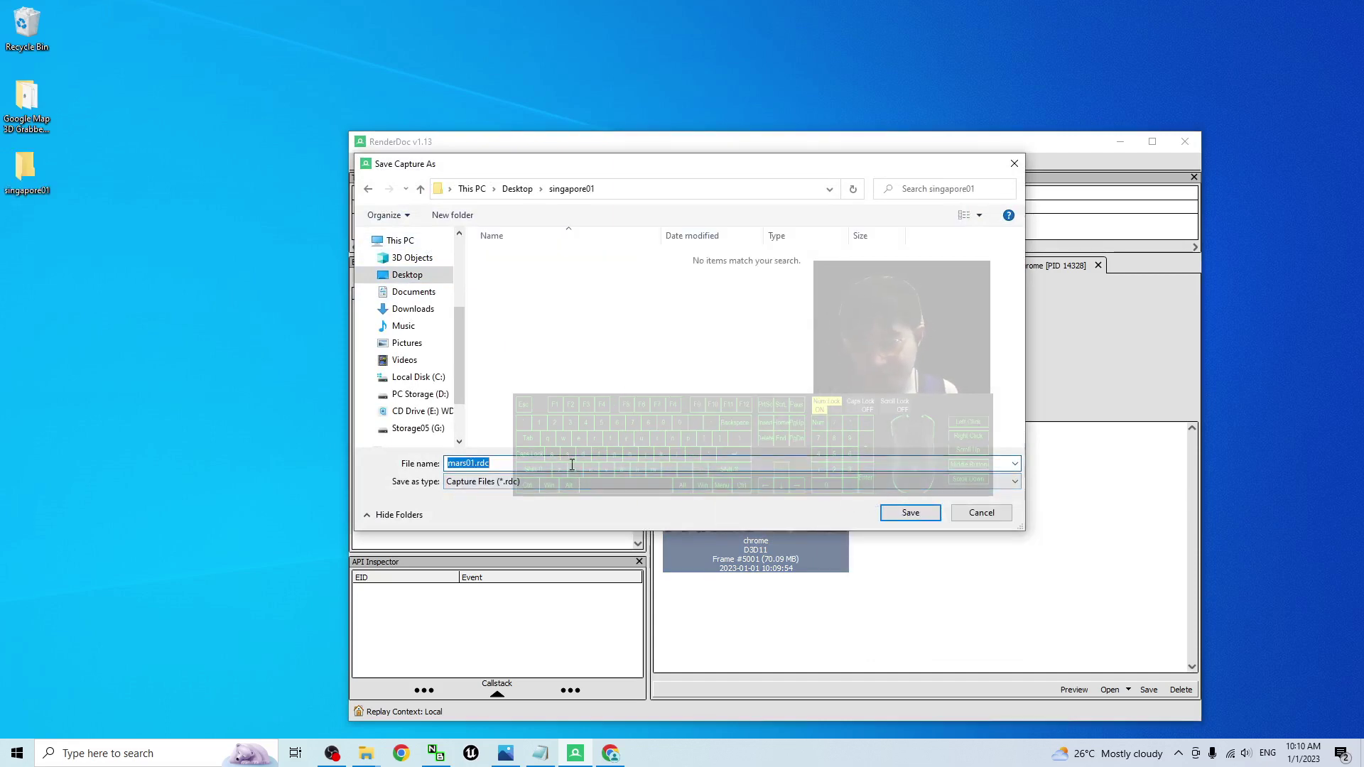
type("singapore")
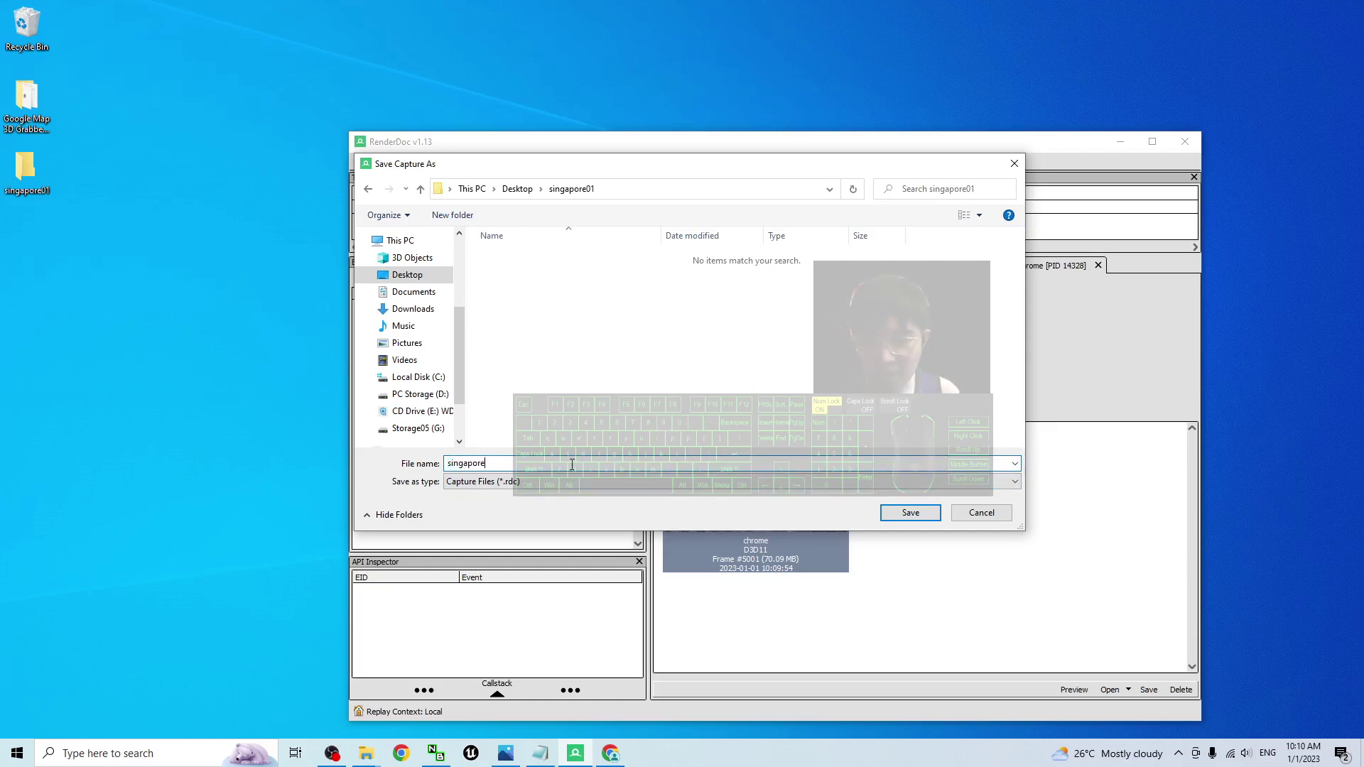
type("01")
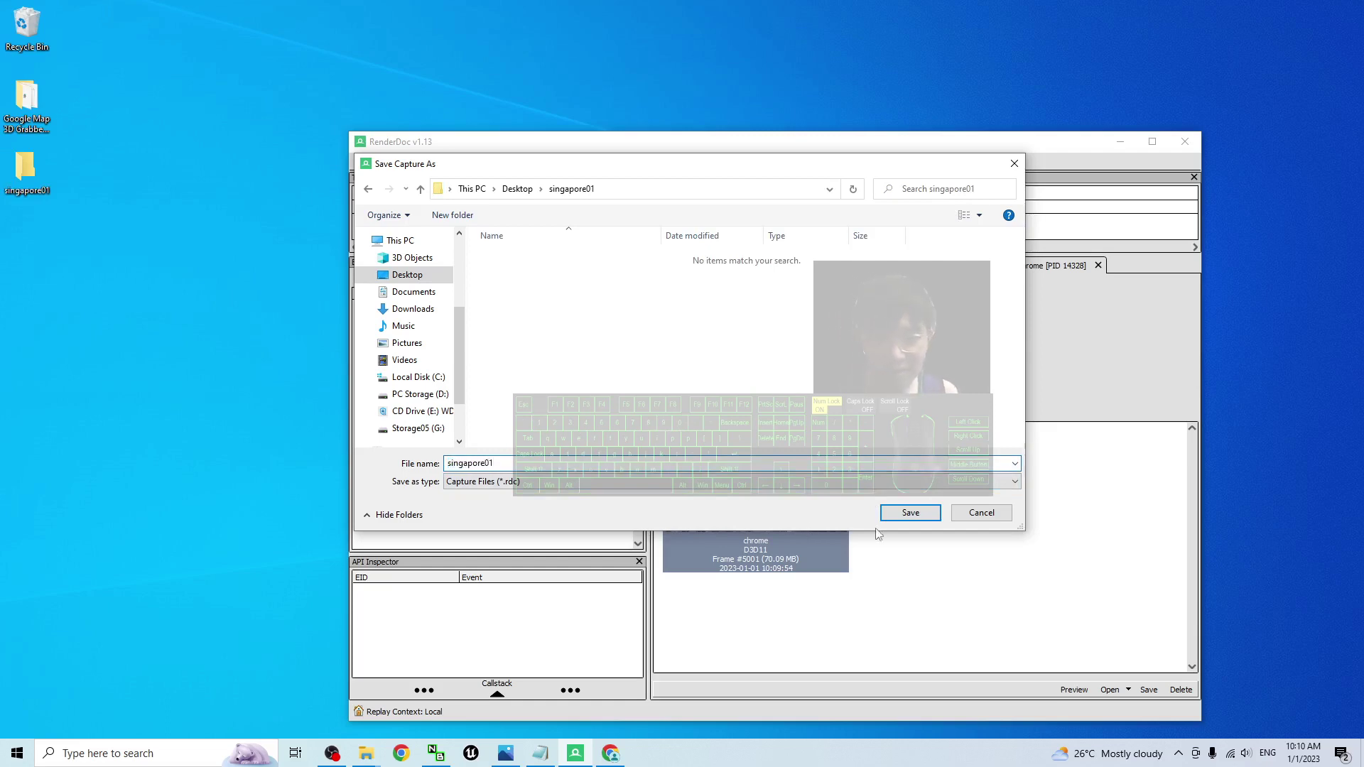
left_click(911, 513)
- Check the saved capture in the singapore01 folder, minimise RenderDoc and close the open folder windows
double_click(27, 171)
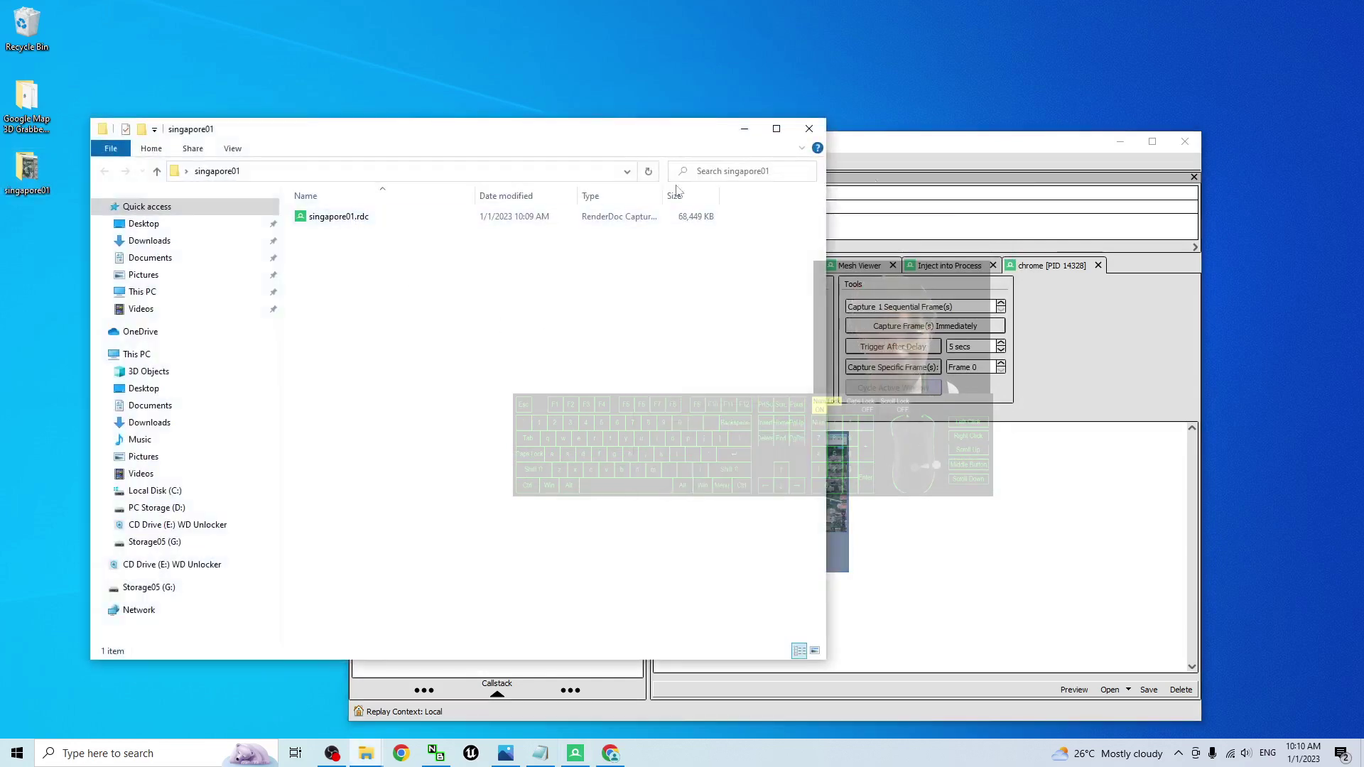
left_click(1127, 148)
left_click(1120, 142)
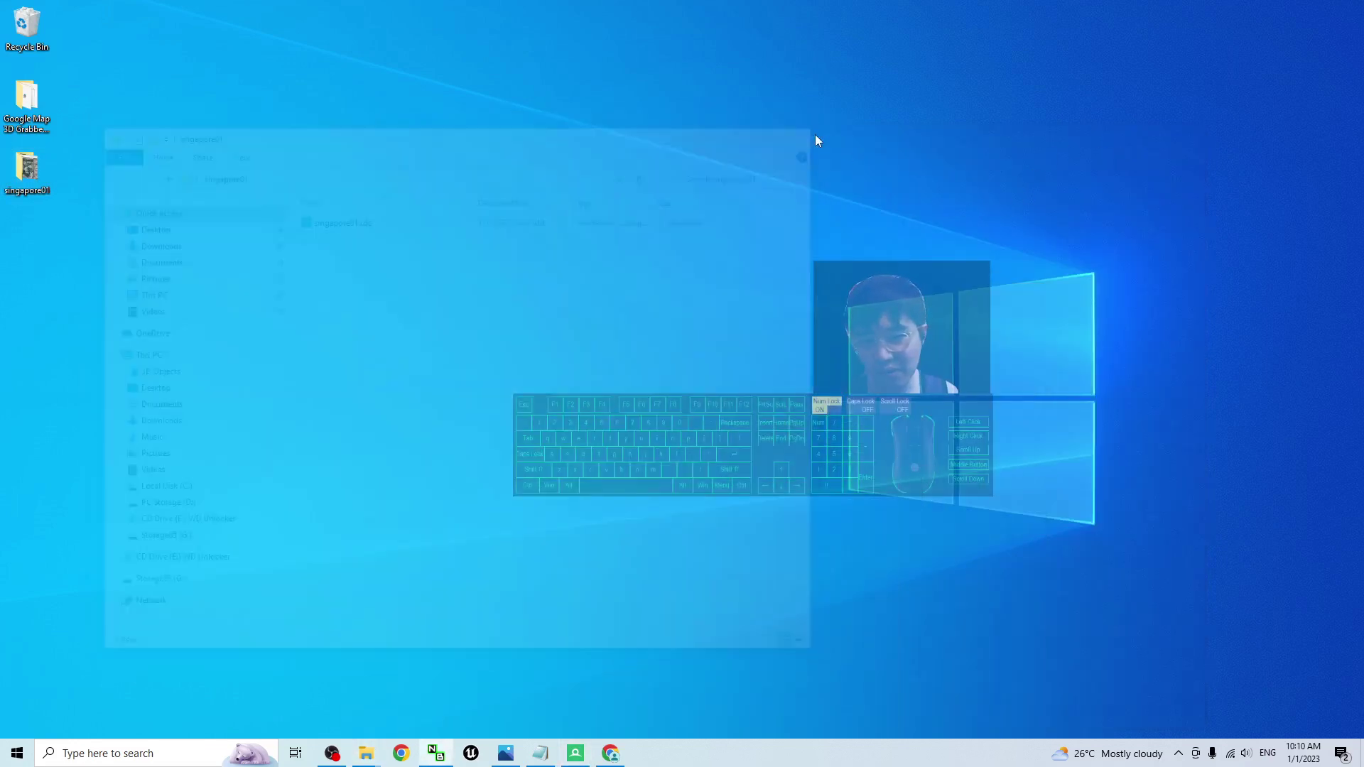
left_click(809, 128)
mouse_move(373, 752)
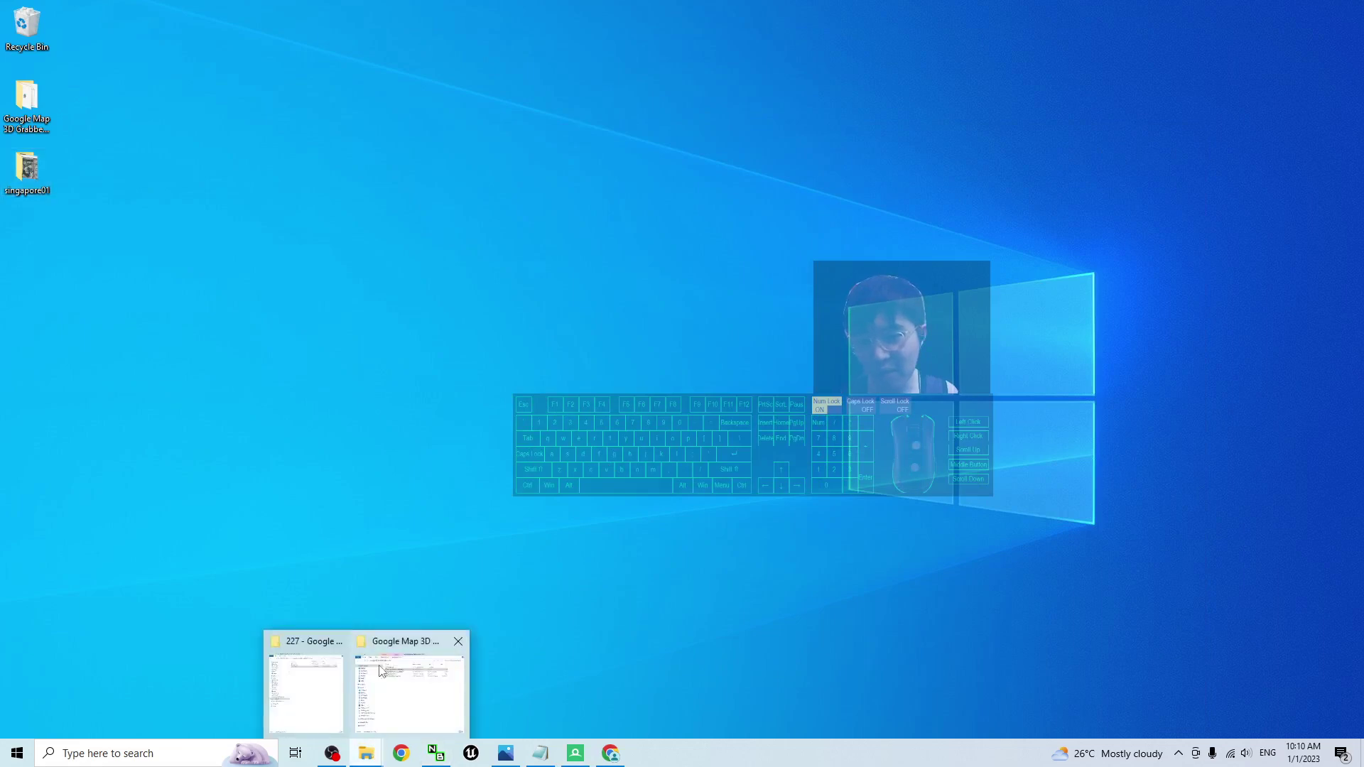
left_click(457, 643)
- Launch blender.exe from the Blender 3.0 folder inside the Desktop's Google Map 3D Grabber folder
double_click(42, 117)
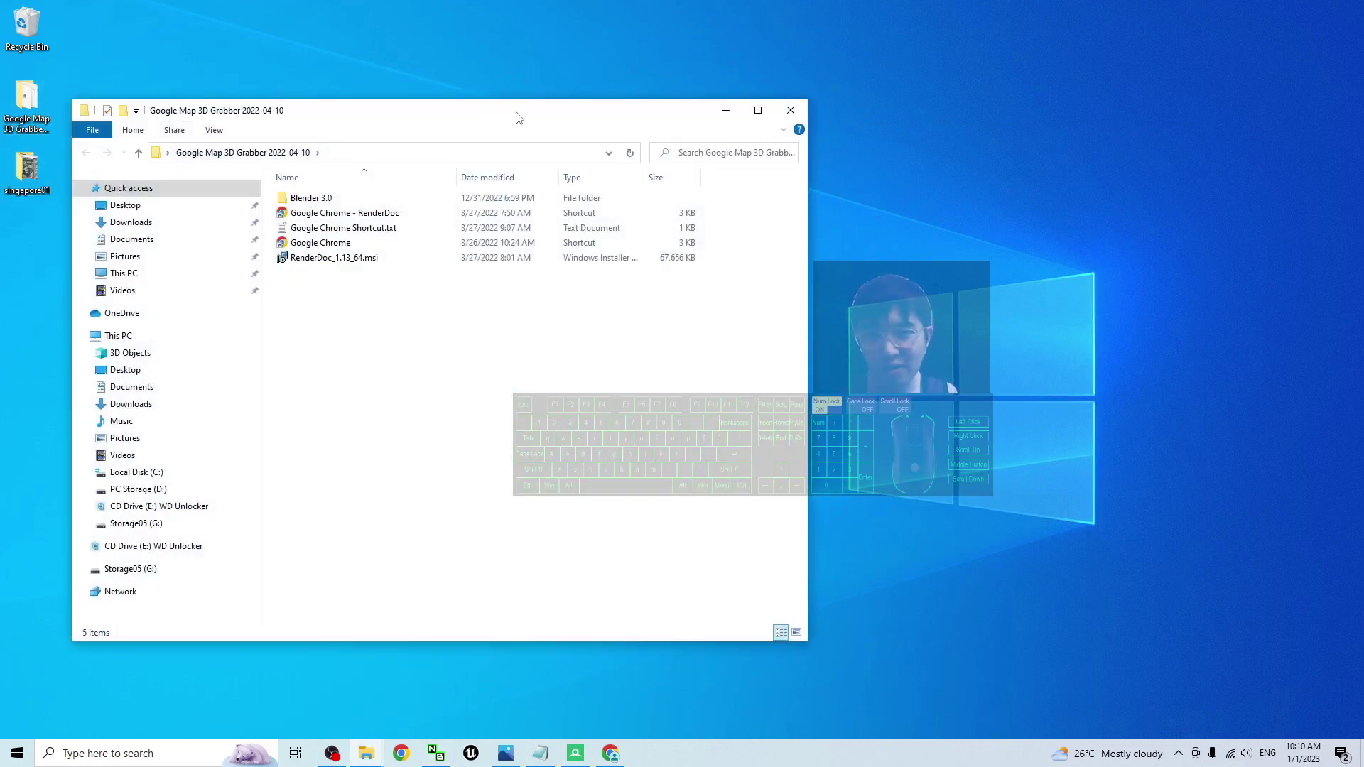
left_click_drag(516, 118, 915, 172)
double_click(708, 254)
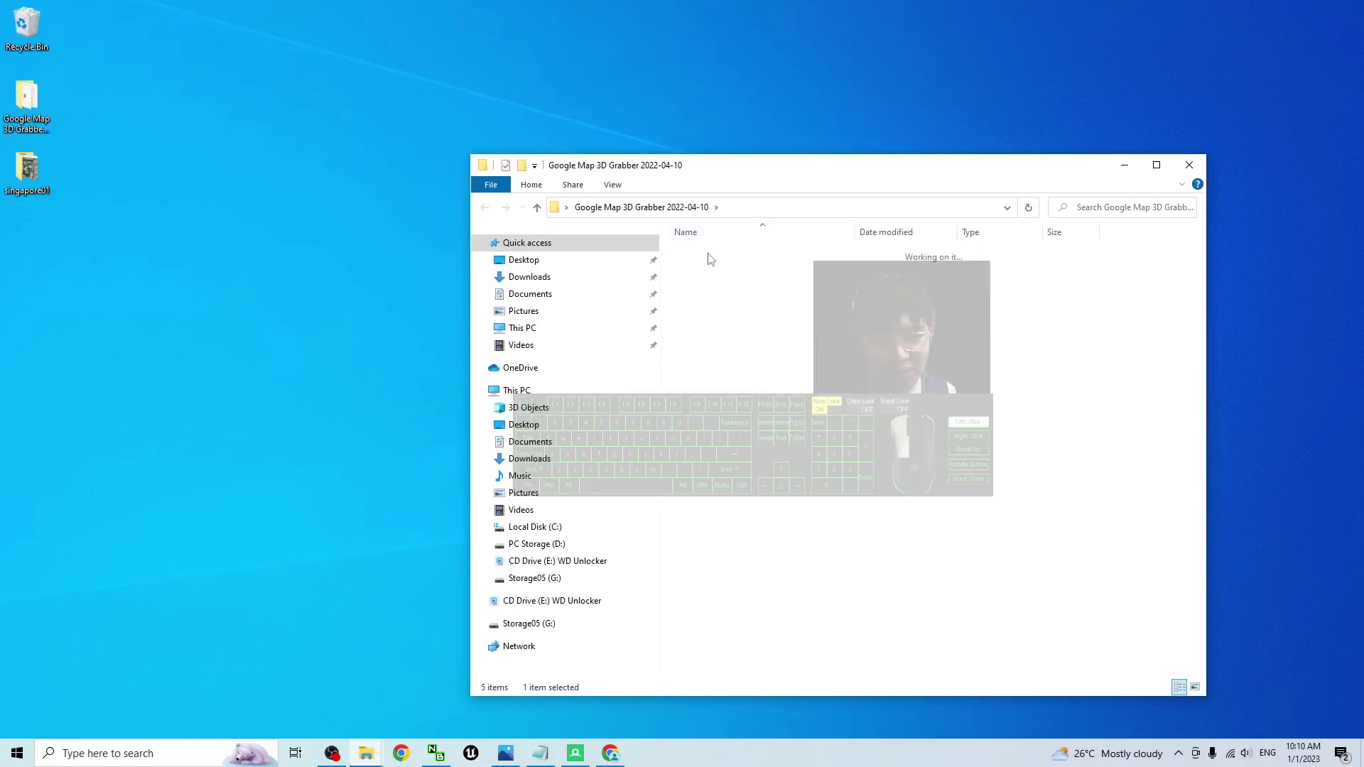
scroll(973, 403, "down", 2)
scroll(973, 403, "up", 2)
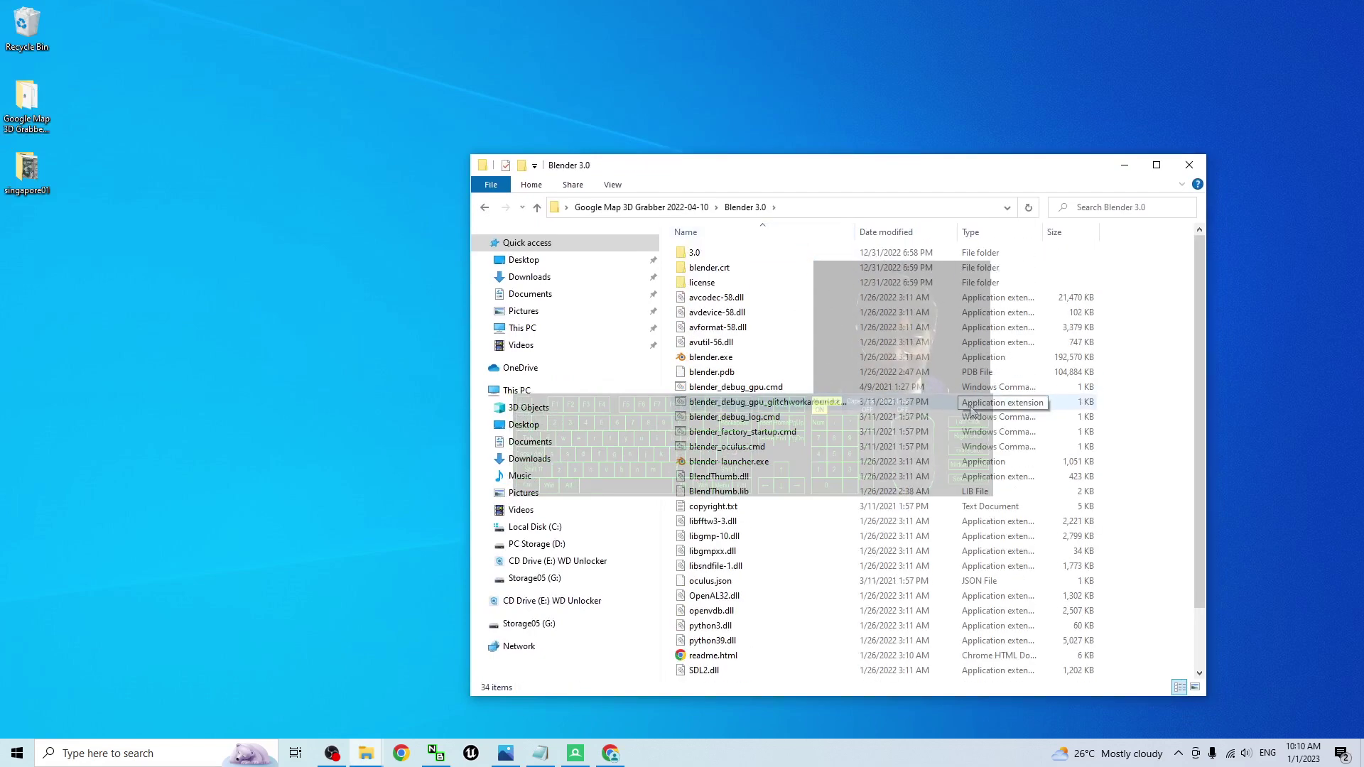
double_click(784, 359)
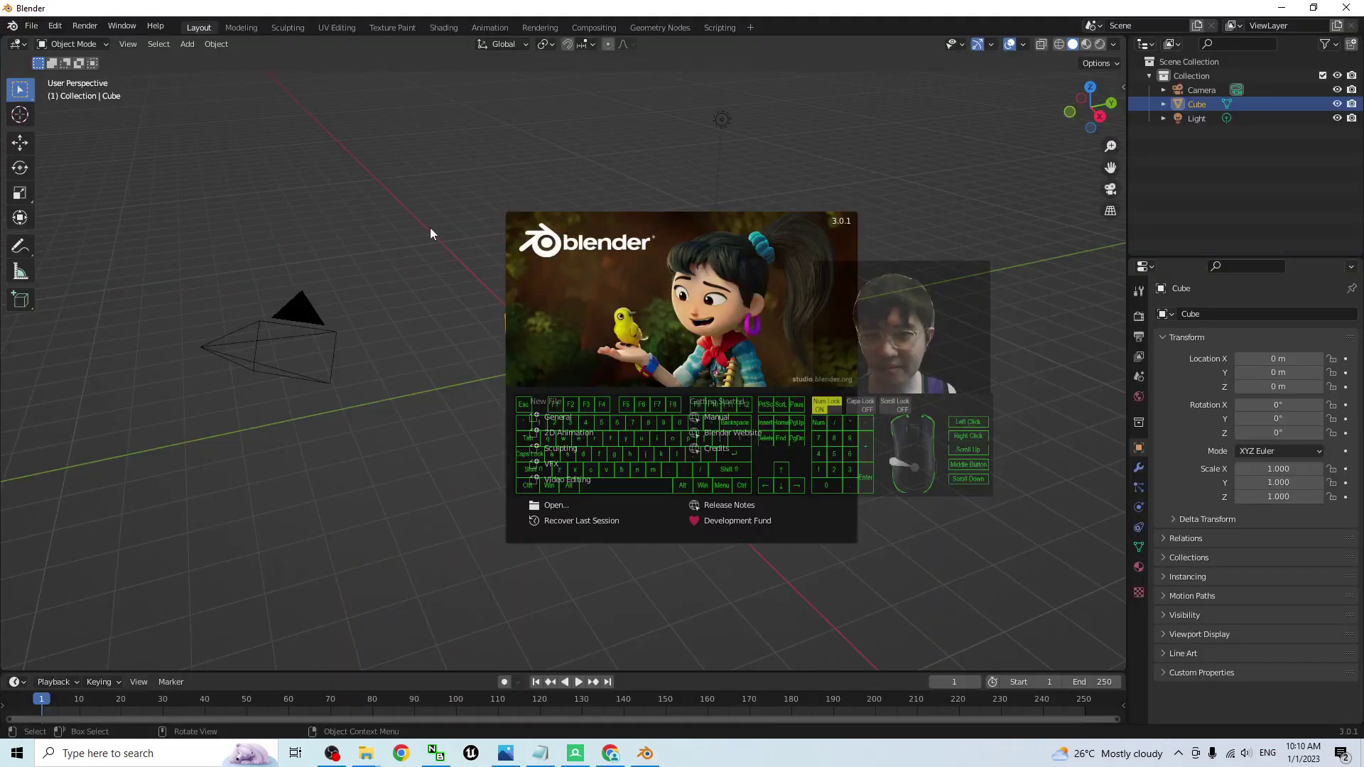
- Dismiss the splash screen and delete the default cube, camera and light from the scene
left_click(431, 233)
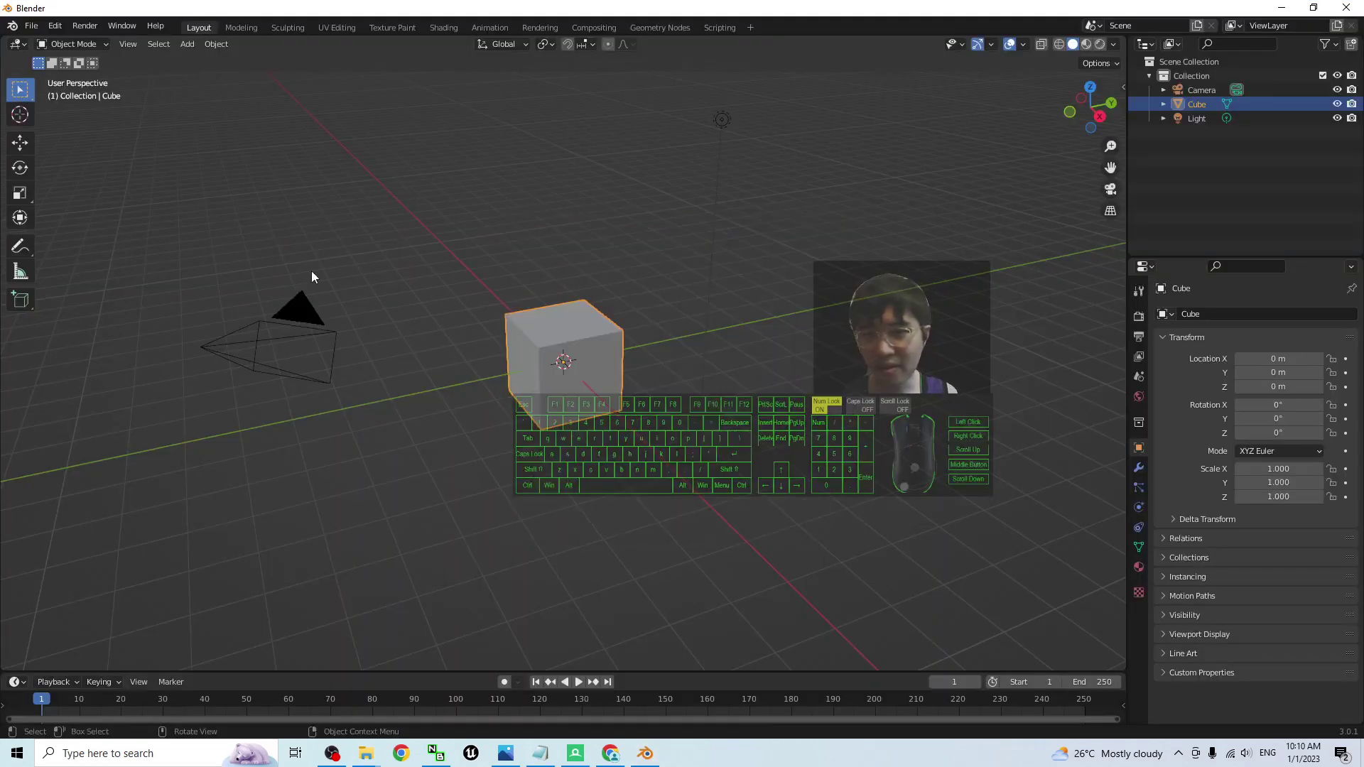
left_click_drag(132, 241, 878, 516)
key("Delete")
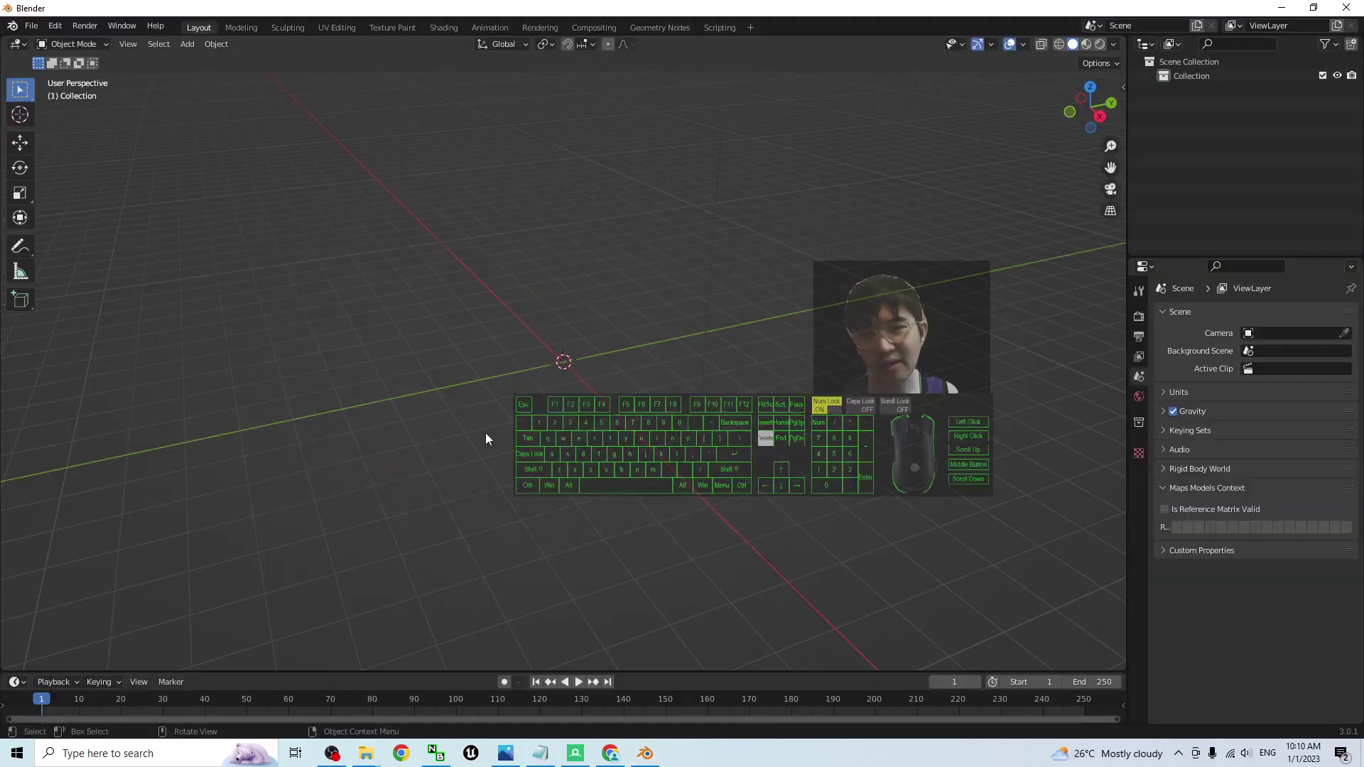
- Search the add-ons for "map", turn Maps Models Importer off and back on, and close the preferences
left_click(54, 27)
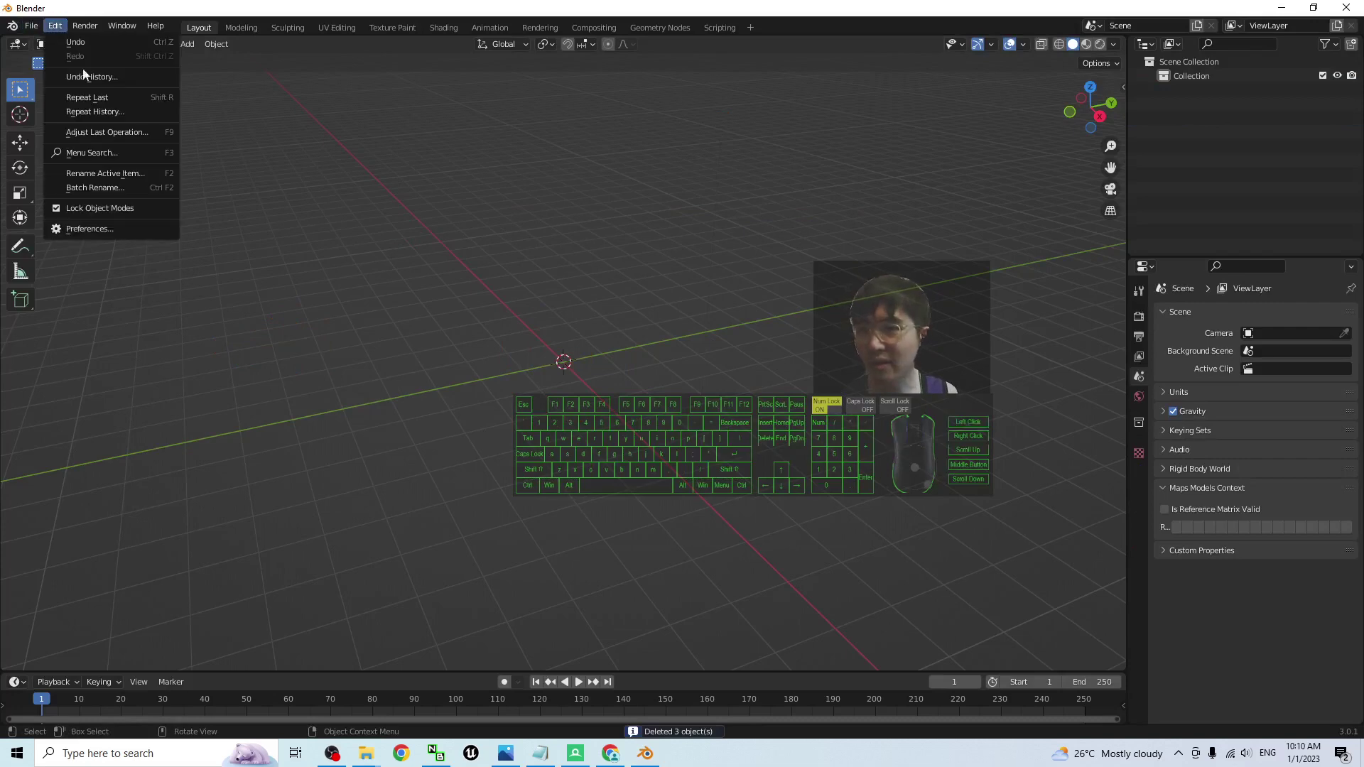
left_click(88, 229)
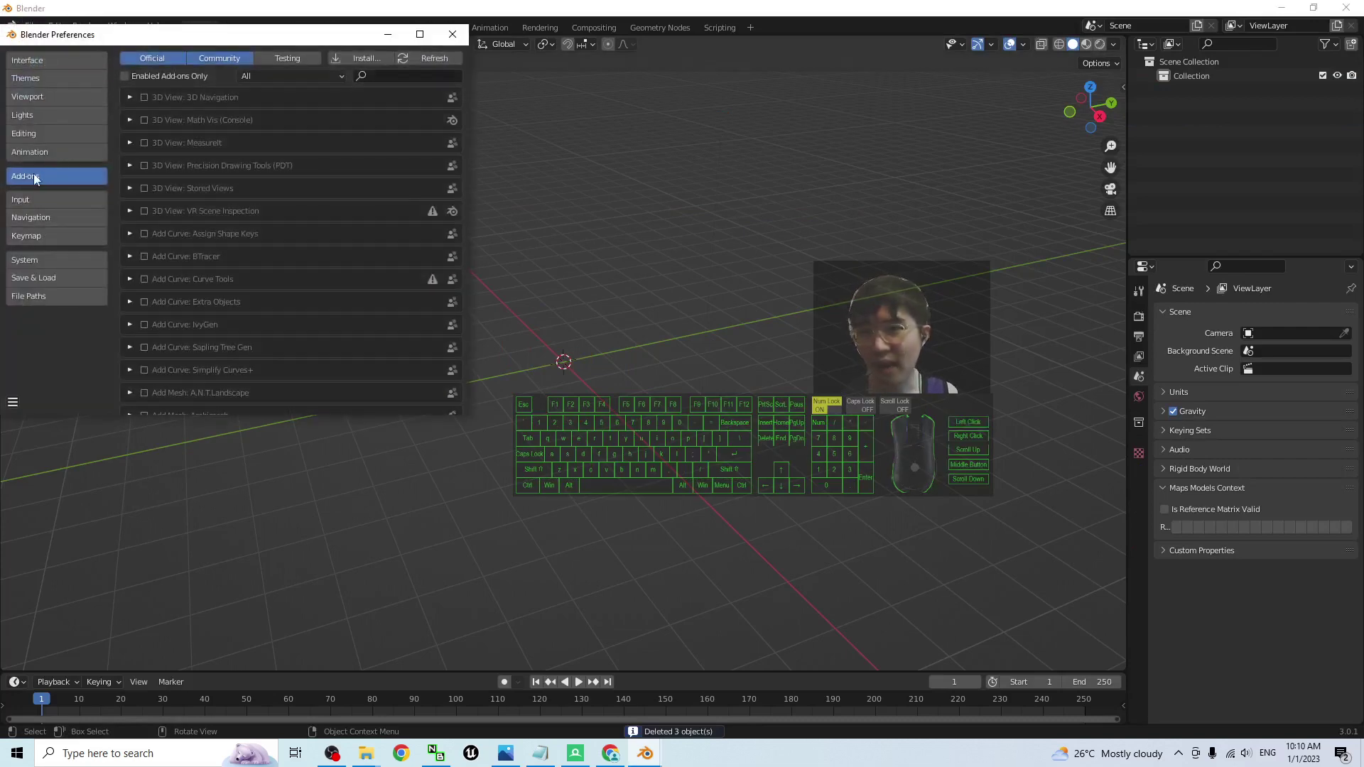
left_click(396, 77)
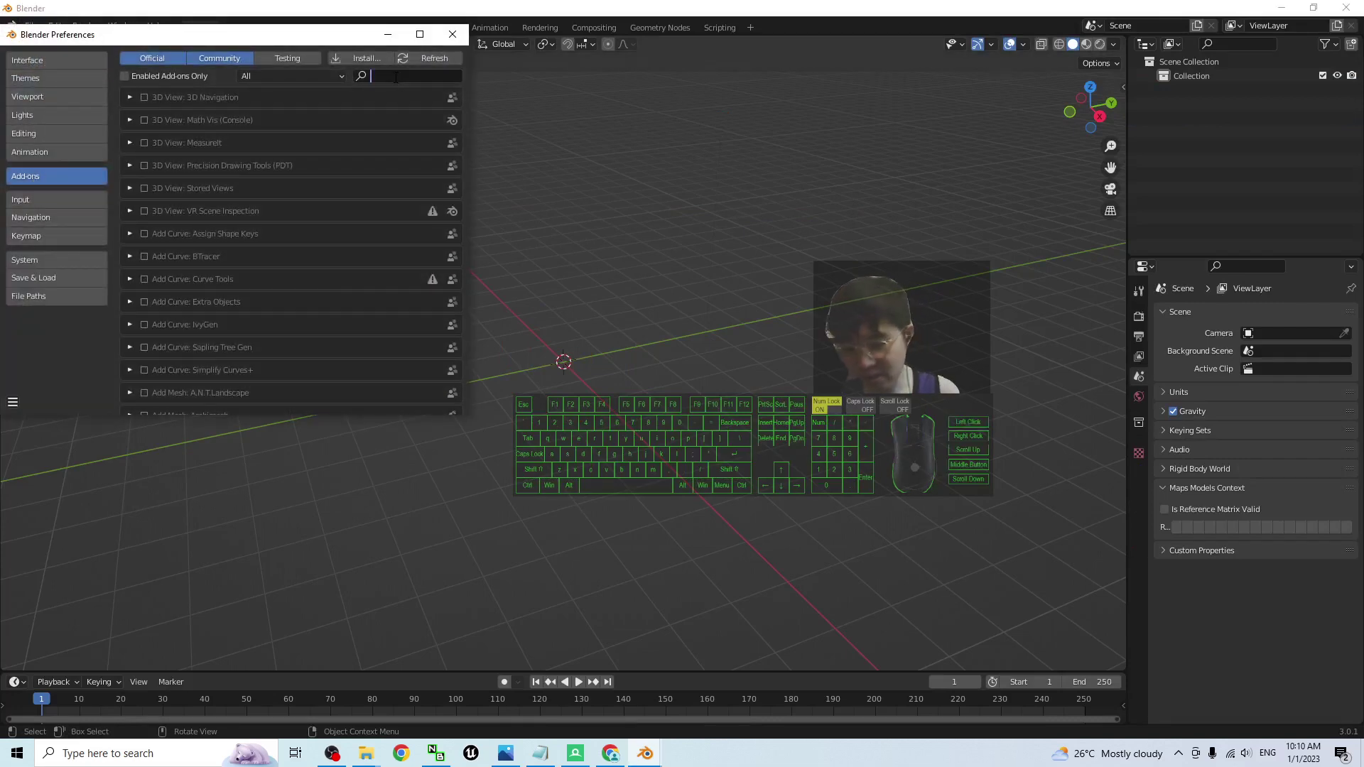
type("map")
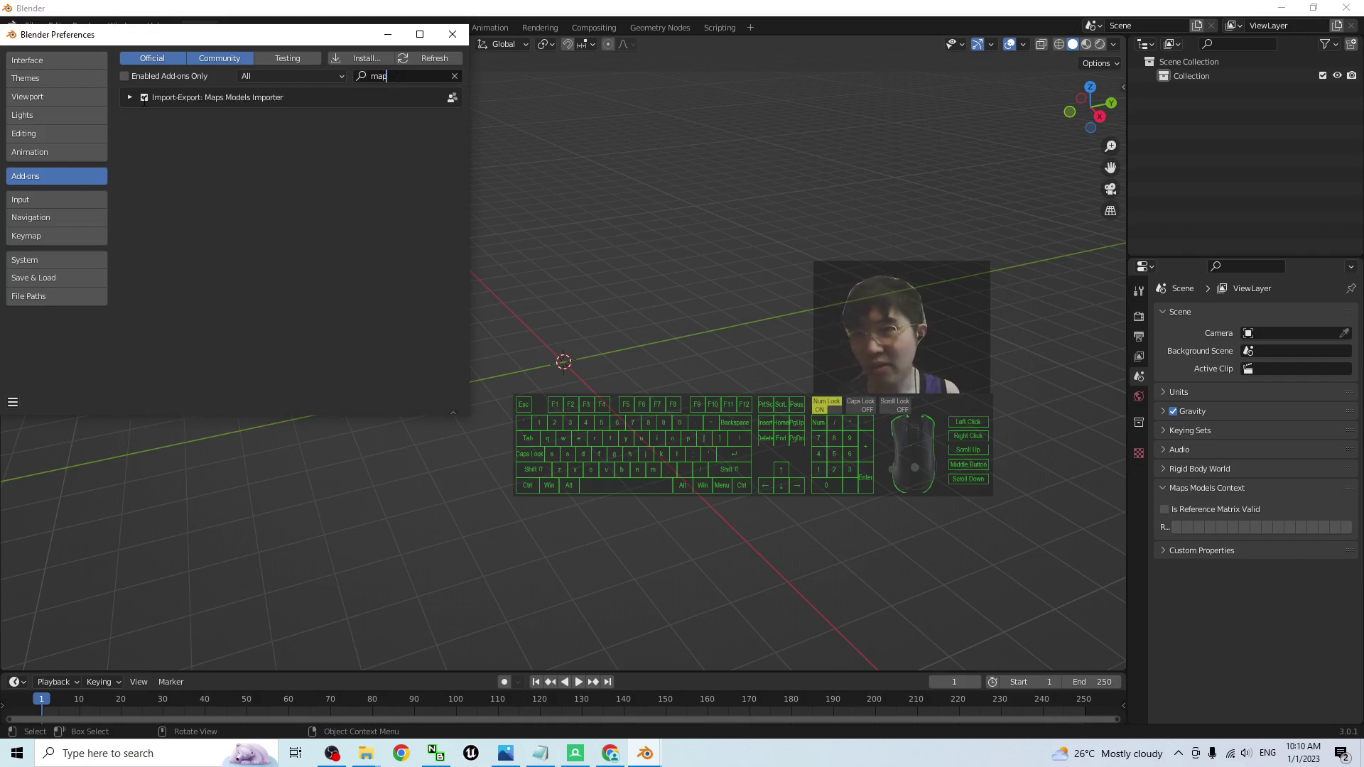
left_click(145, 97)
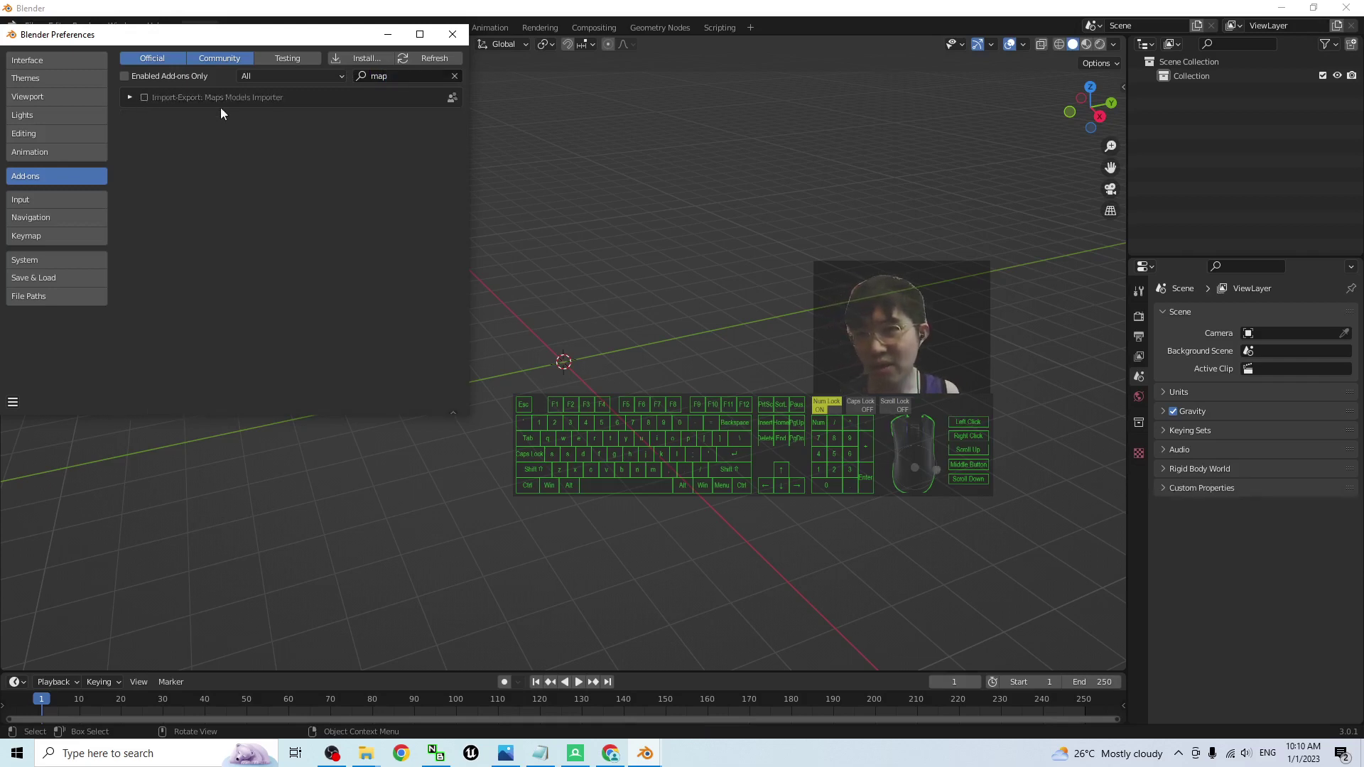
left_click(144, 98)
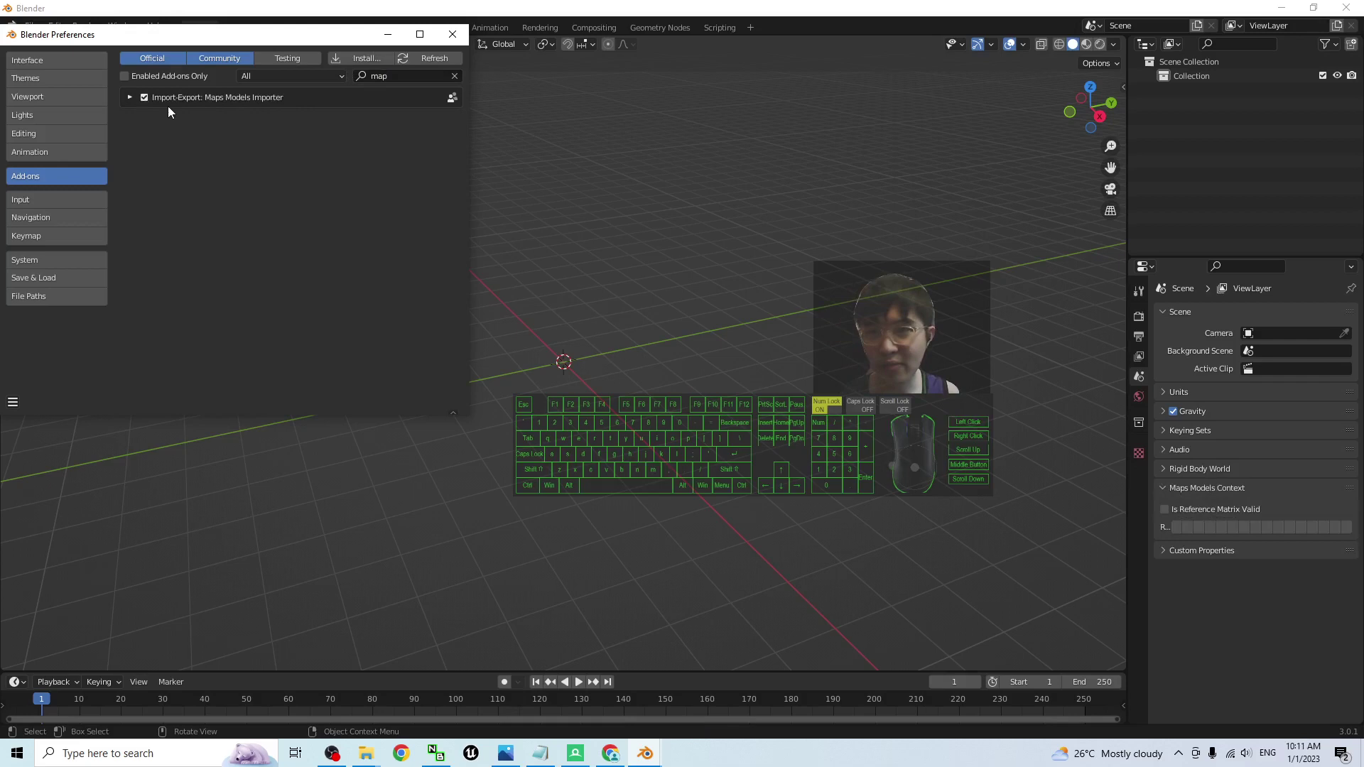
left_click(453, 34)
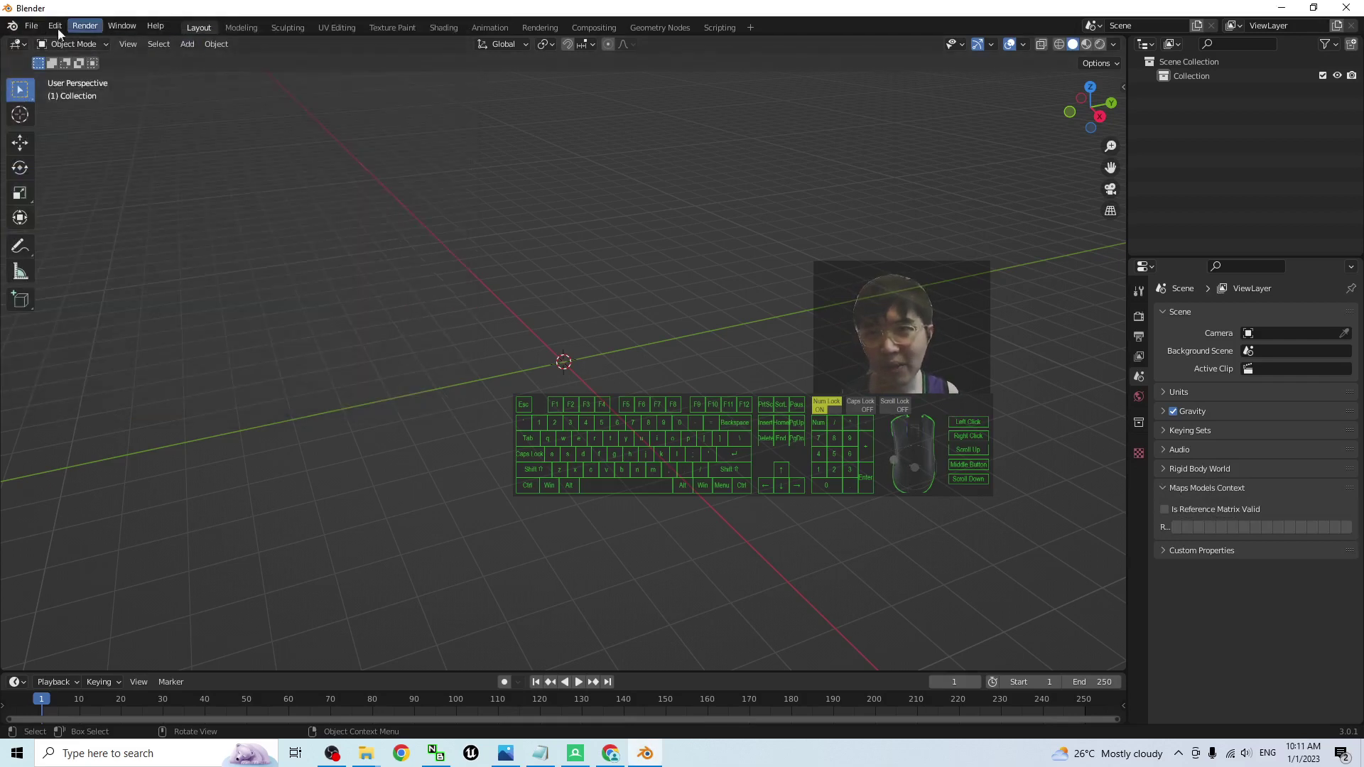
- Import singapore01.rdc from the Desktop's singapore01 folder as a Google Maps Capture
left_click(32, 26)
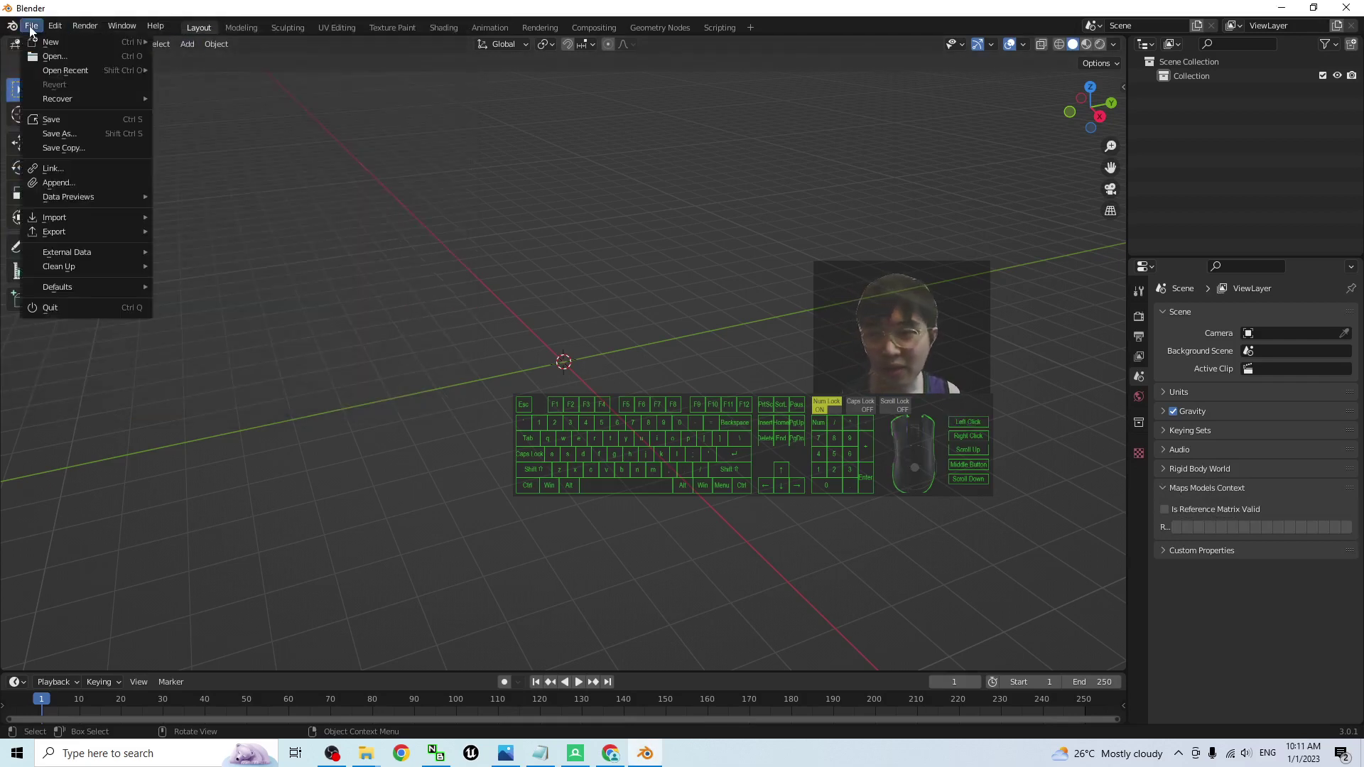
mouse_move(65, 218)
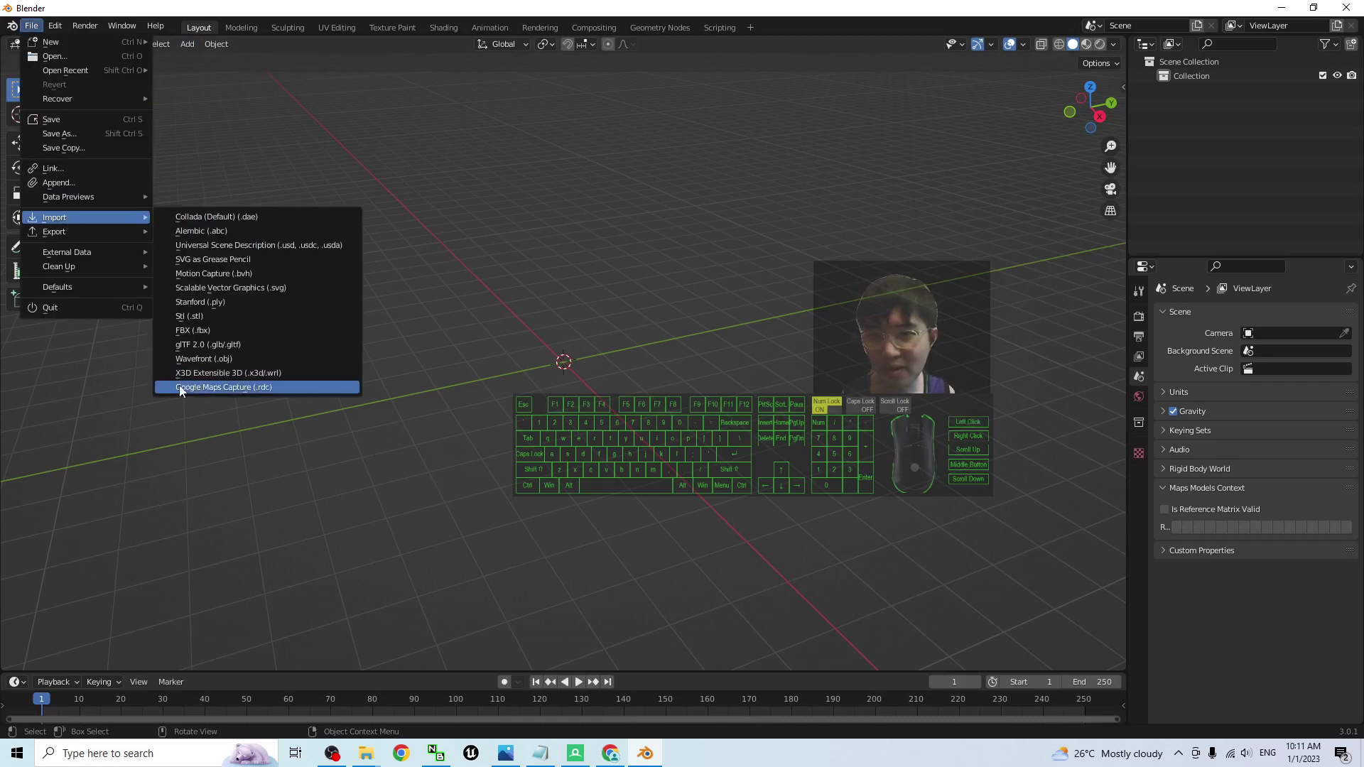
left_click(259, 388)
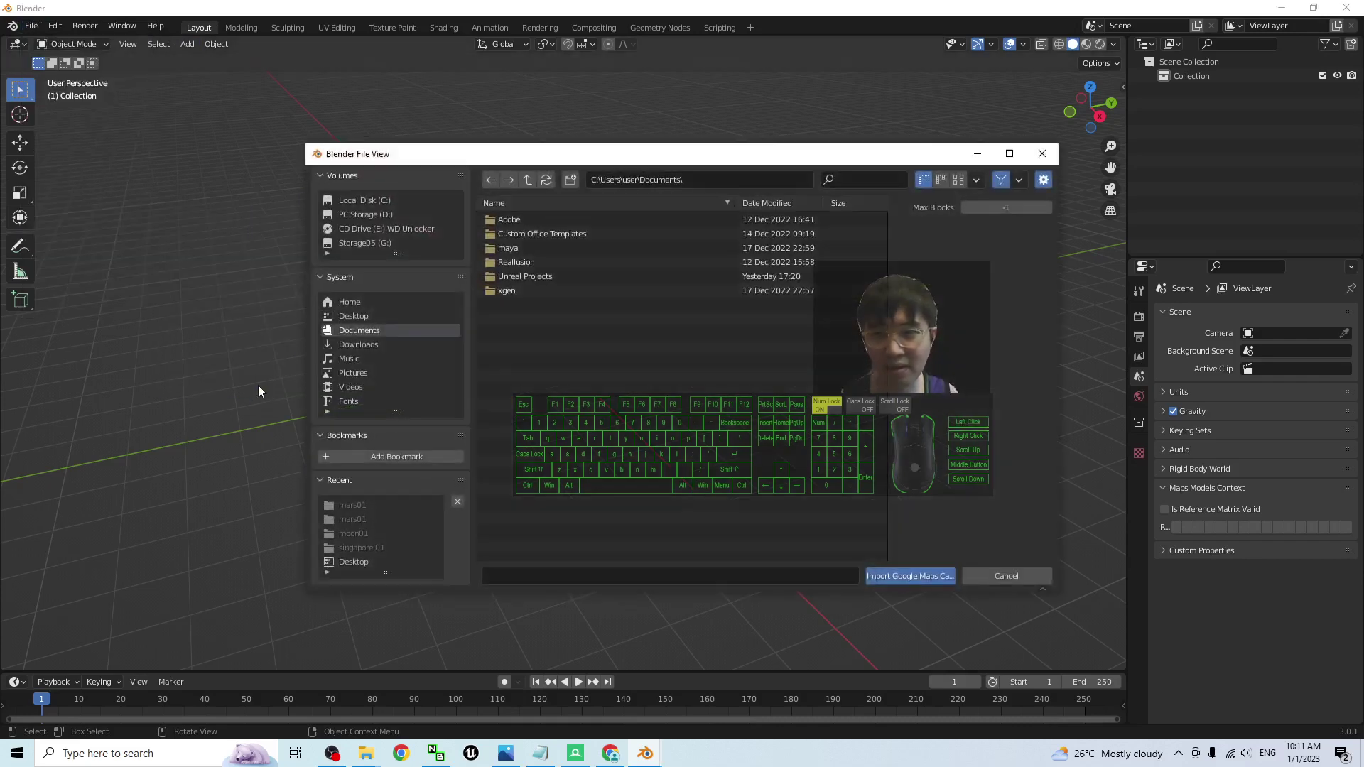
left_click(351, 315)
left_click(502, 235)
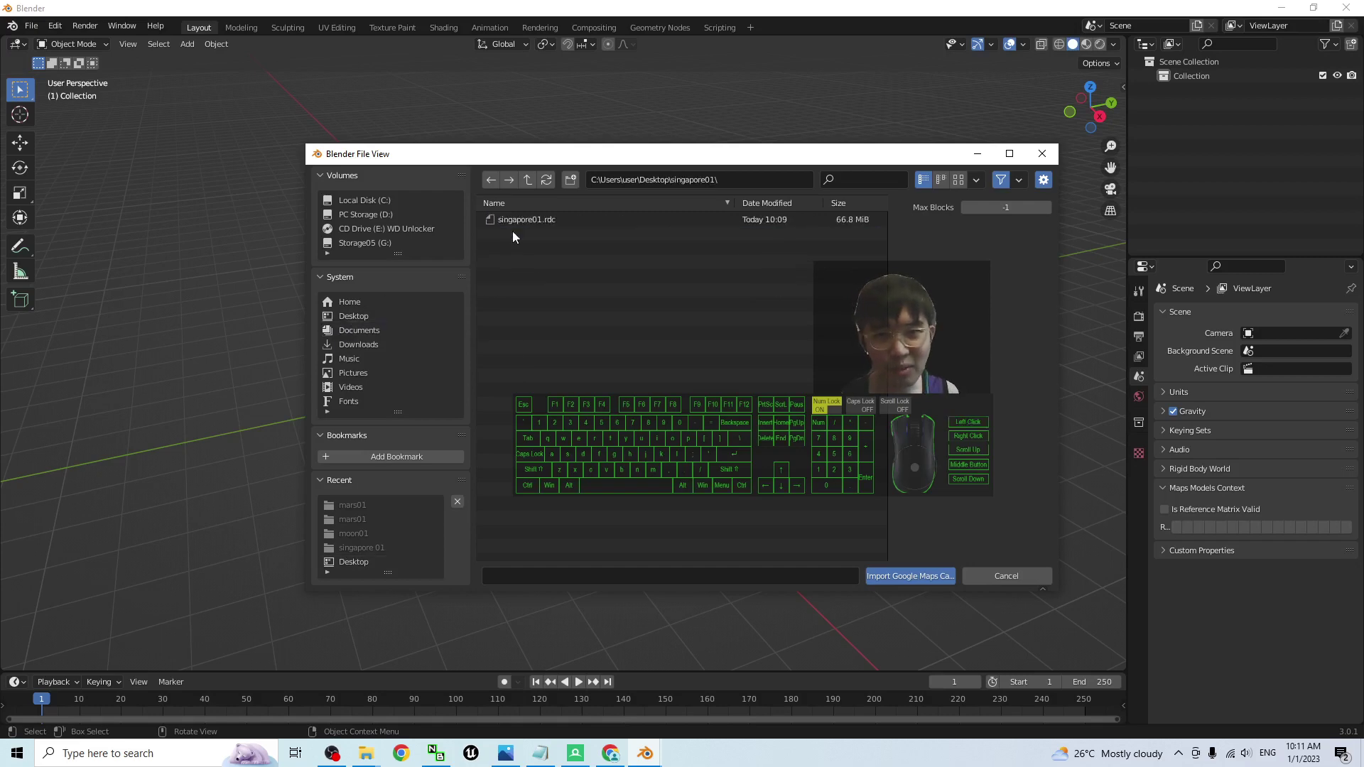
double_click(531, 219)
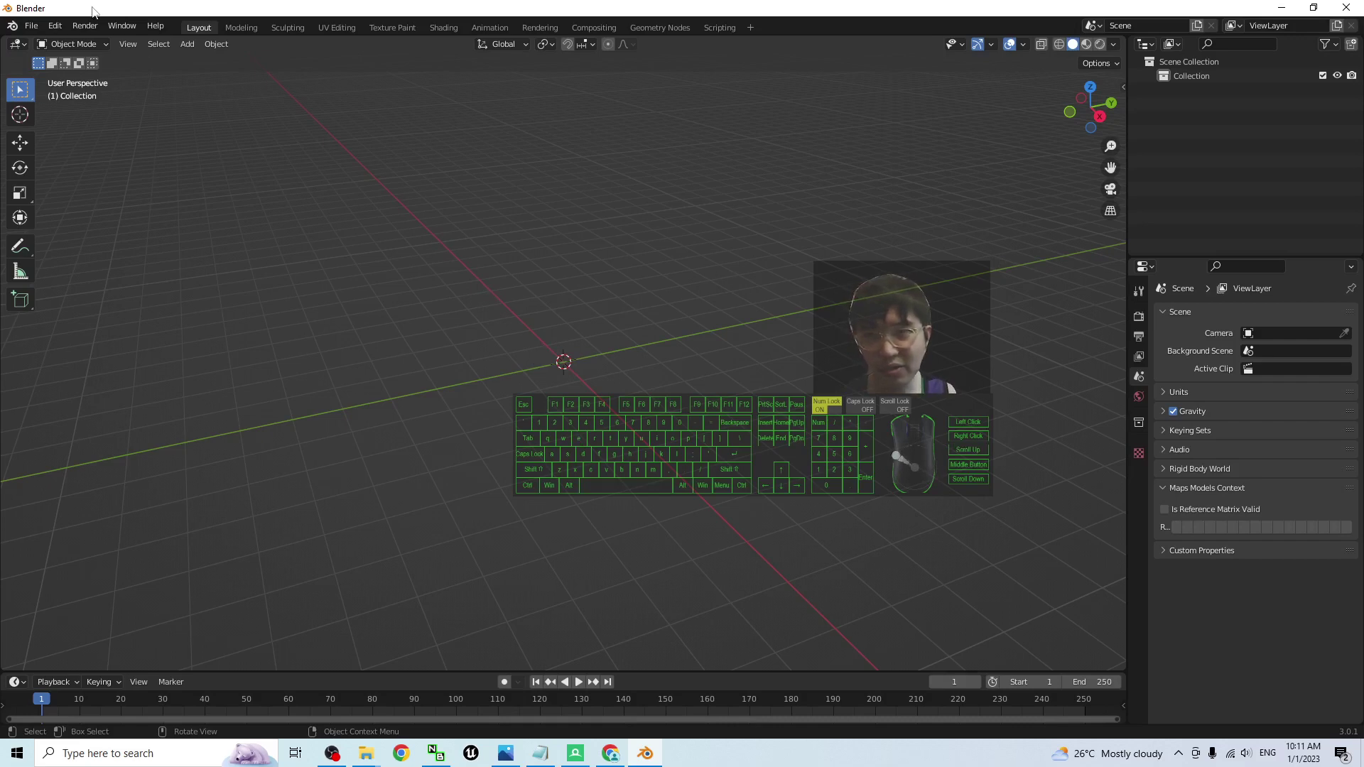
- Bring the imported city buildings into view and display them with Material Preview shading
left_click(111, 22)
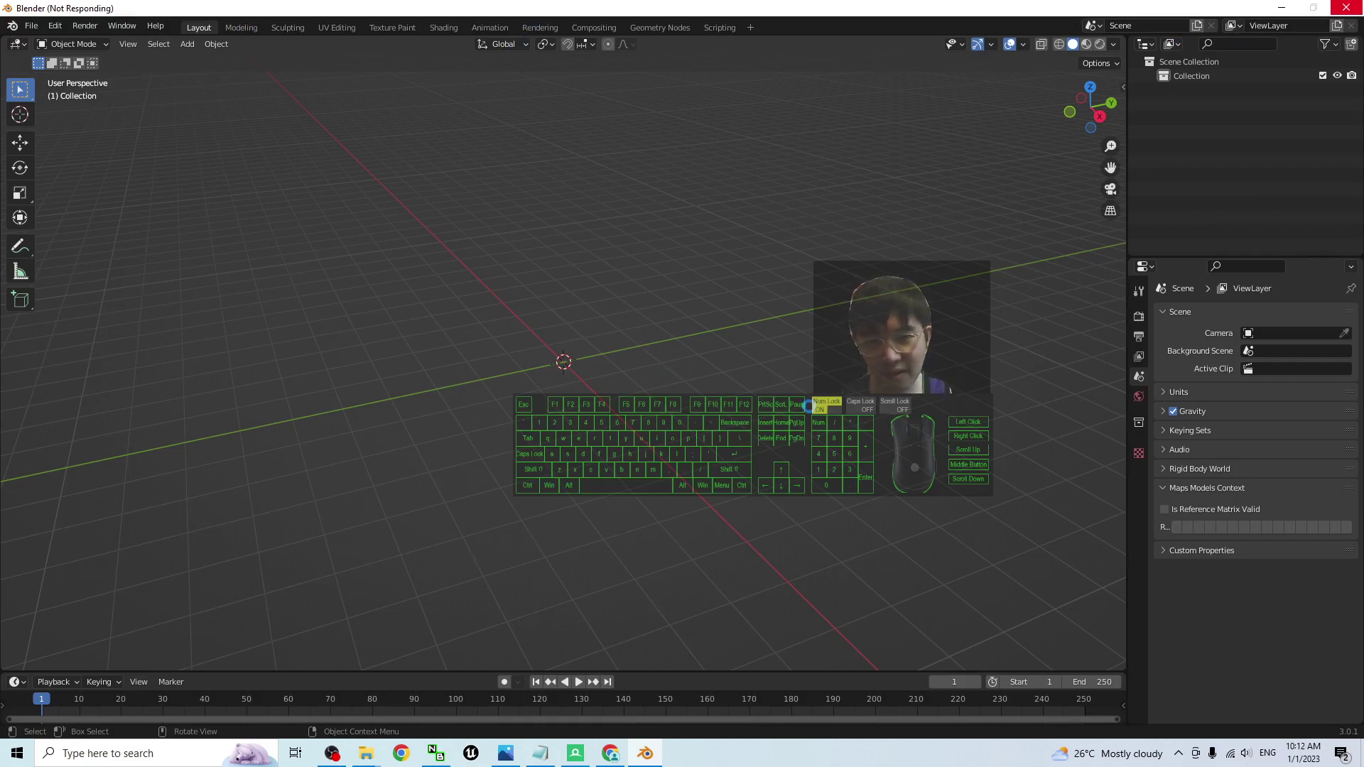
scroll(635, 482, "down", 2)
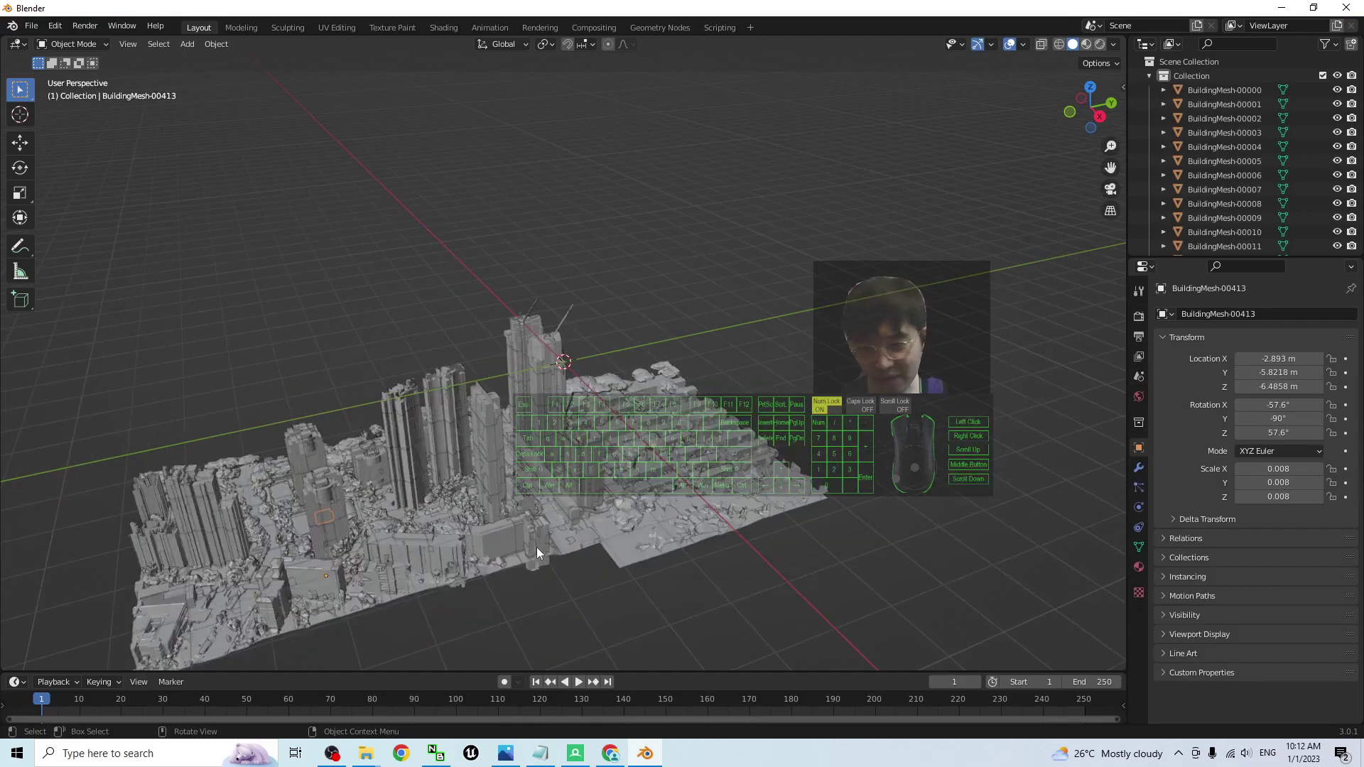
scroll(531, 556, "up", 3)
middle_click_drag(552, 533, 1055, 74, "shift")
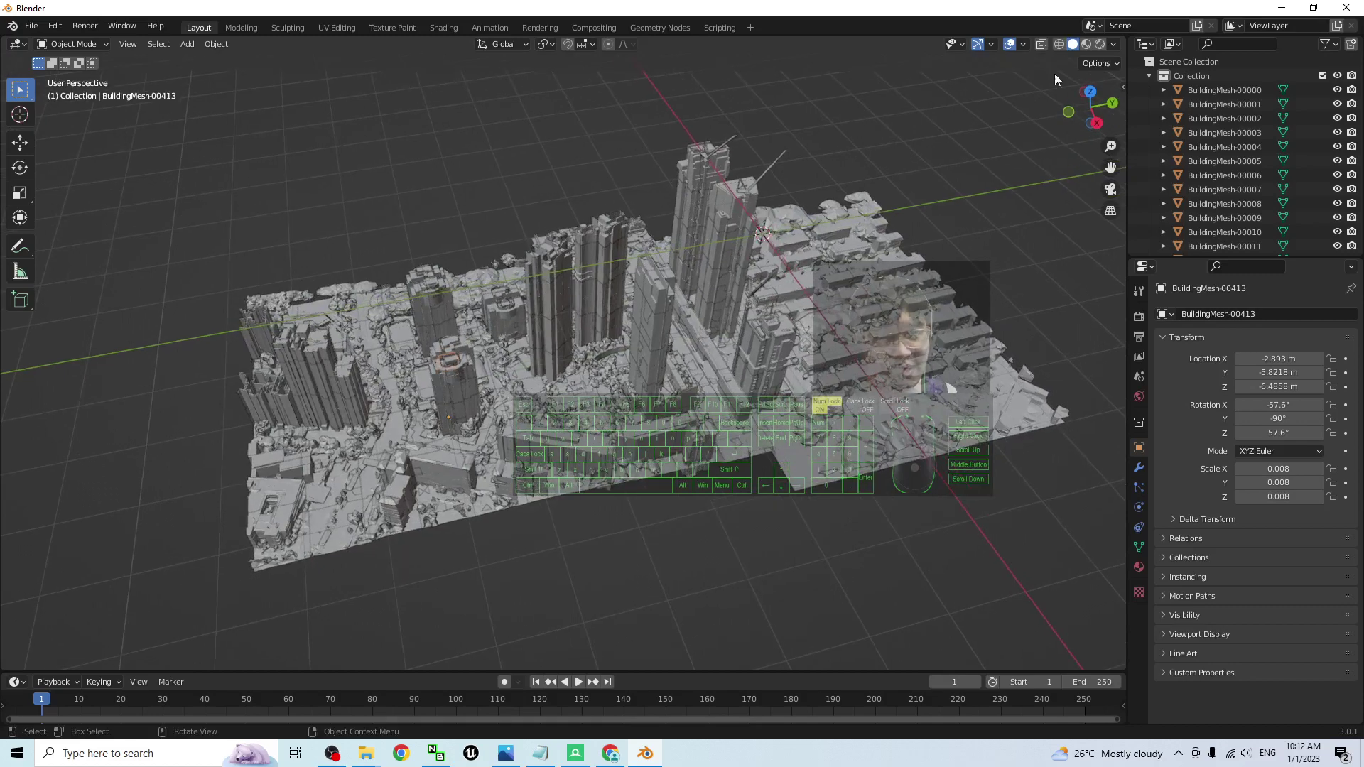
left_click(1086, 44)
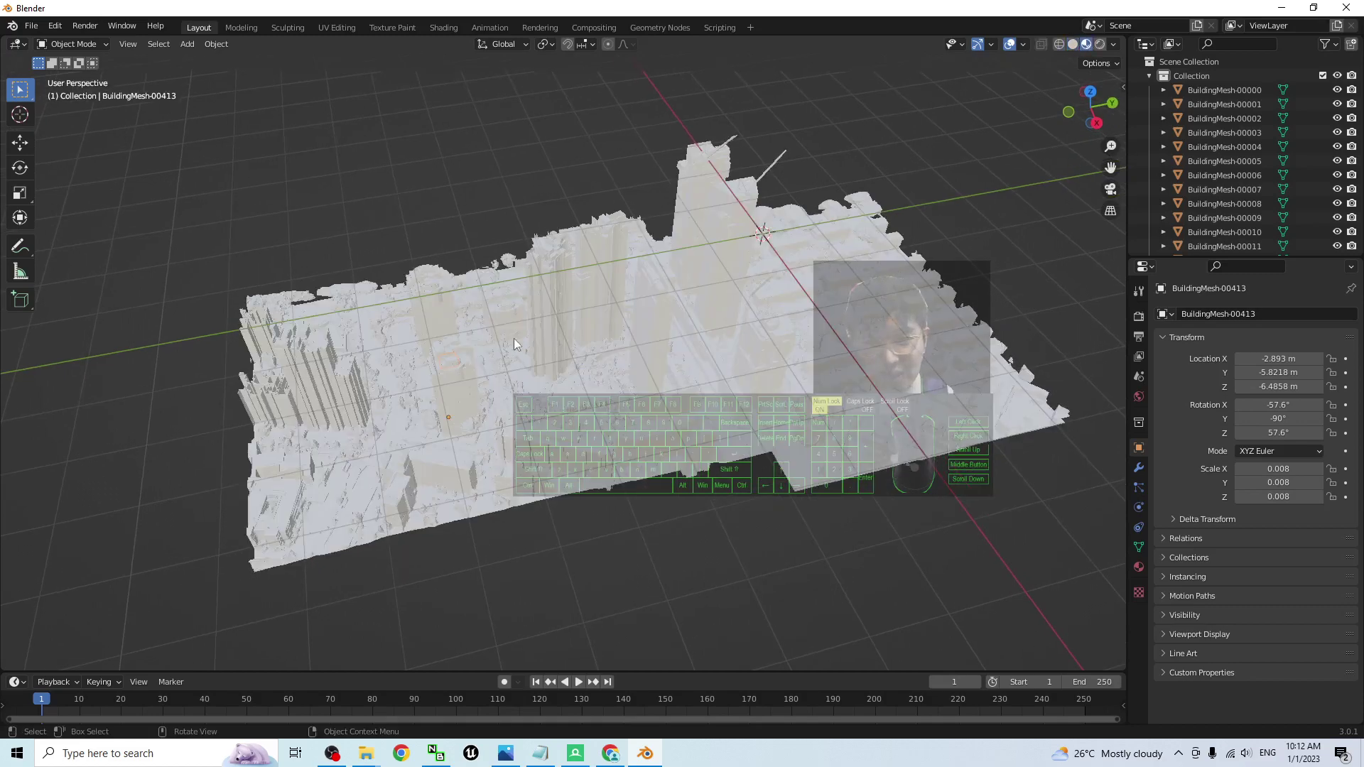
- Examine the textured city model from several angles, close up and from a distance
middle_click_drag(515, 337, 710, 453)
scroll(636, 321, "up", 5)
scroll(675, 317, "down", 8)
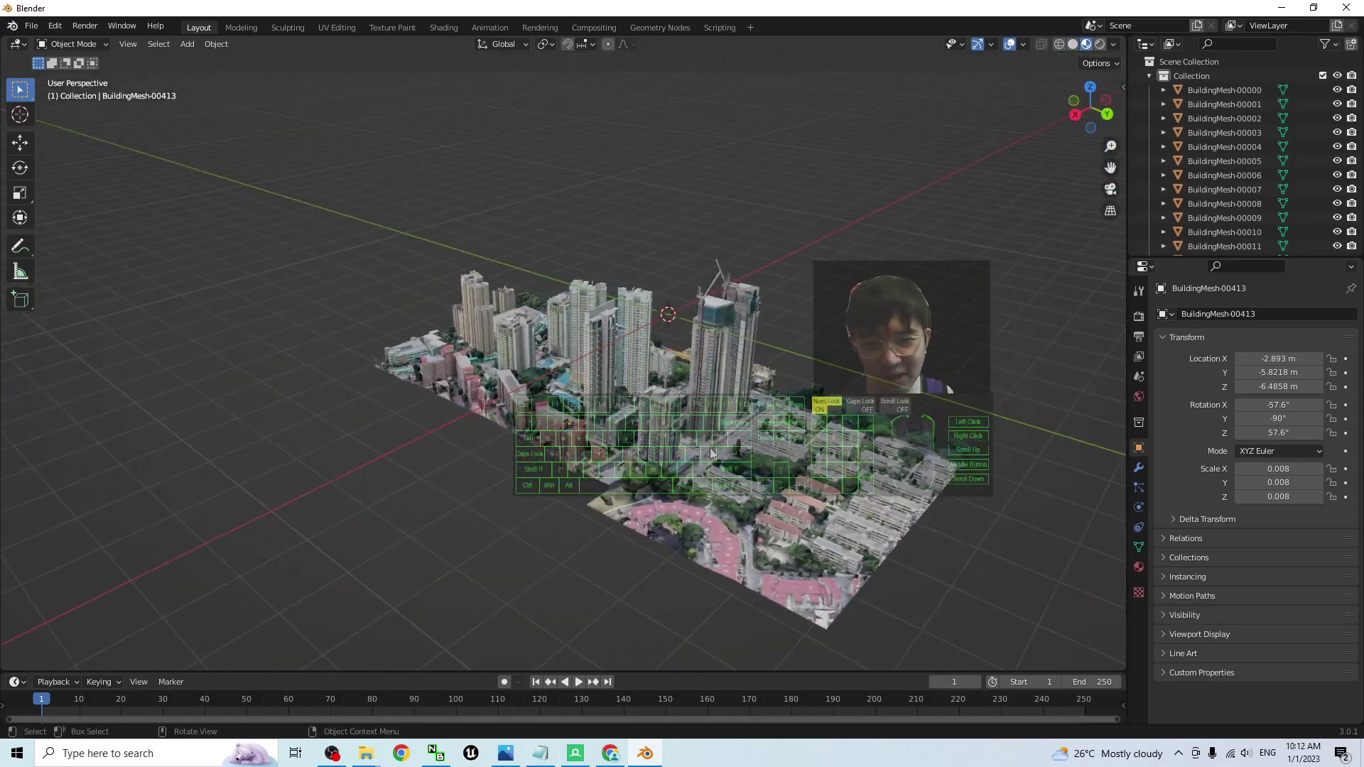
scroll(710, 453, "up", 6)
middle_click_drag(421, 455, 500, 488)
scroll(500, 489, "down", 5)
scroll(725, 471, "down", 3)
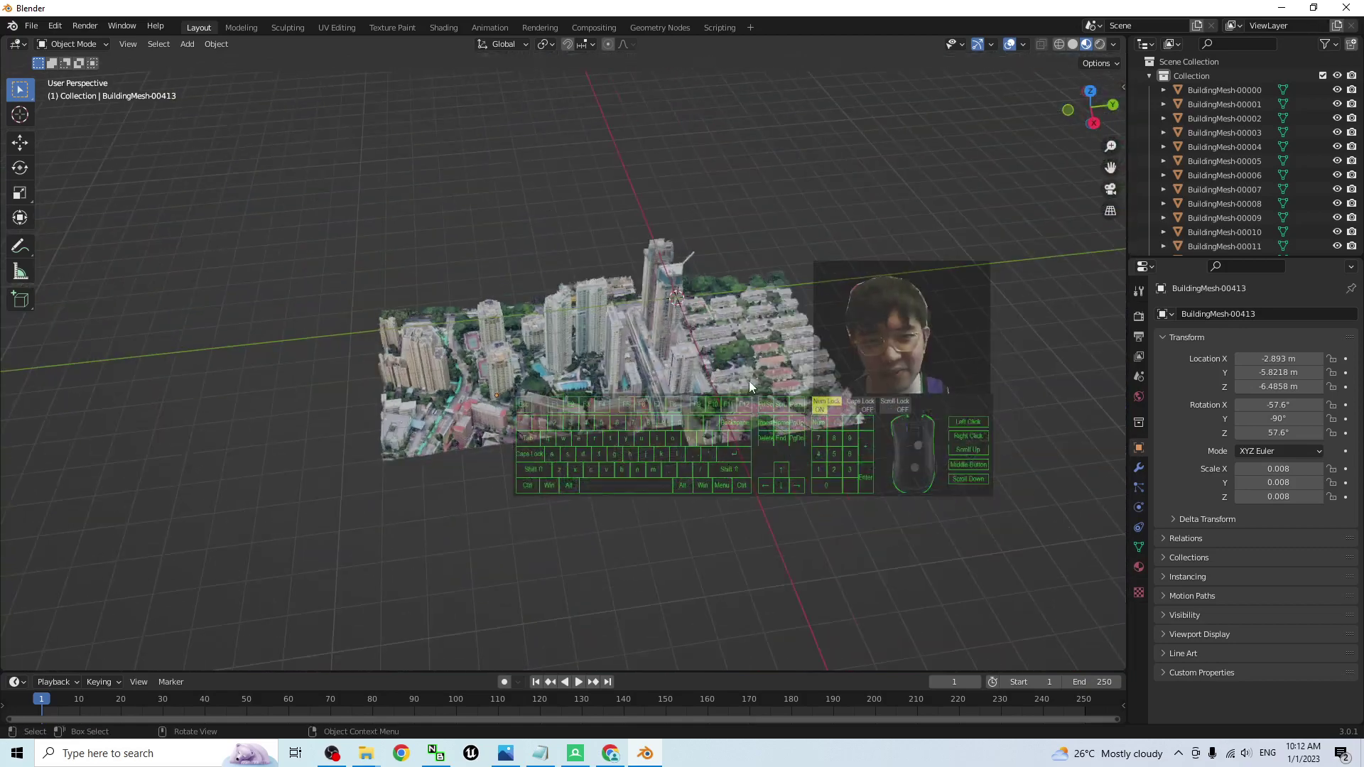
- Select all the imported building meshes and join them into a single object
middle_click_drag(749, 381, 732, 438)
left_click_drag(990, 143, 256, 530)
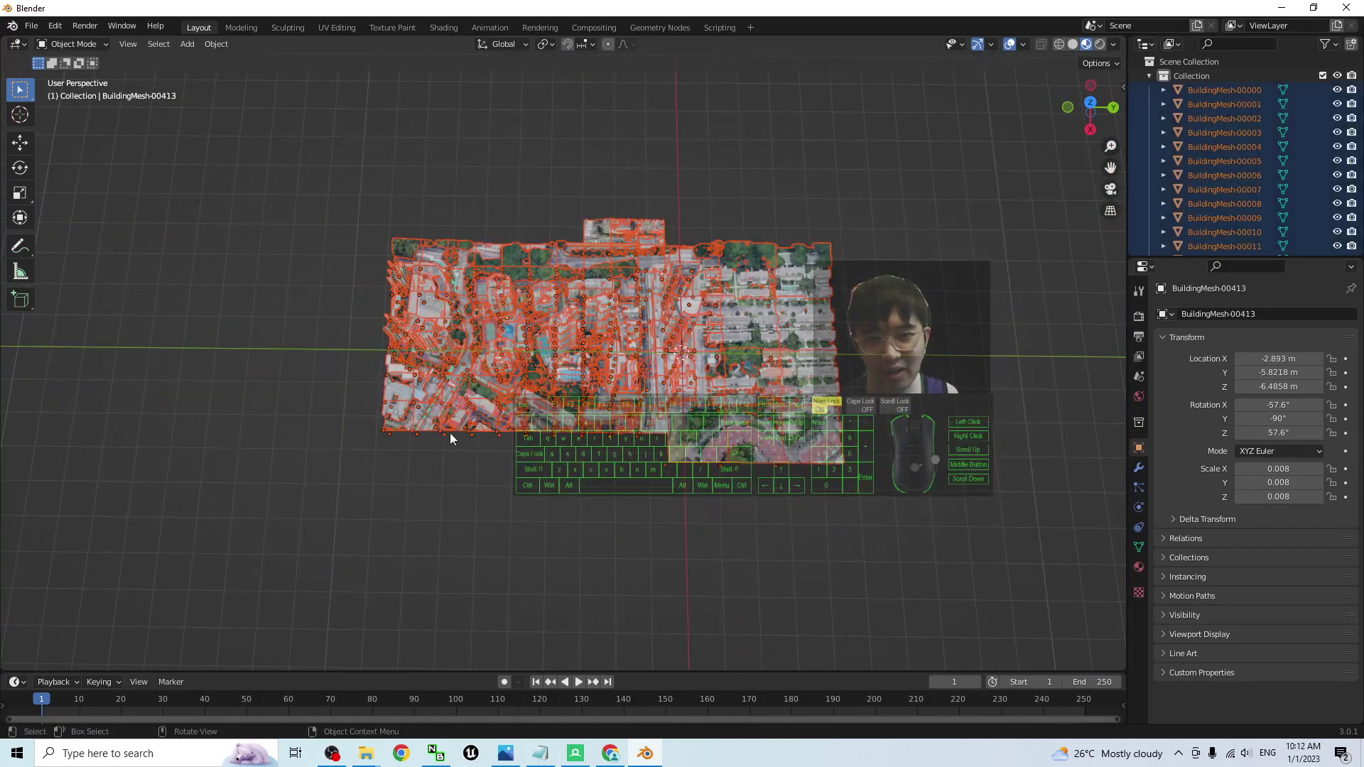
middle_click_drag(557, 599, 573, 538)
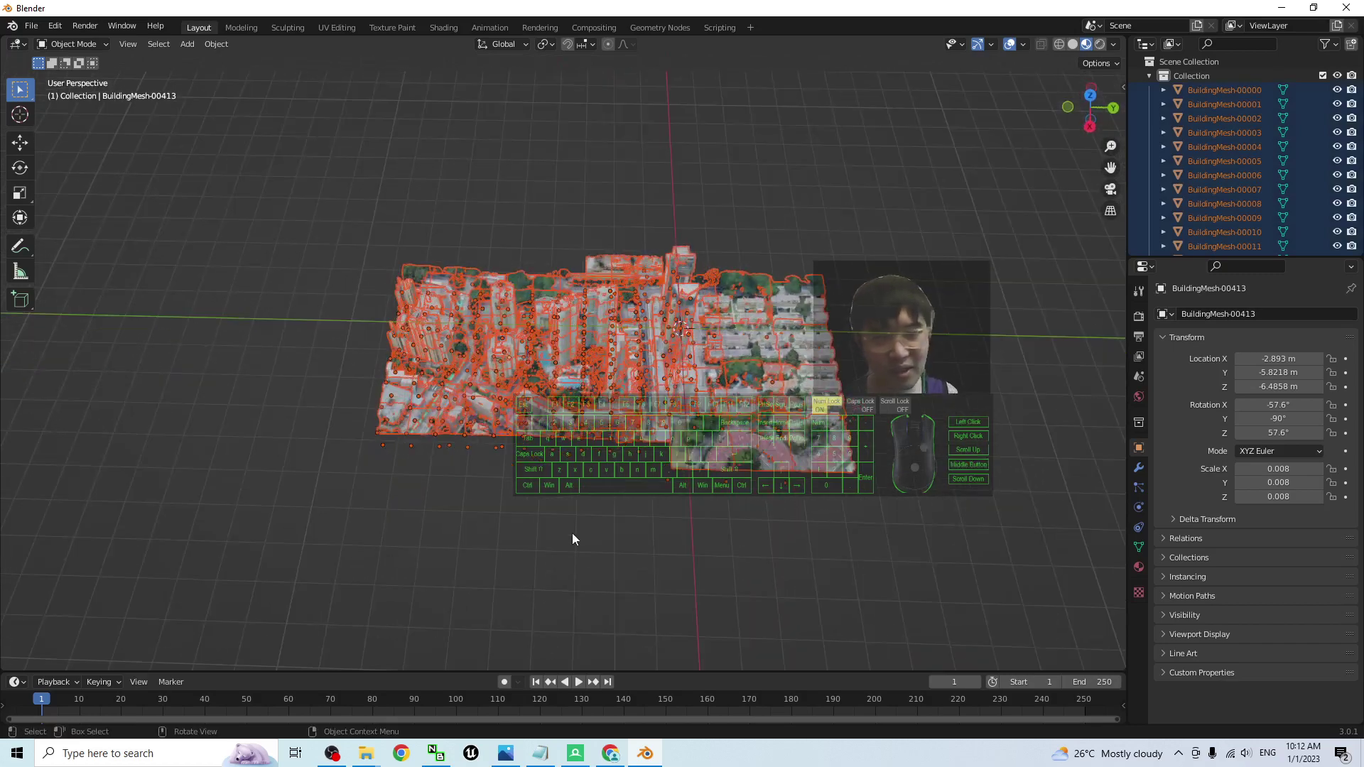
key("ctrl+j")
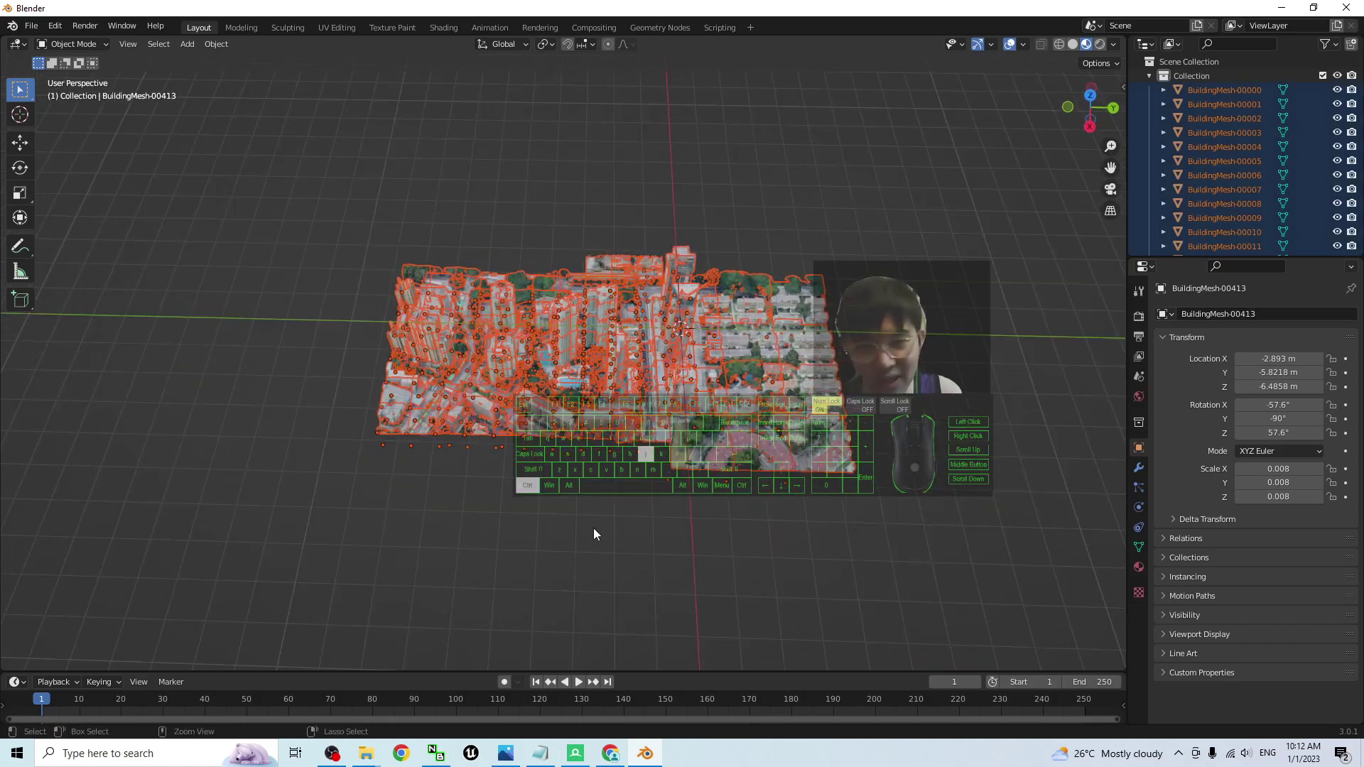
scroll(594, 529, "up", 5)
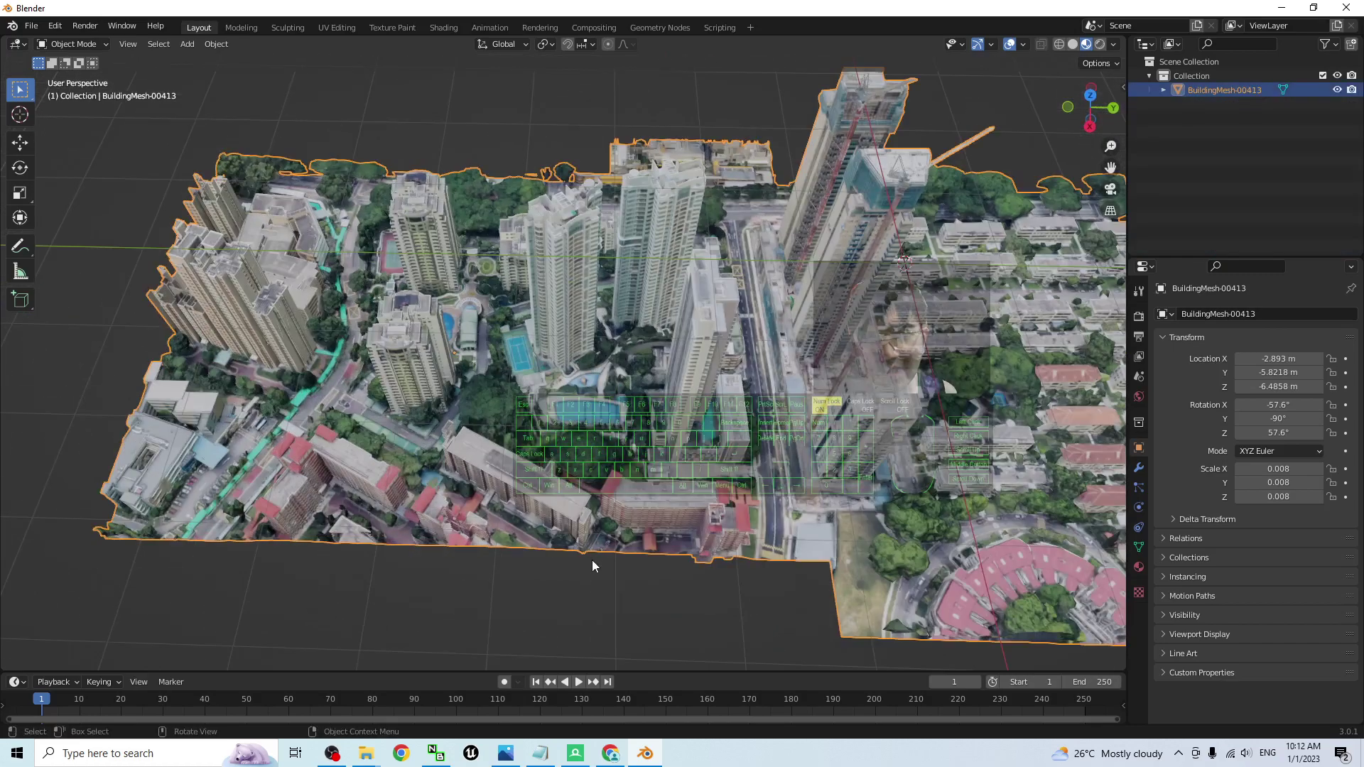
- Inspect the joined city mesh and its textures from different sides, leaving the mesh selected
middle_click_drag(591, 560, 638, 499)
left_click(818, 607)
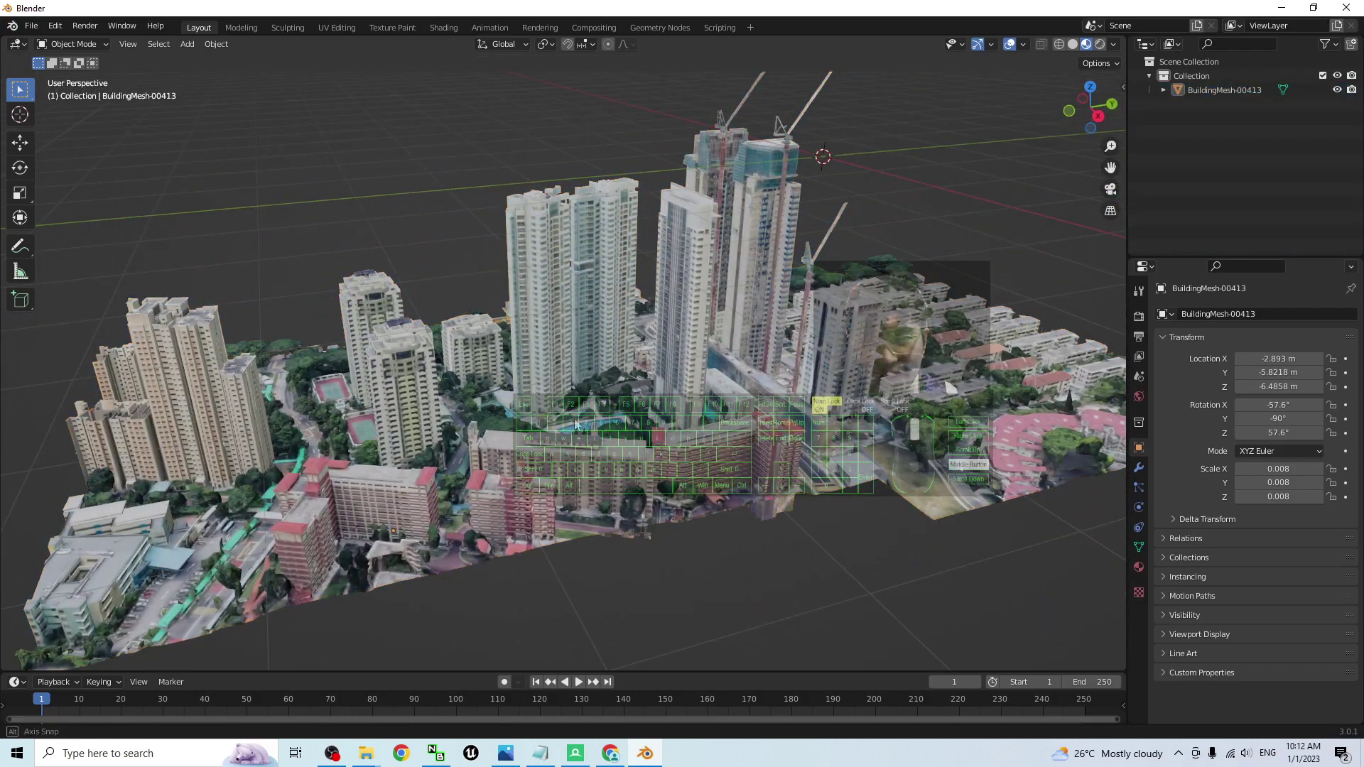
middle_click_drag(534, 440, 615, 350)
left_click(615, 349)
left_click(1226, 89)
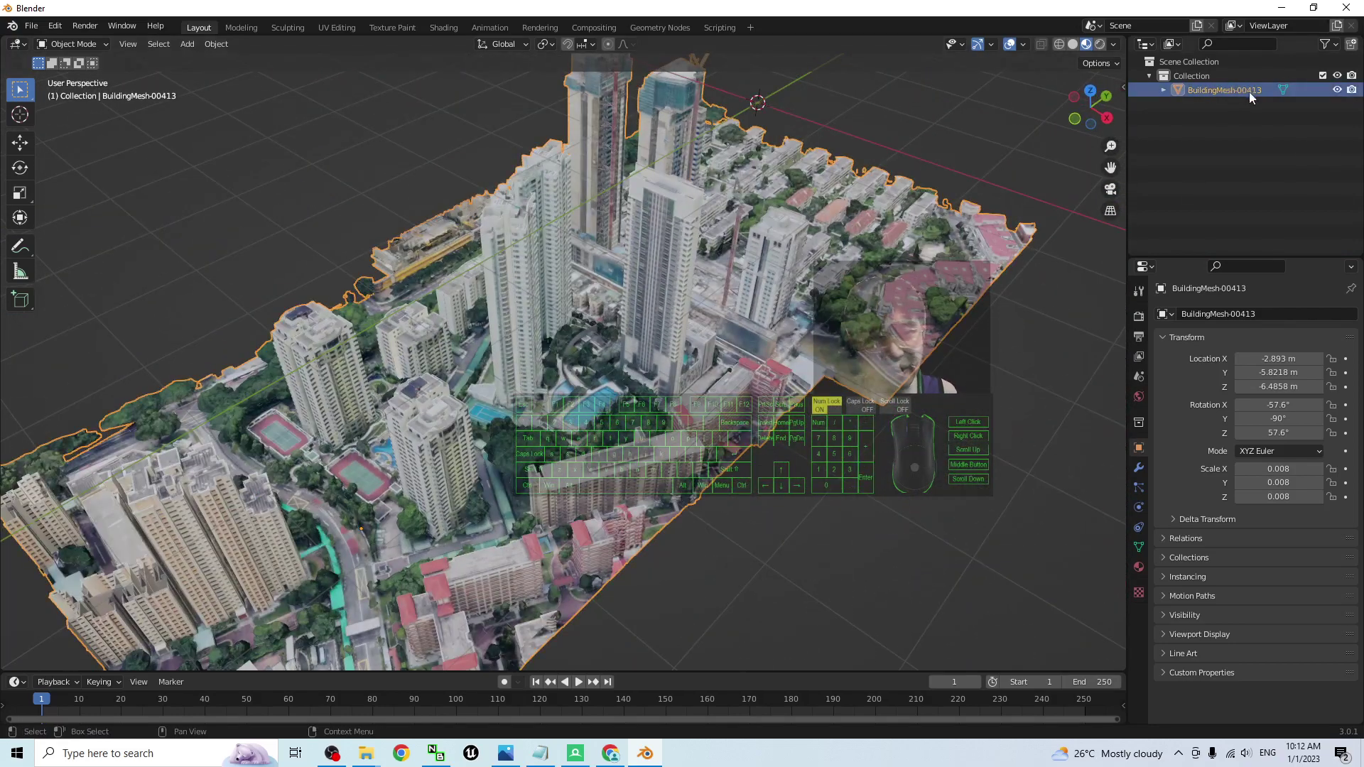
scroll(697, 370, "down", 5)
middle_click_drag(697, 370, 480, 319)
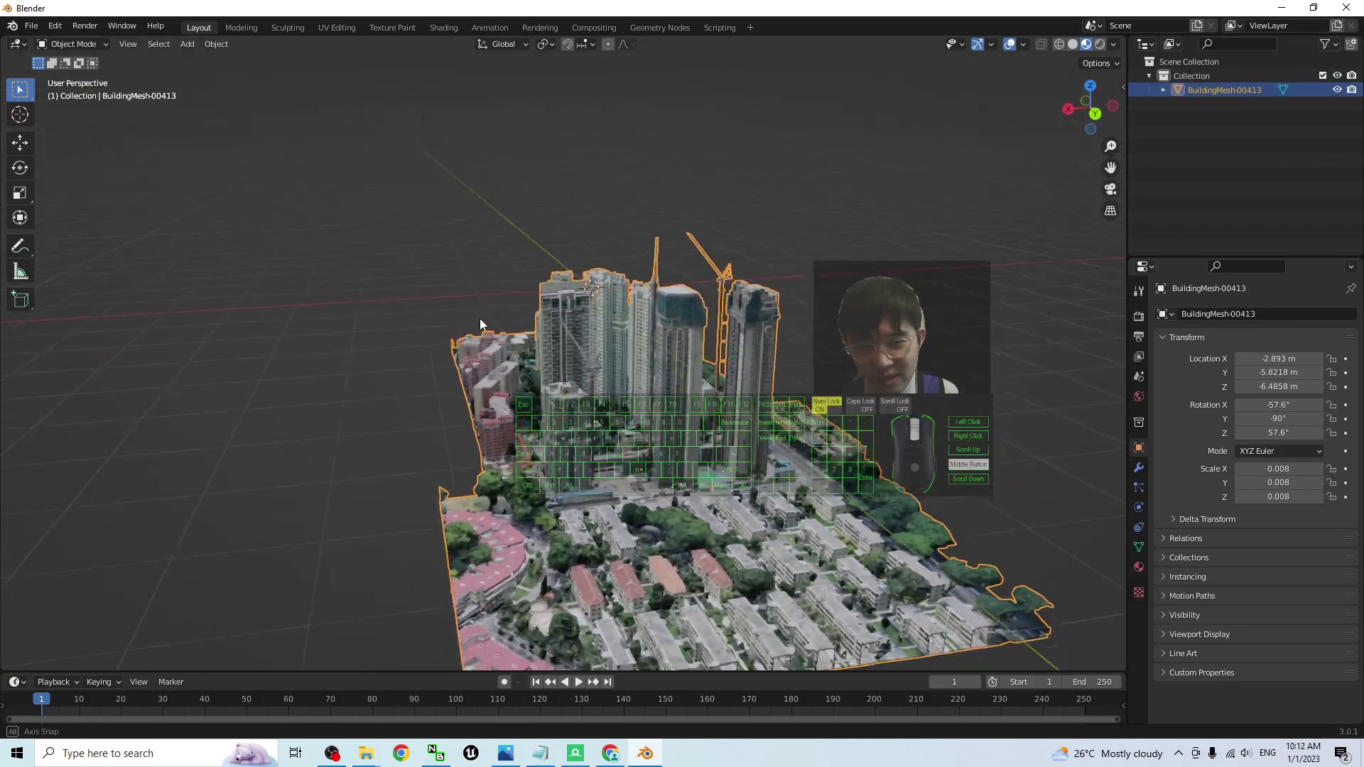
scroll(561, 373, "up", 5)
scroll(568, 378, "down", 5)
middle_click_drag(568, 379, 585, 463)
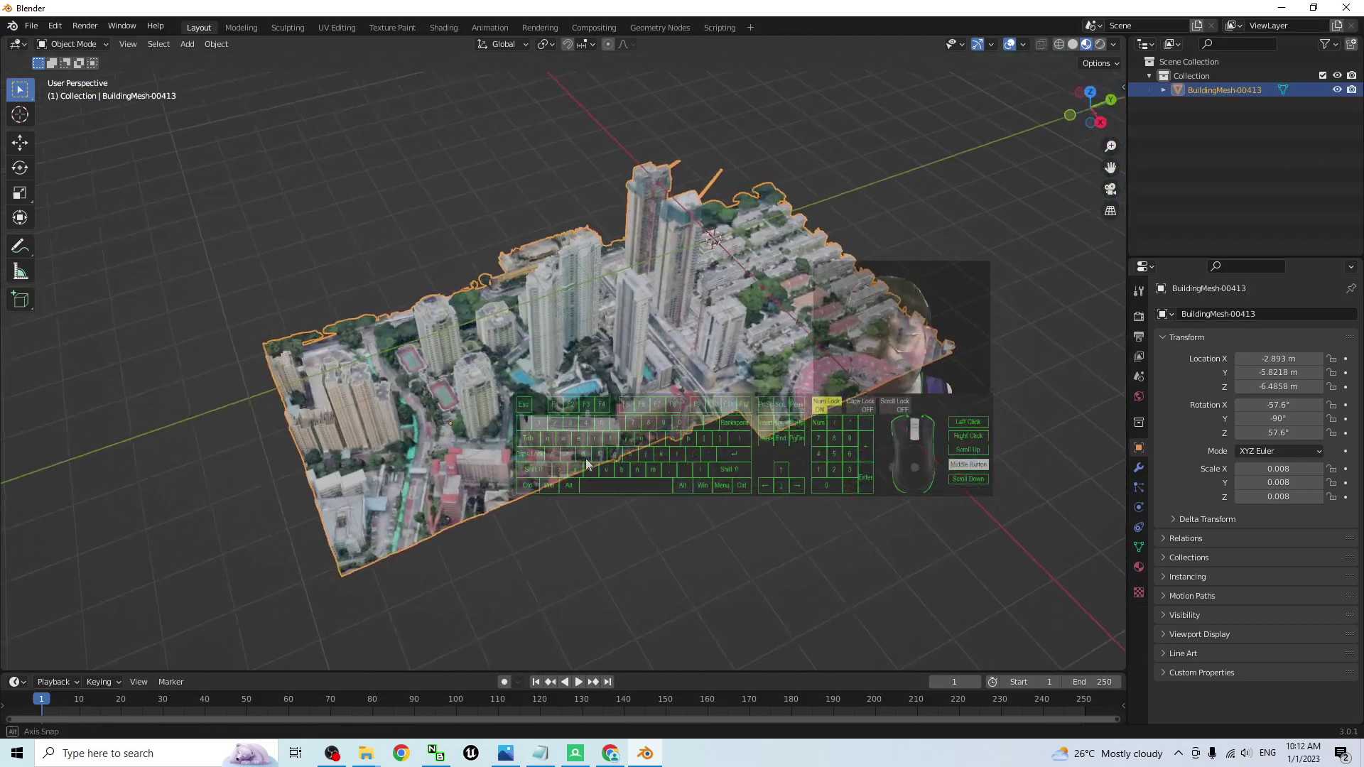
- Open the Desktop's singapore01 folder and arrange its window beside the Blender window
left_click_drag(739, 5, 924, 66)
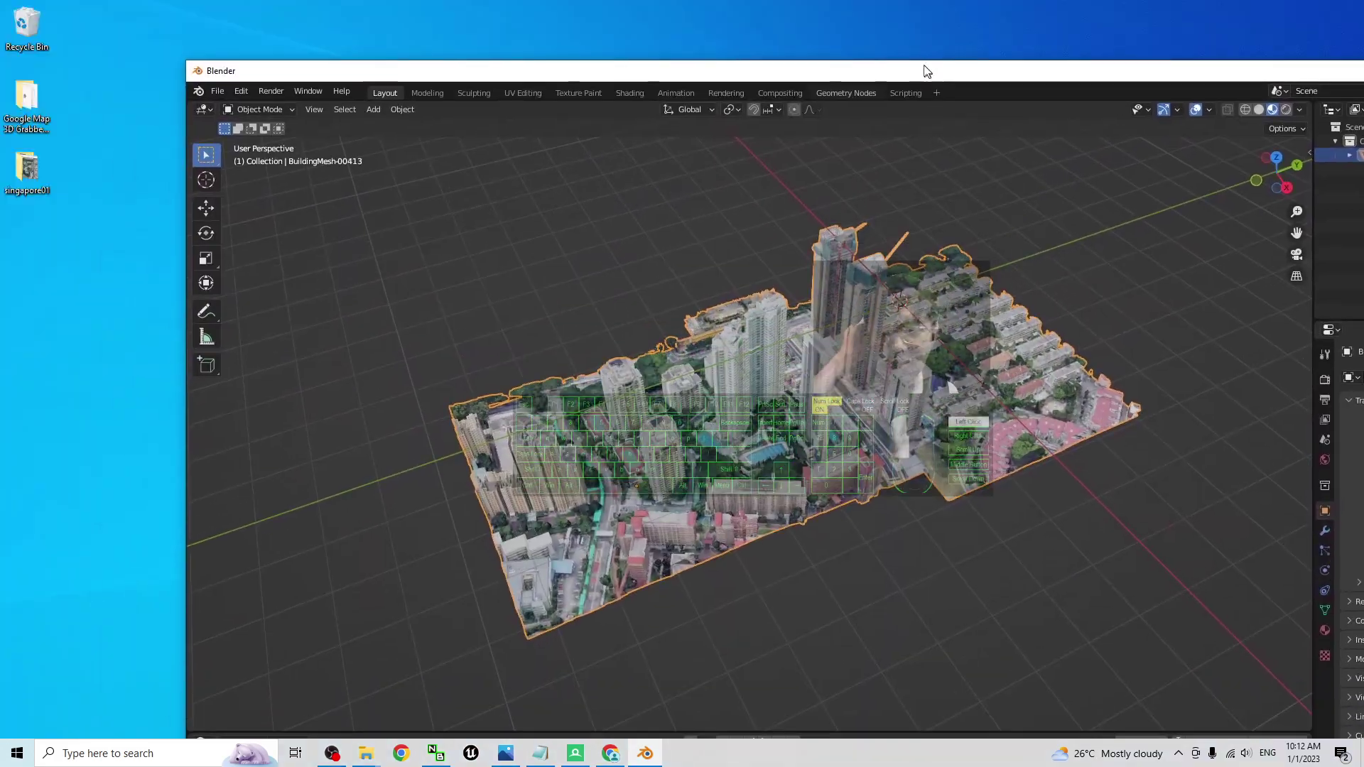
double_click(32, 153)
left_click_drag(889, 182, 478, 182)
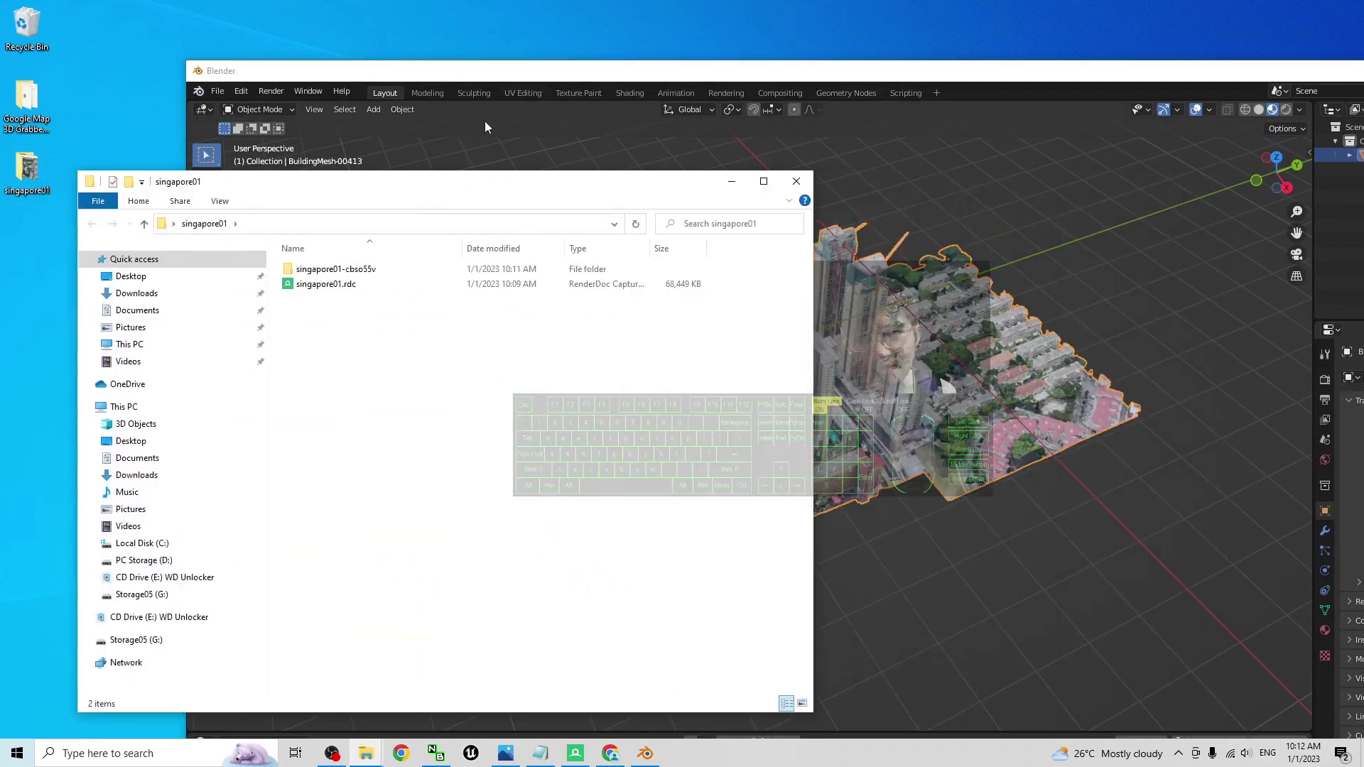
left_click(484, 126)
left_click_drag(211, 74, 361, 42)
- Start an FBX export and choose the Desktop's singapore01 folder as the destination
left_click(367, 60)
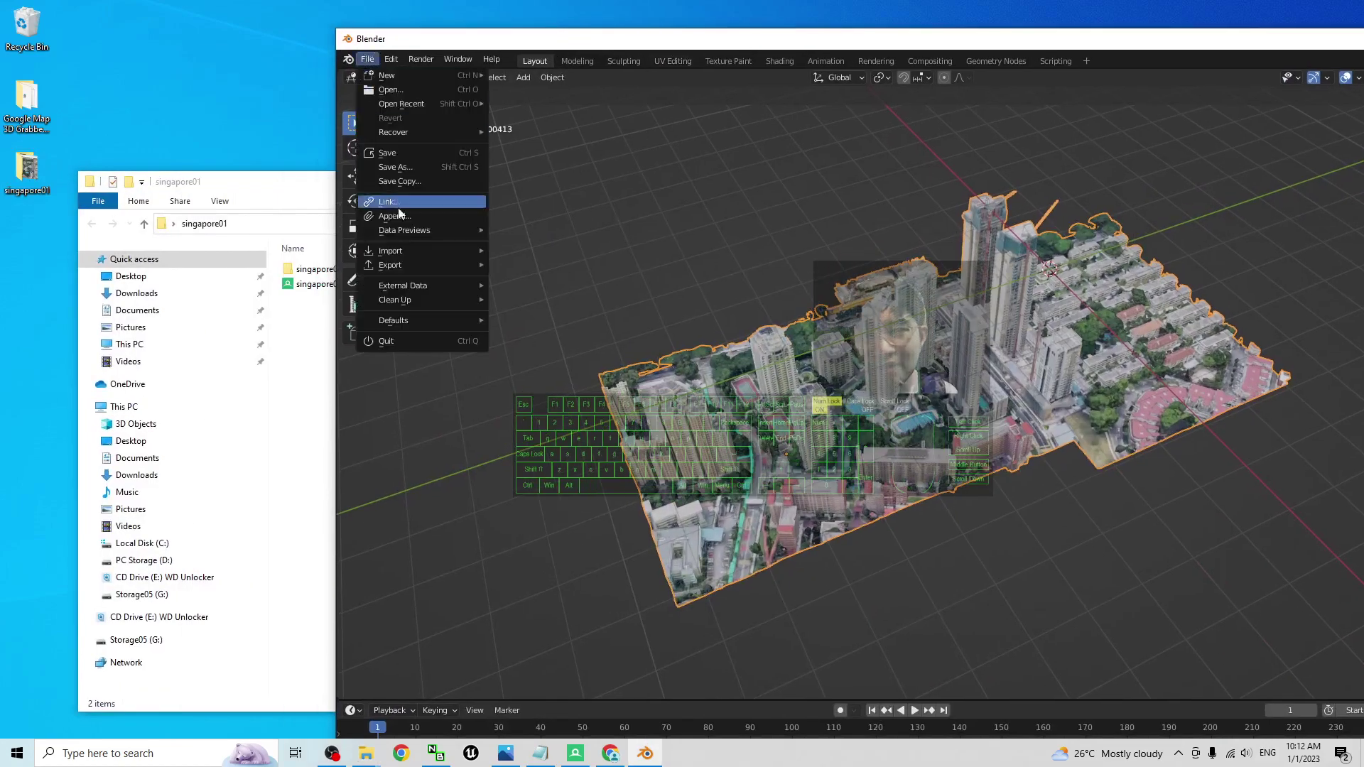
mouse_move(397, 263)
left_click(576, 380)
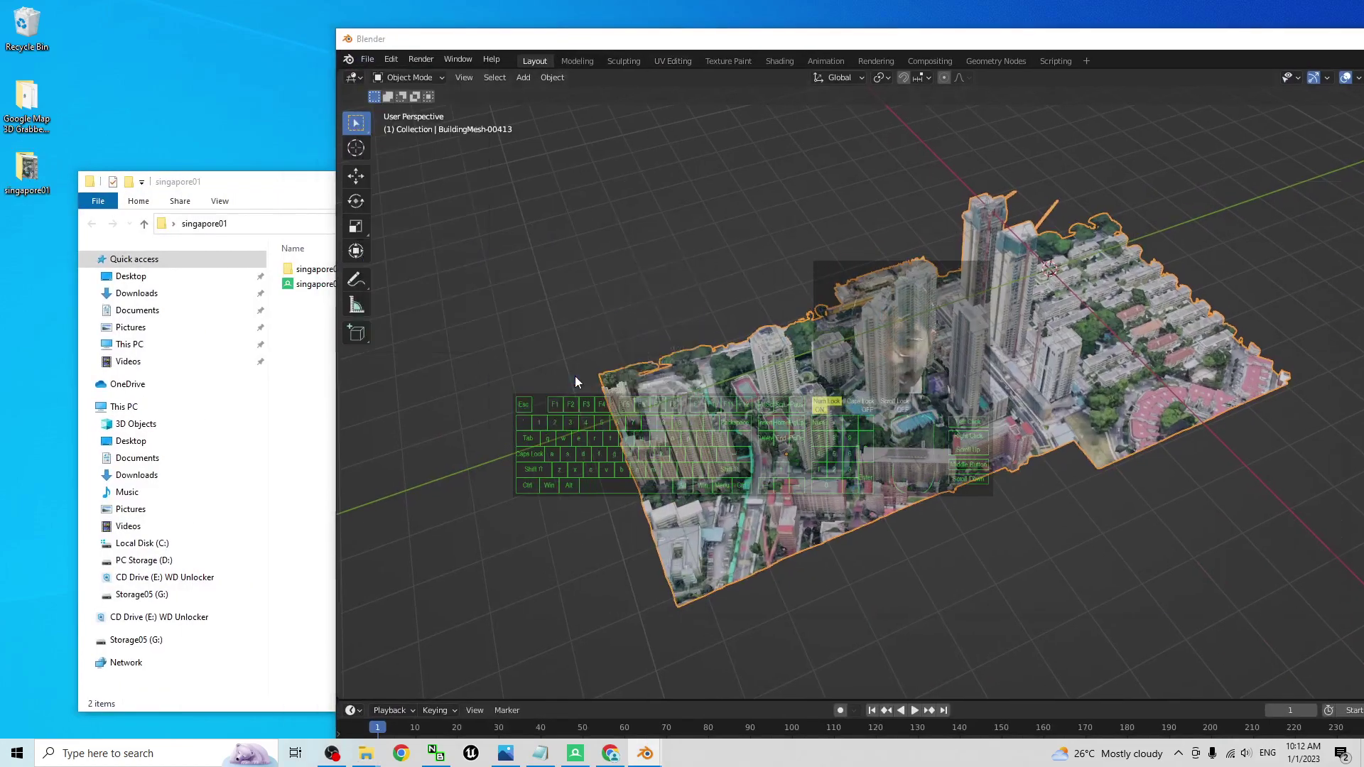
left_click_drag(912, 187, 775, 163)
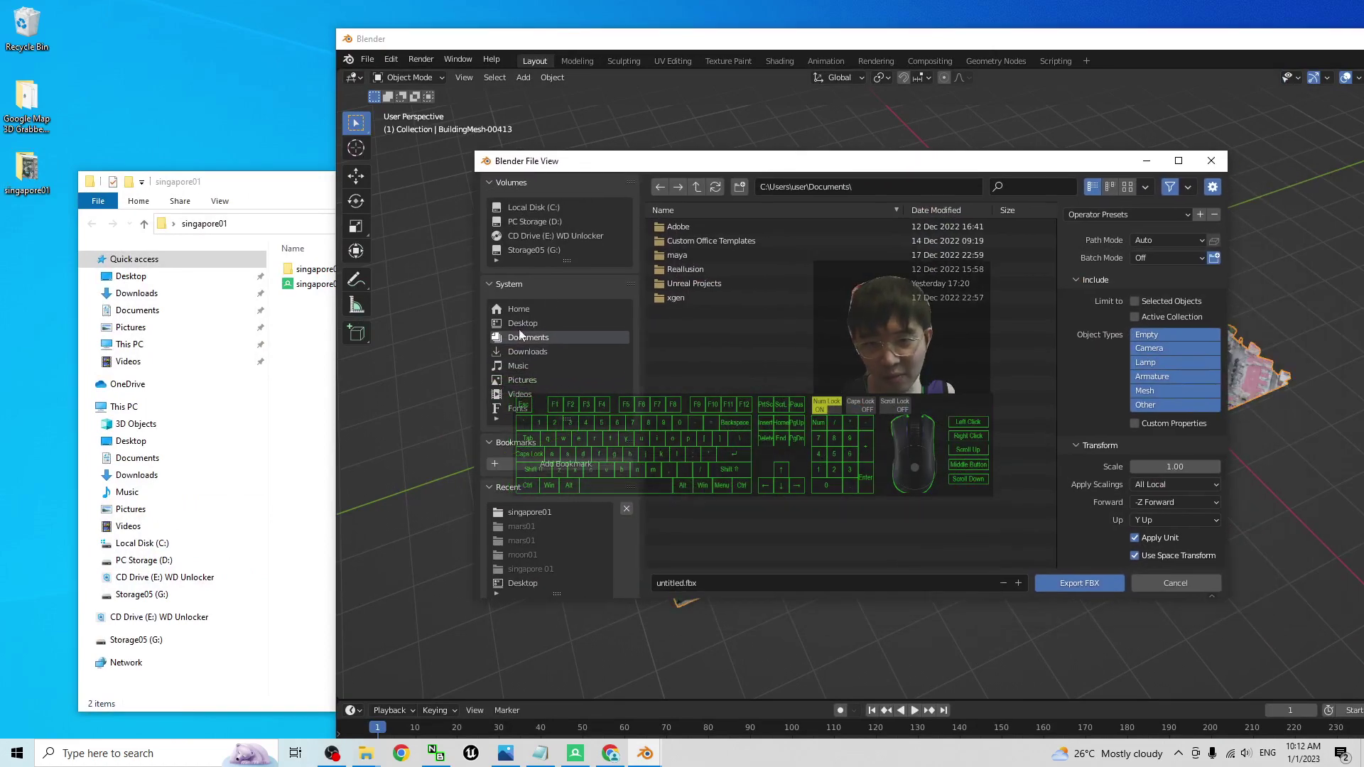
left_click(517, 322)
double_click(689, 242)
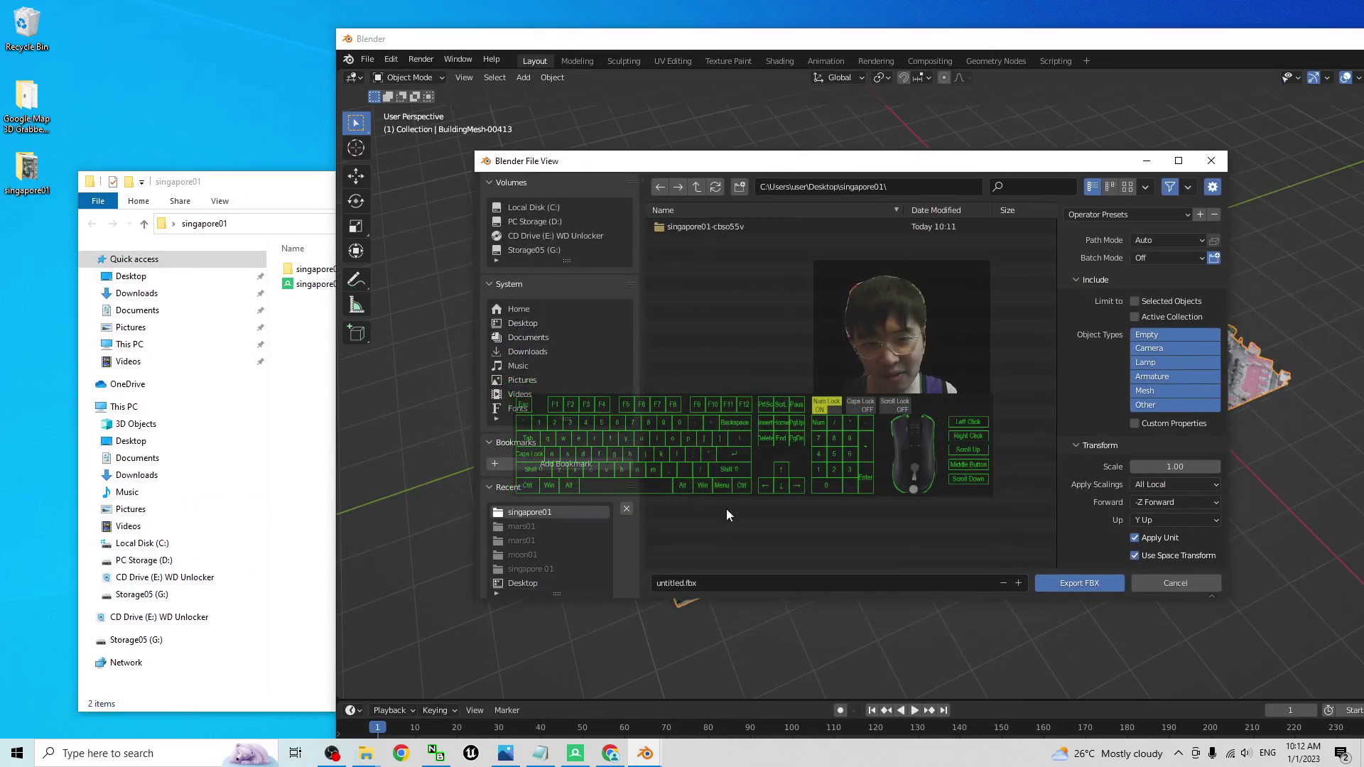
- Name the FBX export file singapore01
left_click(703, 583)
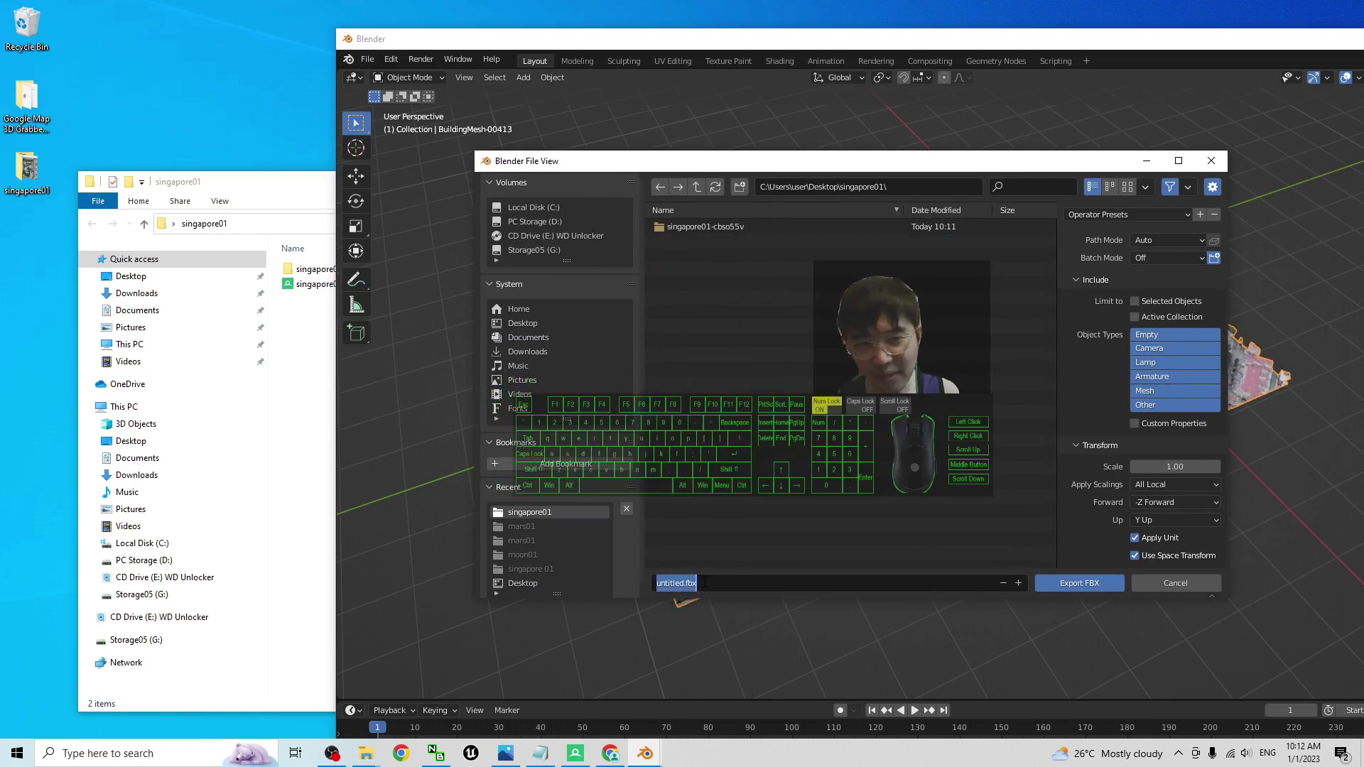
key("BackSpace")
type("singapore01")
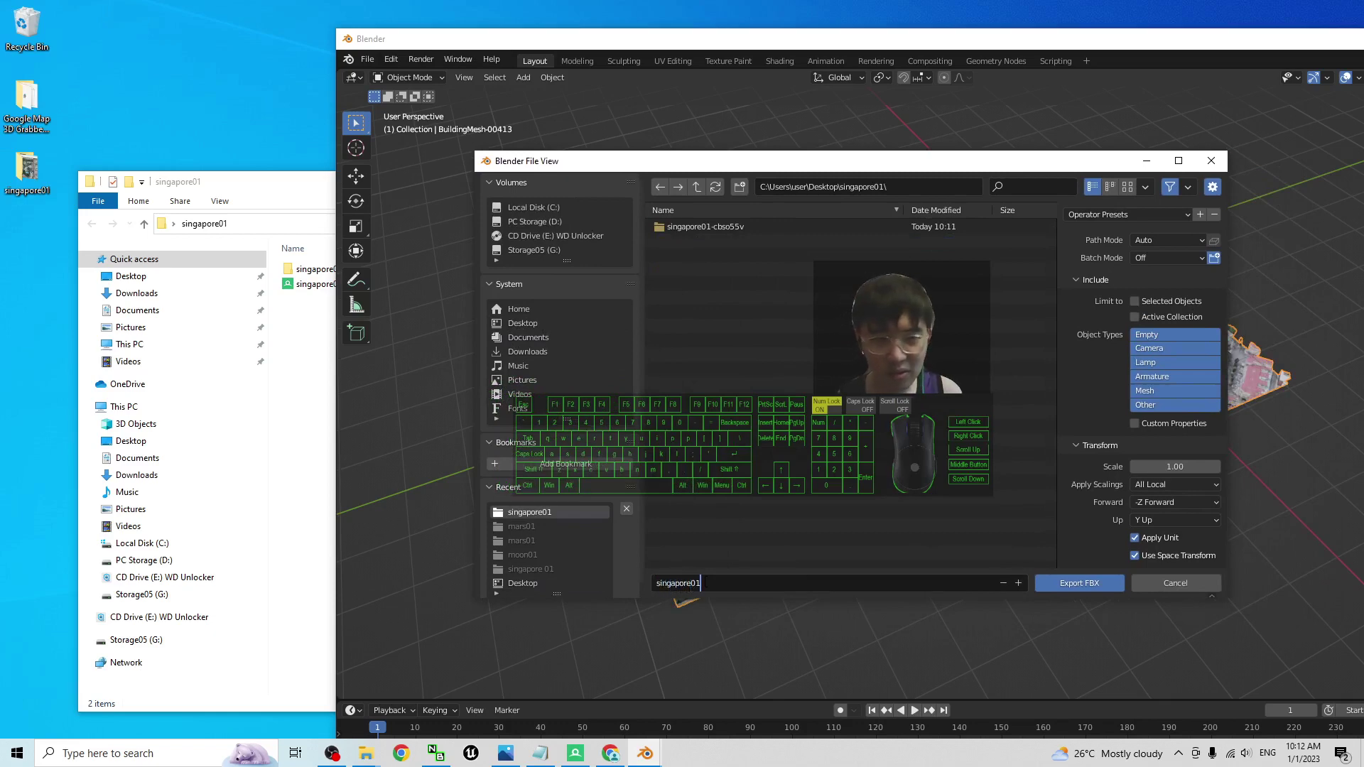
left_click_drag(1060, 164, 916, 165)
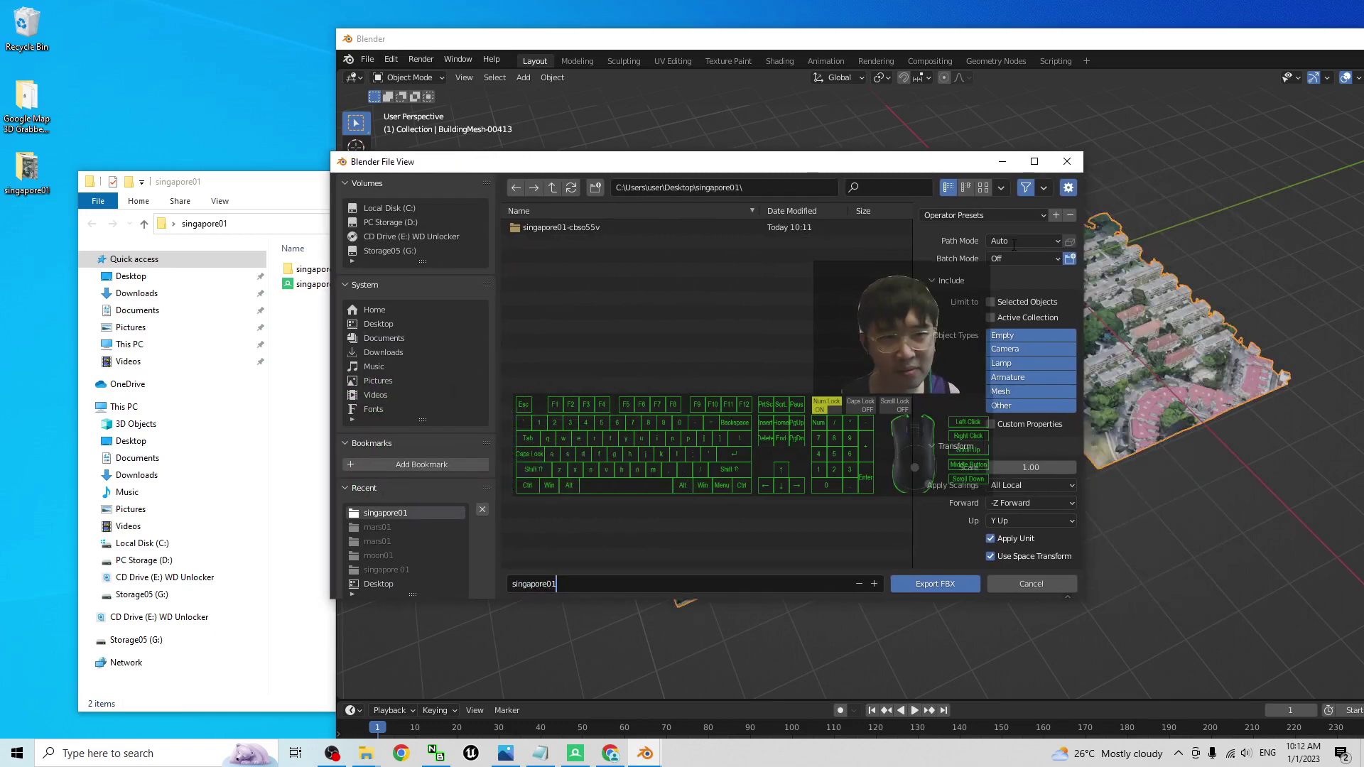
key("Return")
- Set the Path Mode to Copy with embedded textures and export the FBX file
left_click(1058, 240)
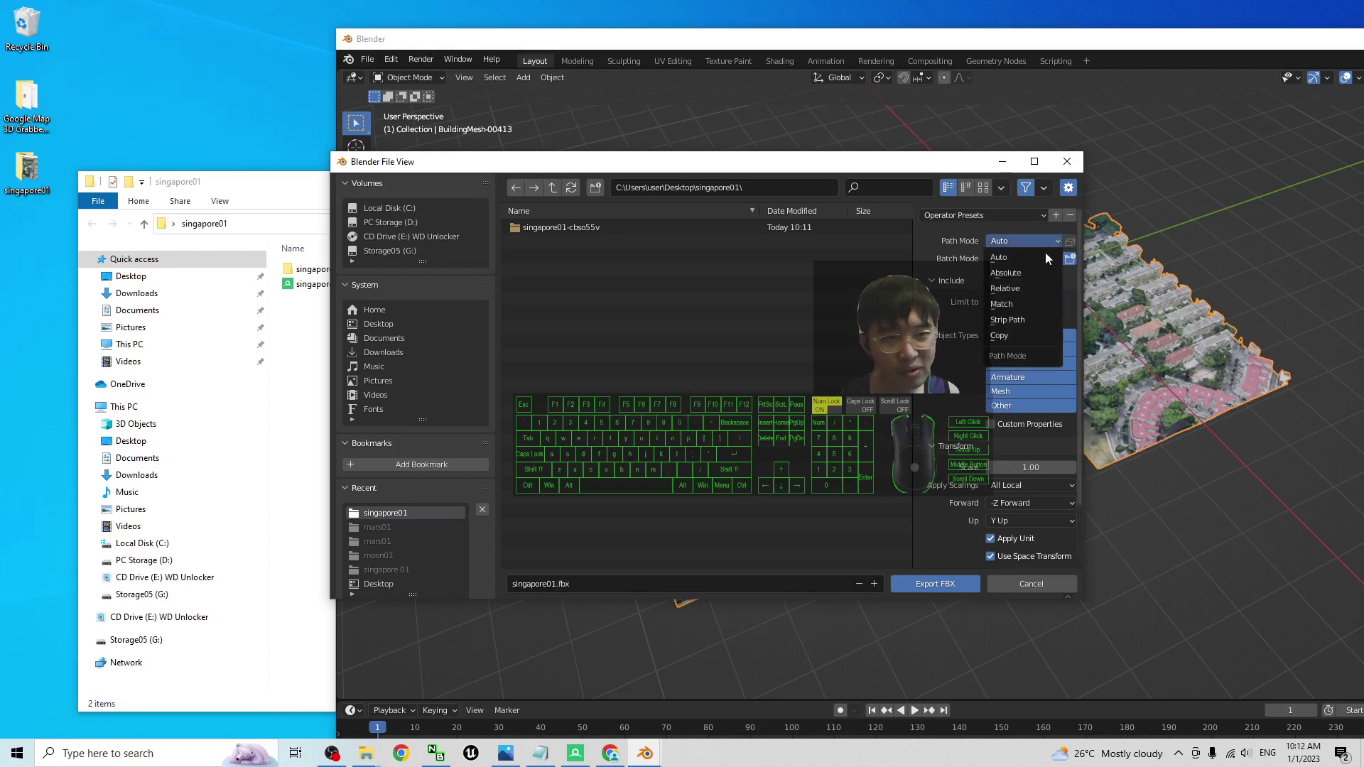
left_click(1013, 334)
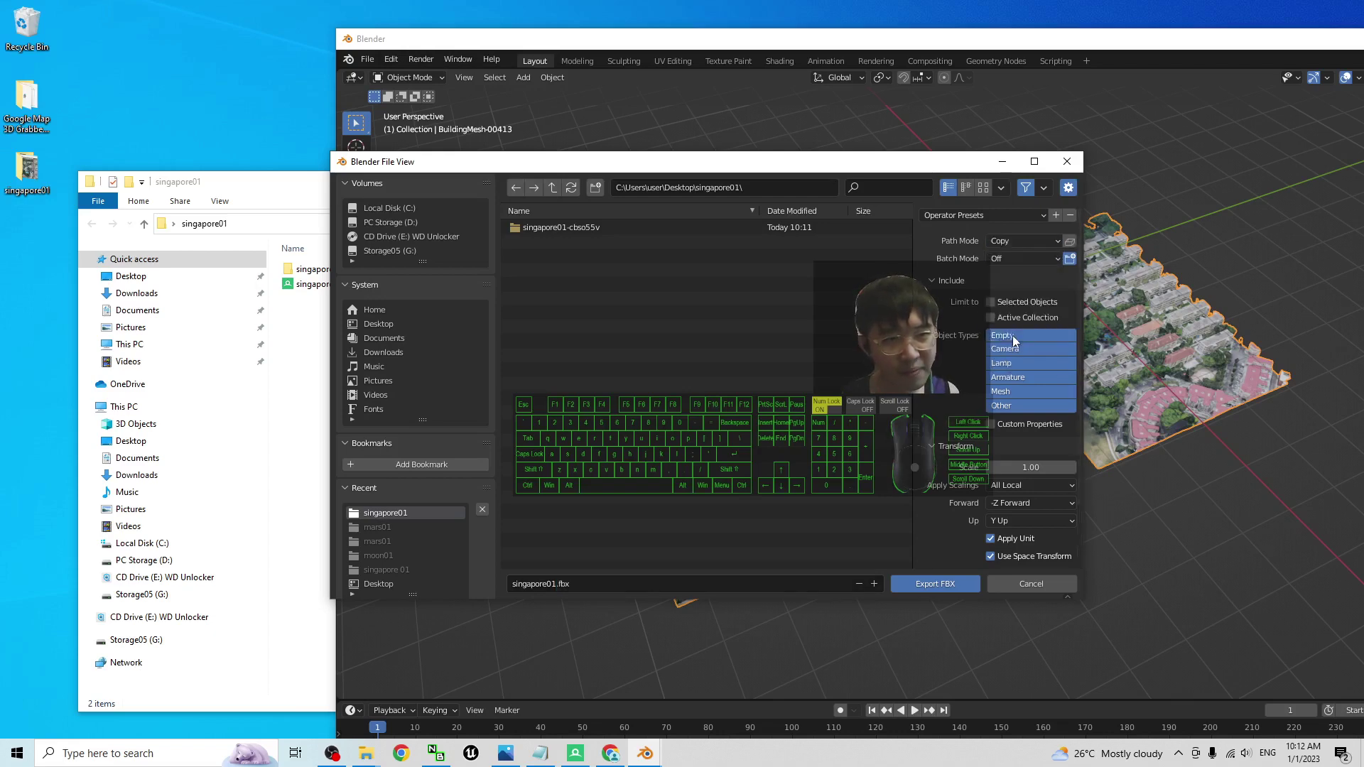
left_click(1069, 240)
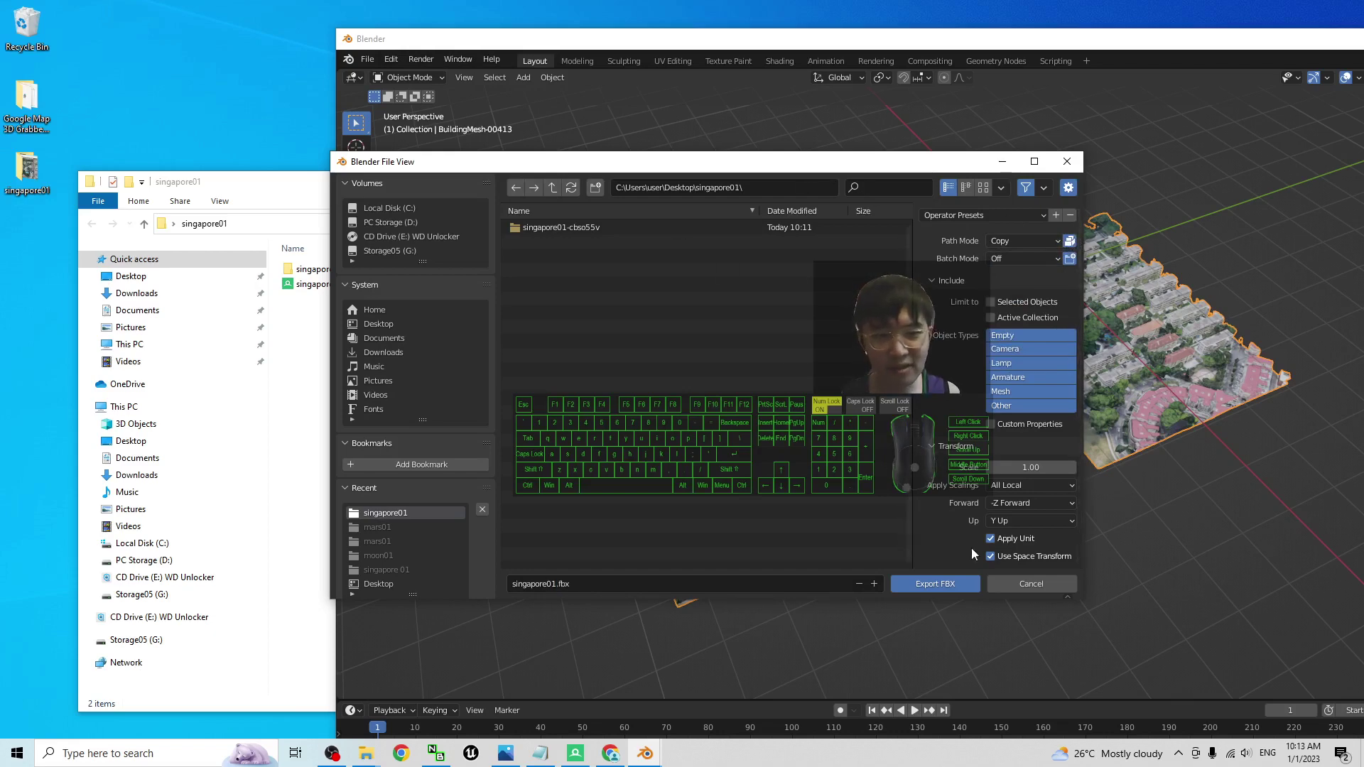
left_click(946, 584)
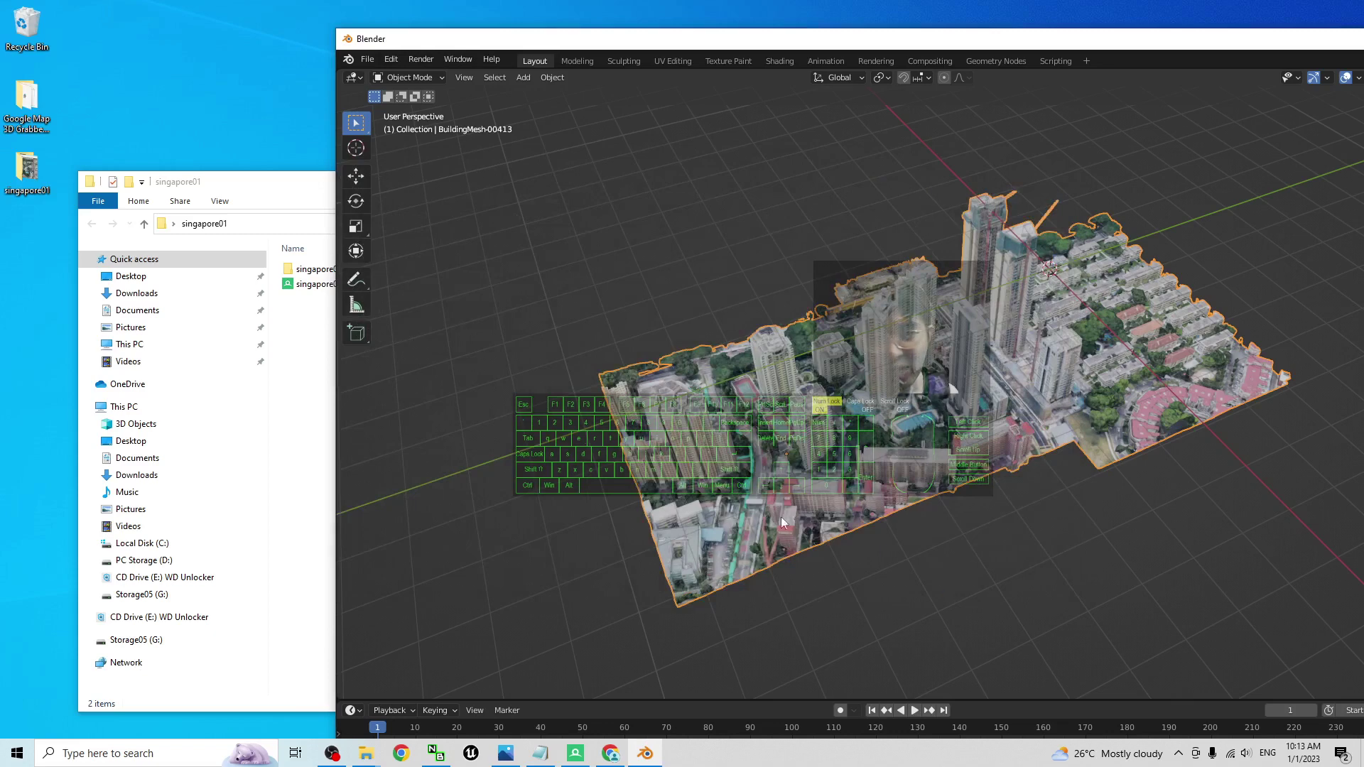
- Open the exported singapore01.fbx from the singapore01 folder in 3D Viewer and maximize the viewer
left_click(283, 199)
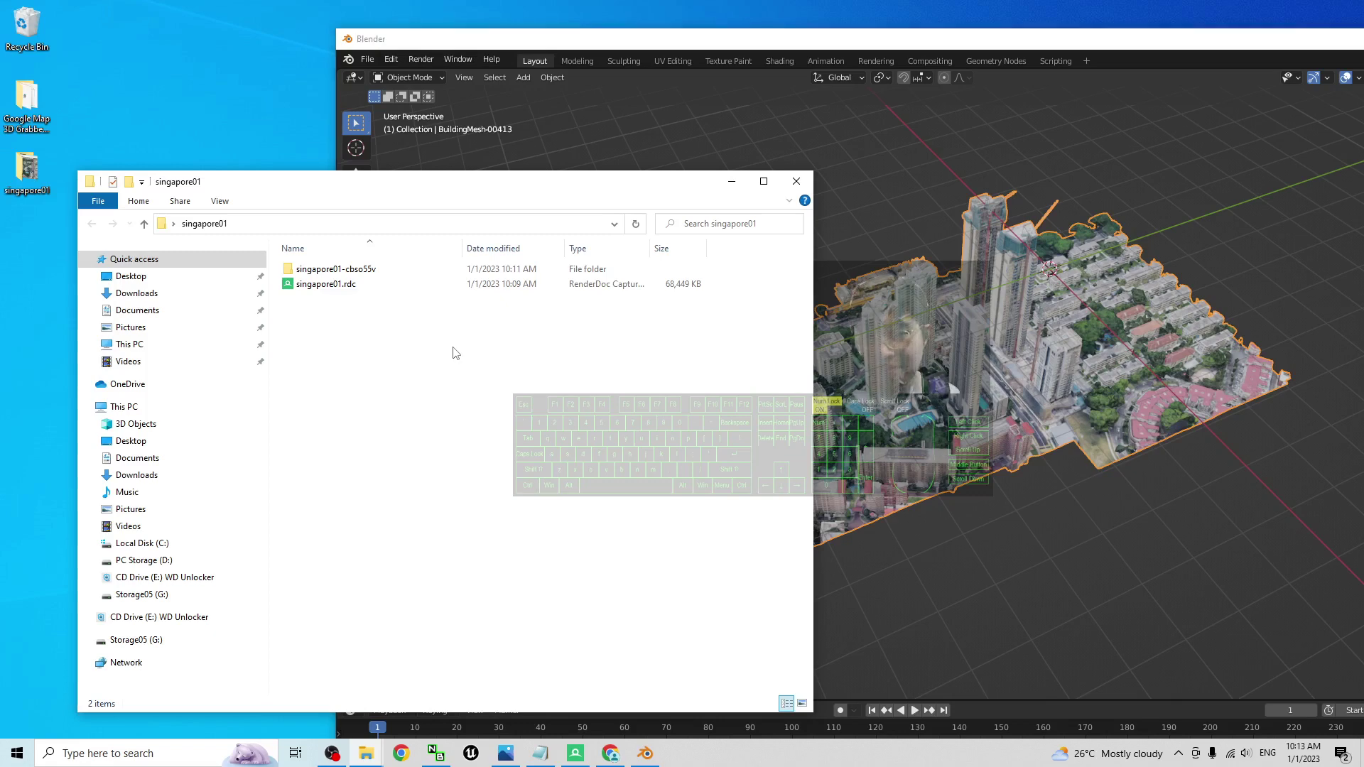
left_click(315, 287)
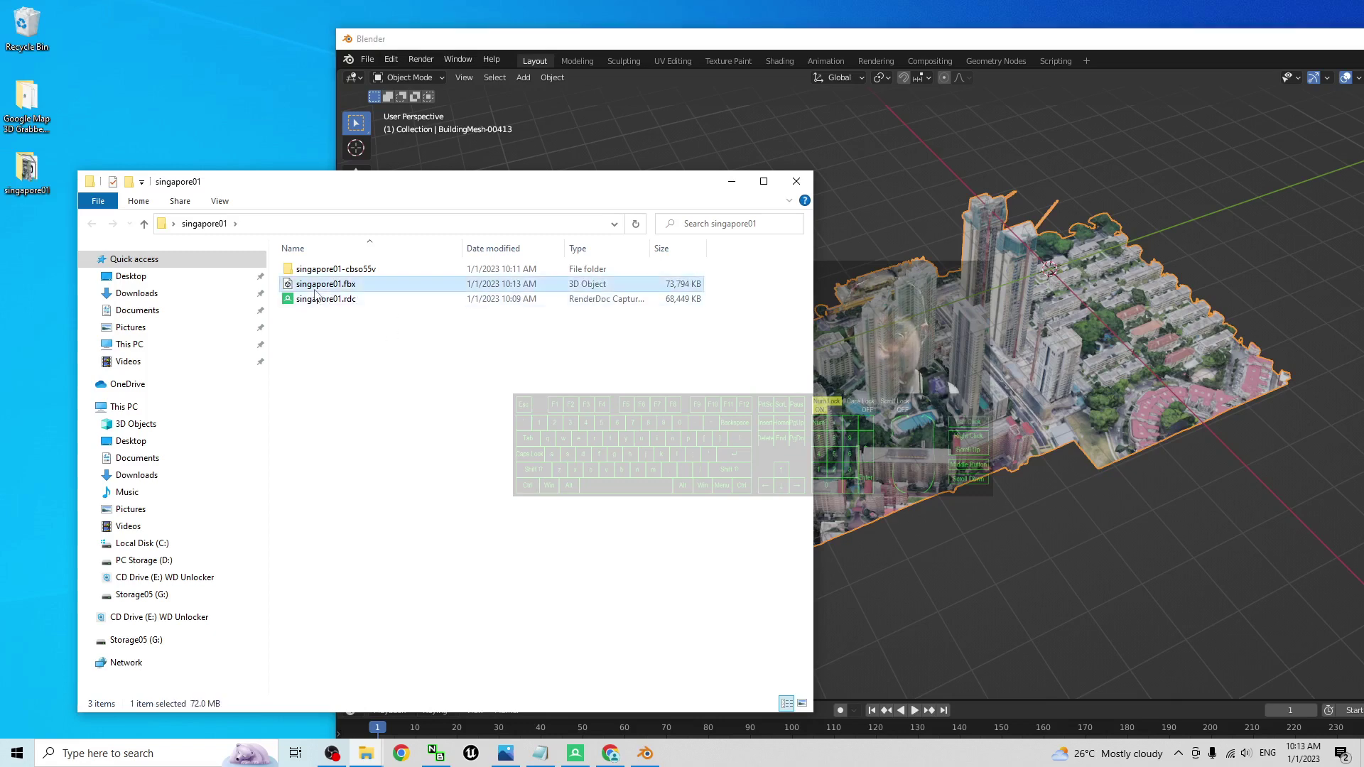
double_click(324, 286)
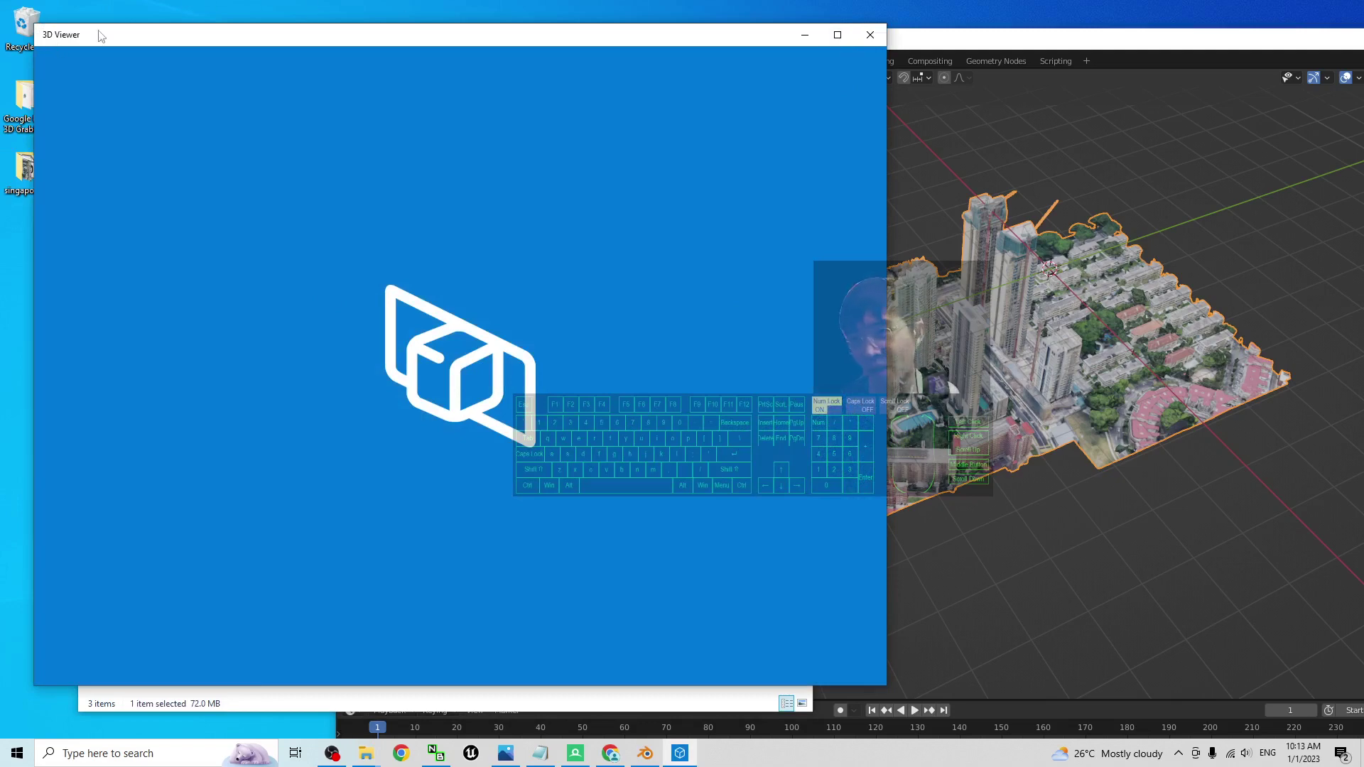
left_click(838, 36)
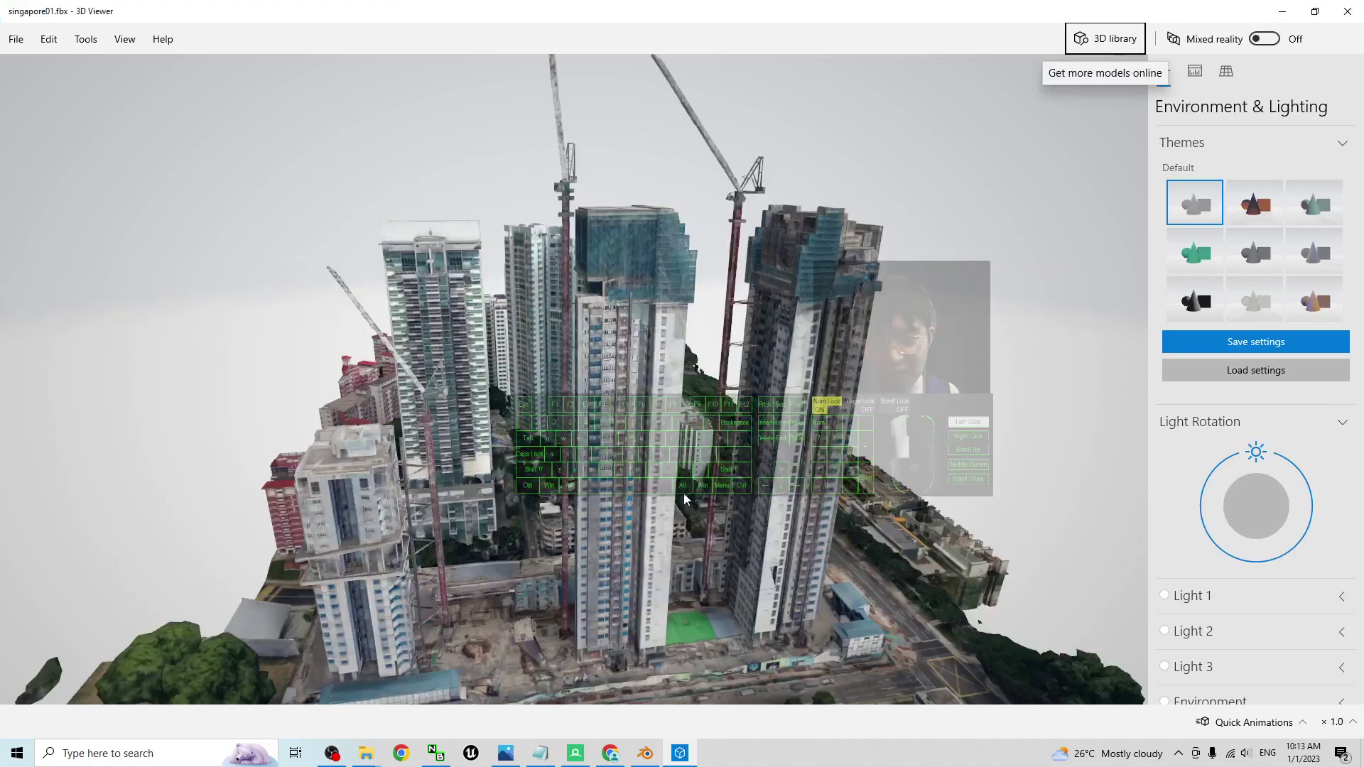
- Inspect the textured buildings in 3D Viewer from different angles and distances, and close the viewer
left_click_drag(684, 494, 846, 477)
scroll(631, 473, "down", 8)
scroll(631, 472, "up", 5)
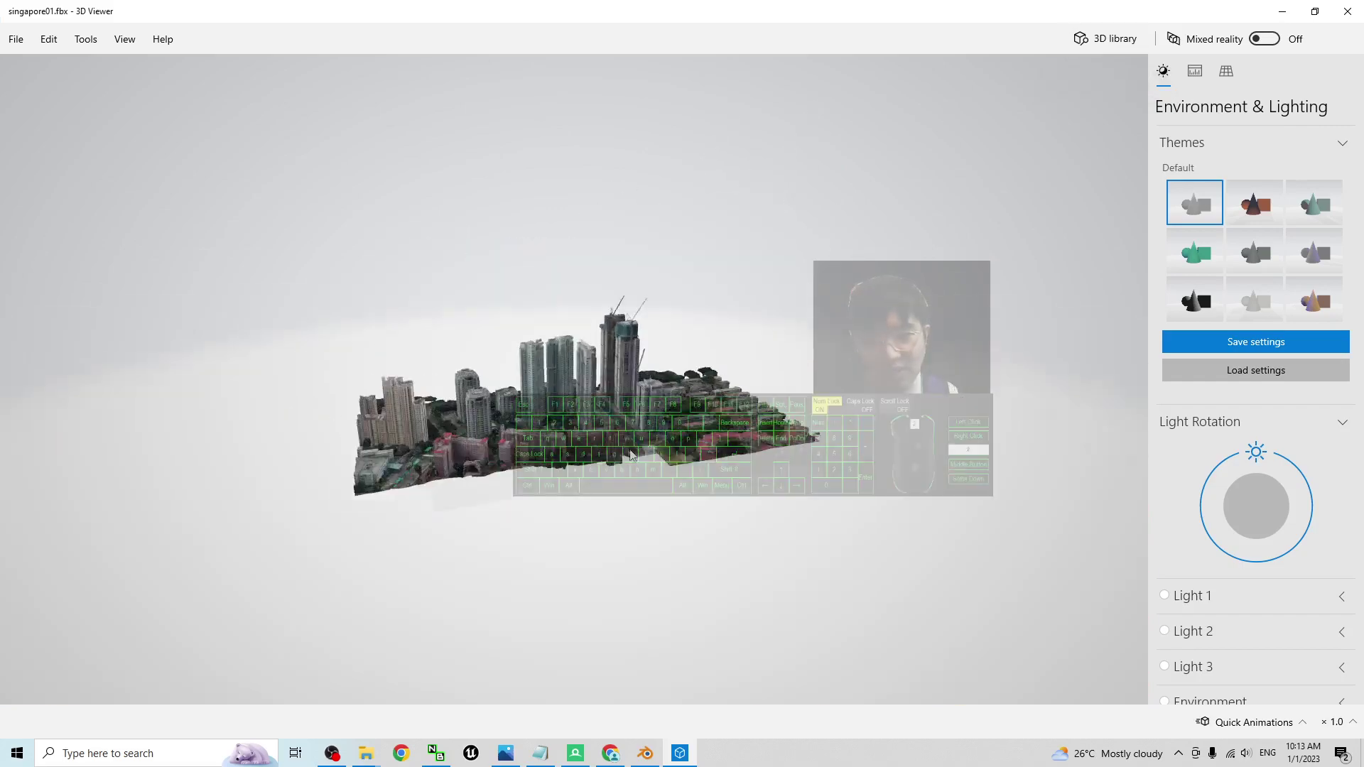
left_click_drag(631, 472, 628, 522)
left_click(1353, 9)
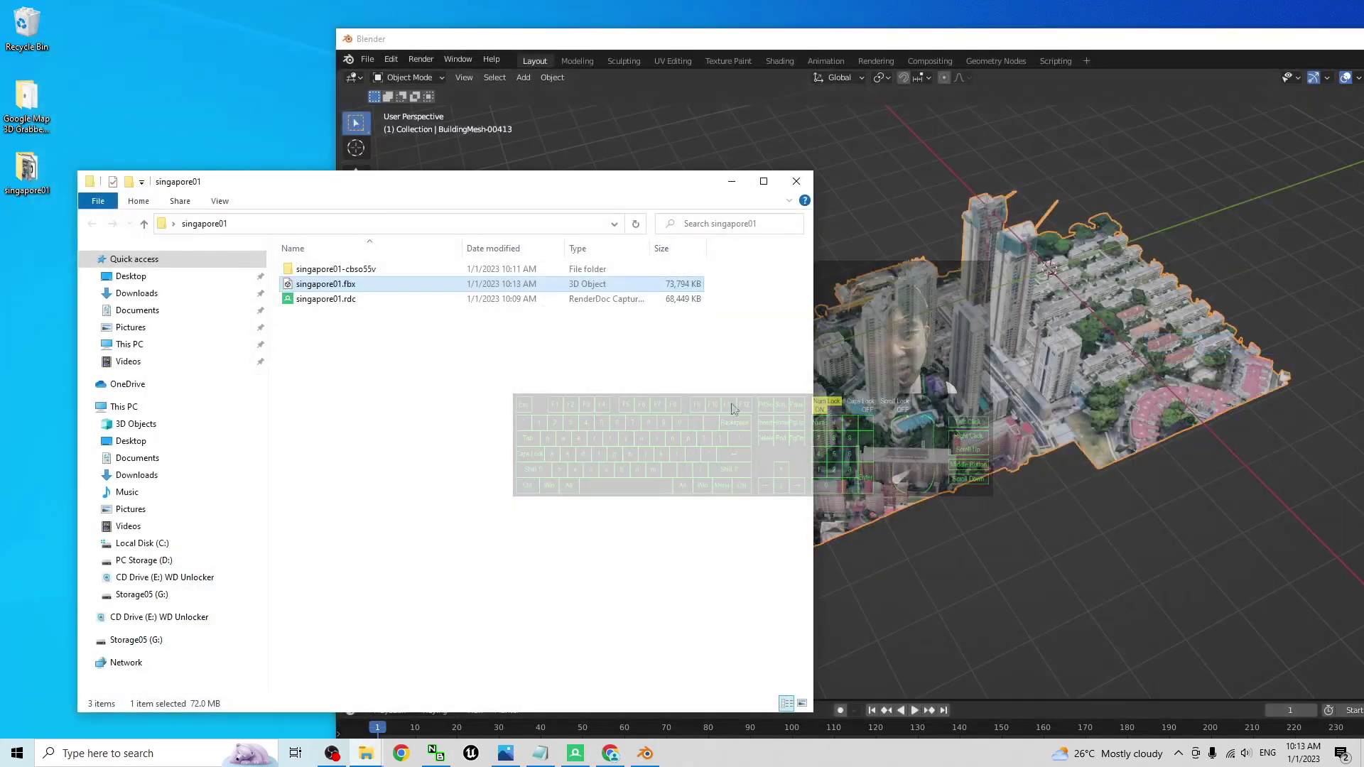
- View the cover.jpg image and minimize its window
left_click(506, 755)
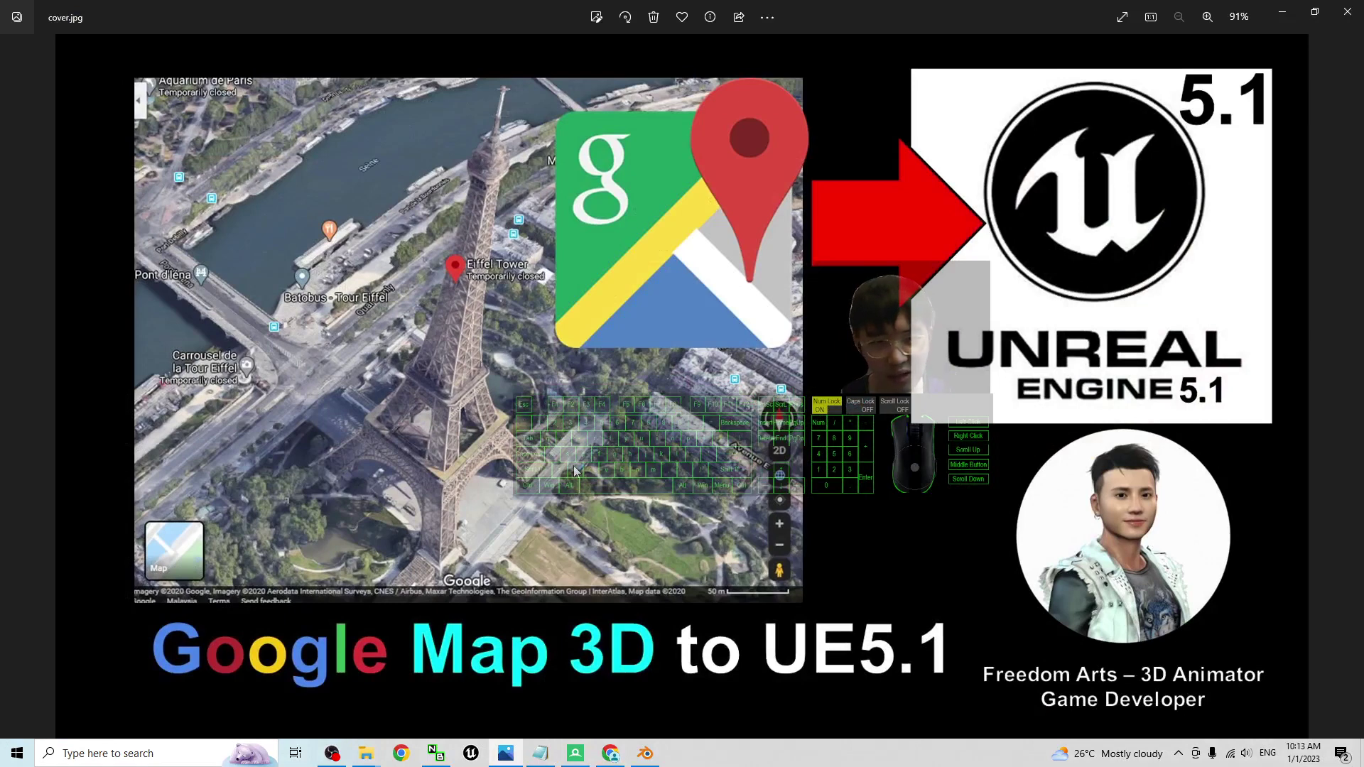
left_click(1284, 19)
- Close Blender without saving the changes, minimize the Blender 3.0 folder window and reposition the singapore01 folder window
left_click_drag(1097, 44, 737, 84)
left_click(1324, 80)
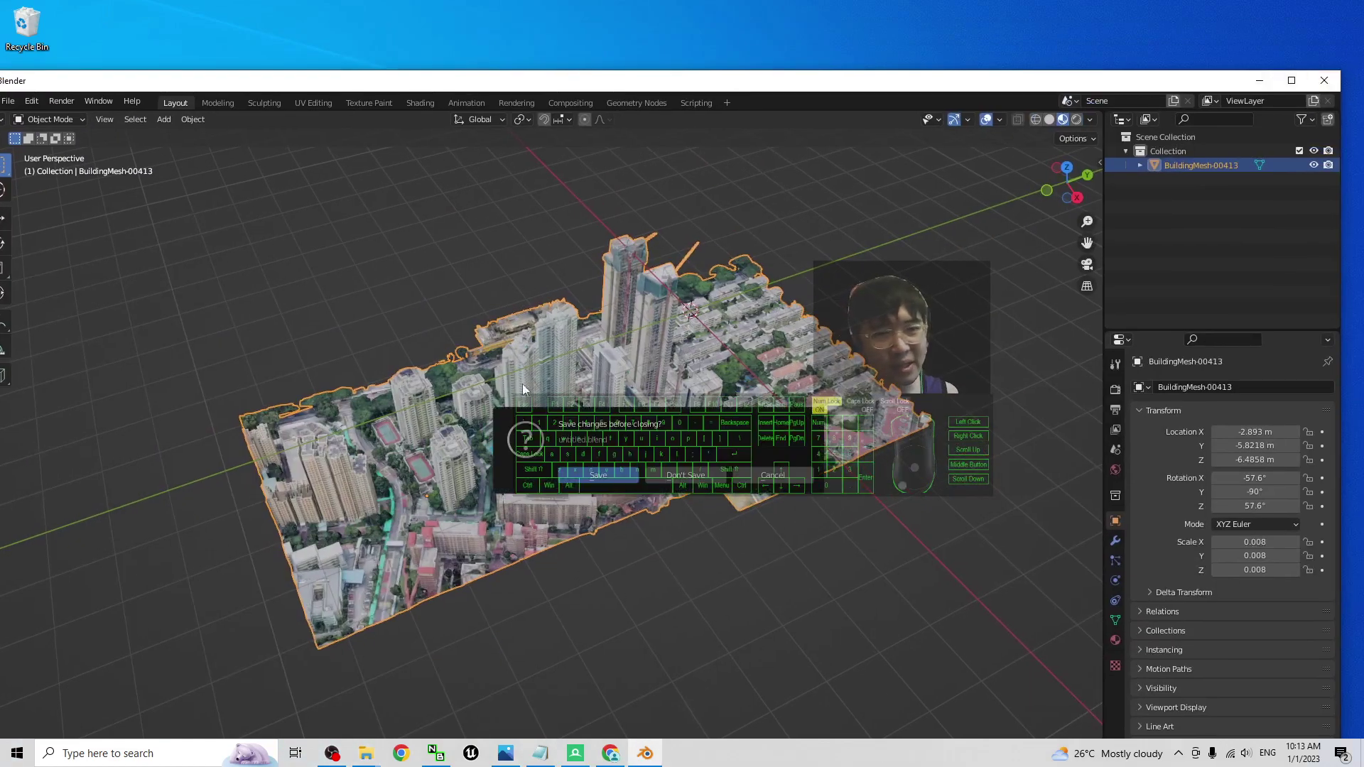
left_click(701, 475)
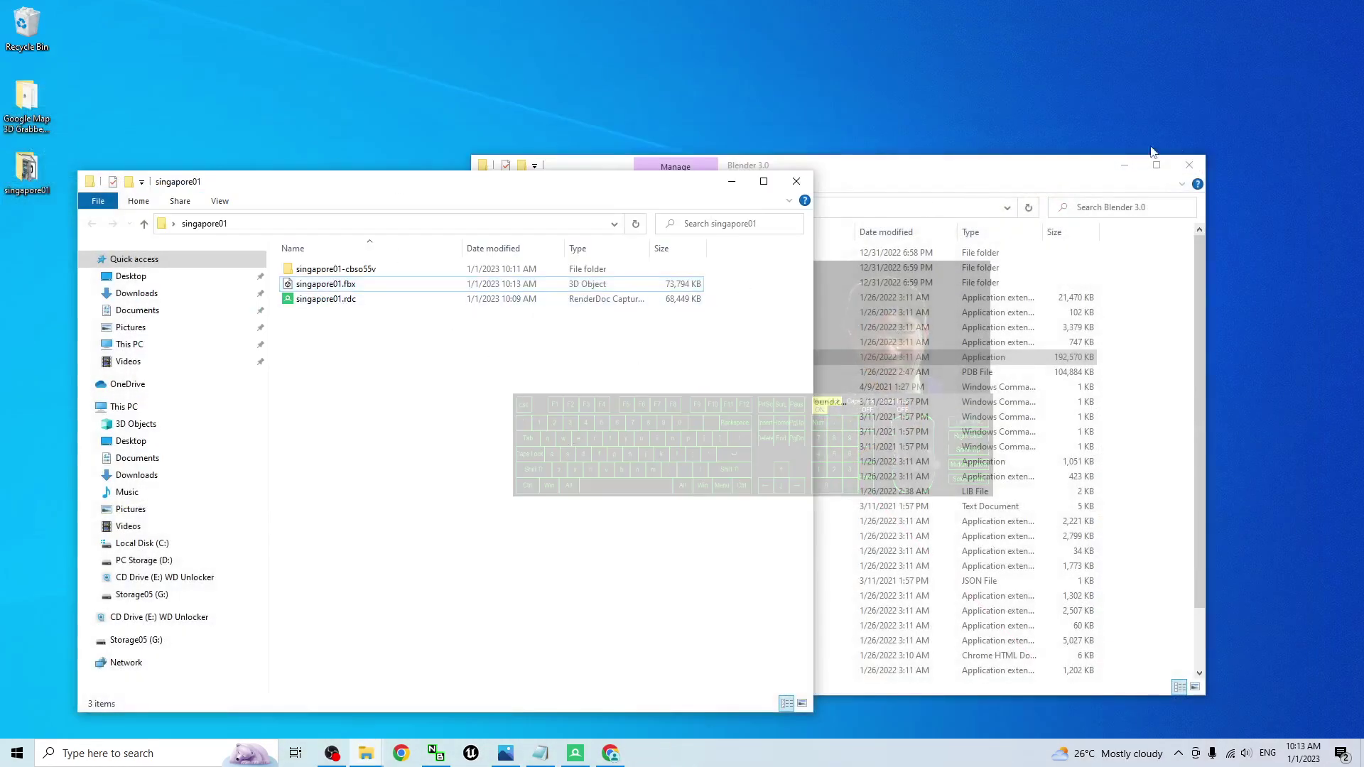
left_click(1134, 165)
left_click_drag(633, 182, 725, 112)
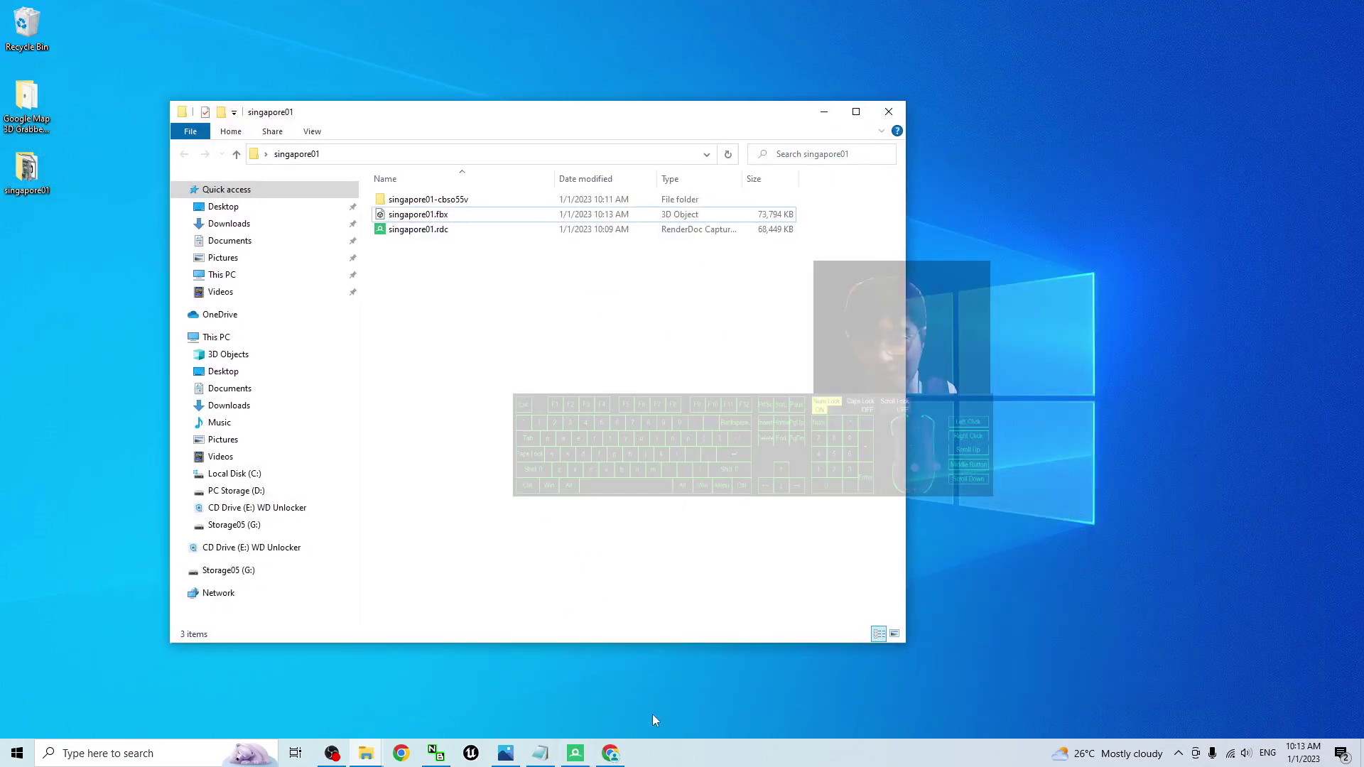
- Launch Unreal Editor 5.1 and decline the graphics driver download
left_click(470, 698)
left_click(917, 470)
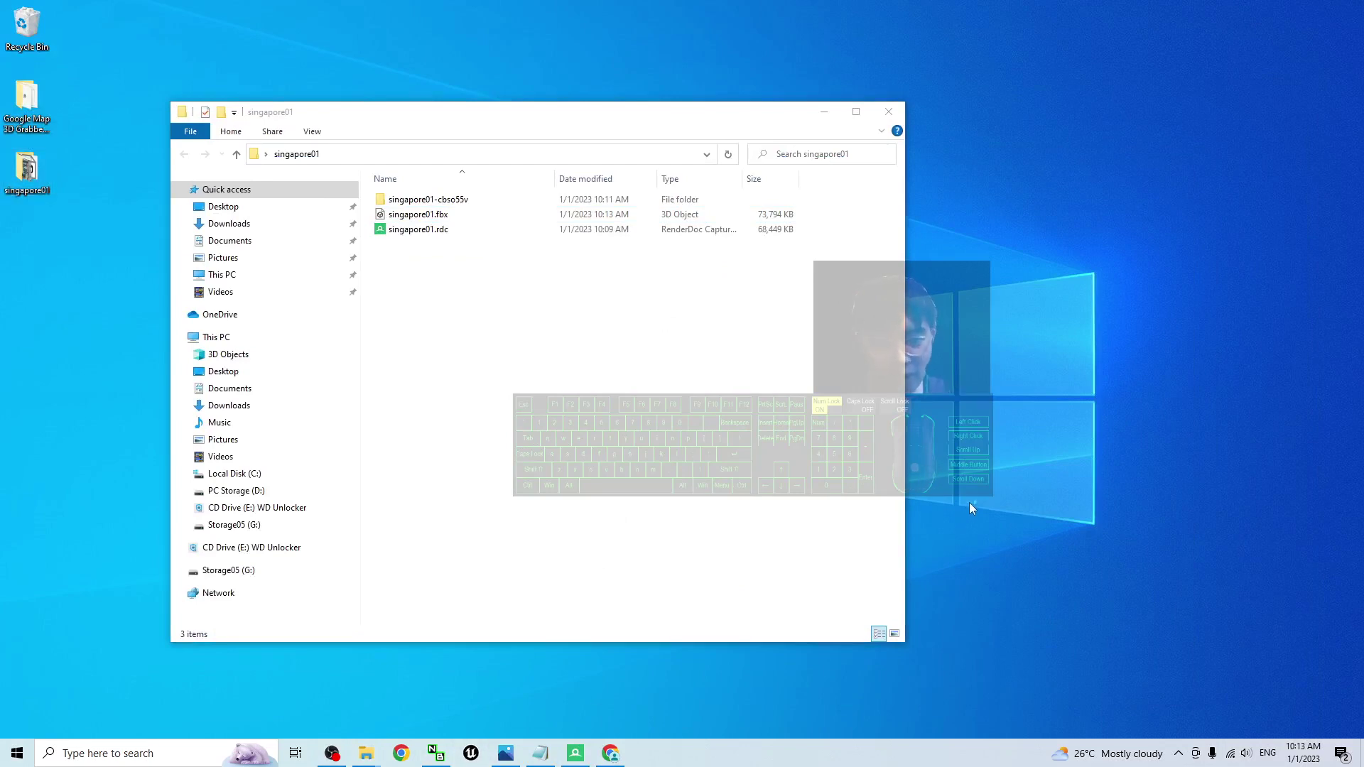
left_click(472, 753)
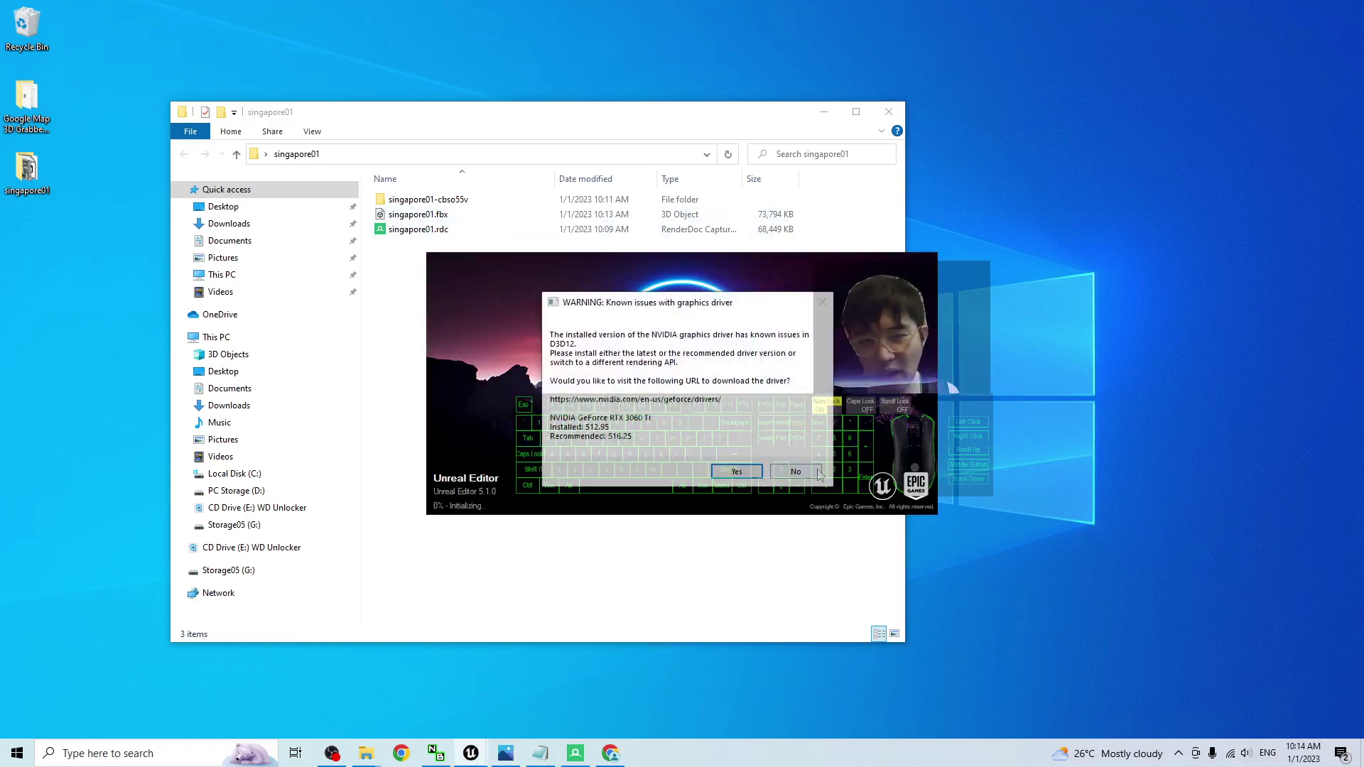
left_click(818, 473)
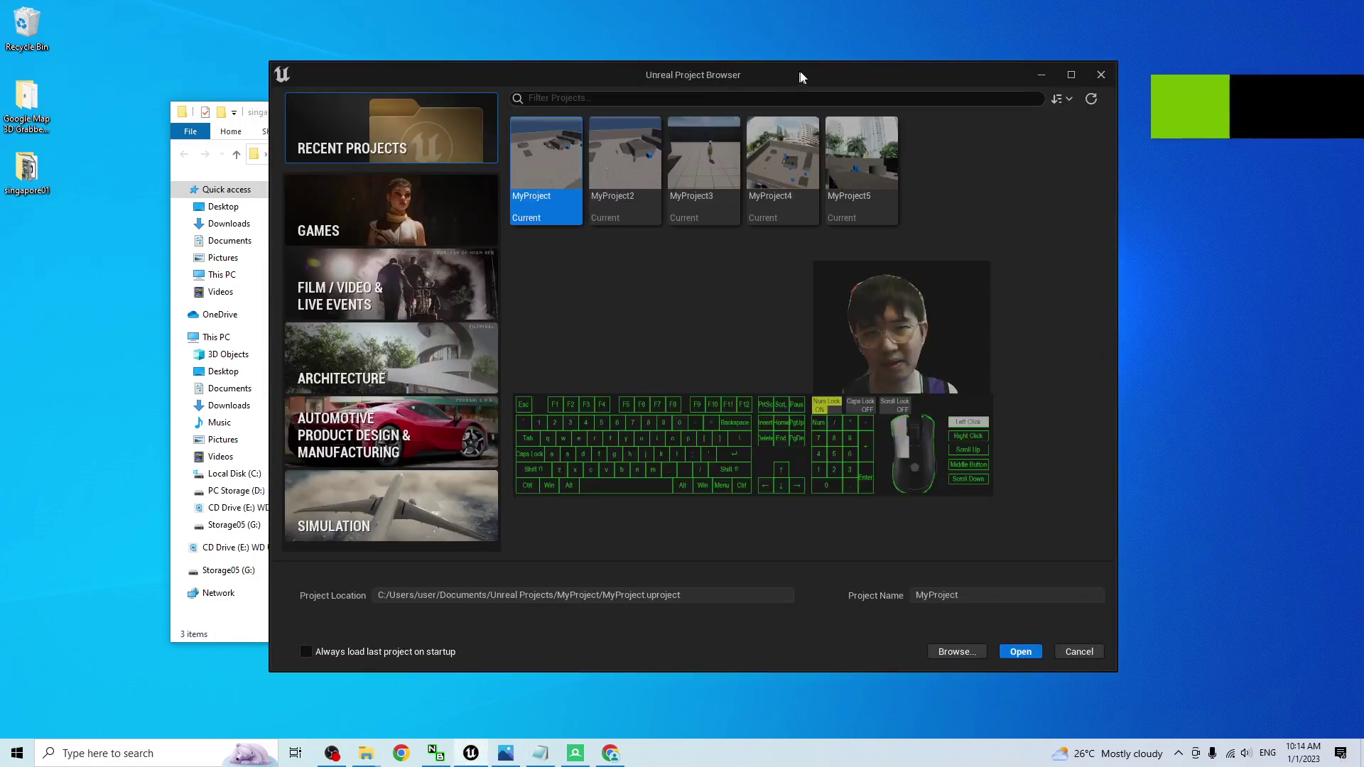
- Create the Games project MyProject6 from the Third Person template and decline the graphics driver download
left_click(368, 214)
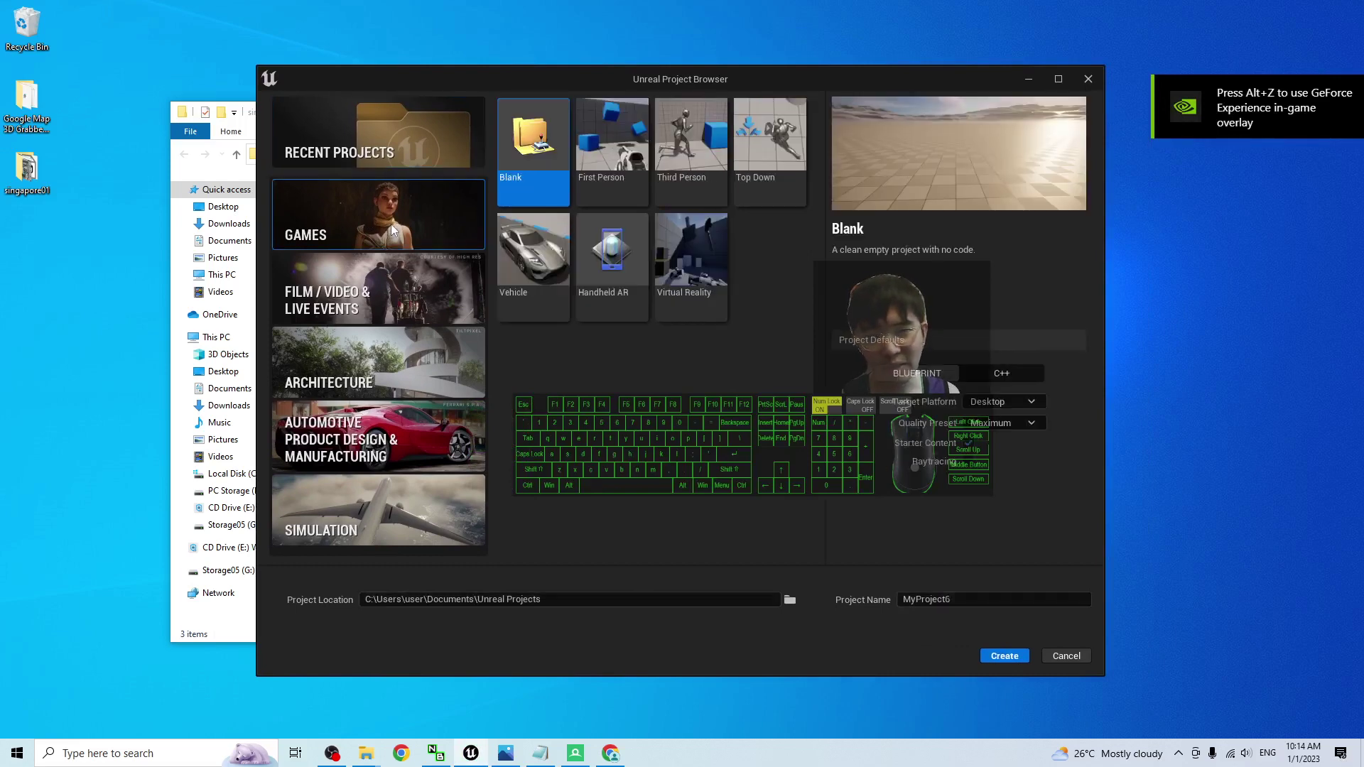
left_click(696, 140)
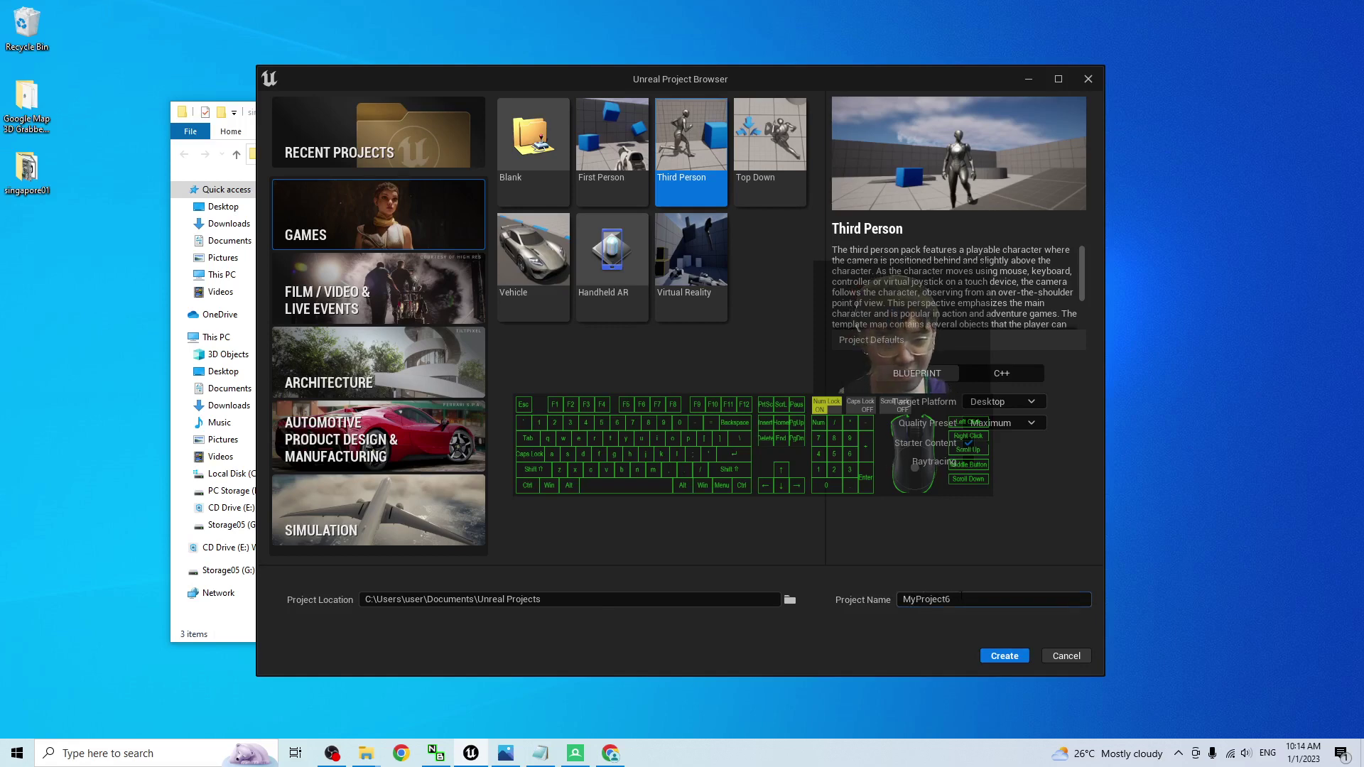
left_click(1005, 658)
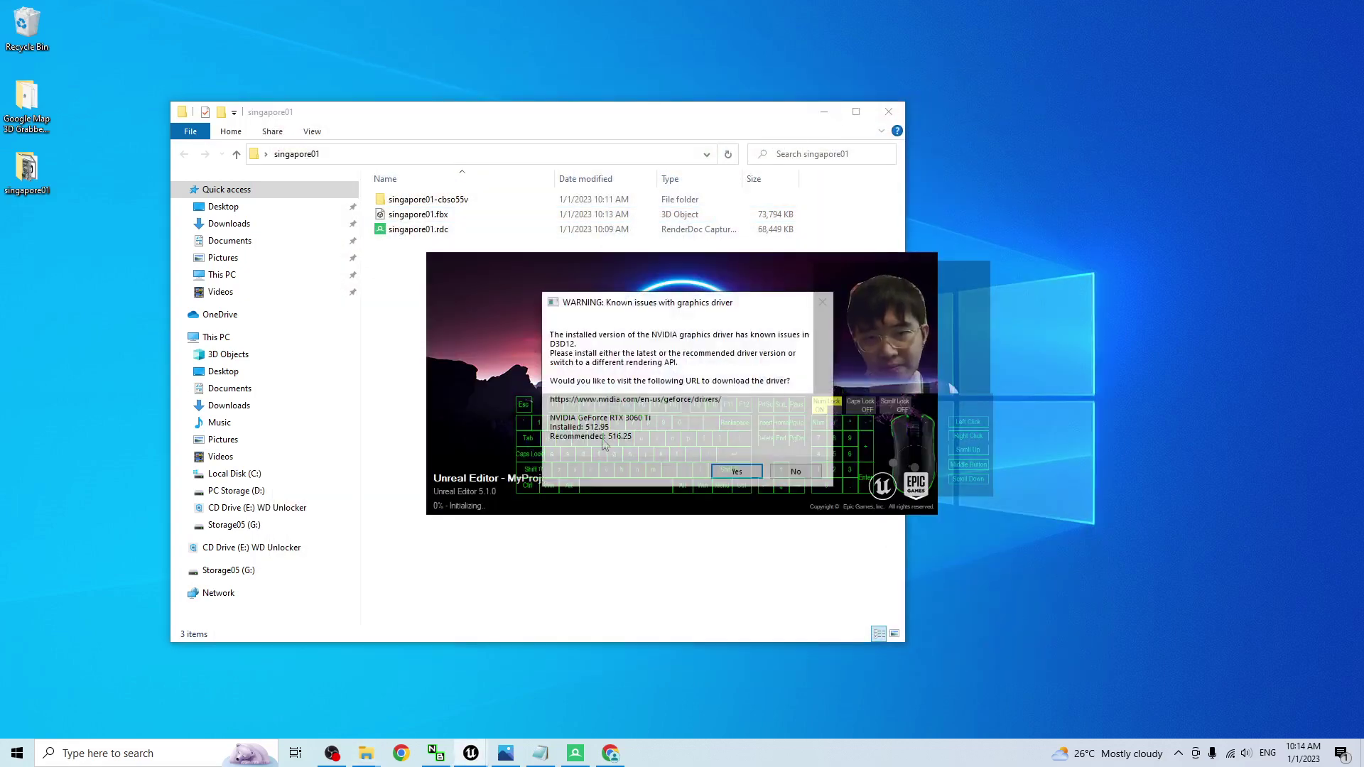
left_click(796, 472)
left_click(835, 116)
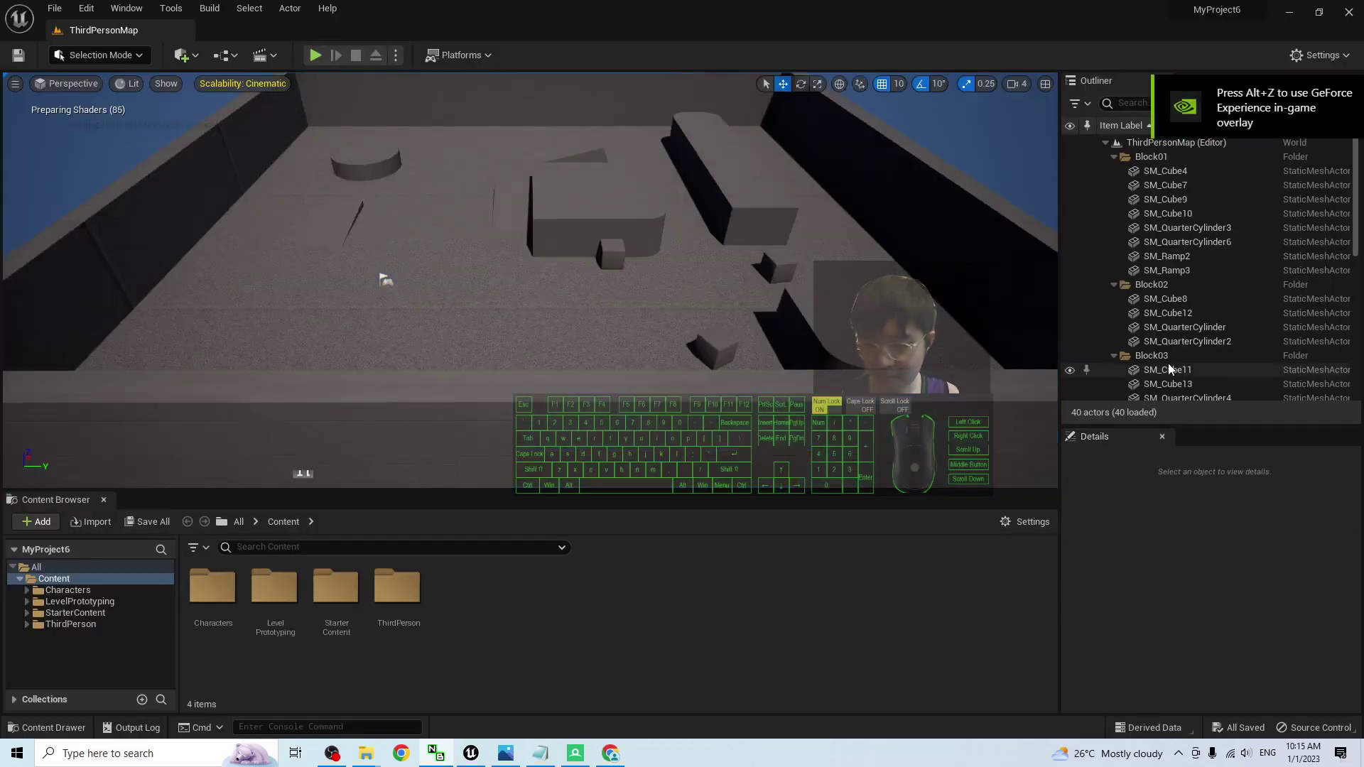
- Play-test the third-person level by running and jumping the character around the blocks, and stop the play session
scroll(645, 213, "down", 4)
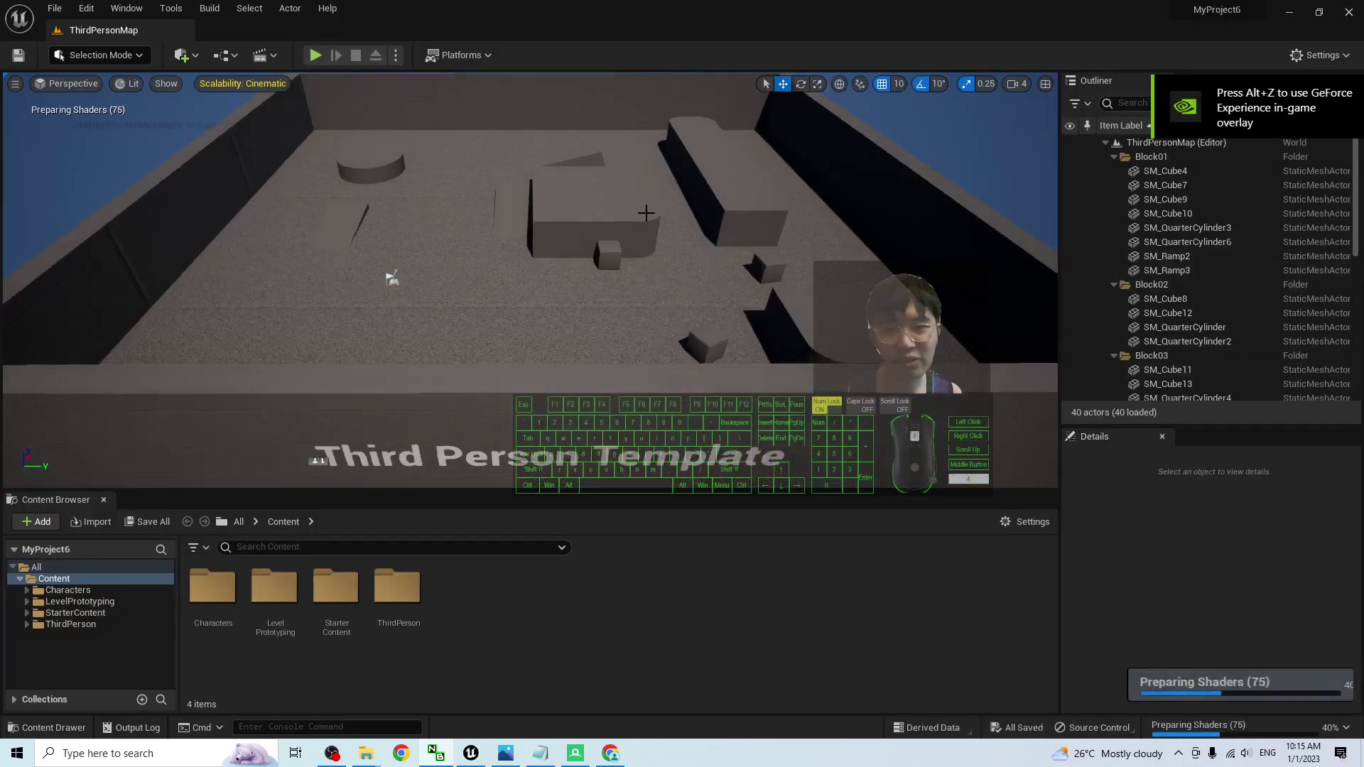
scroll(646, 213, "down", 10)
right_click_drag(655, 377, 697, 430)
key("w")
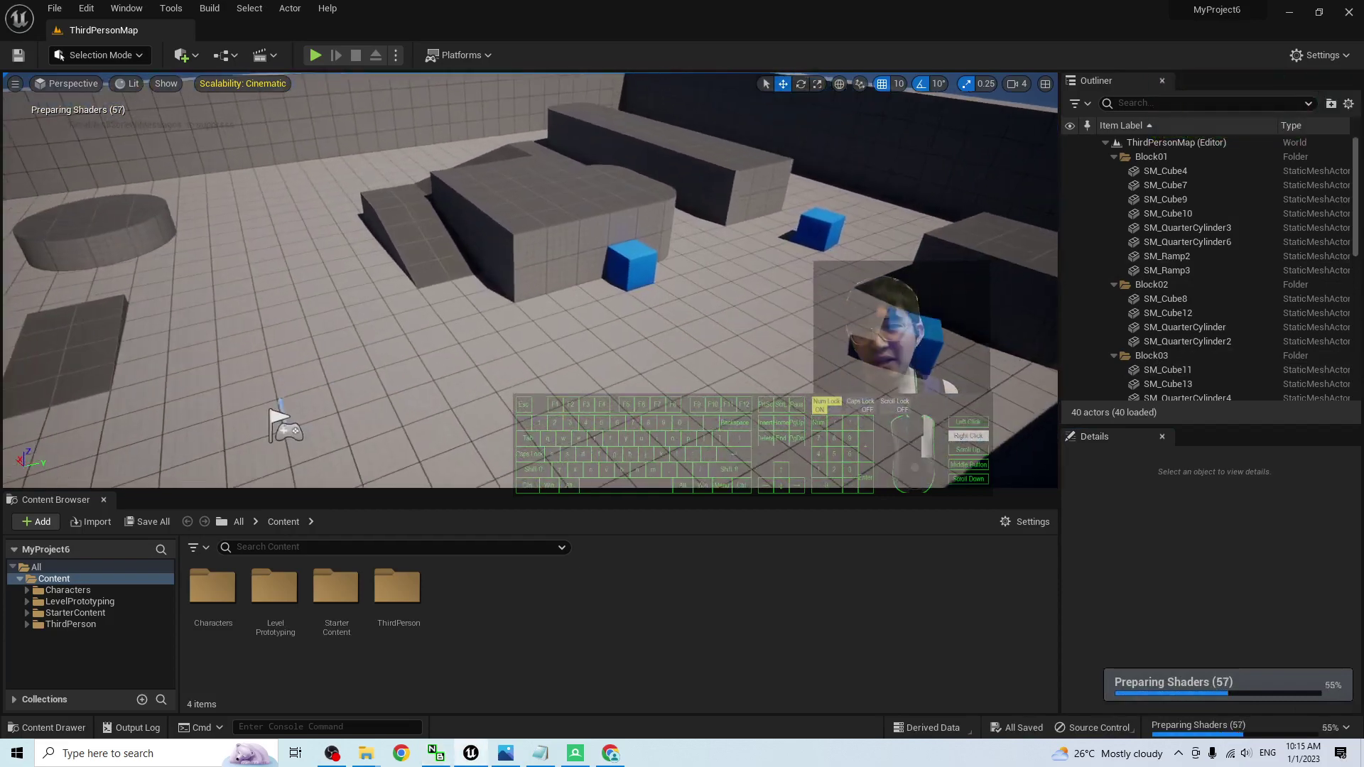
right_click_drag(86, 270, 93, 273)
left_click(315, 55)
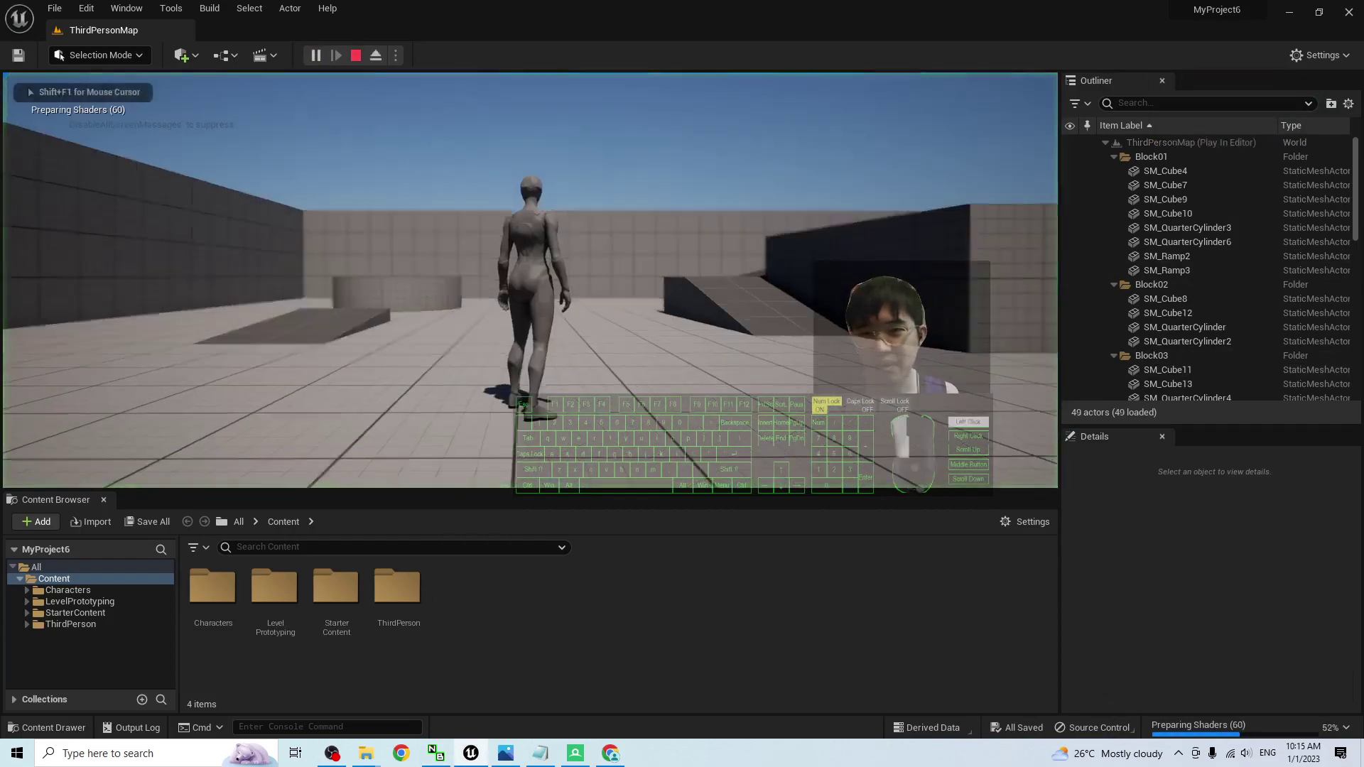
key("w")
key("d")
key("space")
key("a")
key("space")
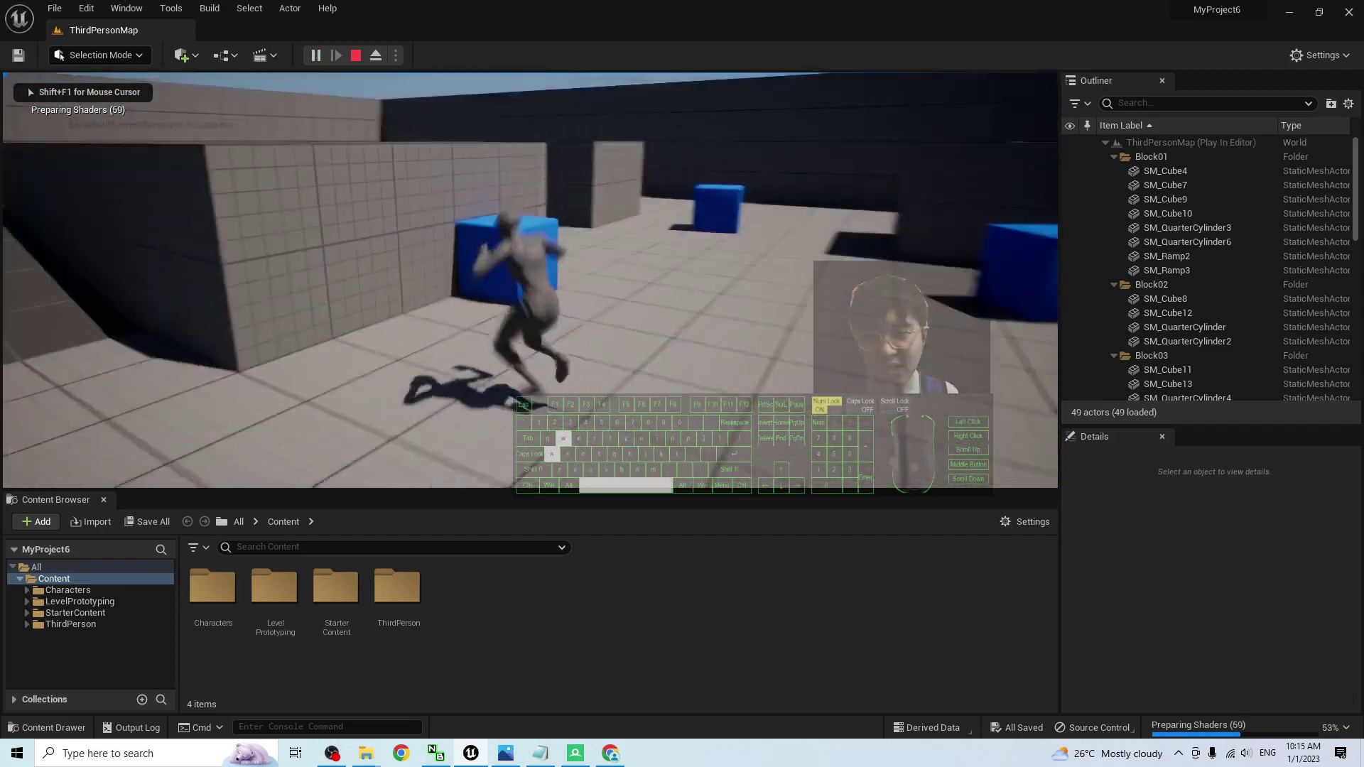
key("space")
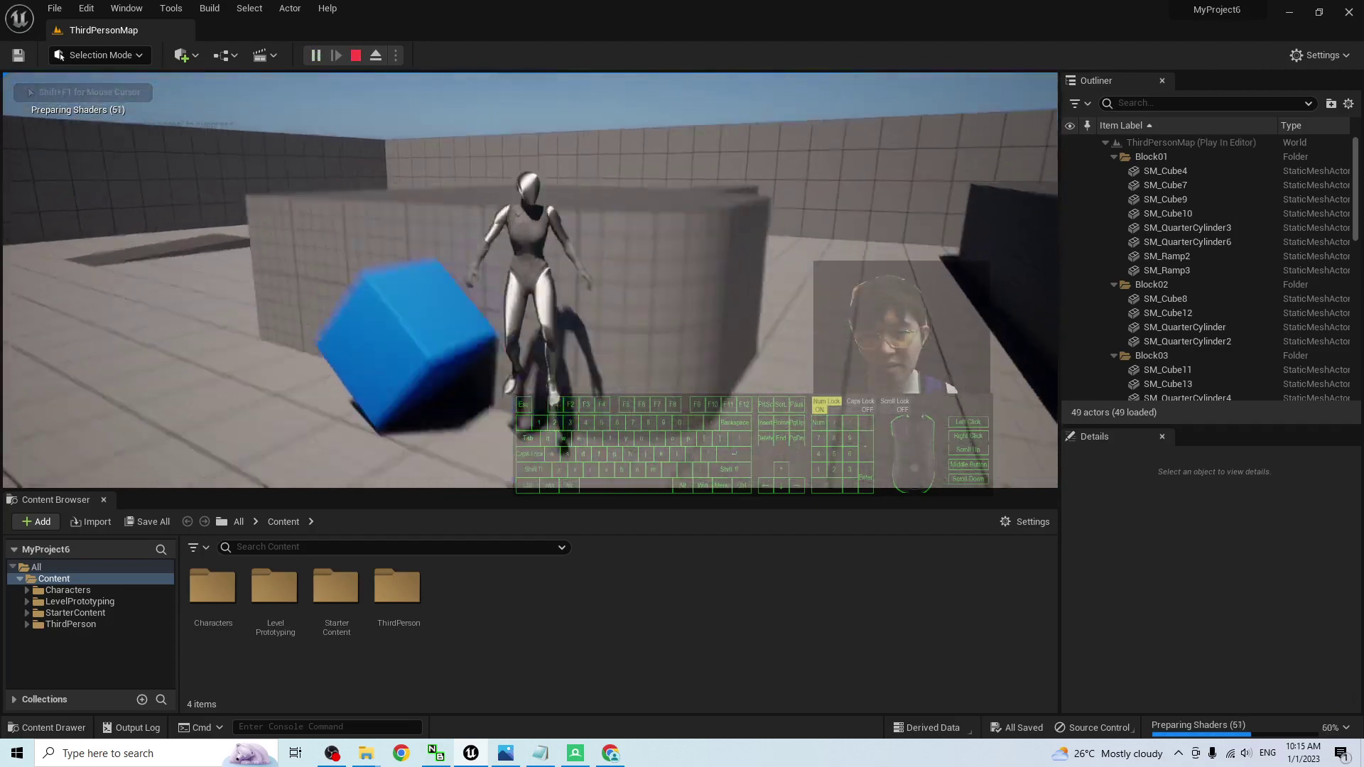
key("w")
key("space")
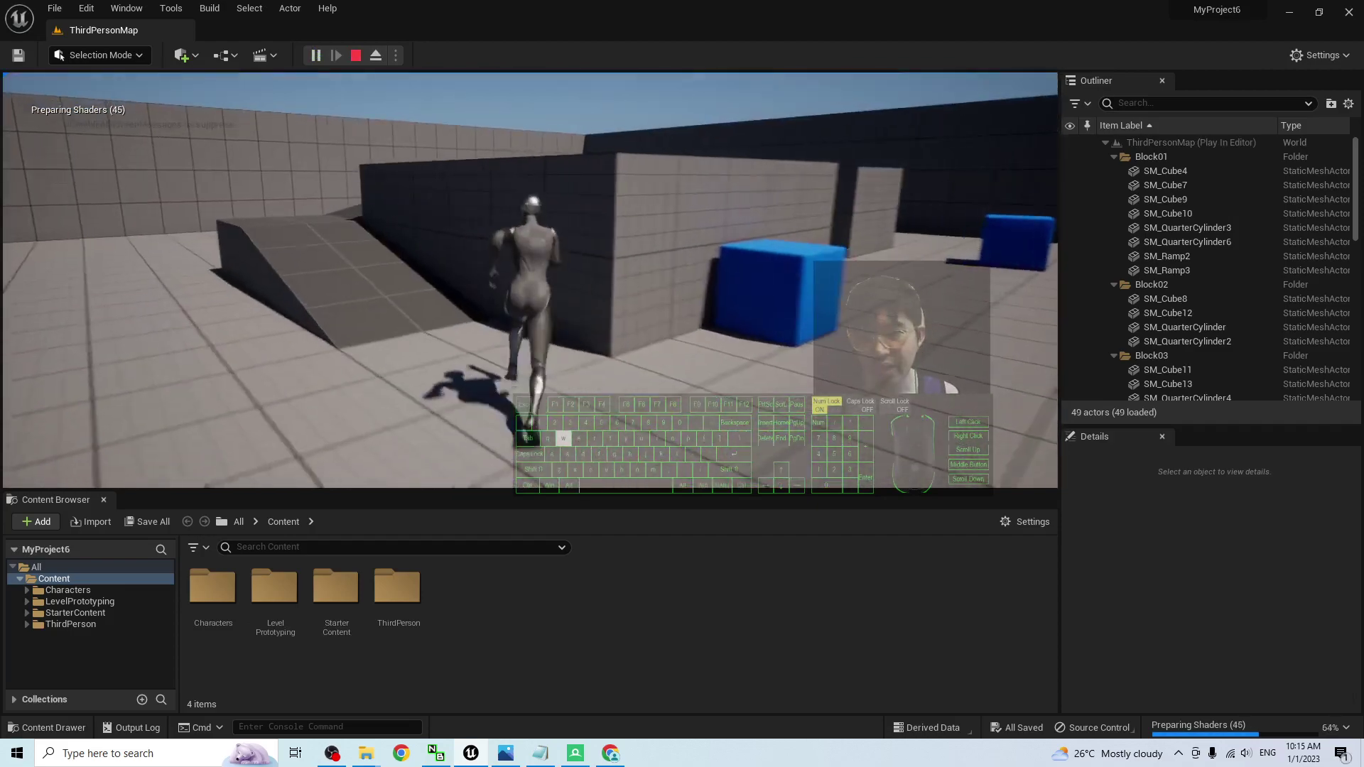
key("d")
key("space")
key("s")
key("space")
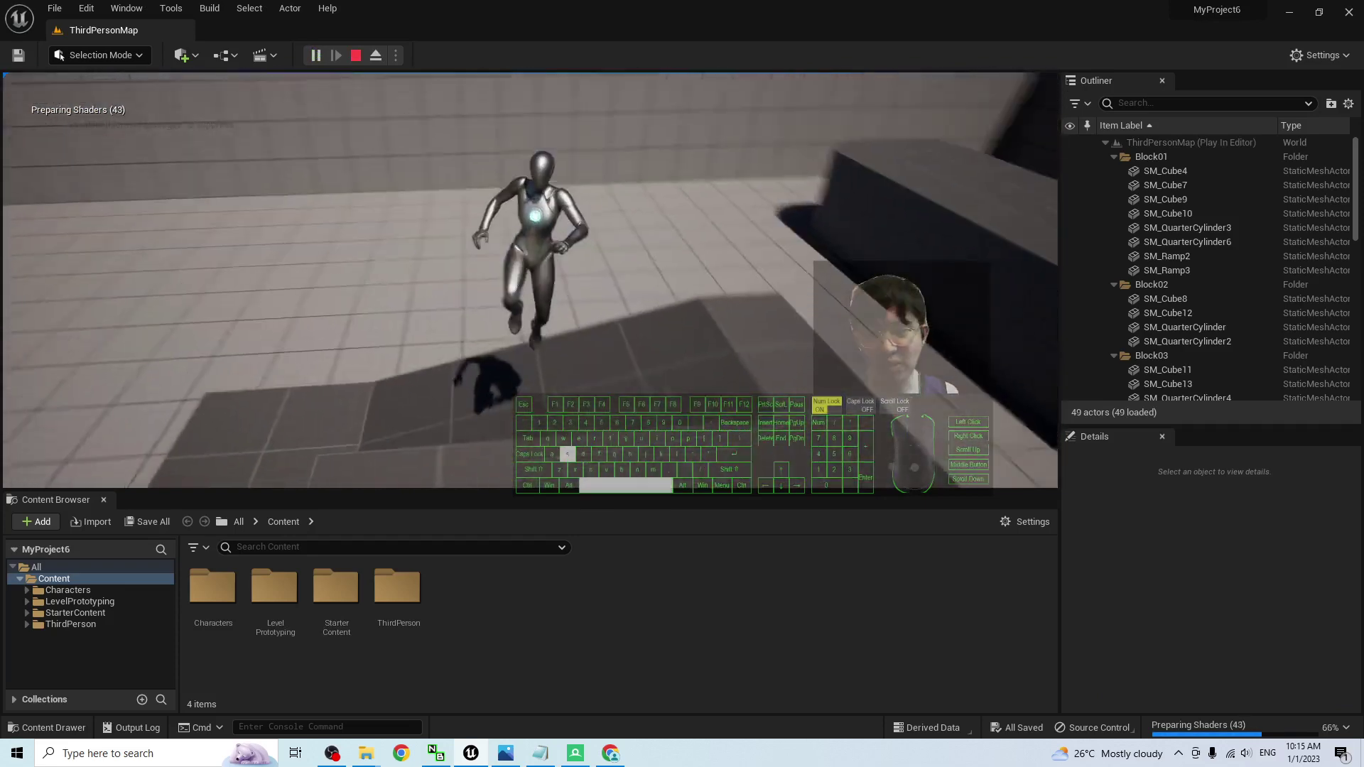
key("Escape")
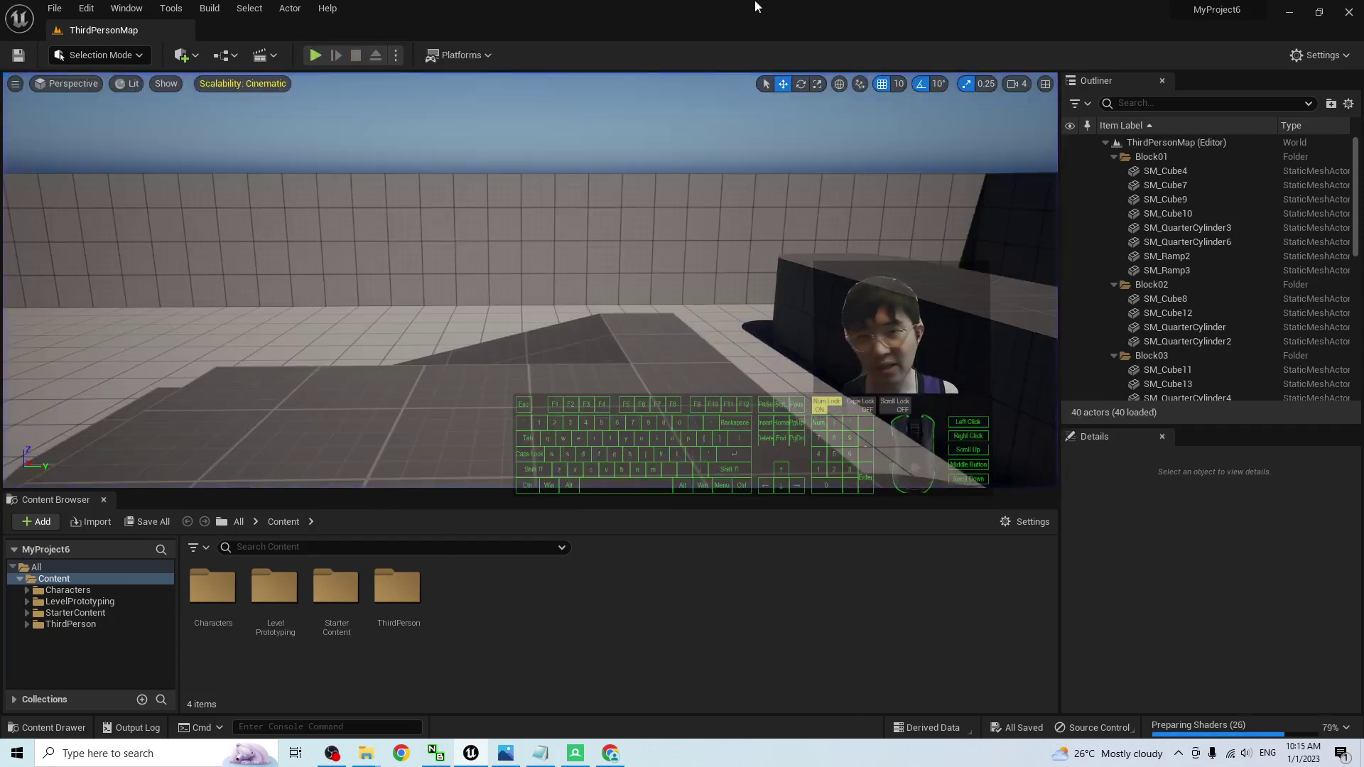
- Close the Content Browser and reopen it as Content Browser 1
left_click_drag(756, 6, 767, 58)
left_click(1190, 62)
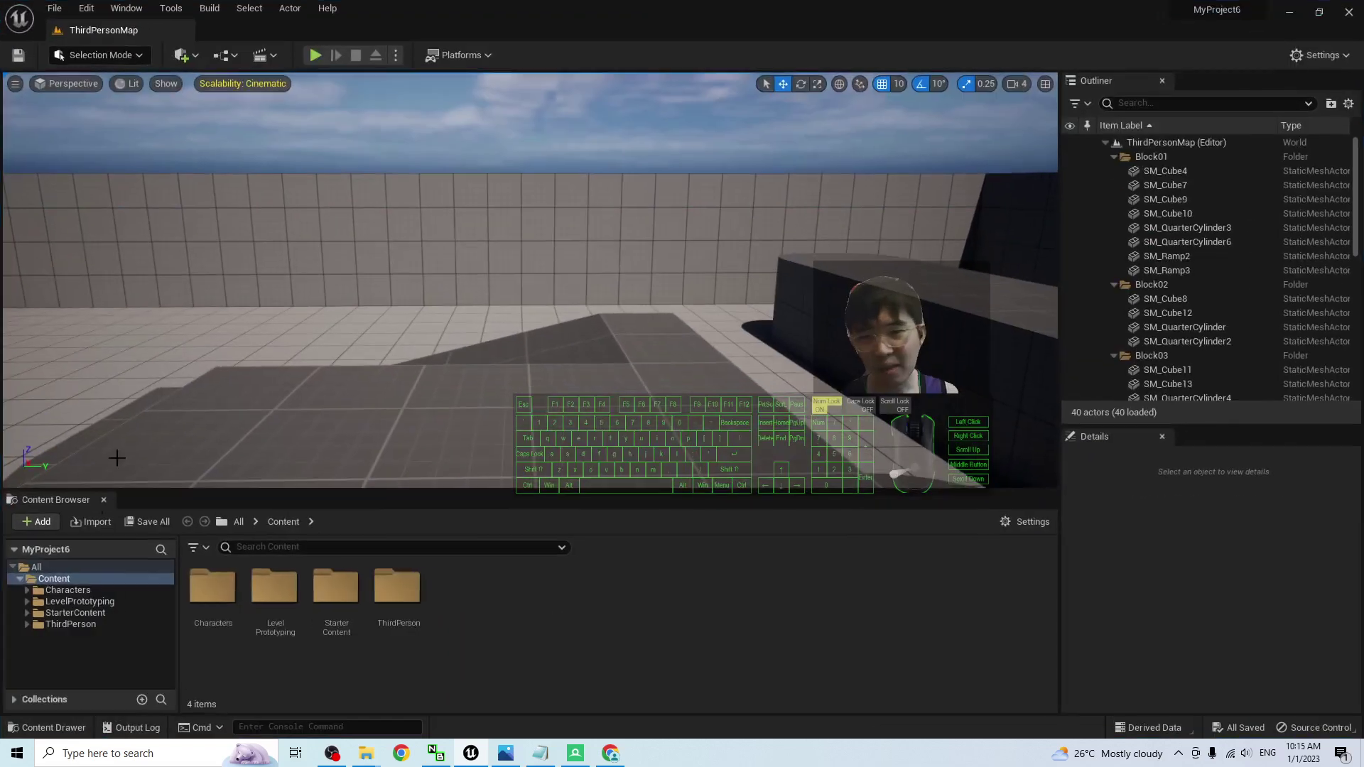
left_click(103, 500)
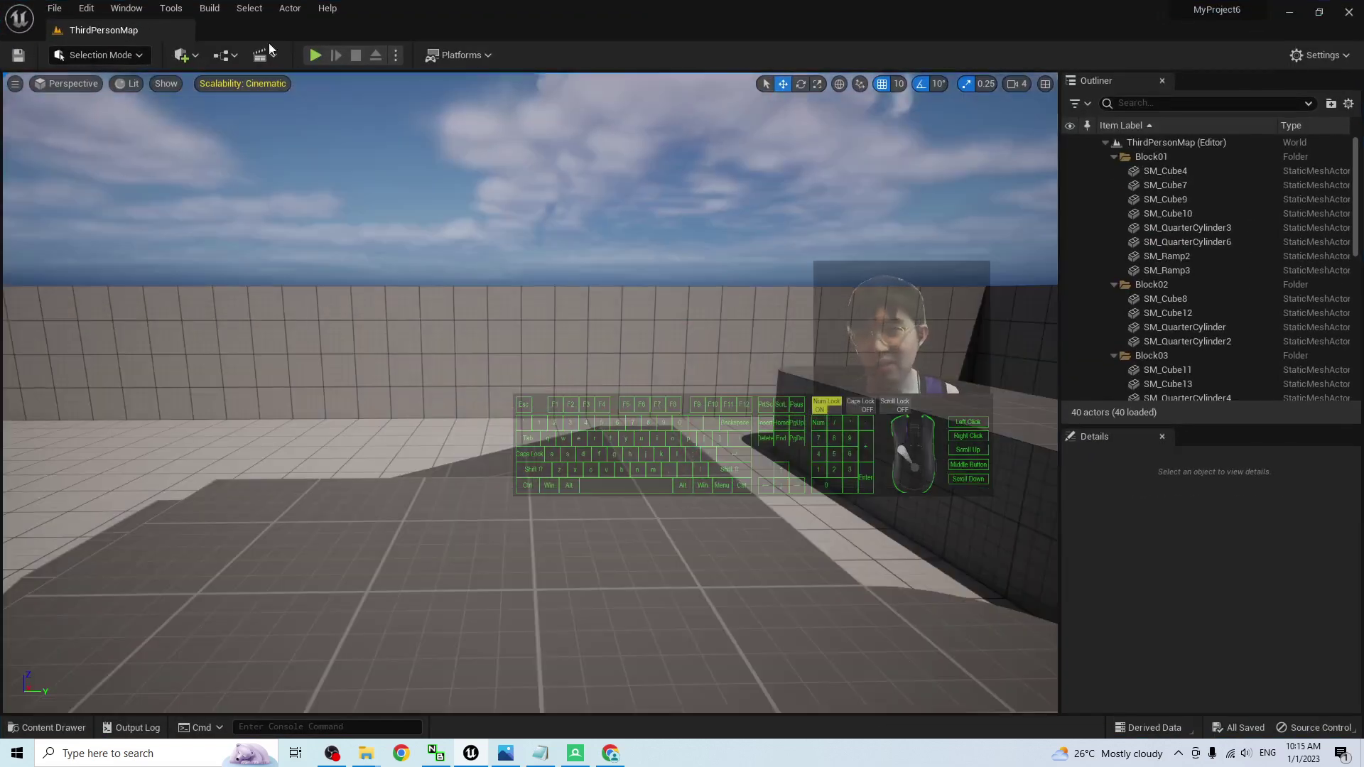
left_click(128, 7)
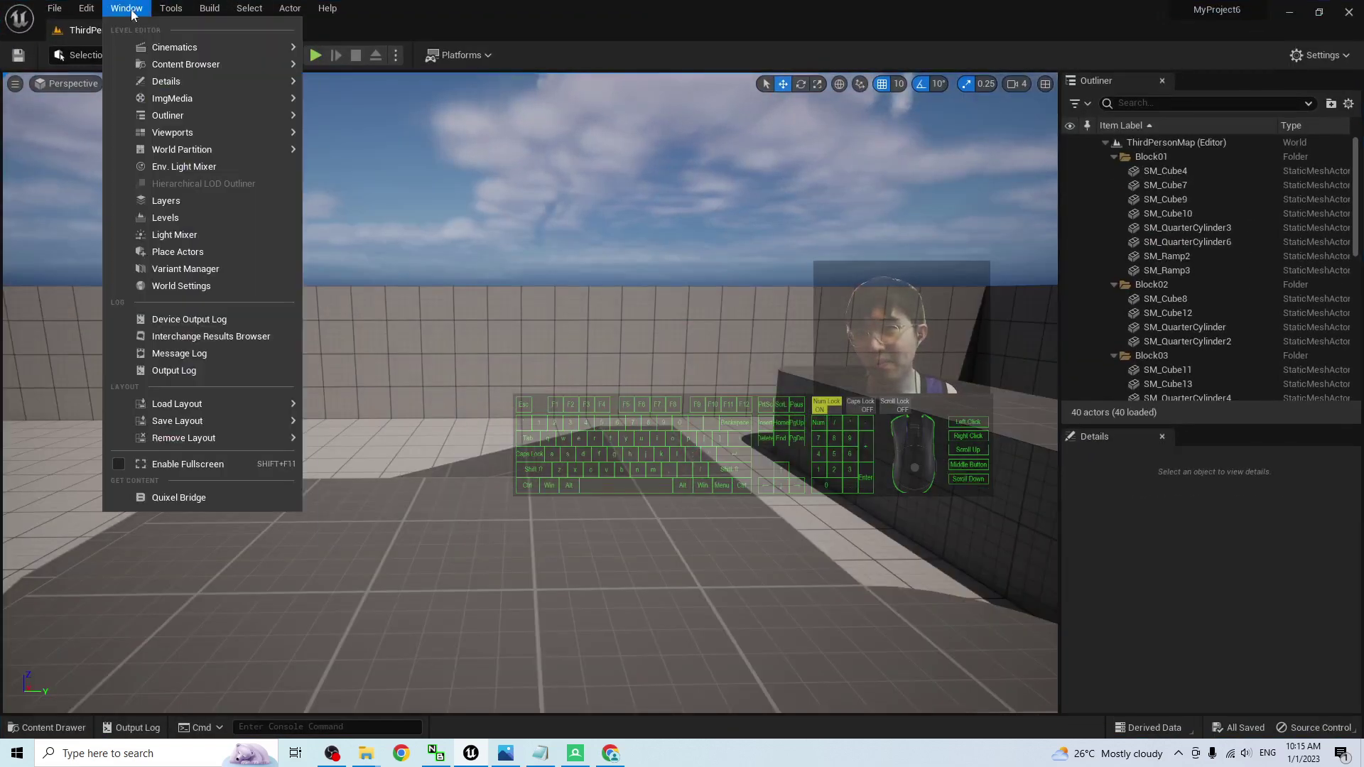
mouse_move(190, 82)
mouse_move(220, 62)
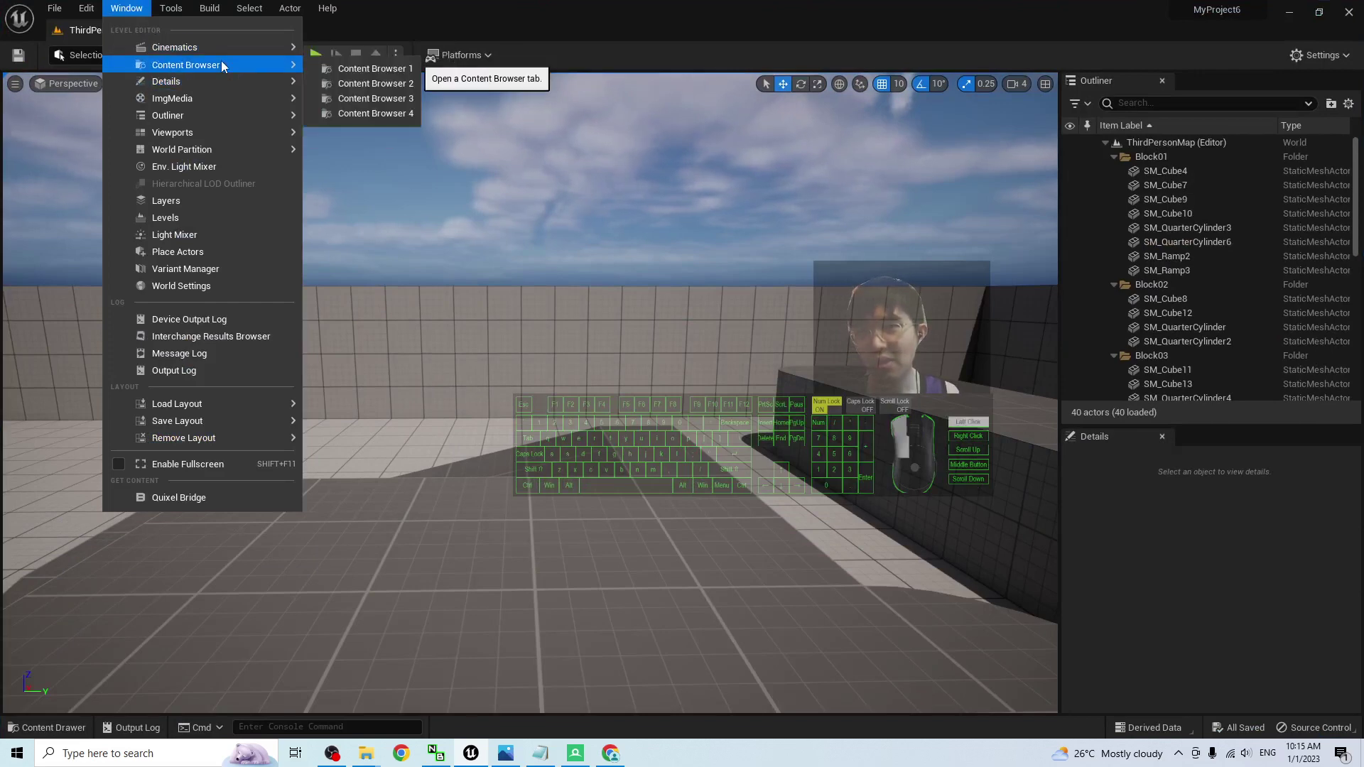
left_click(360, 69)
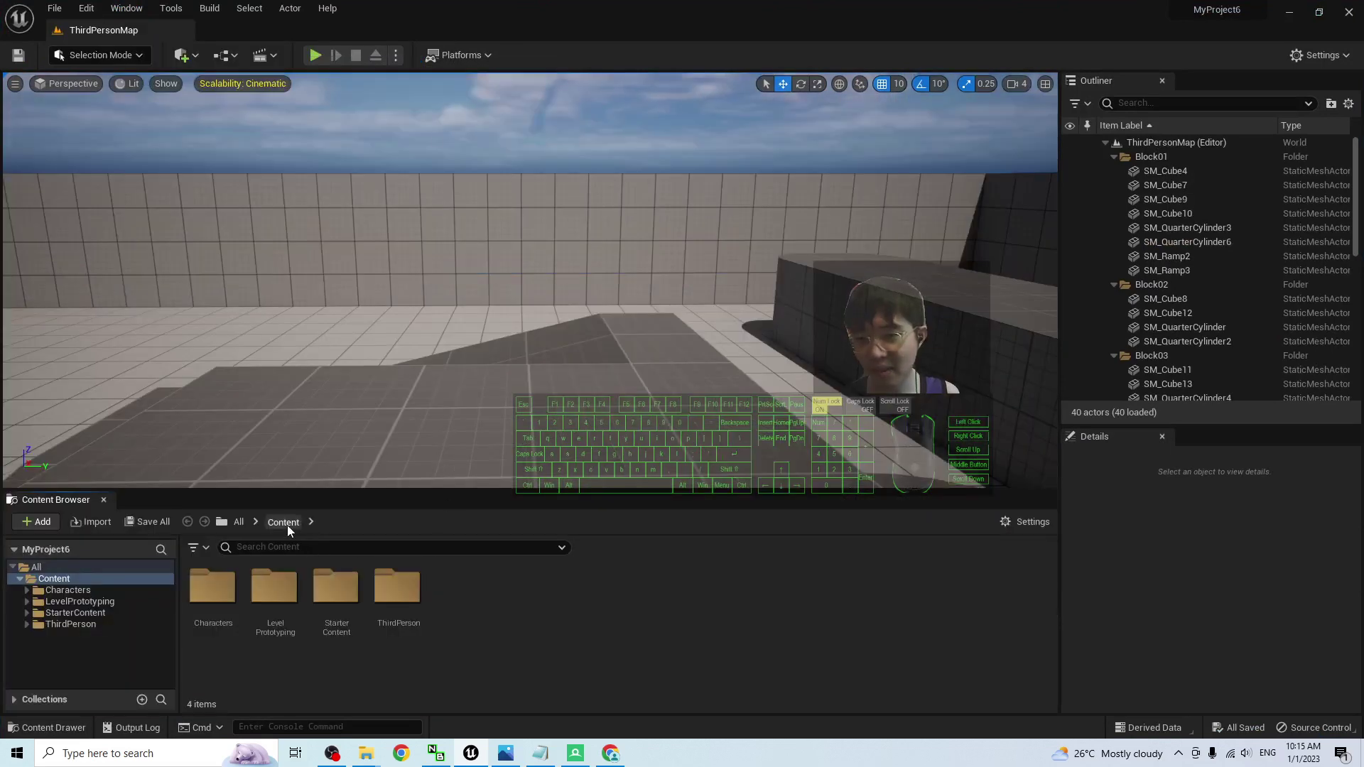
- Create a folder named GoogleMap3D in the project's Content folder and open it
right_click(439, 625)
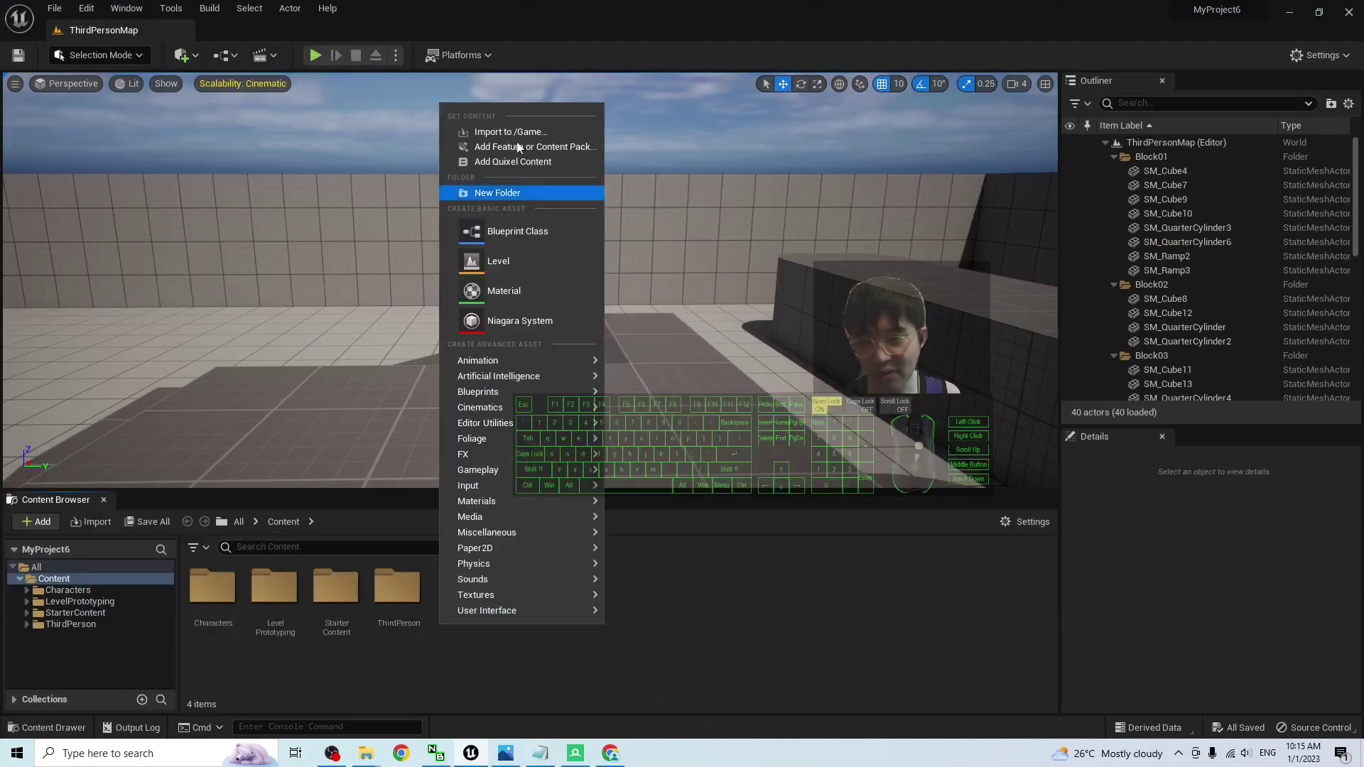
left_click(516, 195)
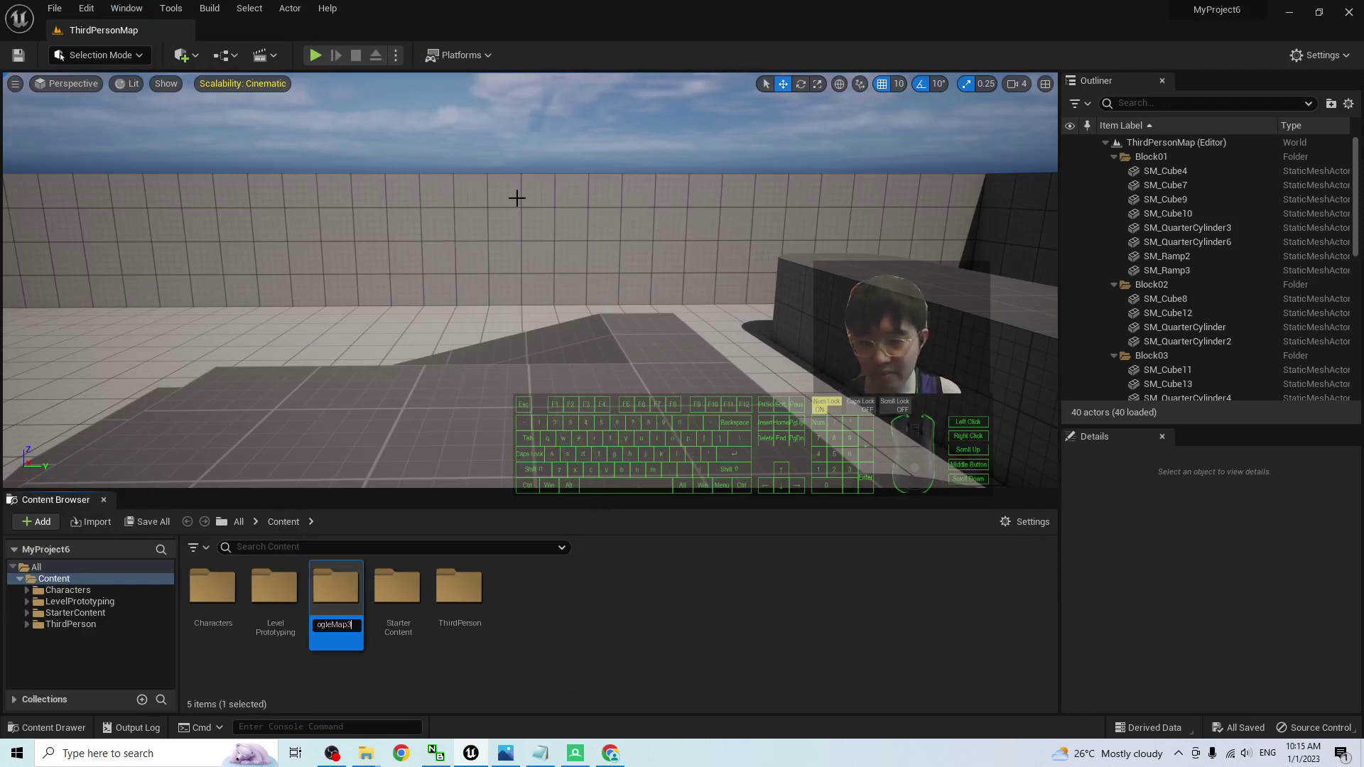
type("GoogleMap3D")
key("Return")
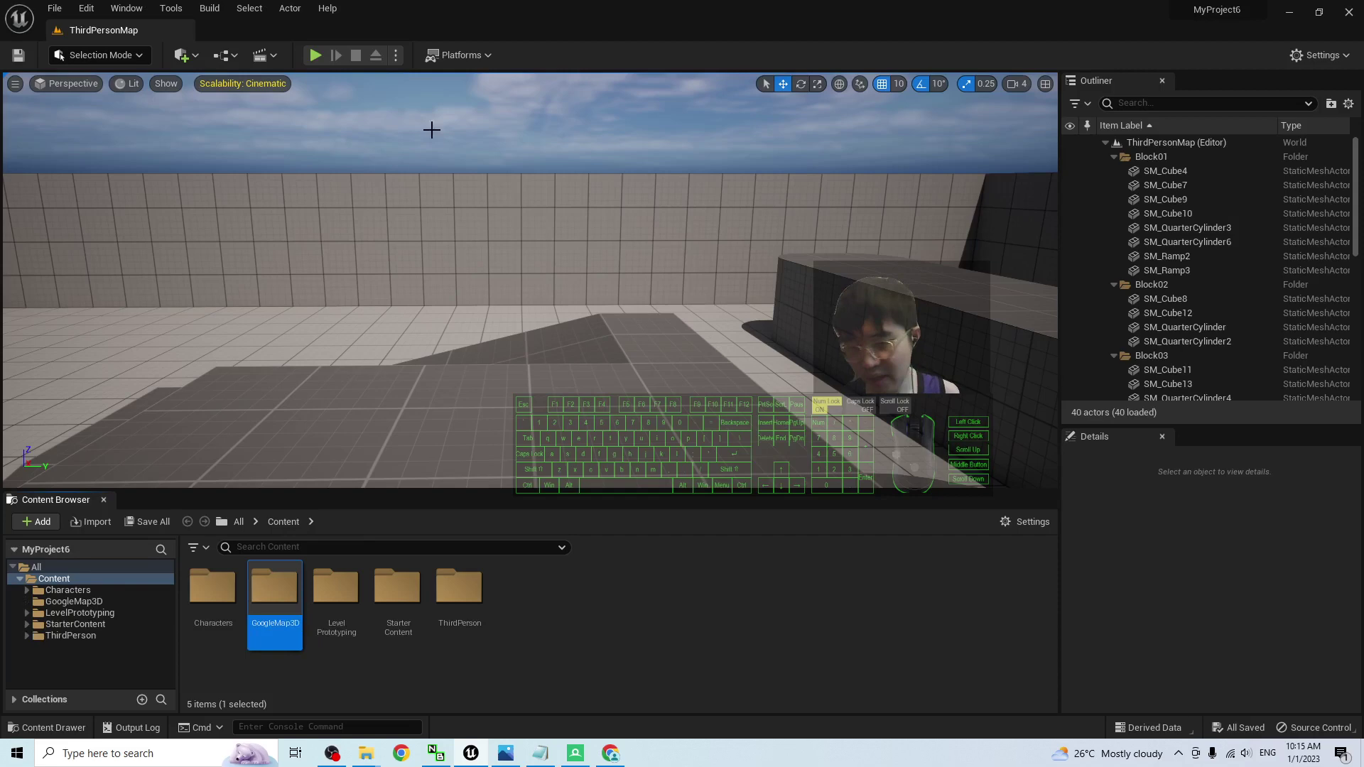
double_click(275, 590)
- Restore the editor to a smaller window, and create and open a Singapore01 subfolder inside GoogleMap3D
left_click_drag(710, 6, 803, 52)
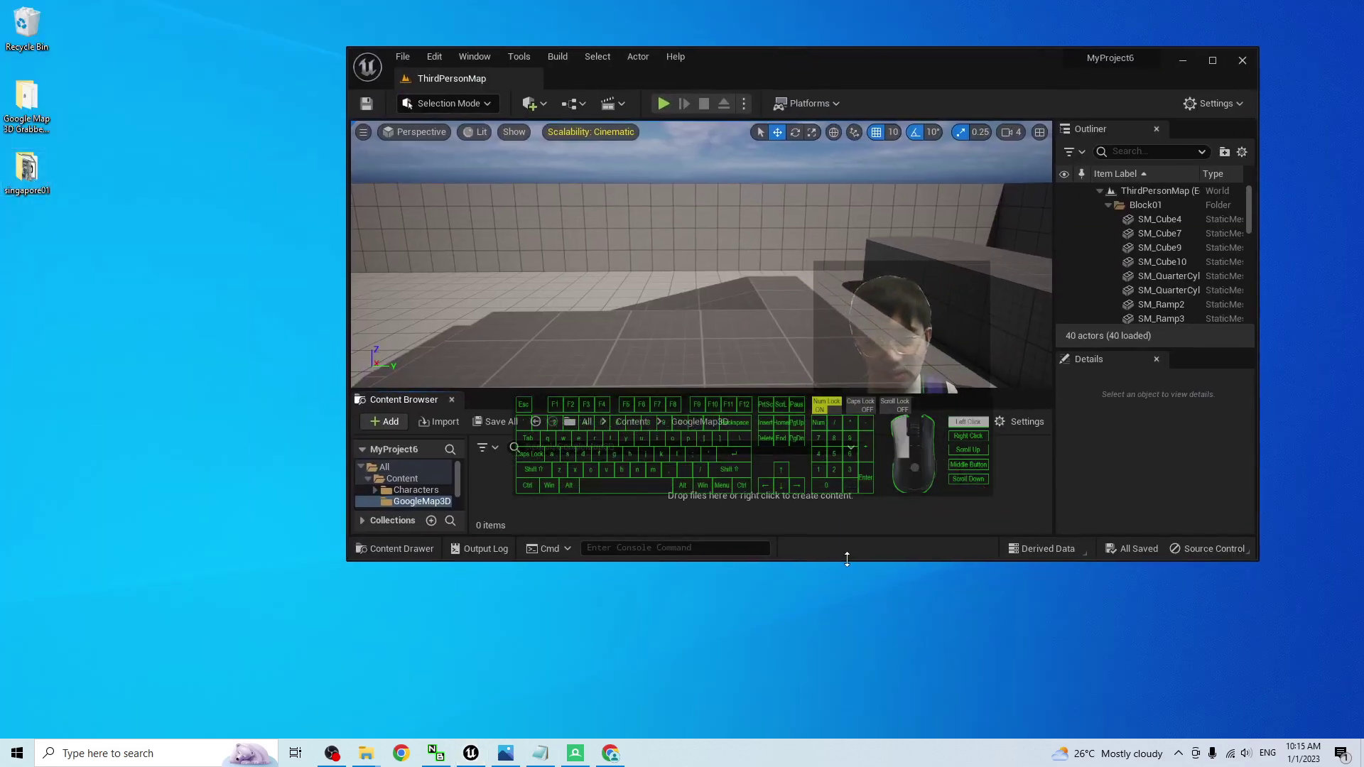
left_click_drag(850, 562, 838, 648)
right_click(562, 557)
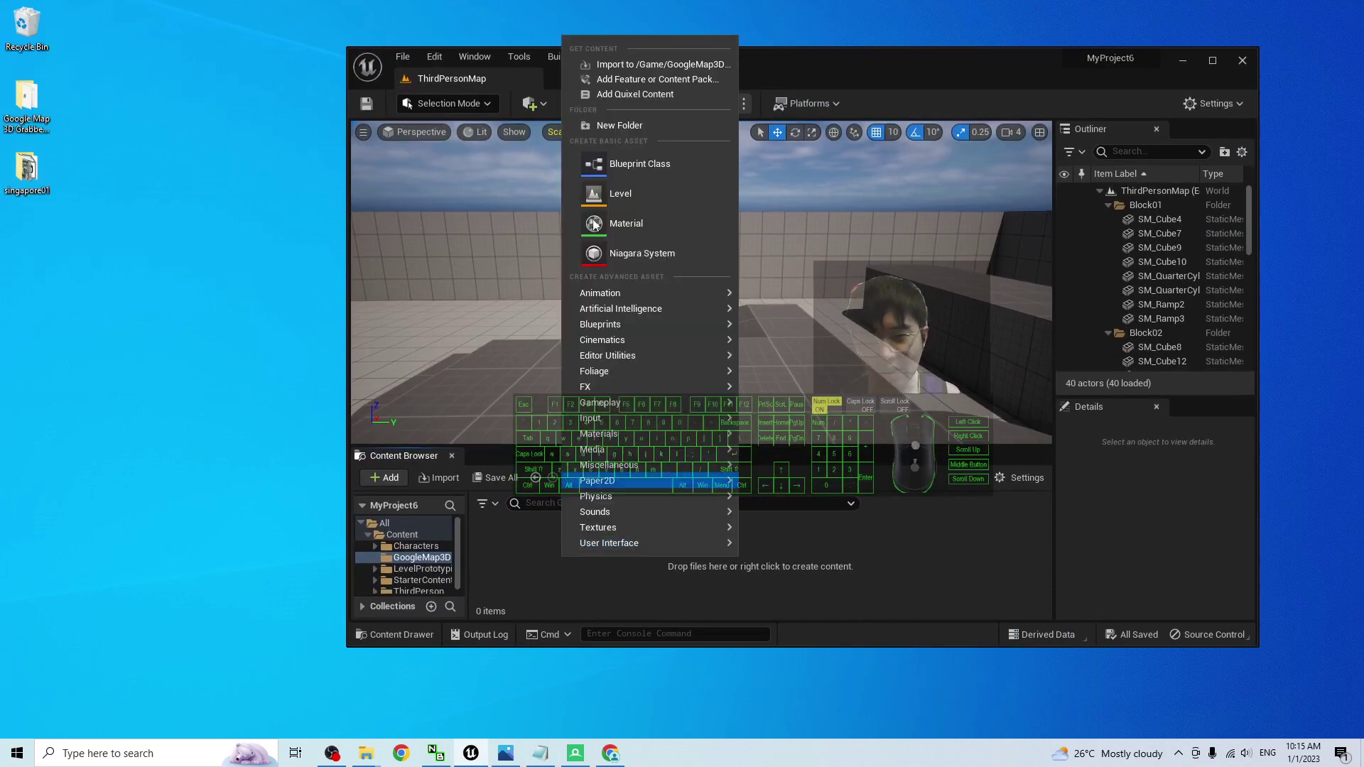
left_click(618, 125)
type("Singapore01")
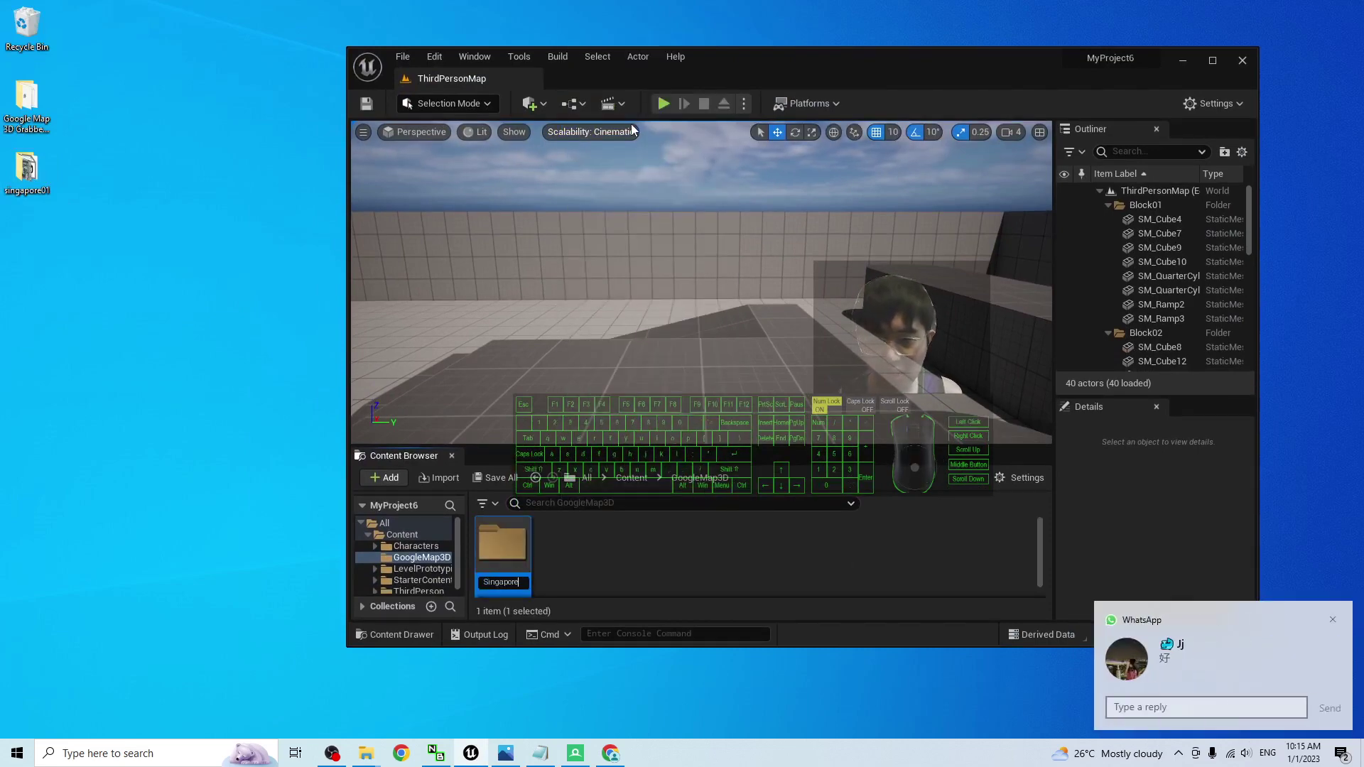
double_click(502, 544)
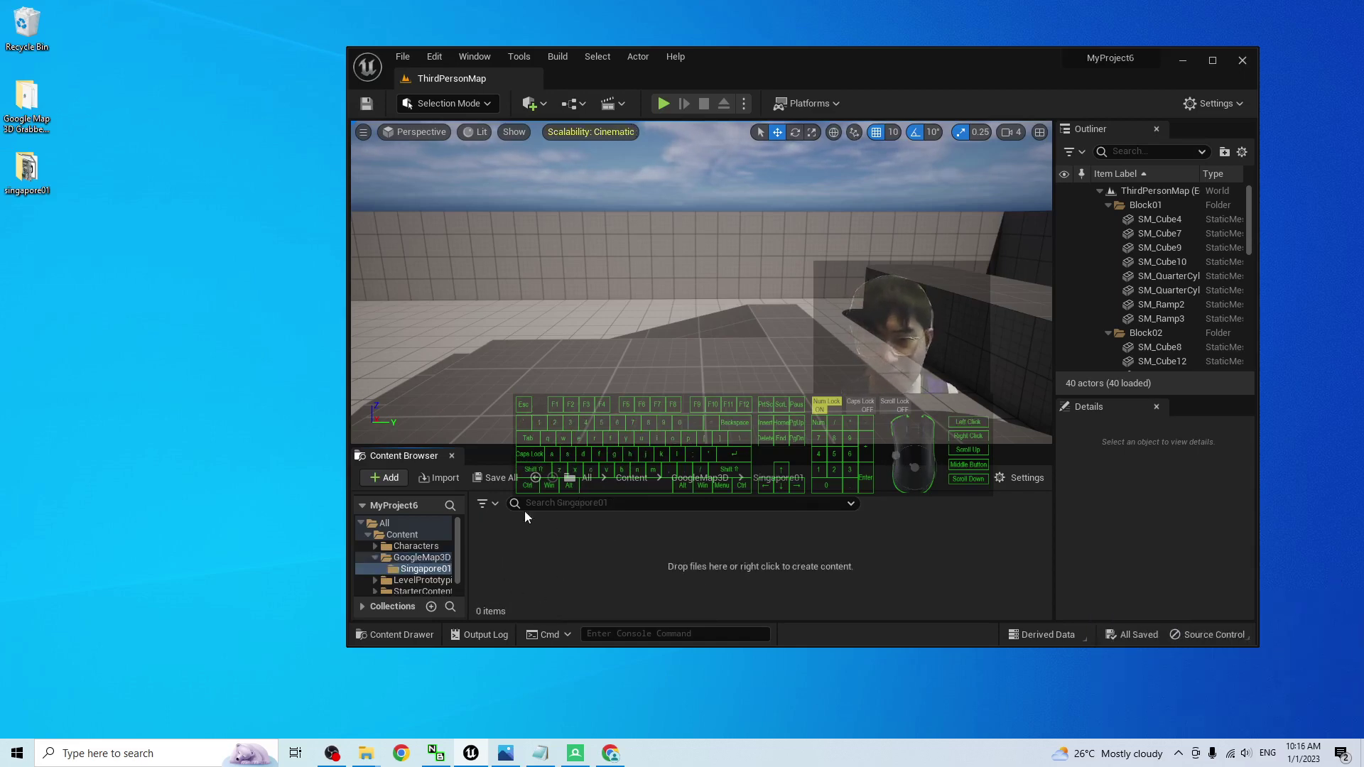
- Import singapore01.fbx from the singapore01 desktop folder into the Singapore01 content folder, using Import All with the default FBX options
double_click(39, 173)
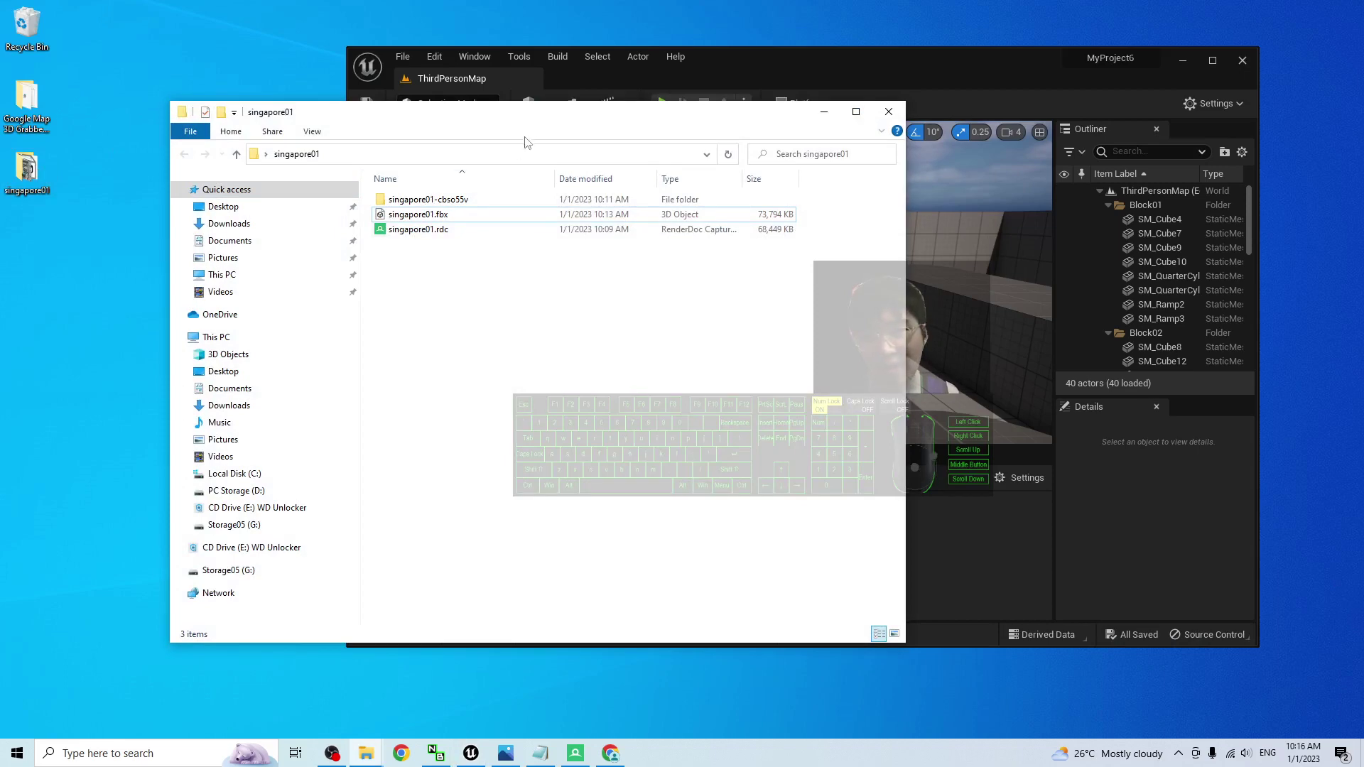
left_click_drag(524, 123, 313, 239)
left_click(238, 339)
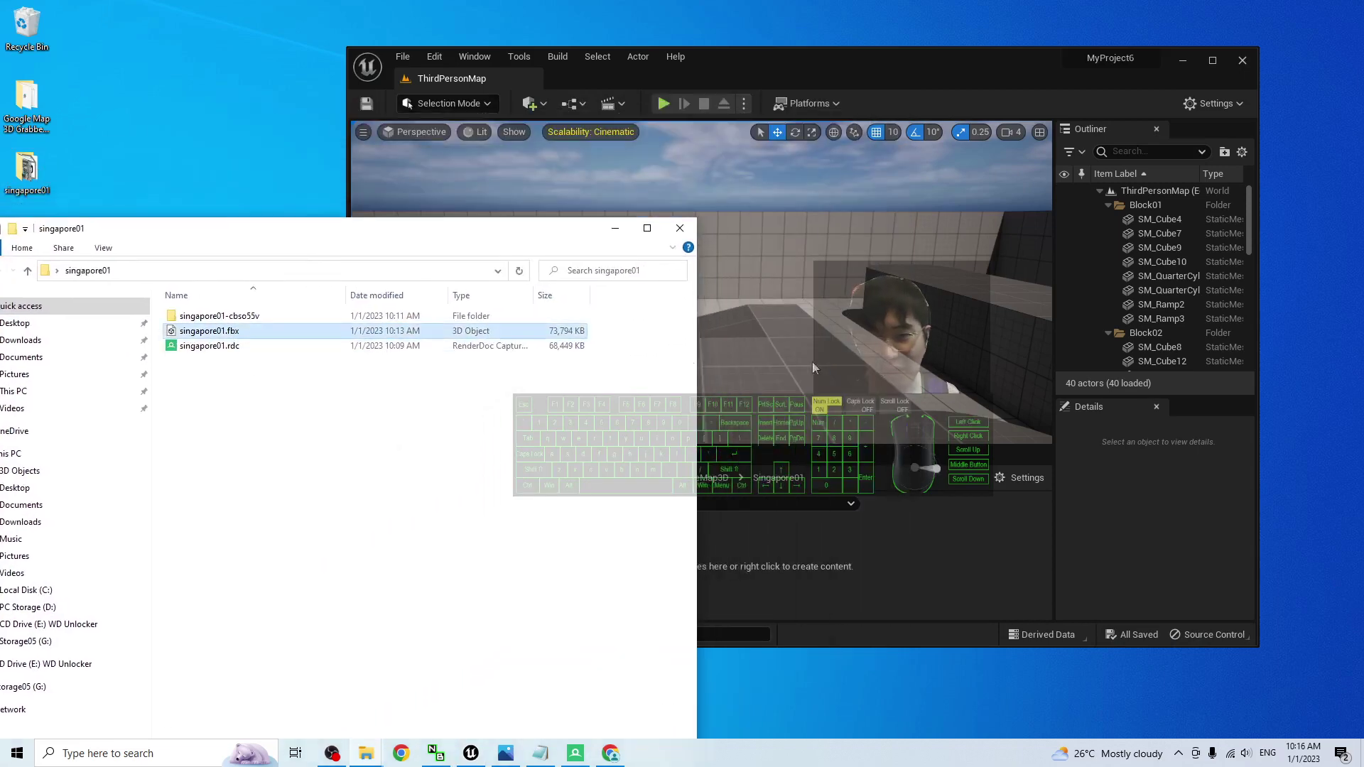
left_click_drag(847, 56, 949, 24)
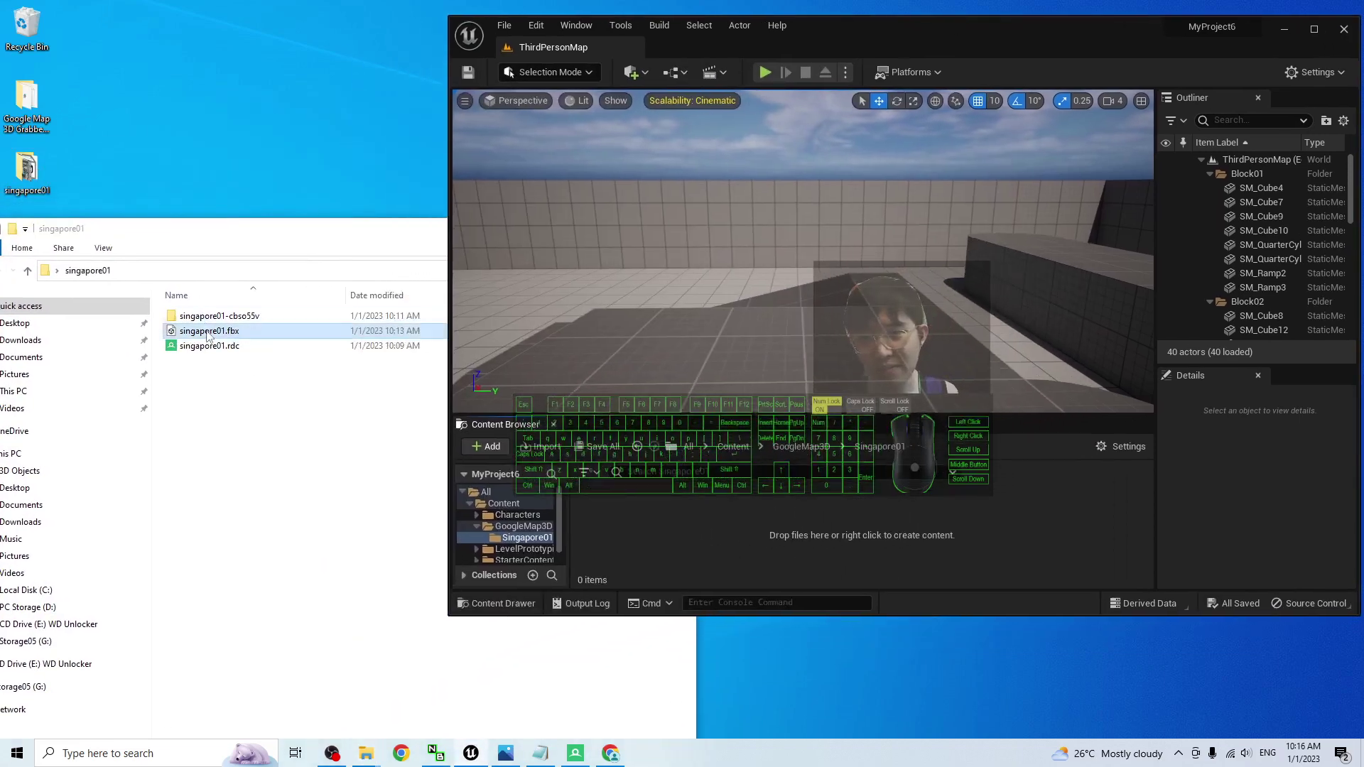
left_click_drag(213, 331, 655, 496)
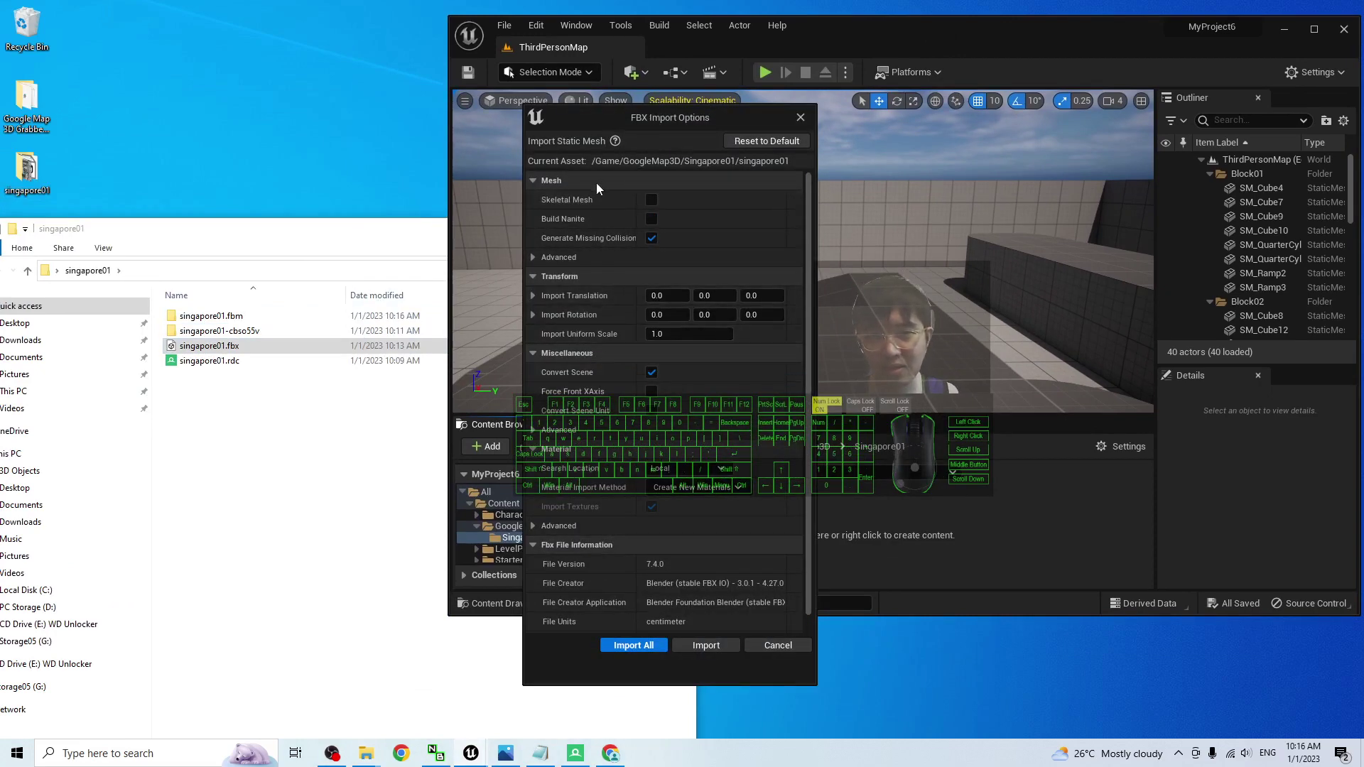
left_click(625, 645)
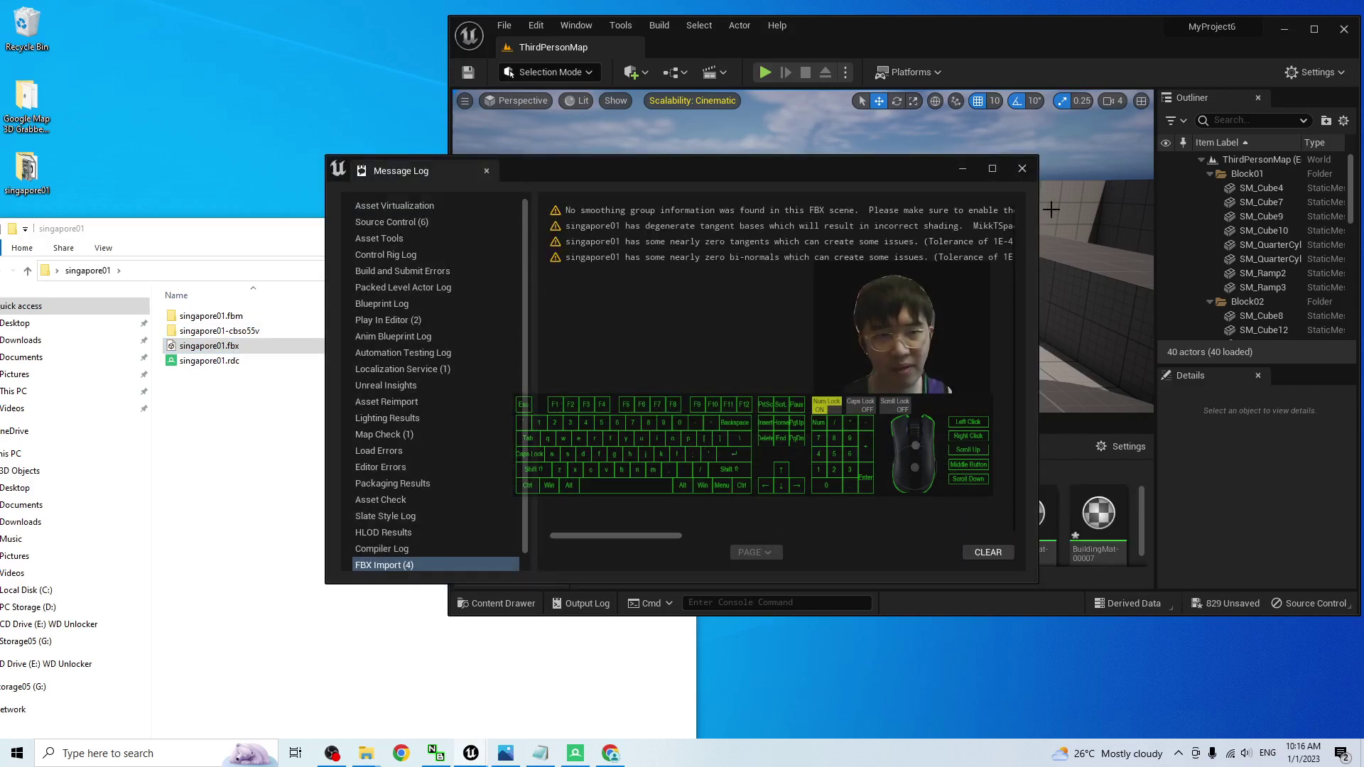
- Close the FBX import message log and maximize the level editor window
left_click(1023, 169)
left_click(1314, 28)
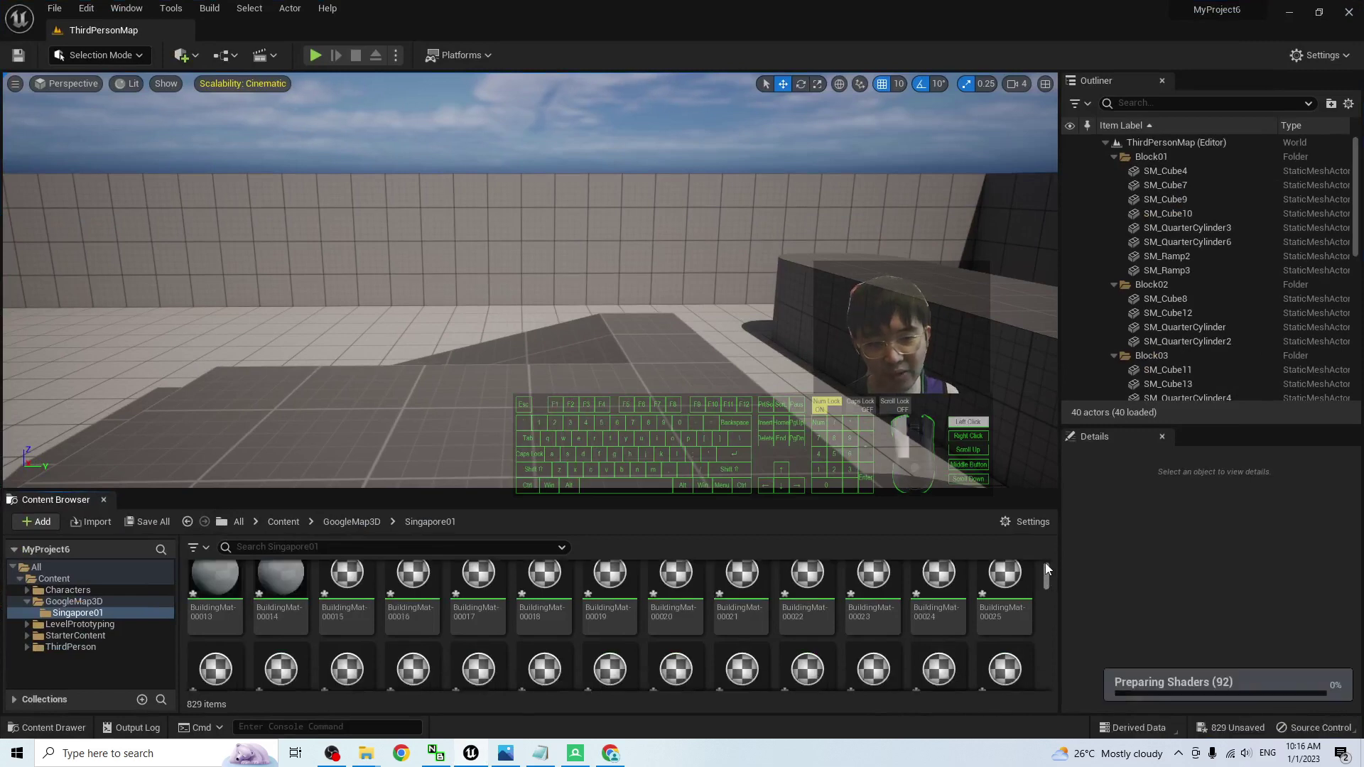
- Look through the imported building materials and textures in the Singapore01 content folder
scroll(1045, 577, "down", 5)
scroll(1039, 671, "up", 6)
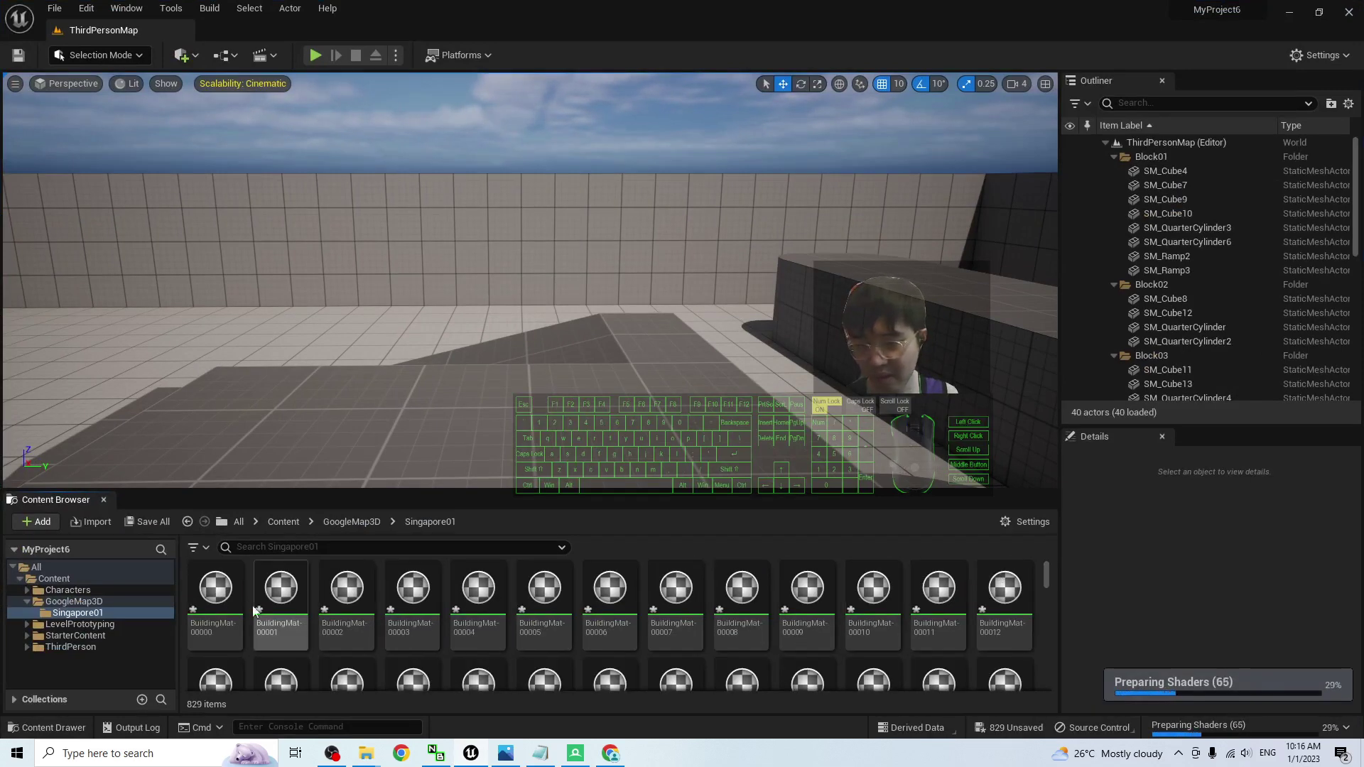
scroll(695, 627, "down", 4)
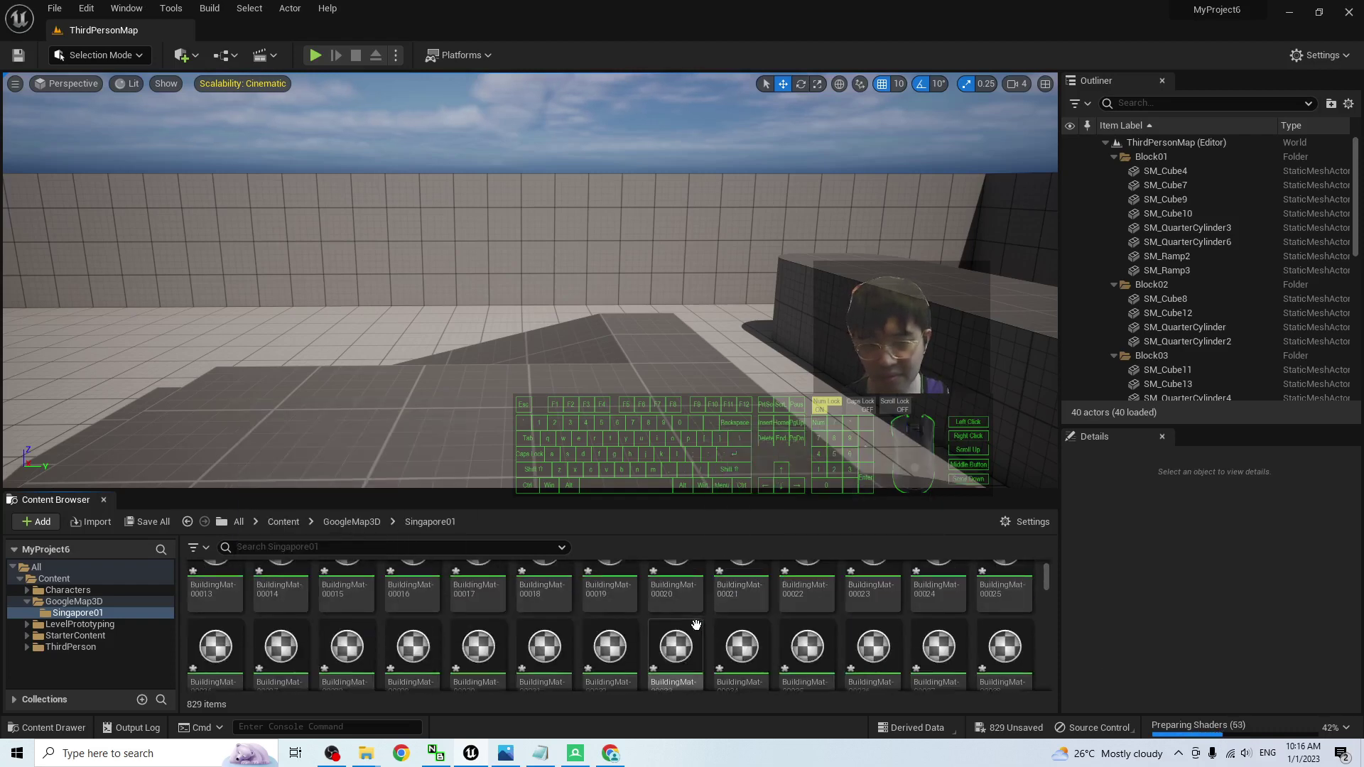
scroll(698, 626, "down", 5)
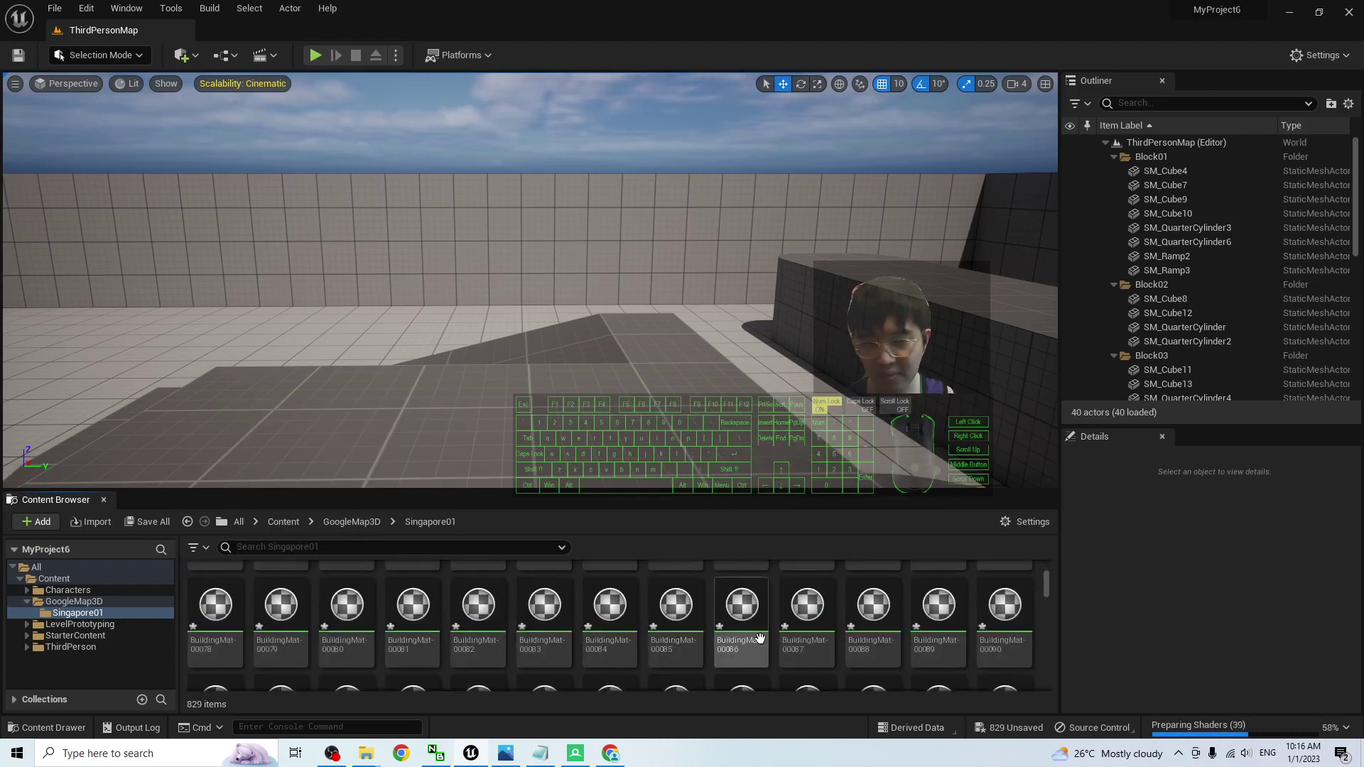
scroll(861, 661, "down", 7)
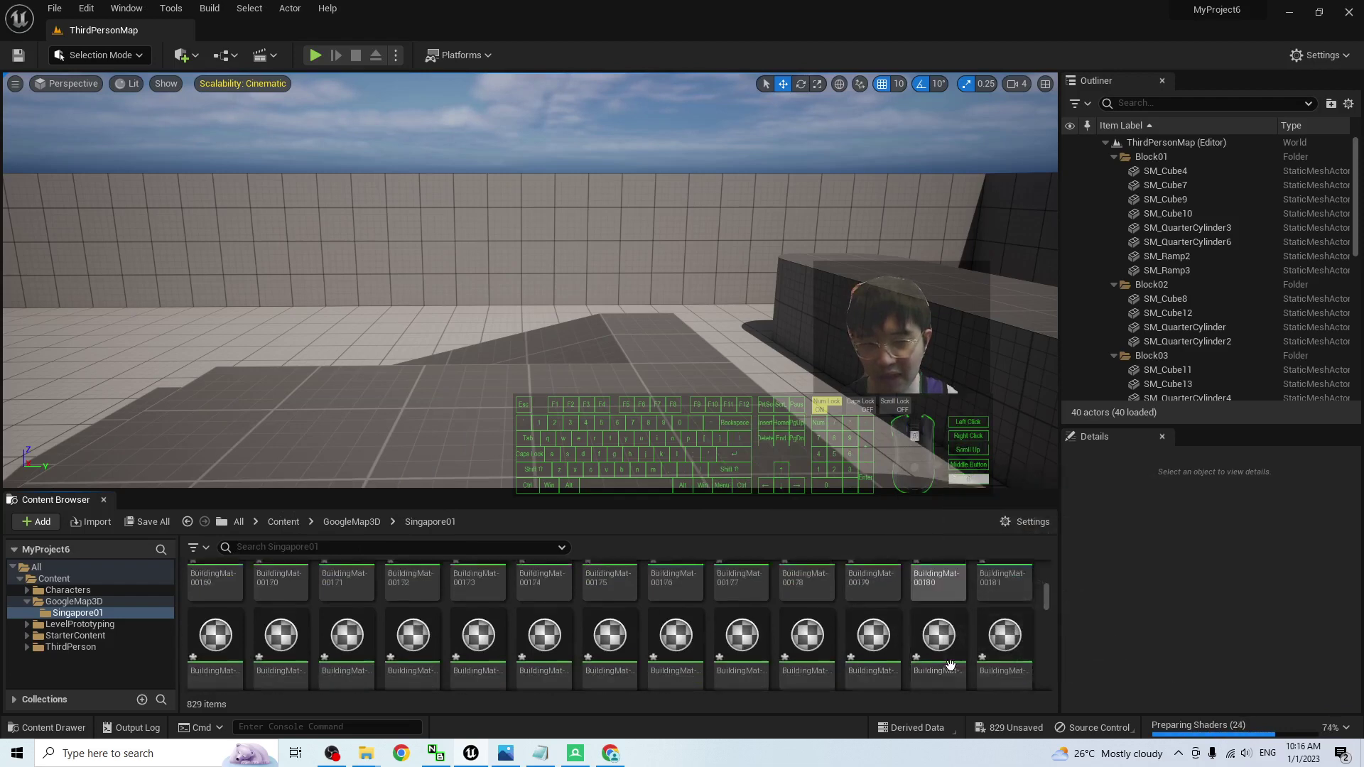
left_click_drag(1046, 601, 1054, 707)
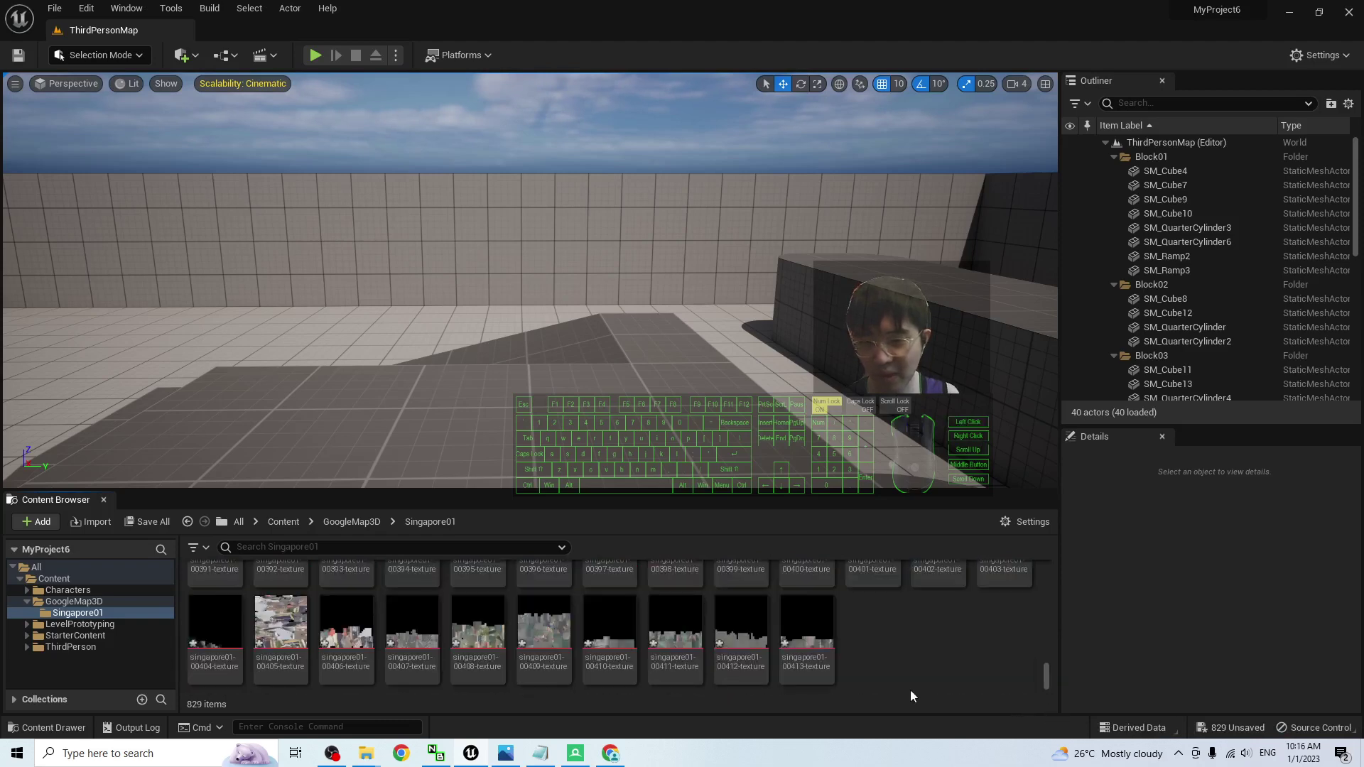
scroll(910, 690, "up", 5)
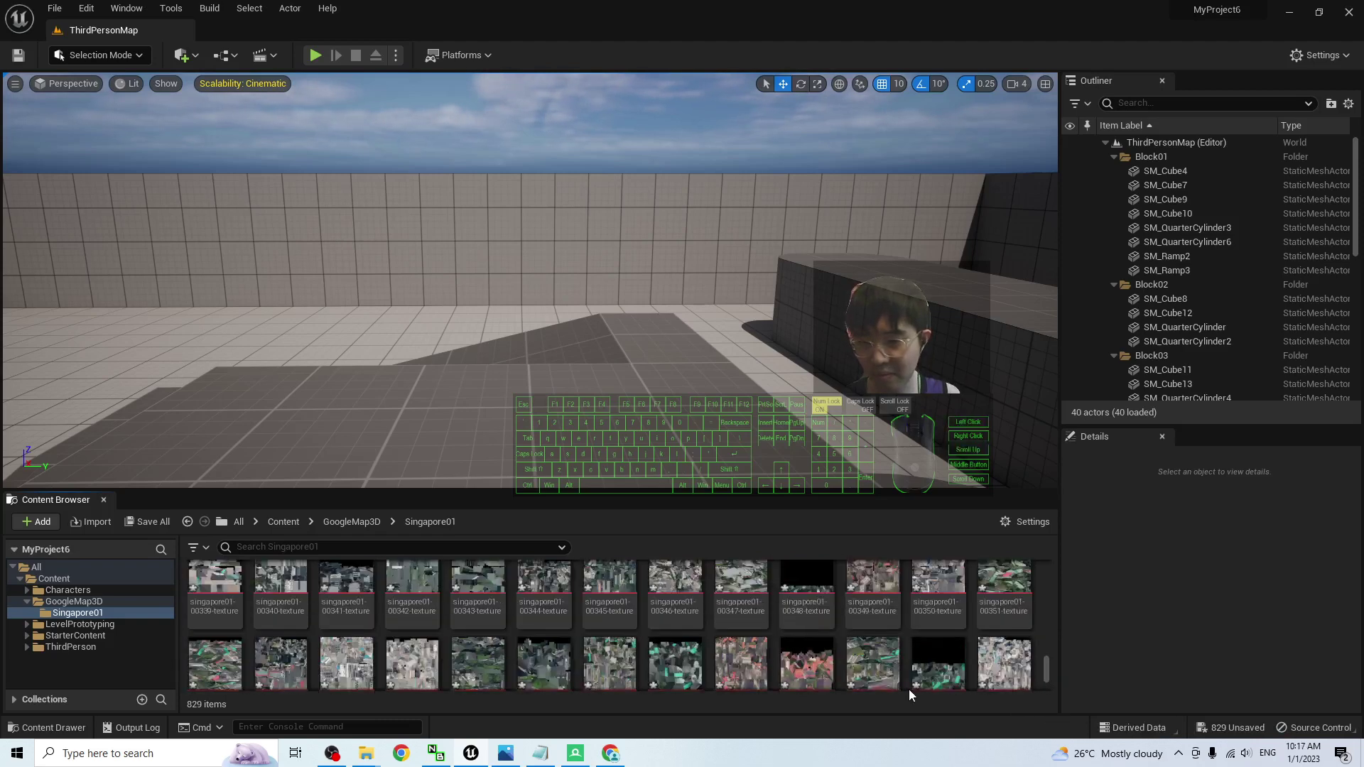
scroll(908, 689, "up", 2)
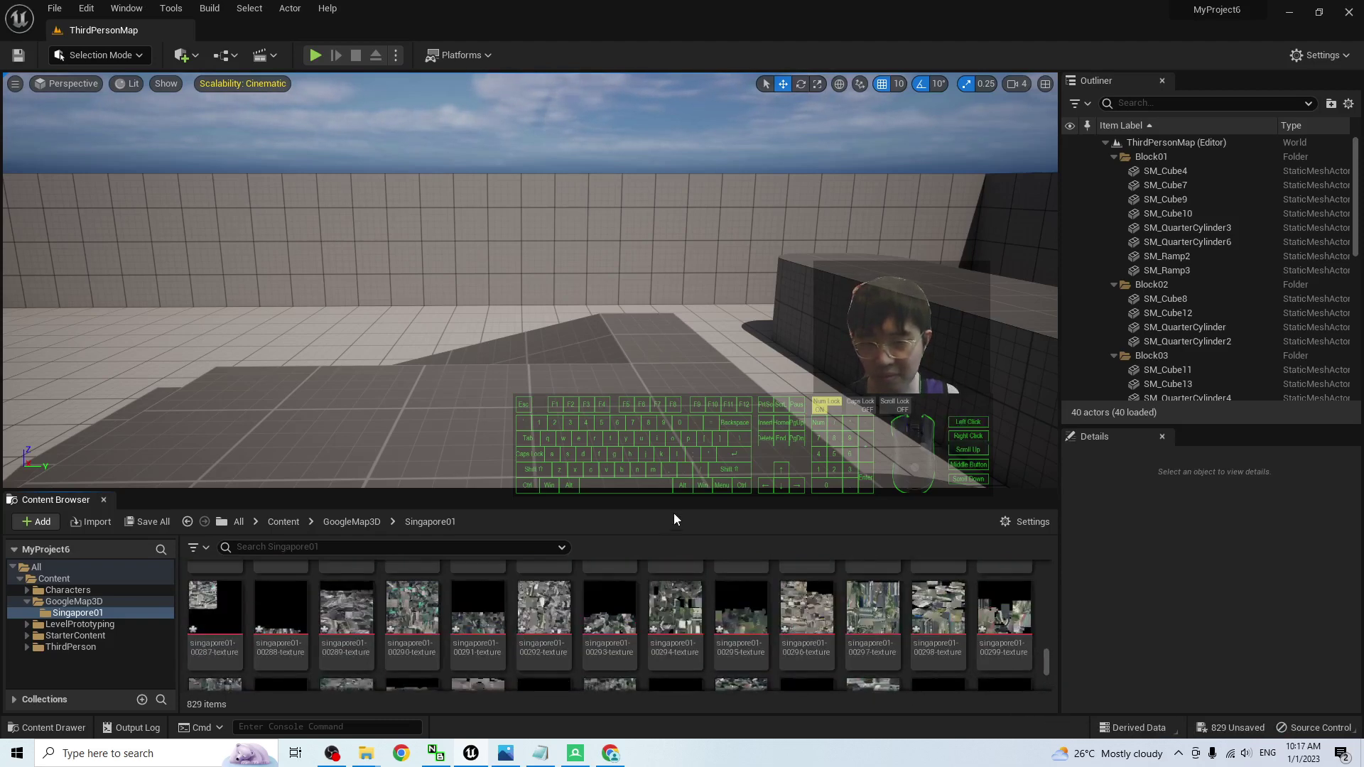
scroll(771, 642, "up", 8)
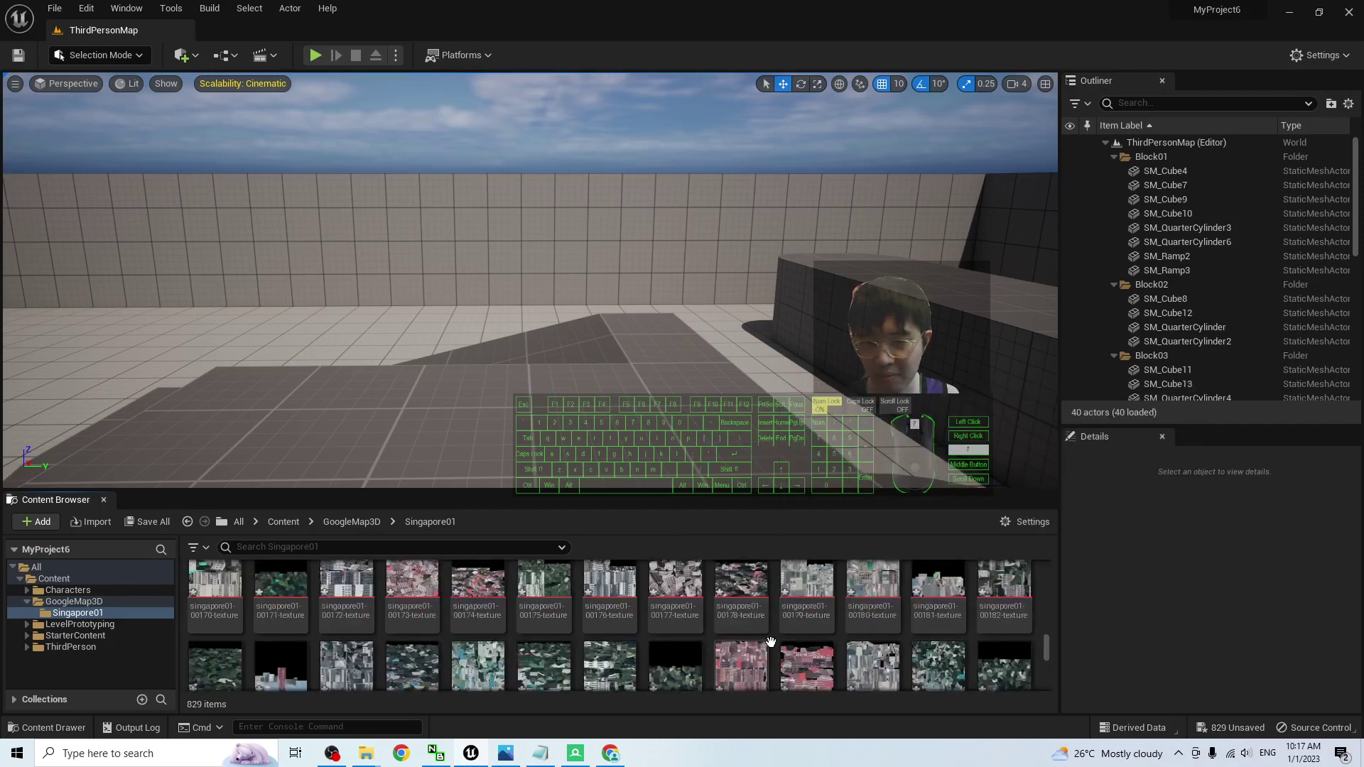
scroll(923, 634, "up", 10)
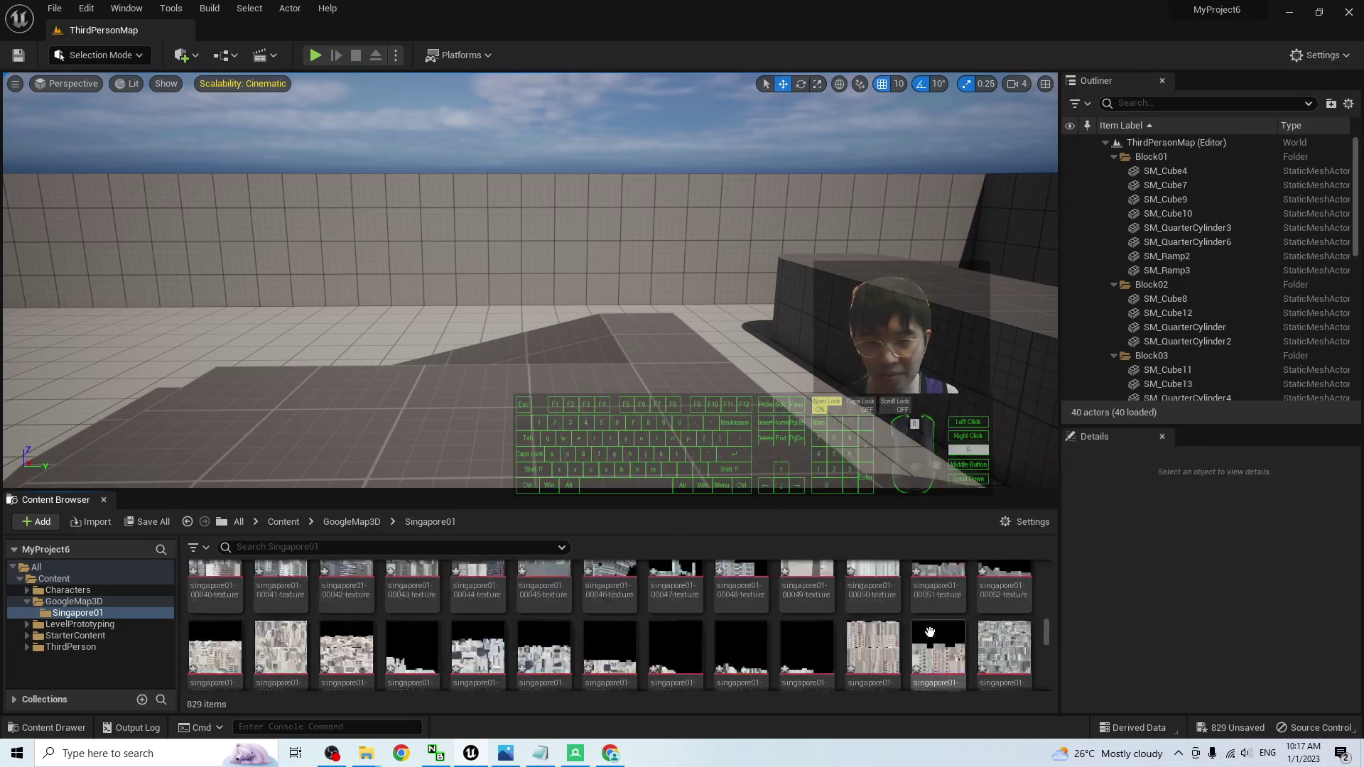
scroll(981, 625, "up", 1)
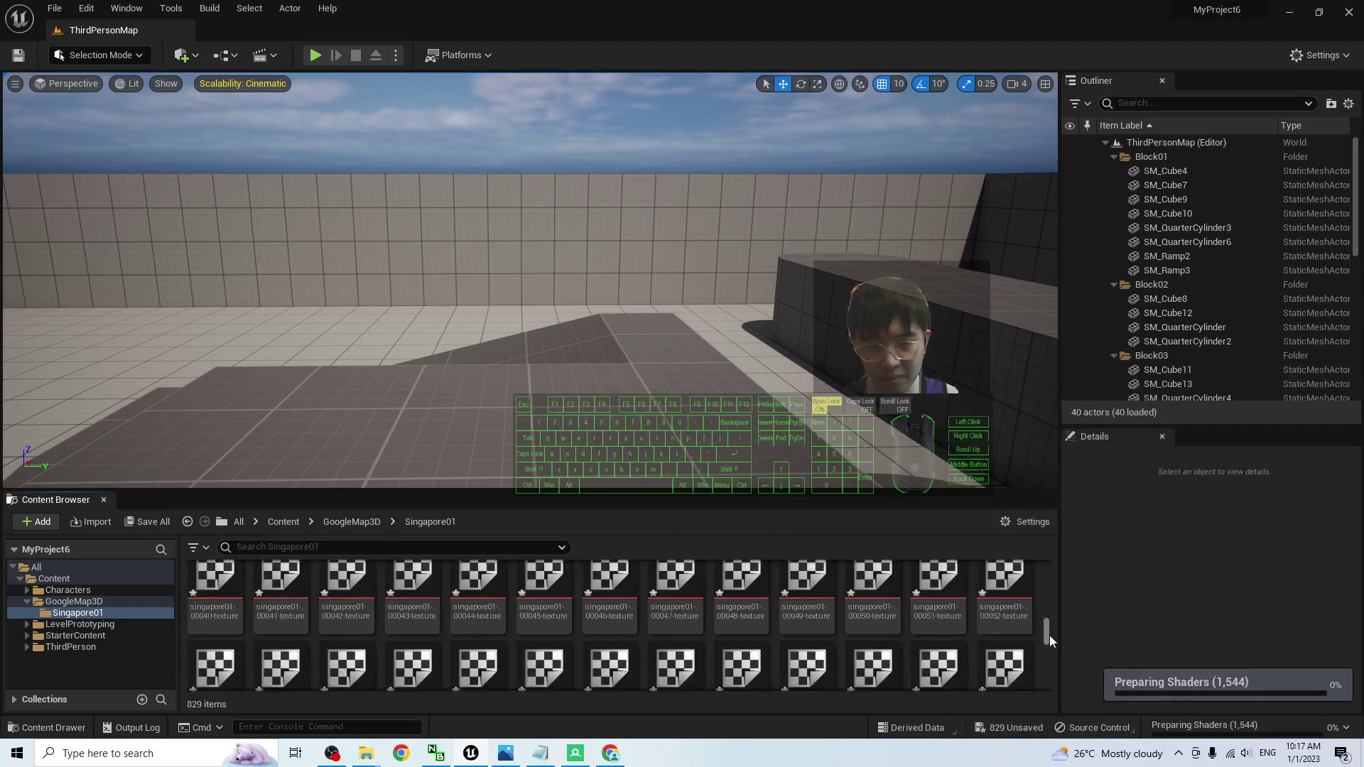
left_click_drag(1046, 629, 1056, 555)
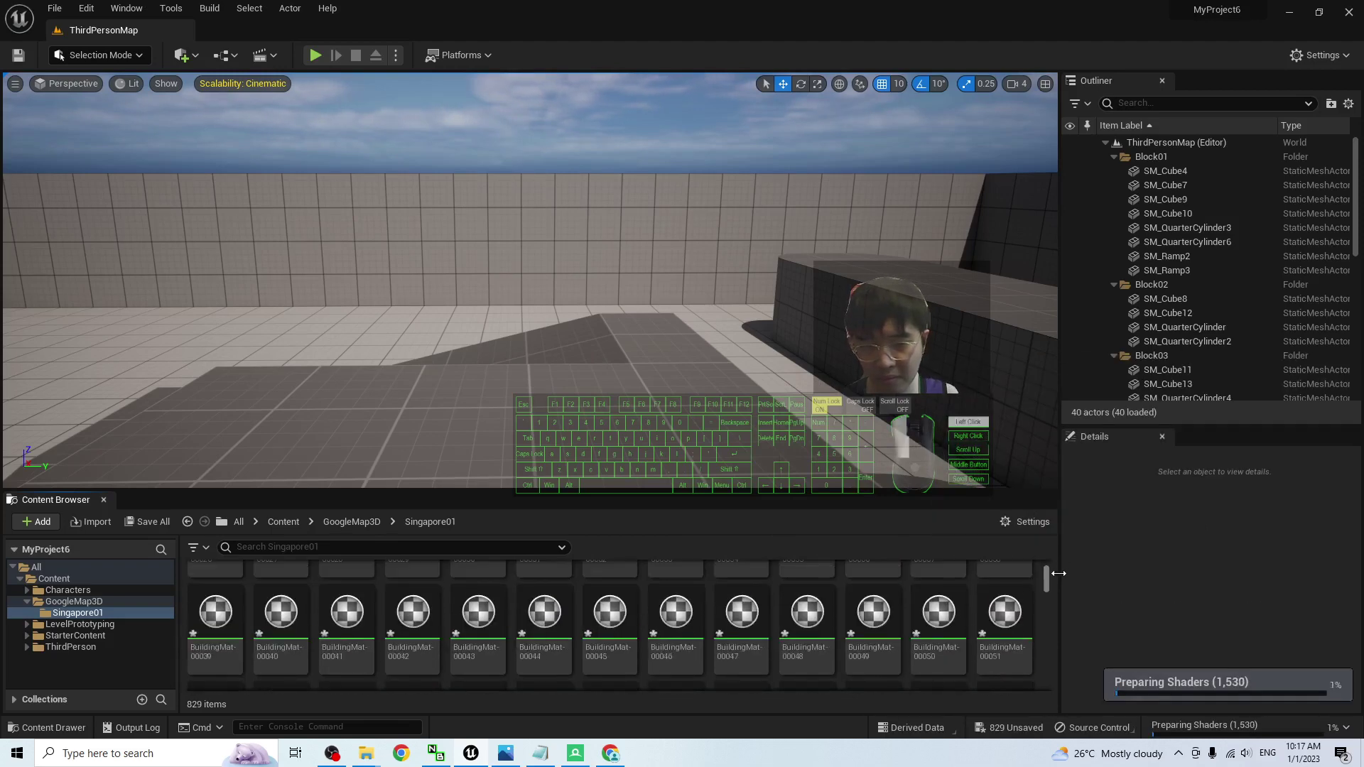
scroll(952, 590, "down", 6)
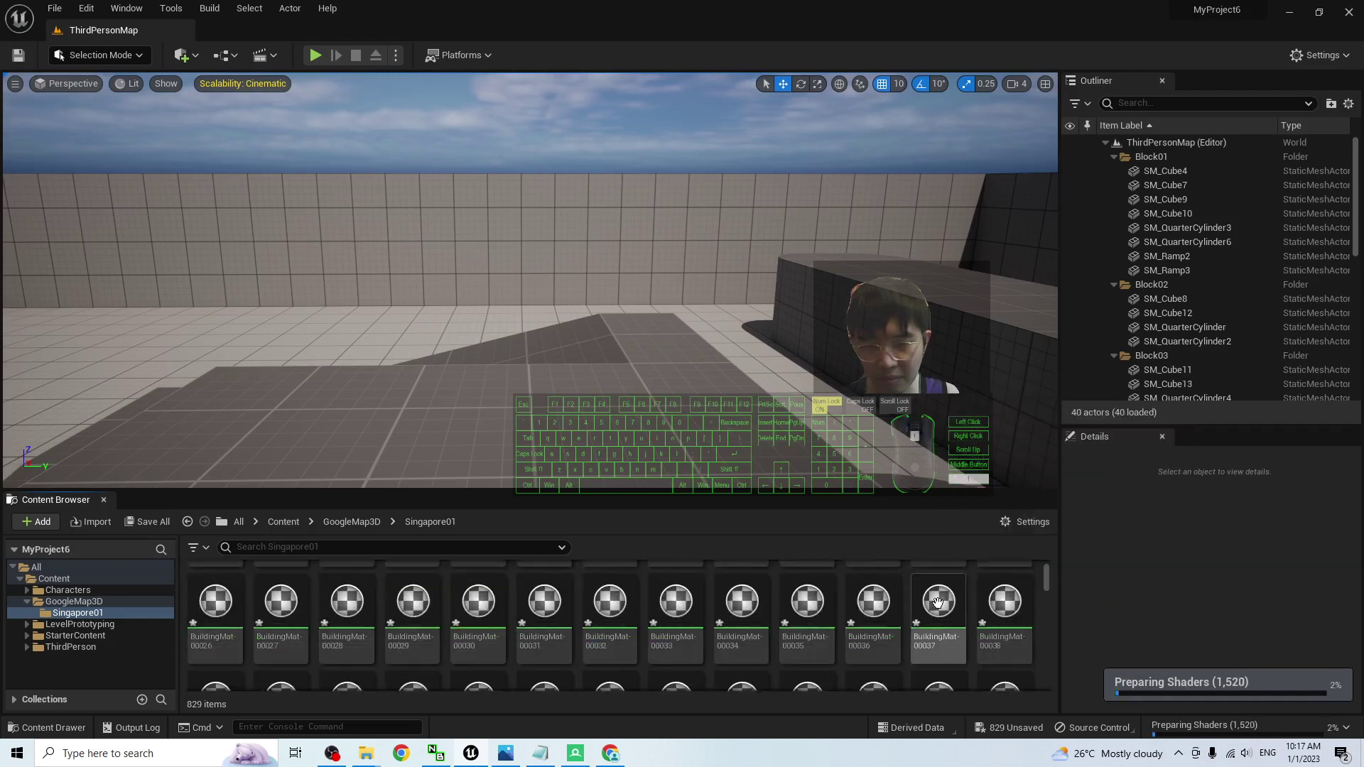
scroll(938, 603, "down", 8)
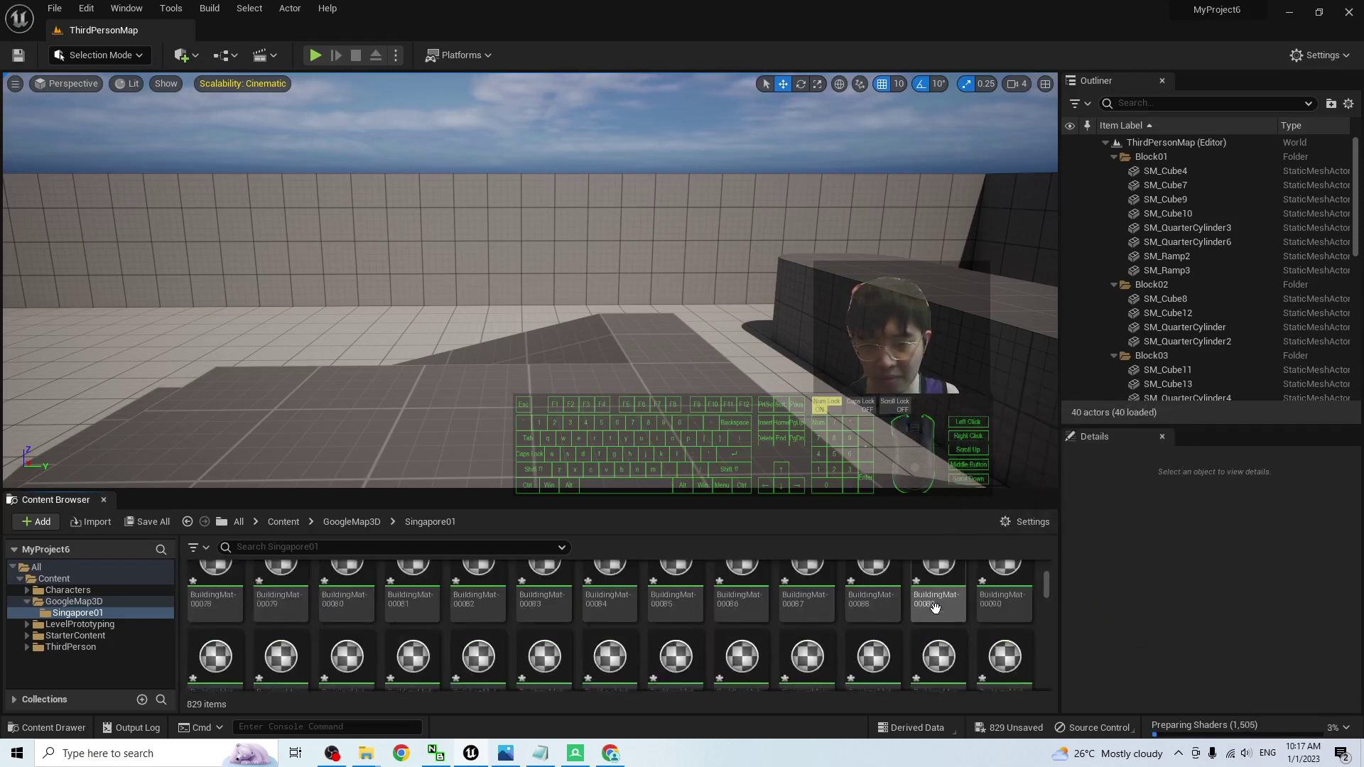
scroll(935, 612, "down", 2)
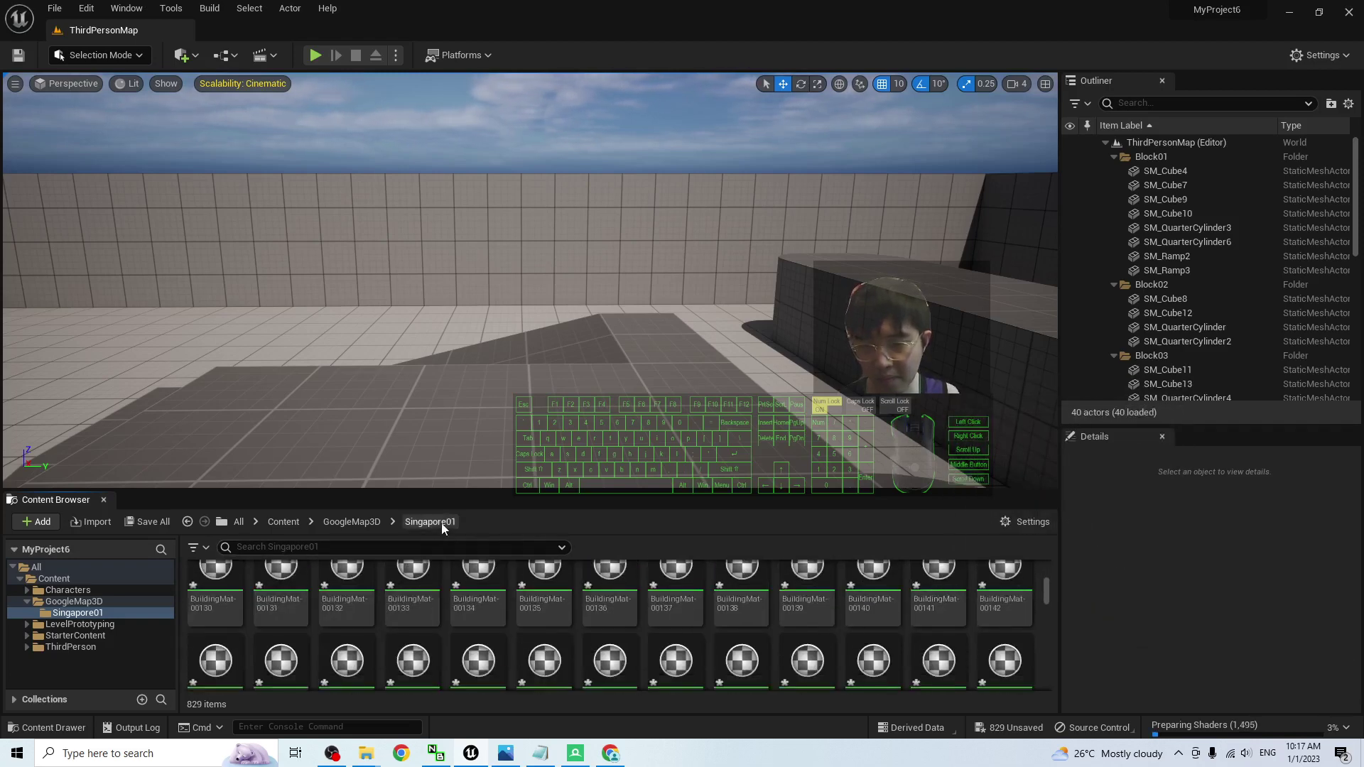
- Try to locate the imported building mesh in the Singapore01 folder by searching for "singapore" and browsing the assets
type("singapore")
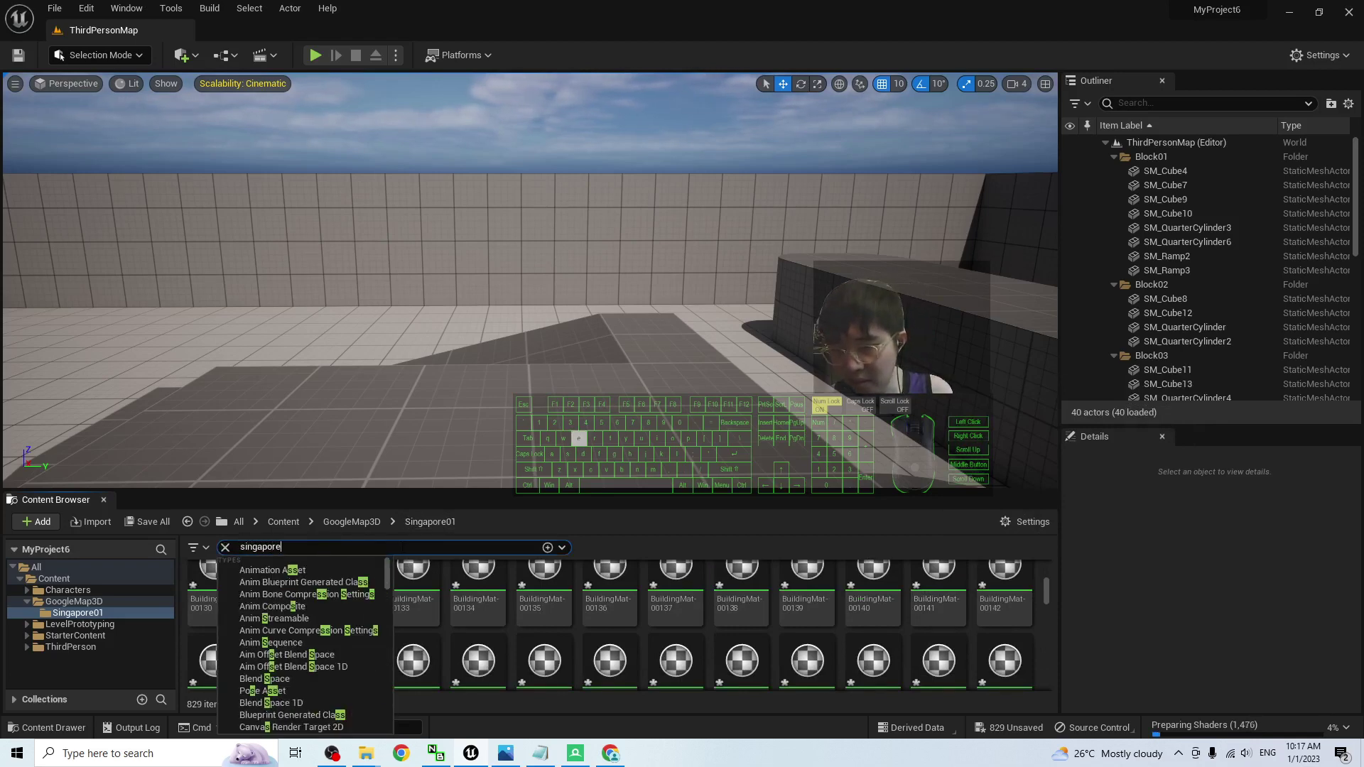
key("Return")
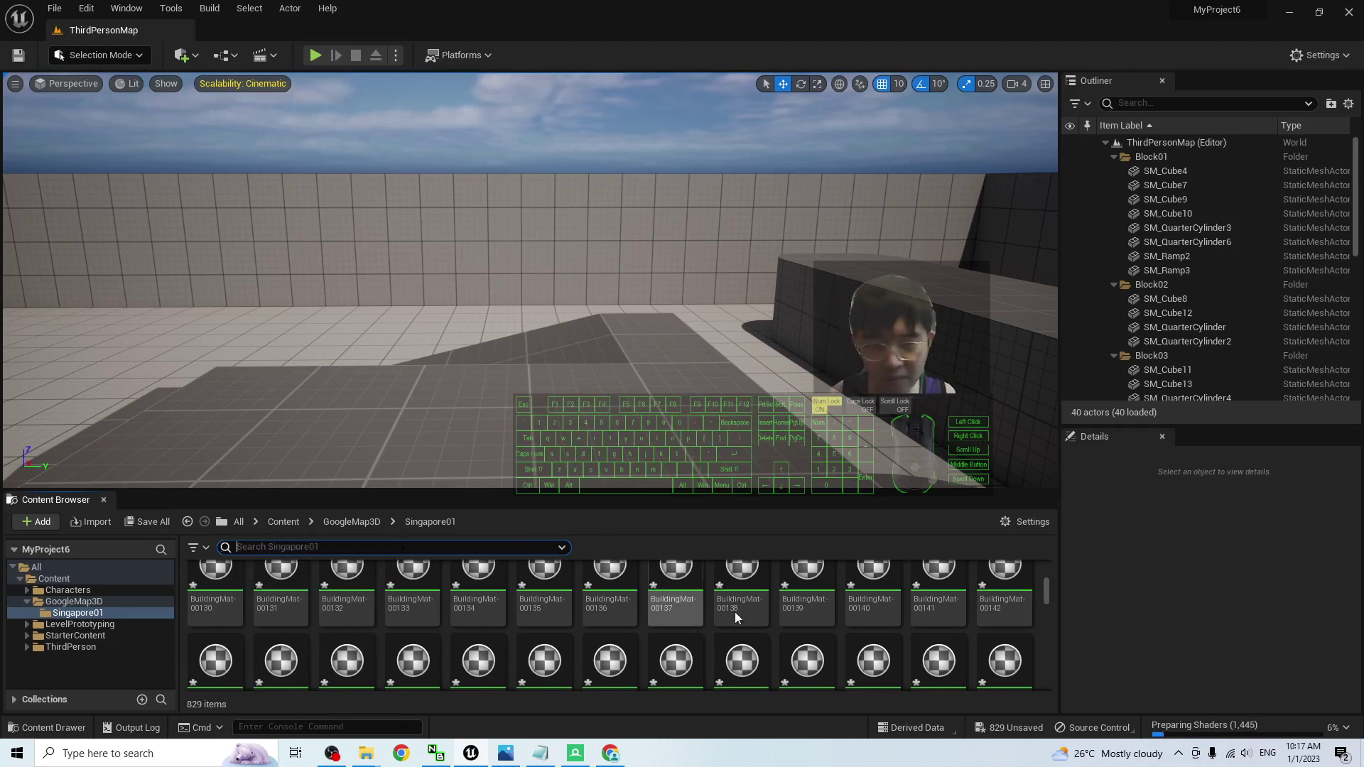
left_click_drag(1045, 590, 1052, 689)
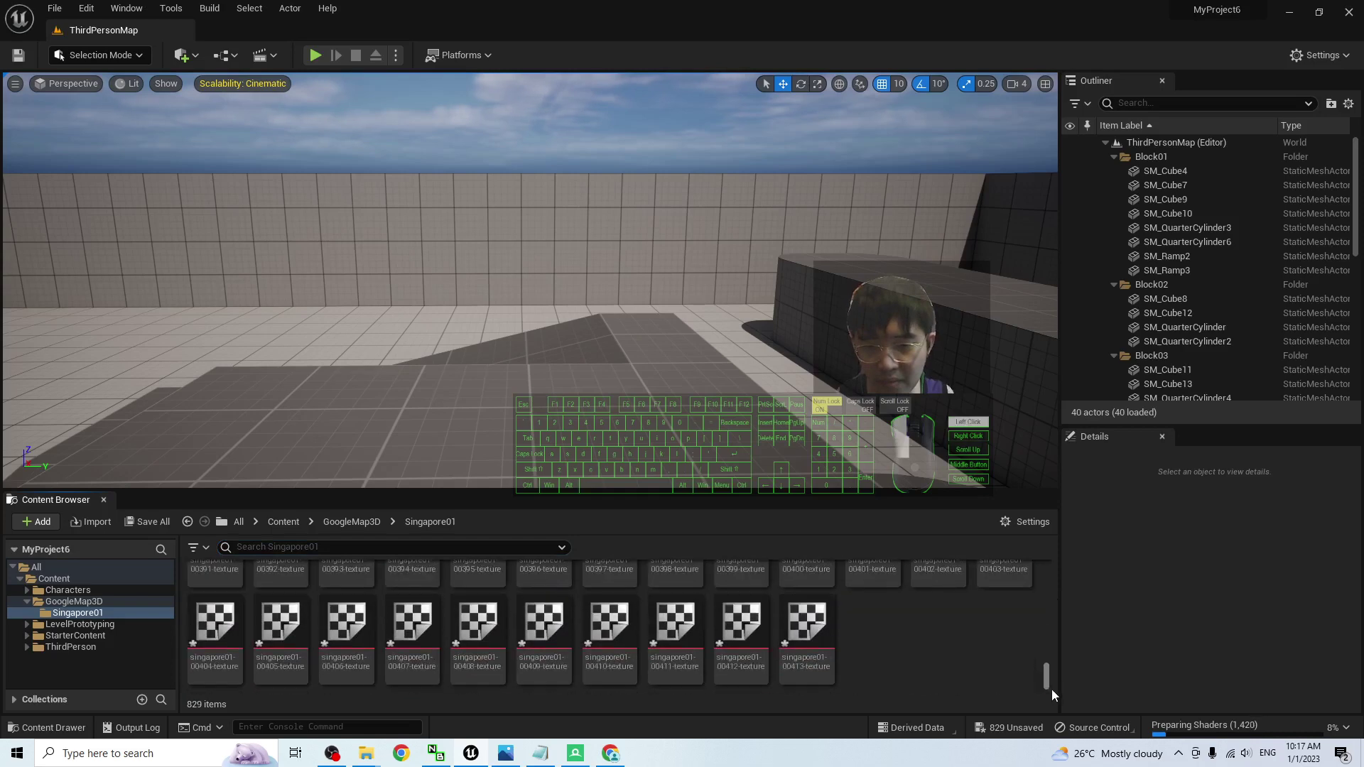
left_click_drag(1055, 610, 1057, 567)
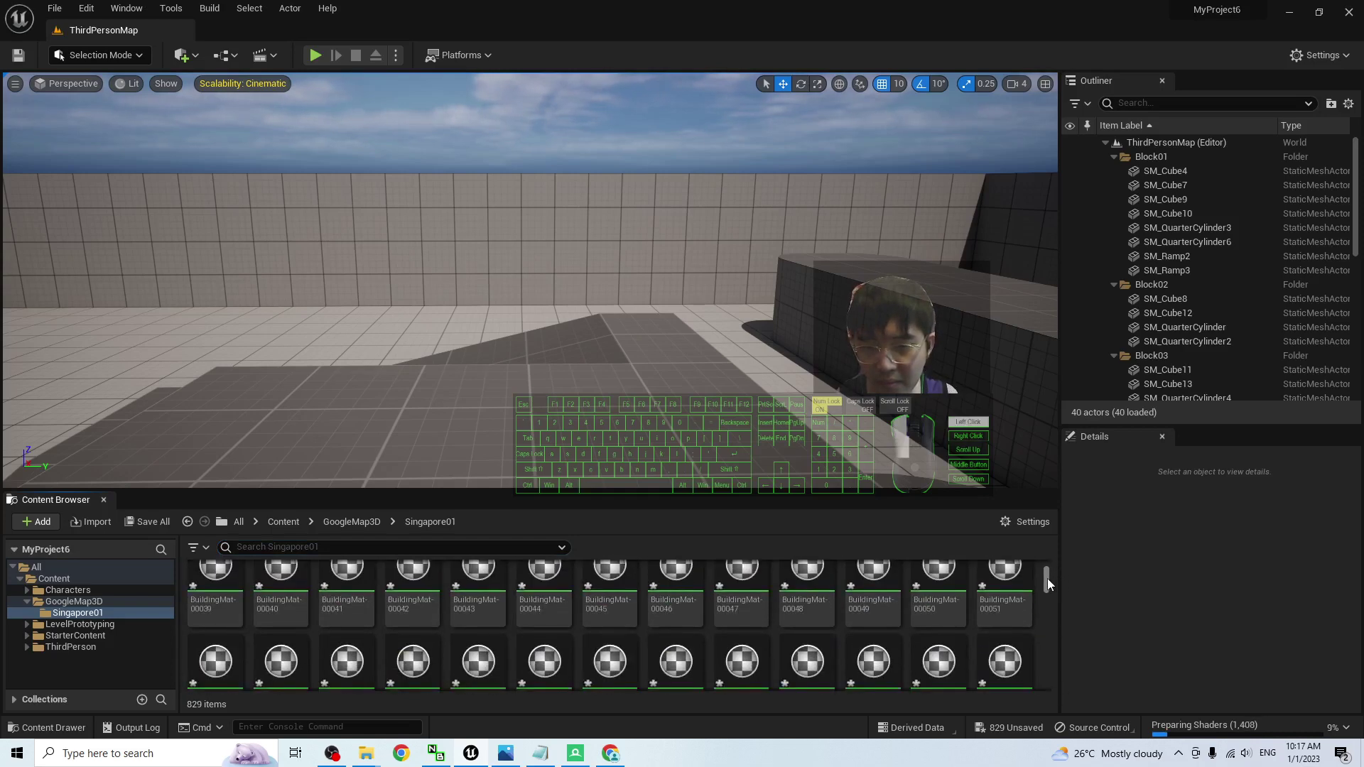
- Enlarge the Content Browser and open the singapore01 static mesh listed between the building materials and the textures
left_click_drag(647, 489, 644, 339)
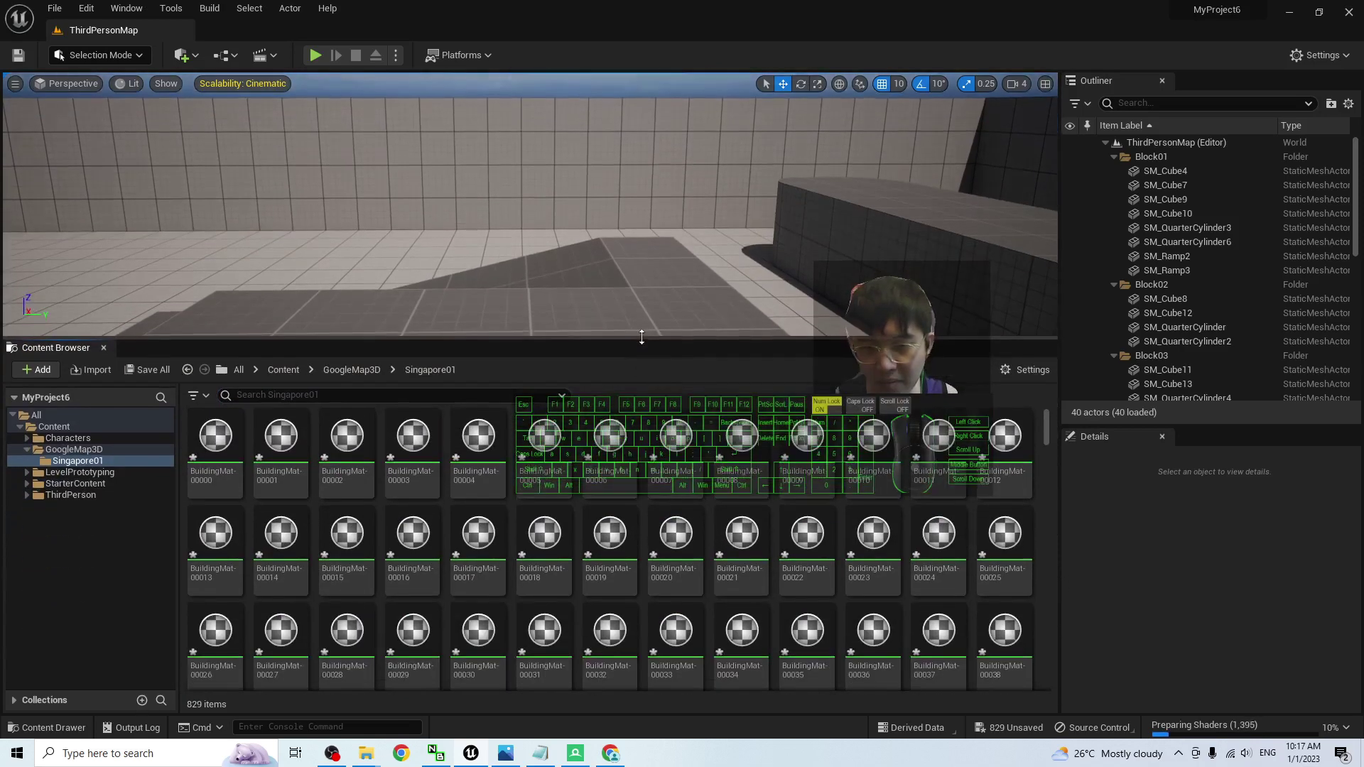
left_click_drag(1049, 428, 1039, 571)
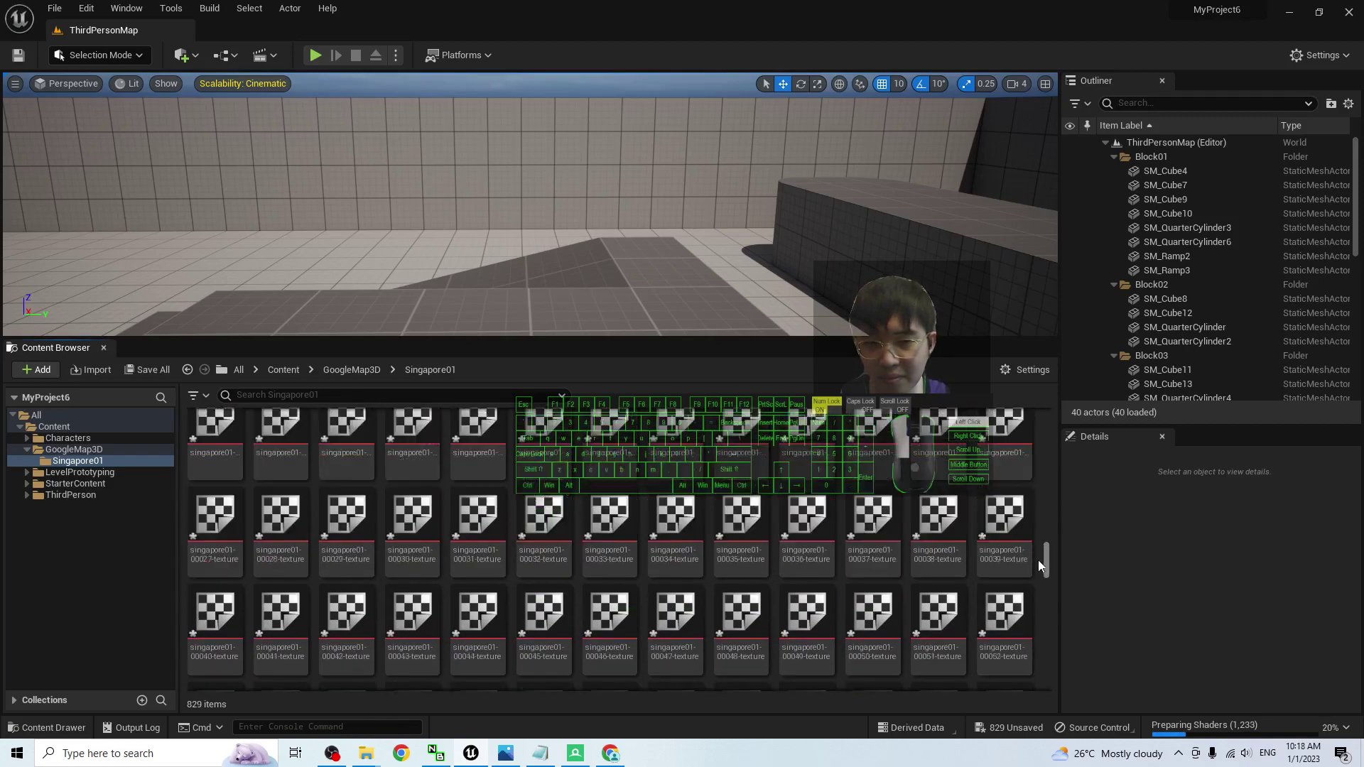
scroll(886, 566, "up", 4)
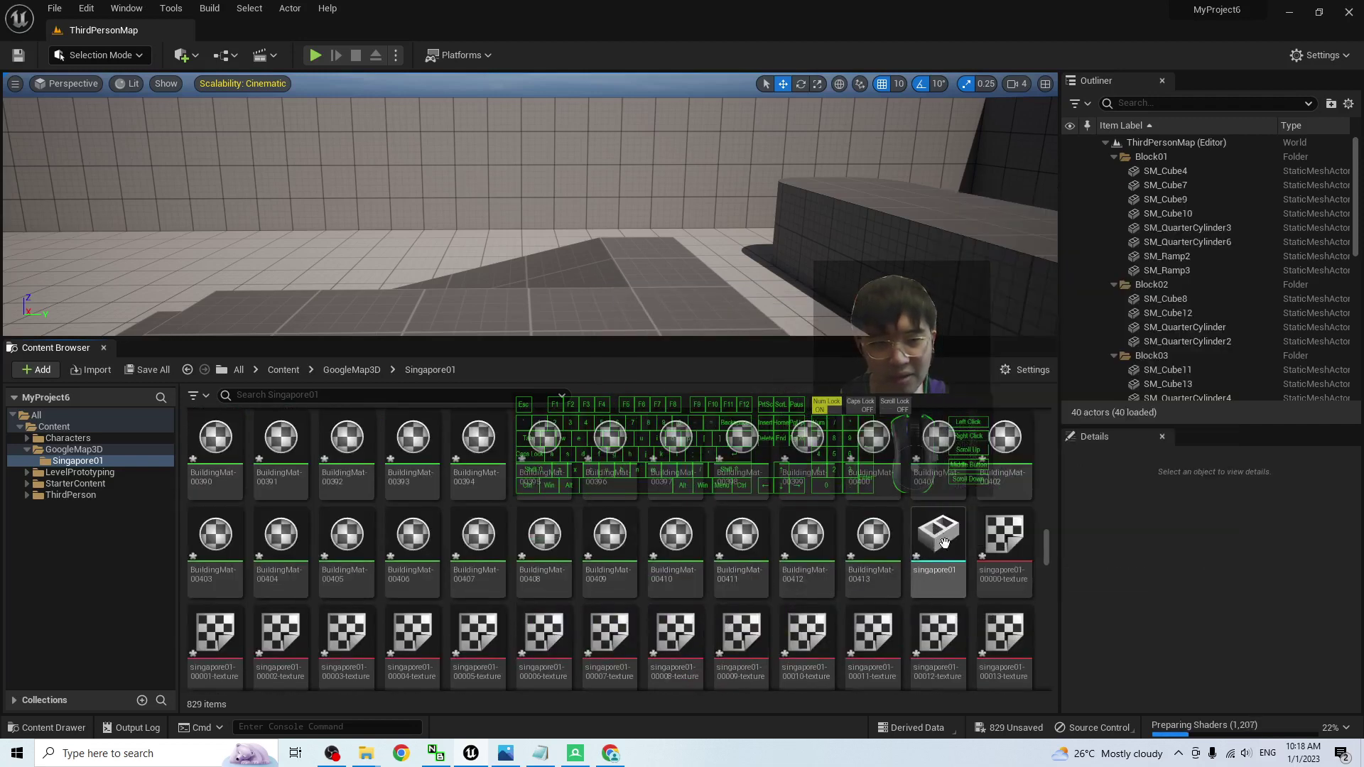
left_click(942, 543)
double_click(944, 542)
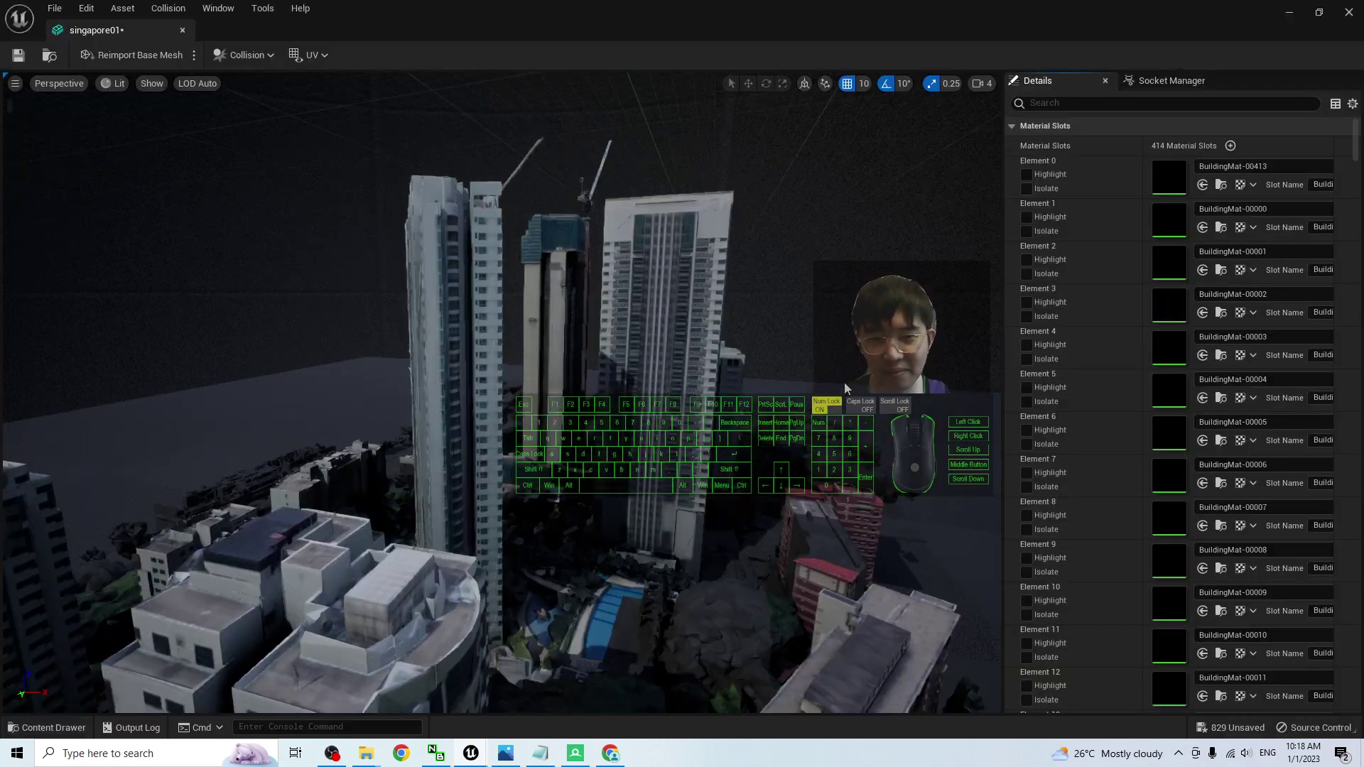
- Inspect the textured Singapore buildings from several viewpoints in the mesh preview and return to the level editor
scroll(670, 468, "down", 1)
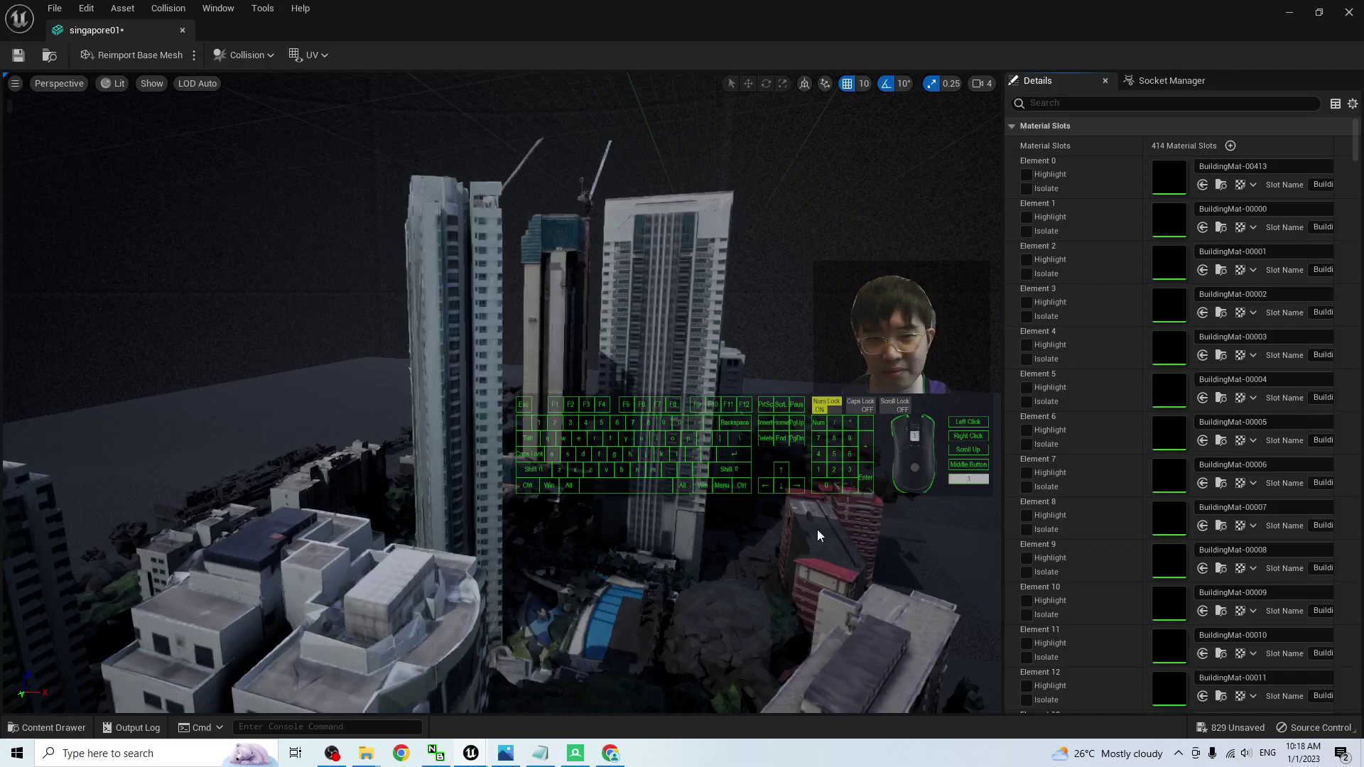
scroll(782, 506, "down", 5)
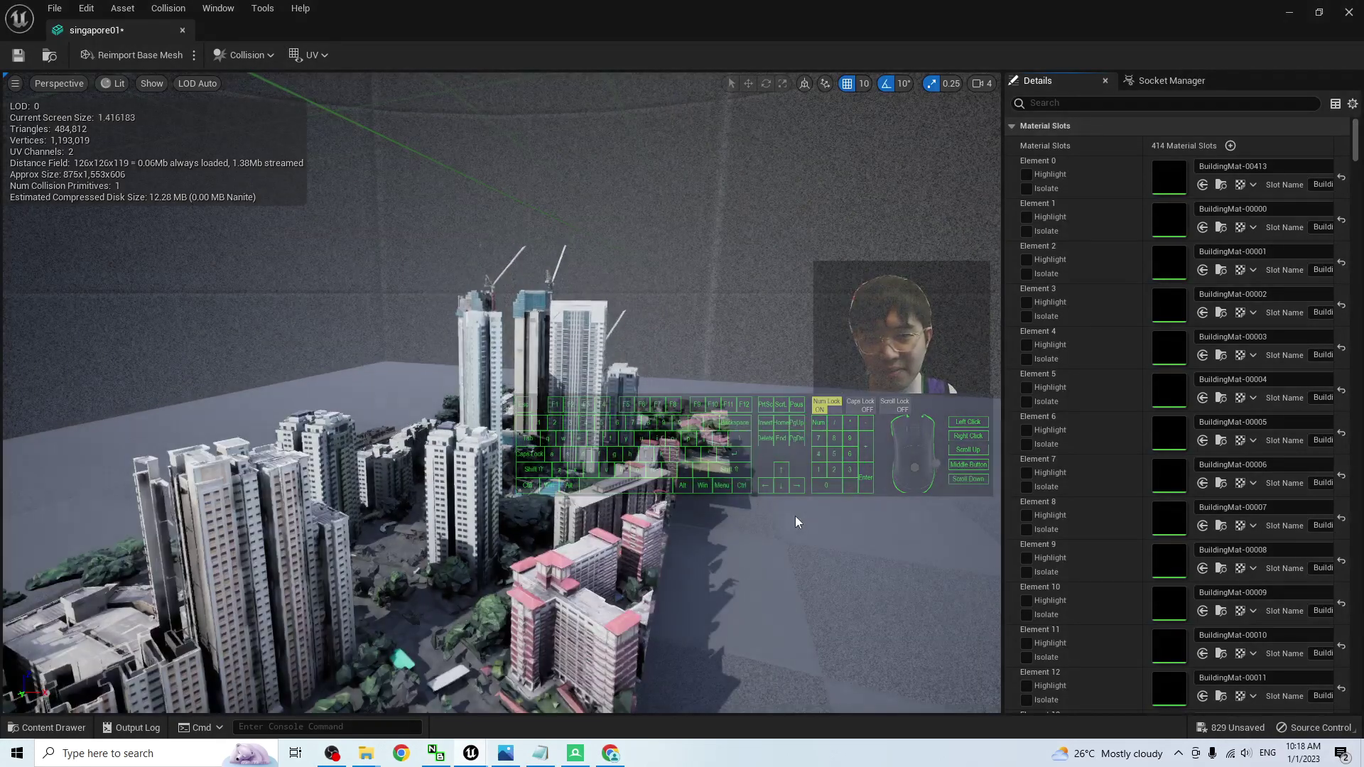
middle_click_drag(795, 516, 739, 561)
middle_click_drag(818, 478, 756, 526)
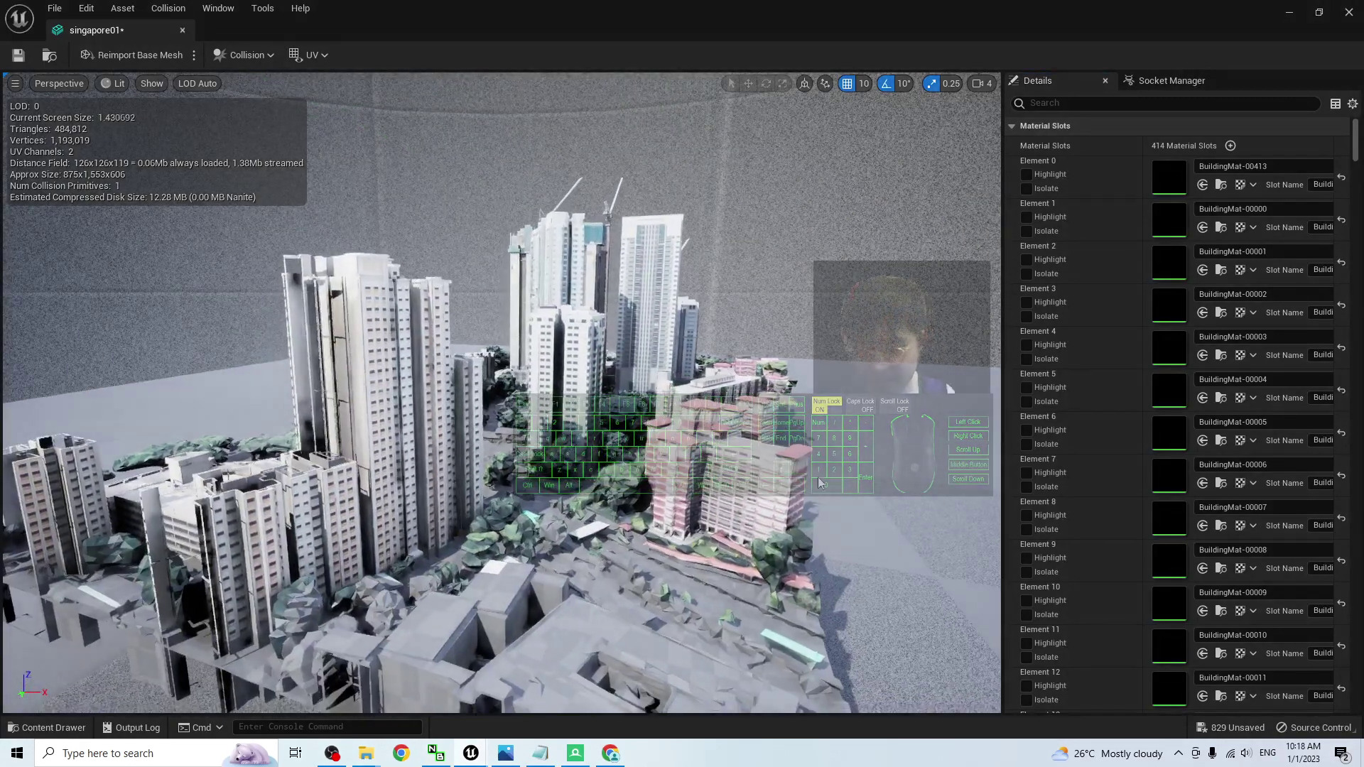
mouse_move(821, 483)
left_mouse_down("alt")
mouse_move(810, 490)
mouse_move(778, 419)
mouse_move(864, 589)
mouse_move(816, 423)
mouse_move(829, 475)
left_mouse_up("alt")
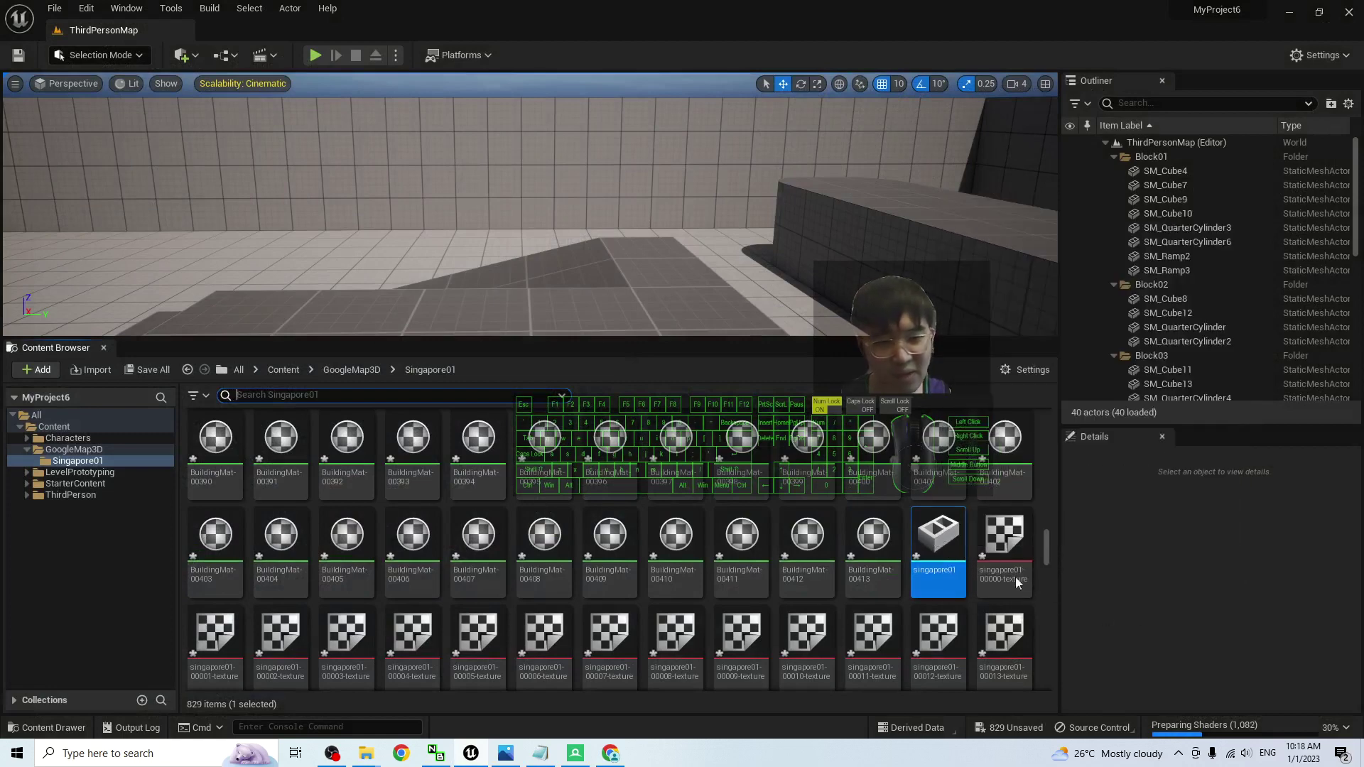
- Set the singapore01 static mesh's Collision Complexity to Use Complex Collision As Simple, and save and close the asset
double_click(928, 549)
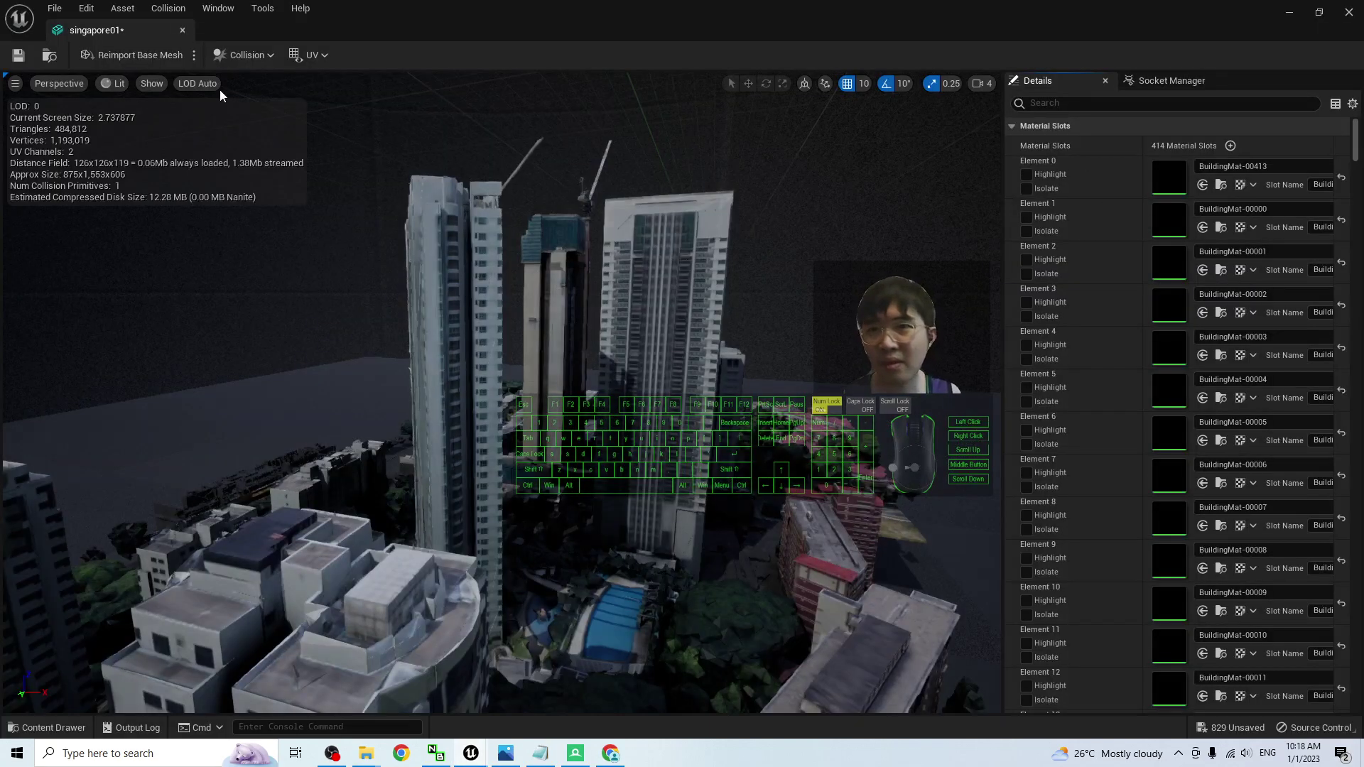
scroll(1208, 213, "down", 3)
scroll(1341, 252, "down", 20)
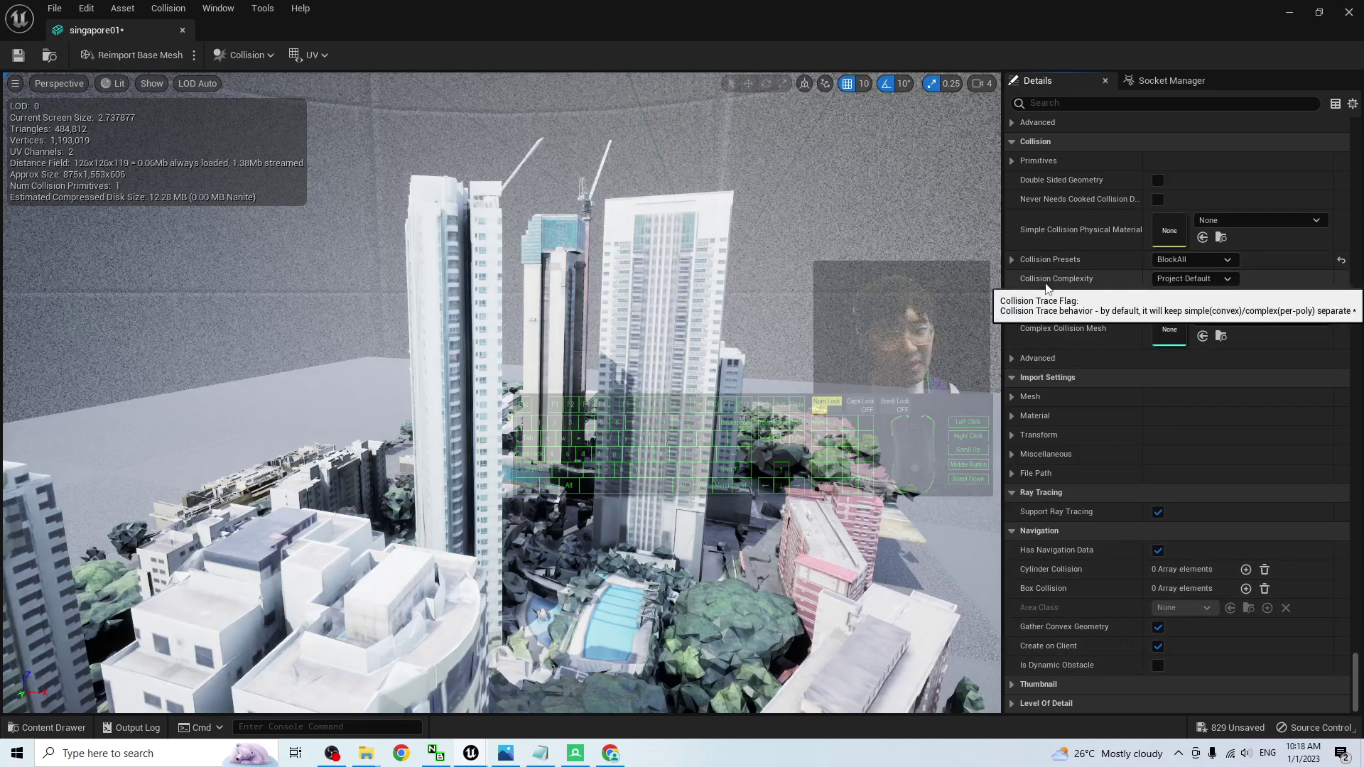
left_click(1200, 279)
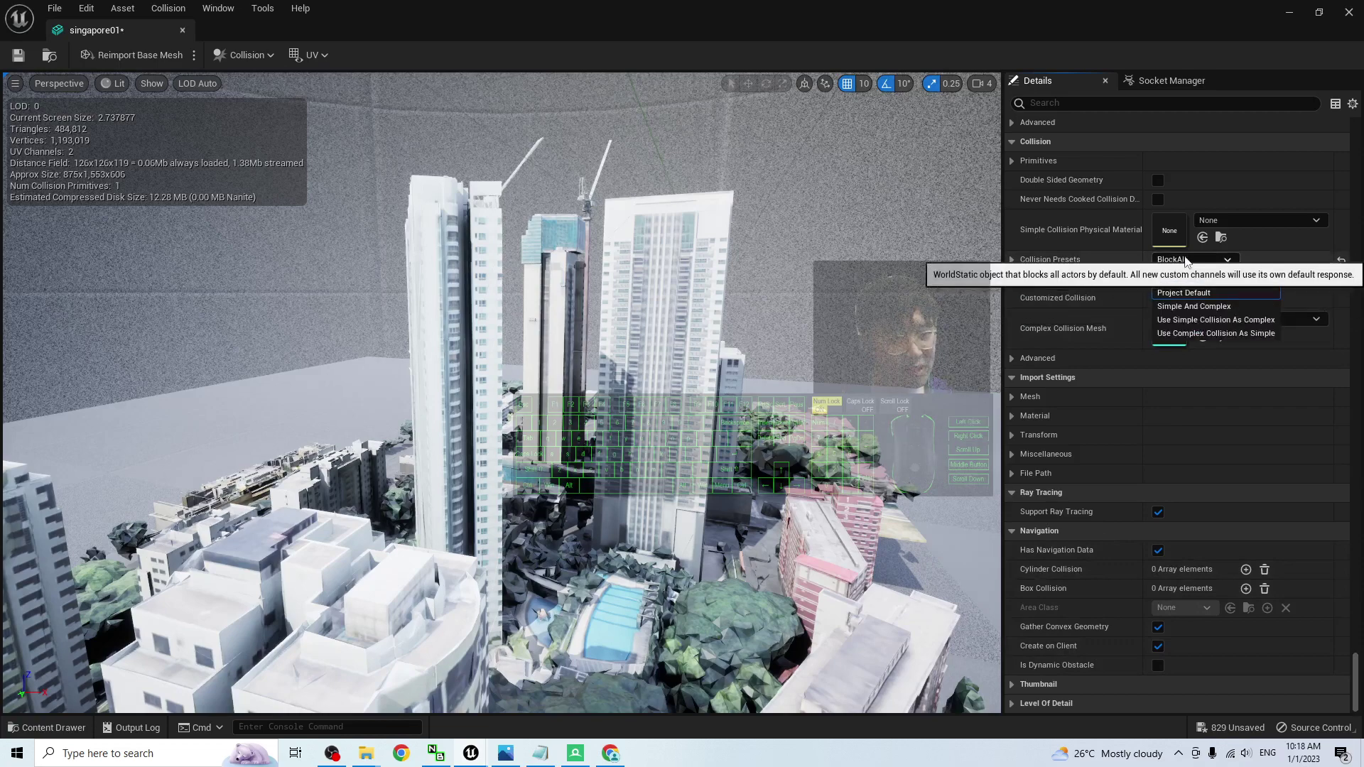
left_click(1219, 280)
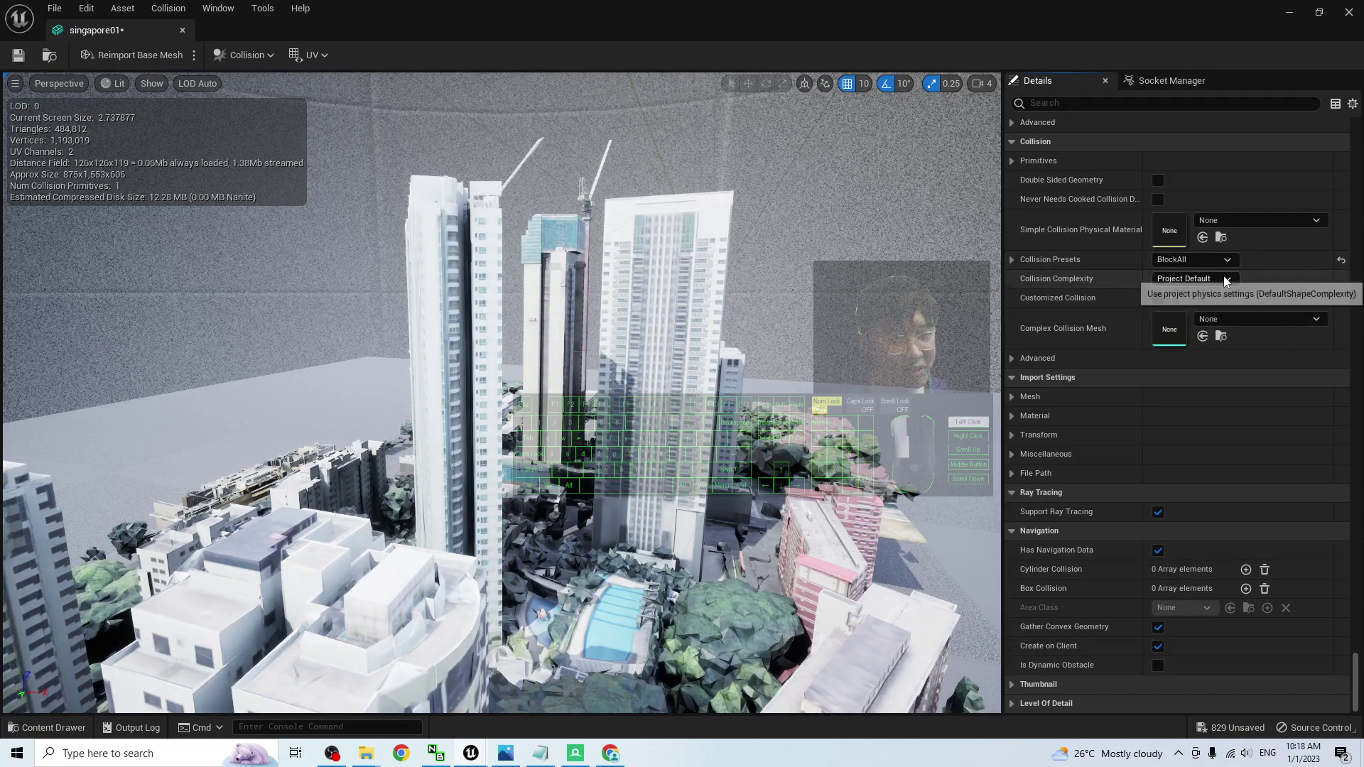
left_click(1225, 280)
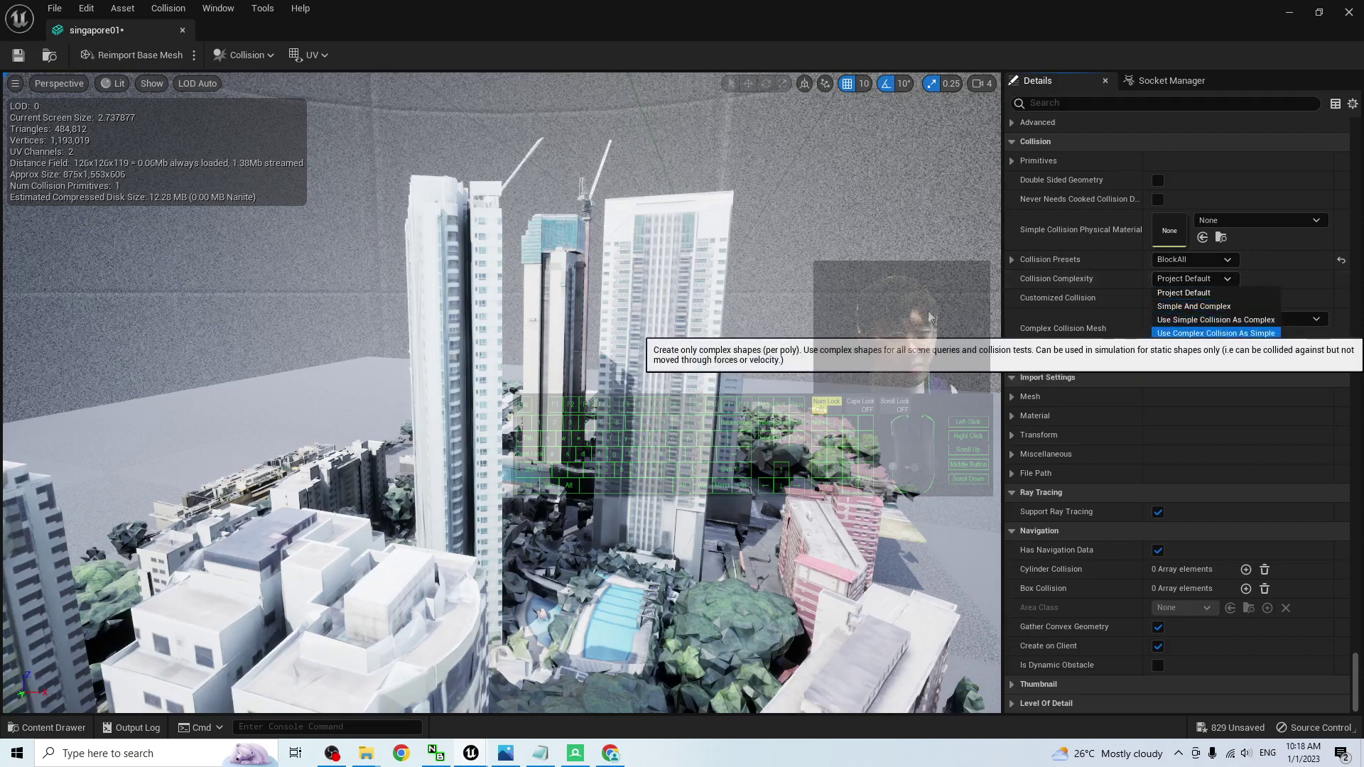
left_click(1216, 334)
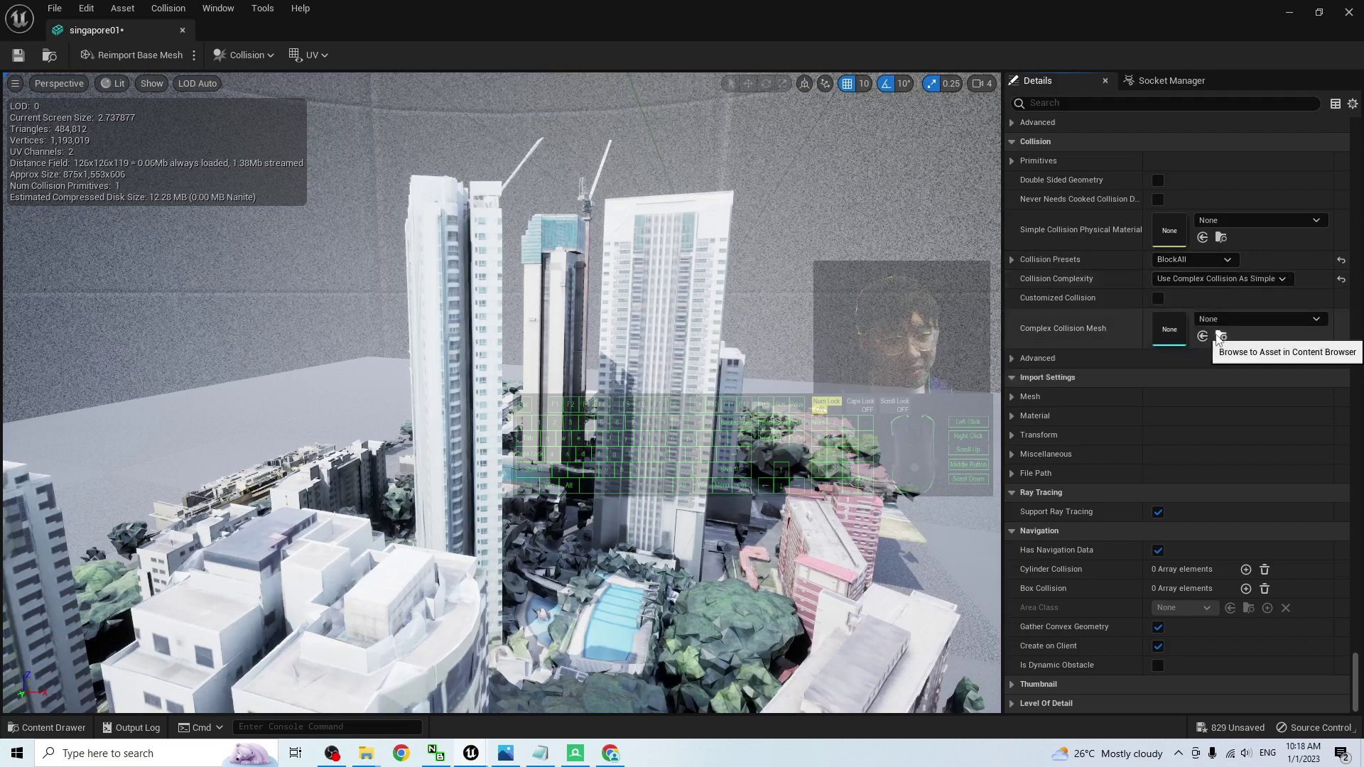
key("ctrl+s")
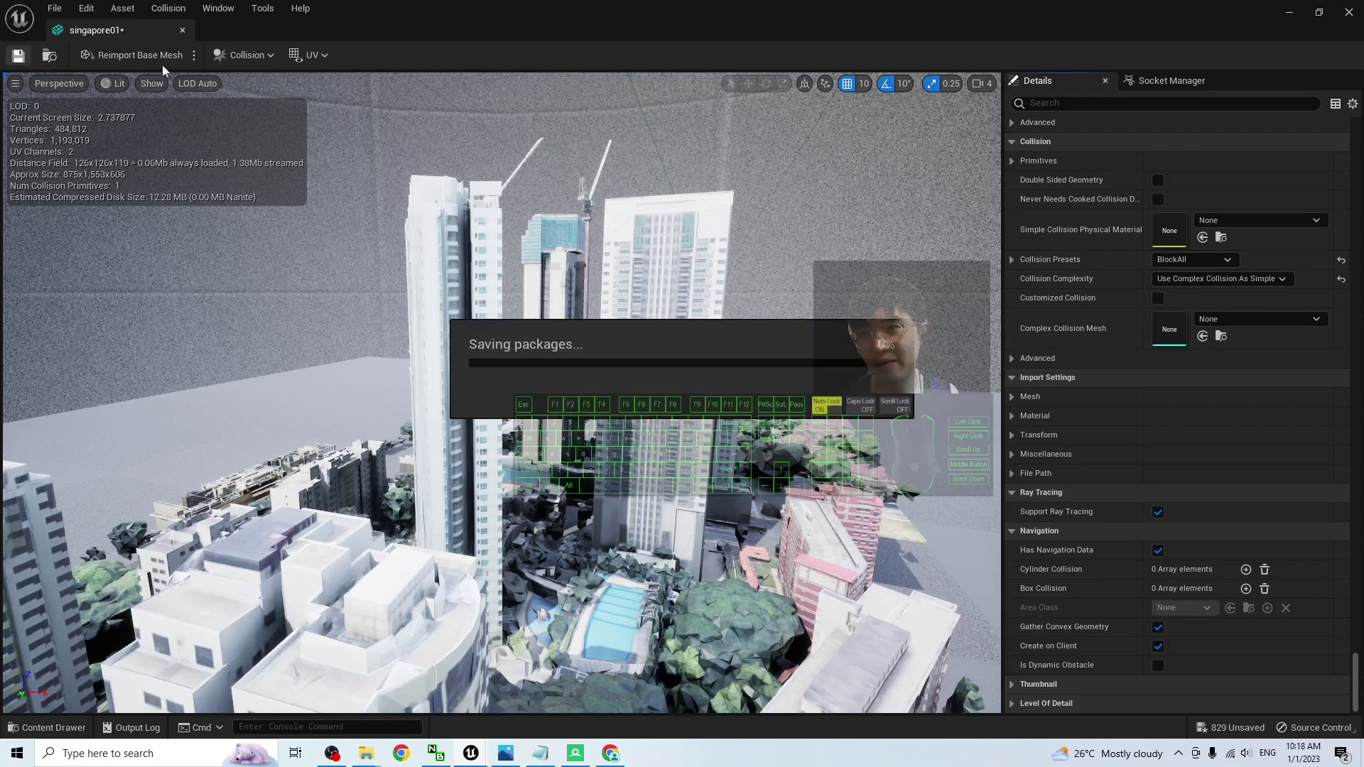
left_click(1350, 12)
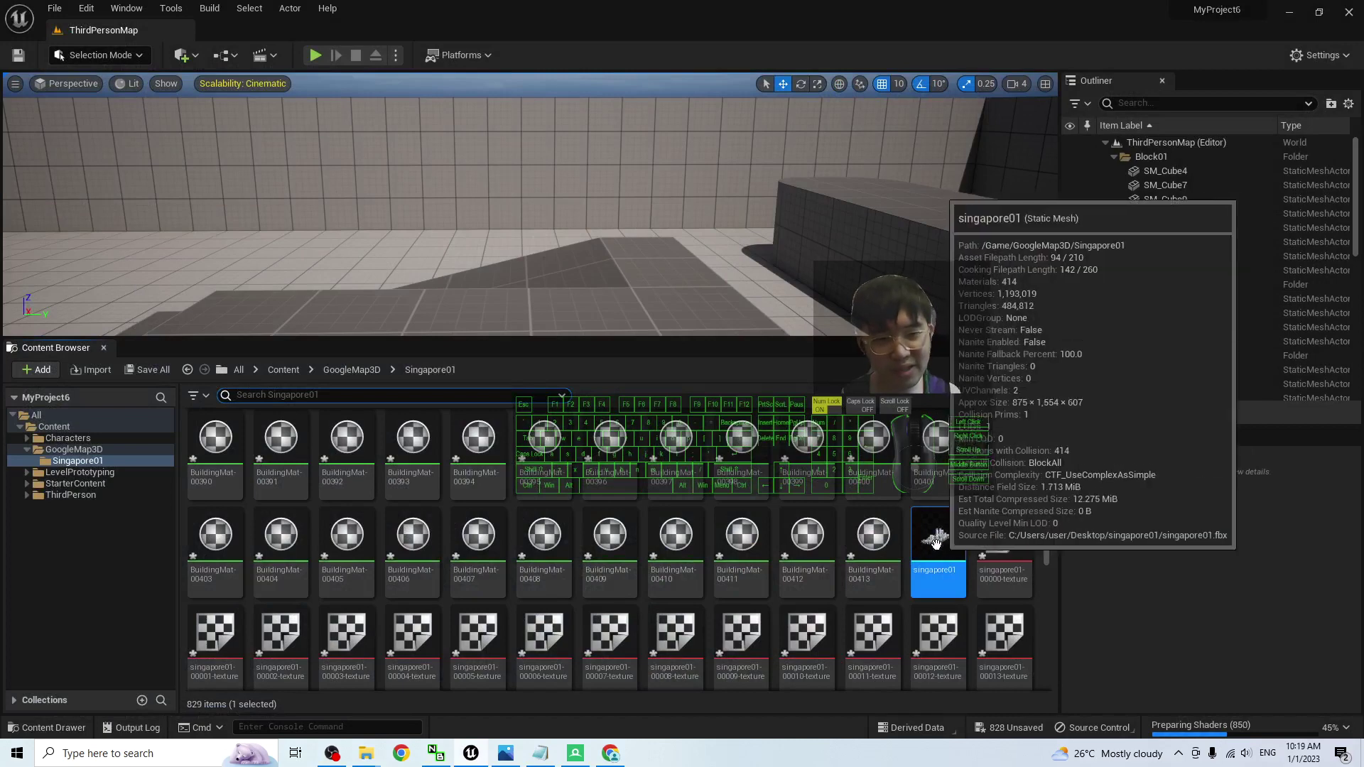
- Place the singapore01 static mesh in the level near the long block, at about X 2900, Y 2510, Z 130
scroll(634, 180, "down", 12)
scroll(704, 250, "down", 5)
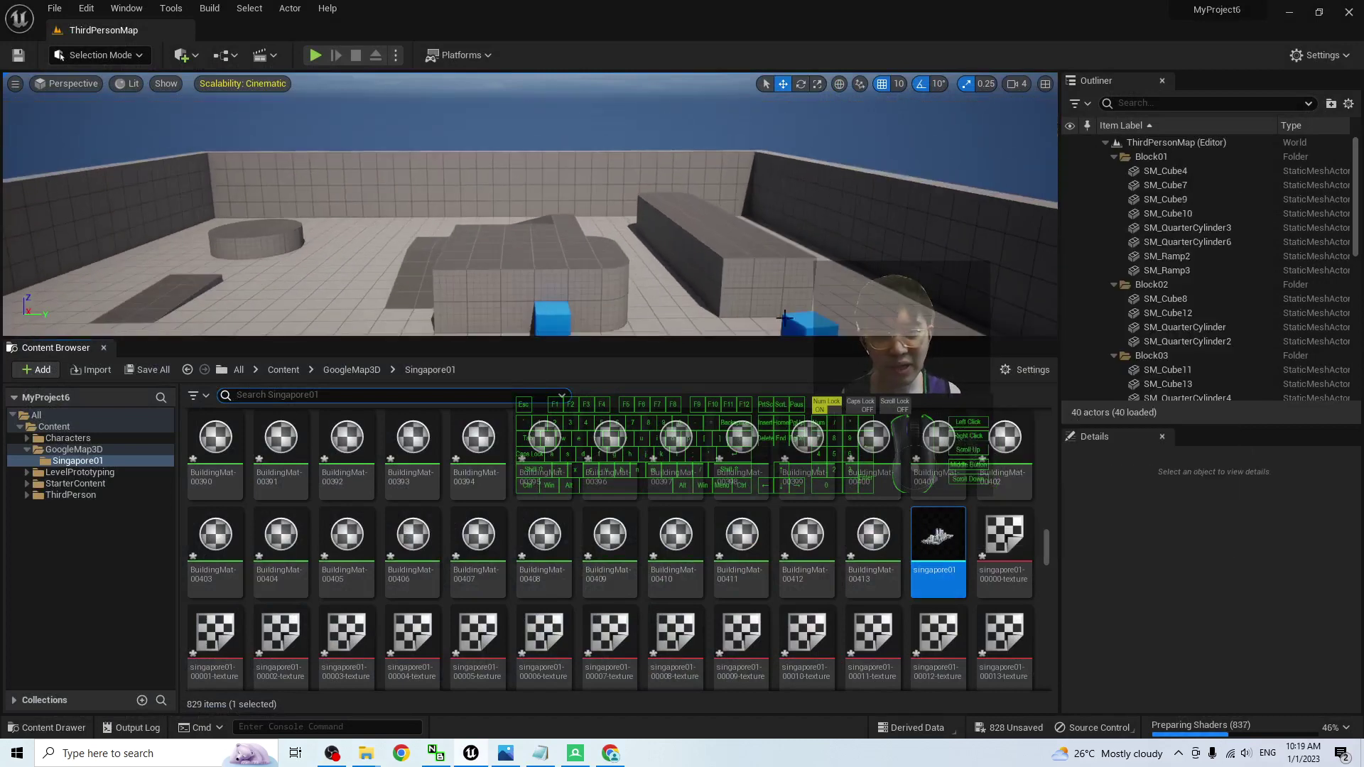
left_click_drag(938, 547, 643, 284)
left_click_drag(540, 232, 619, 200)
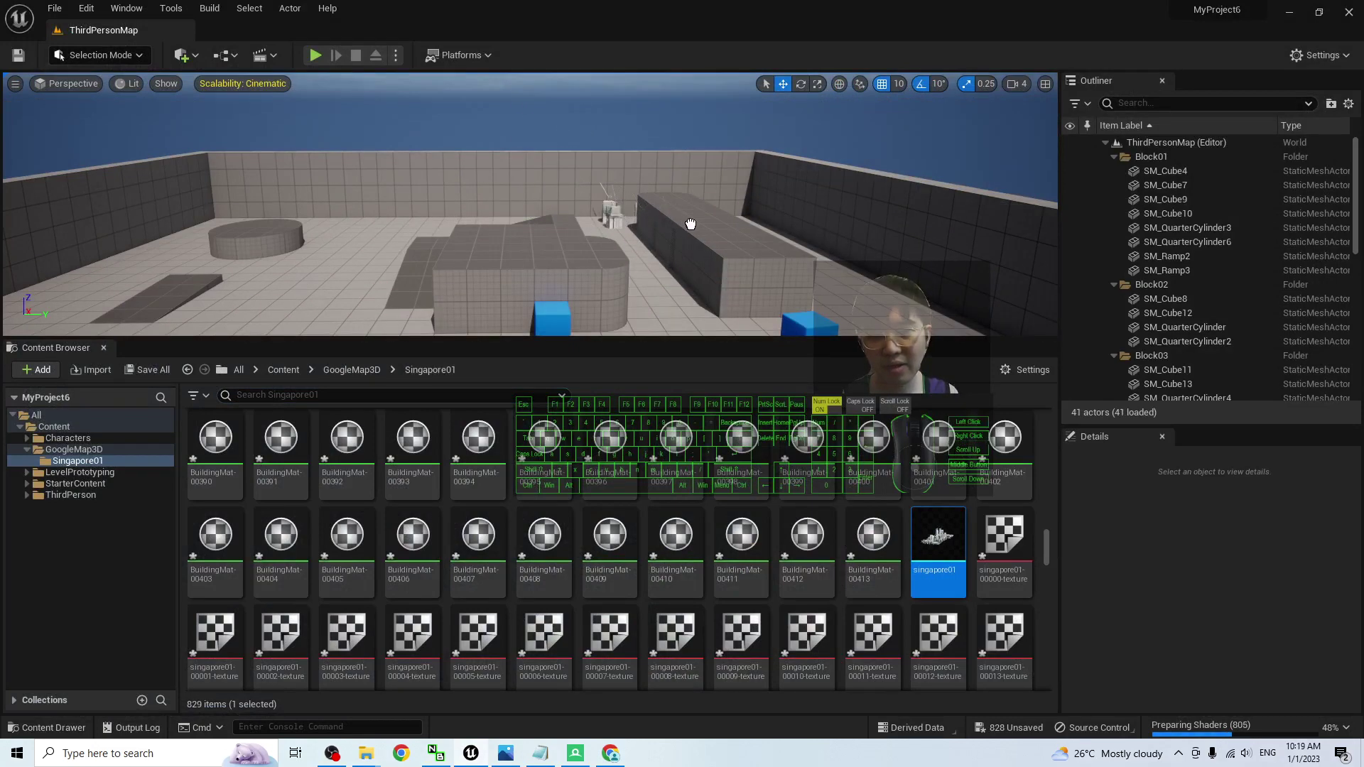
left_click_drag(609, 221, 609, 219)
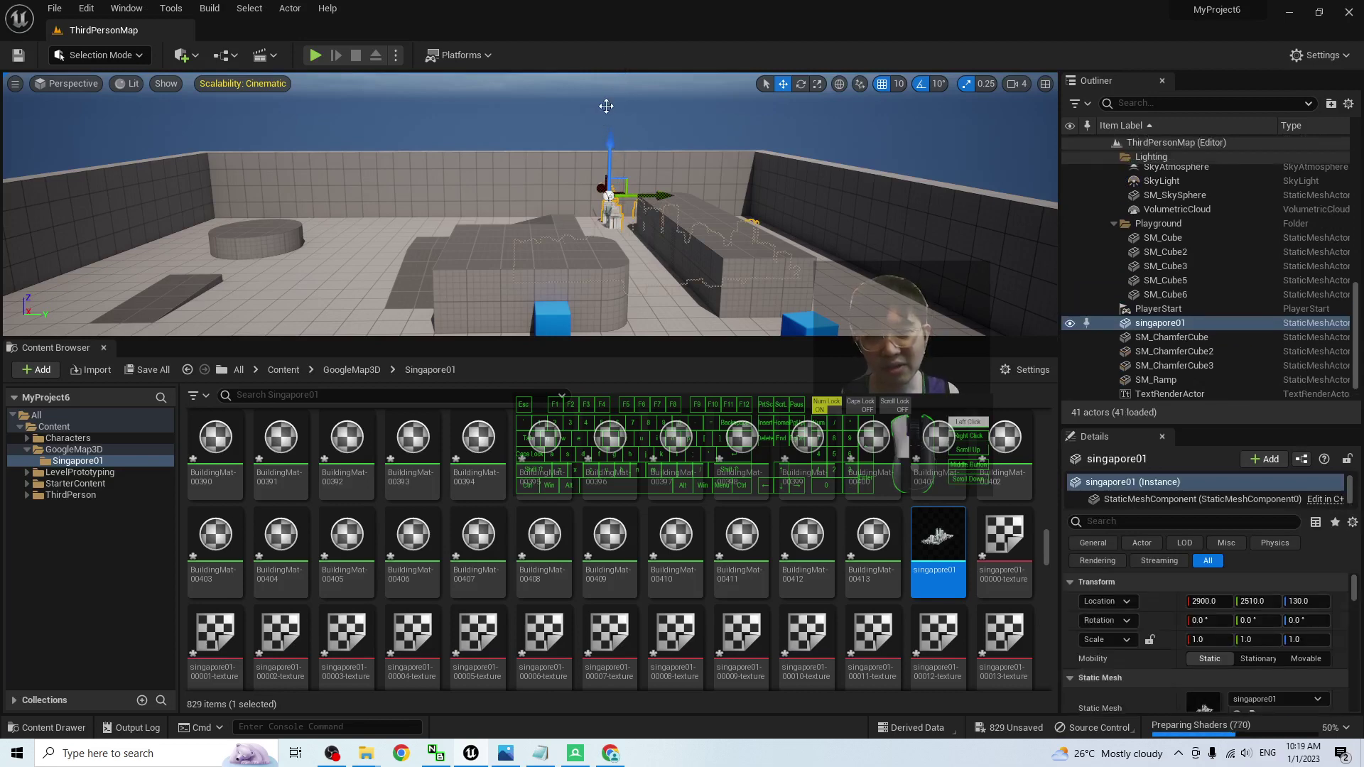
- Enlarge the level viewport by shrinking the Content Browser, and select the placed singapore01 mesh
left_click(729, 194)
scroll(729, 193, "down", 3)
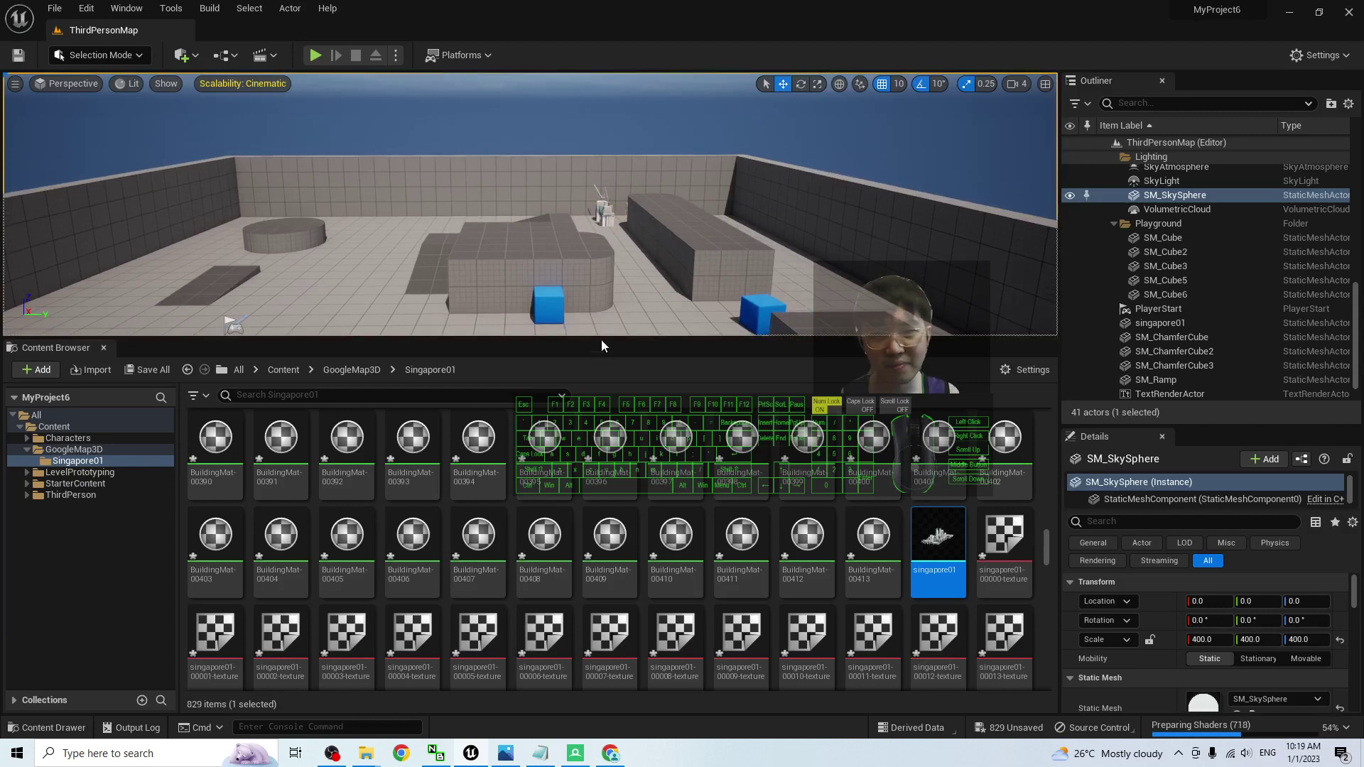
left_click_drag(601, 338, 598, 561)
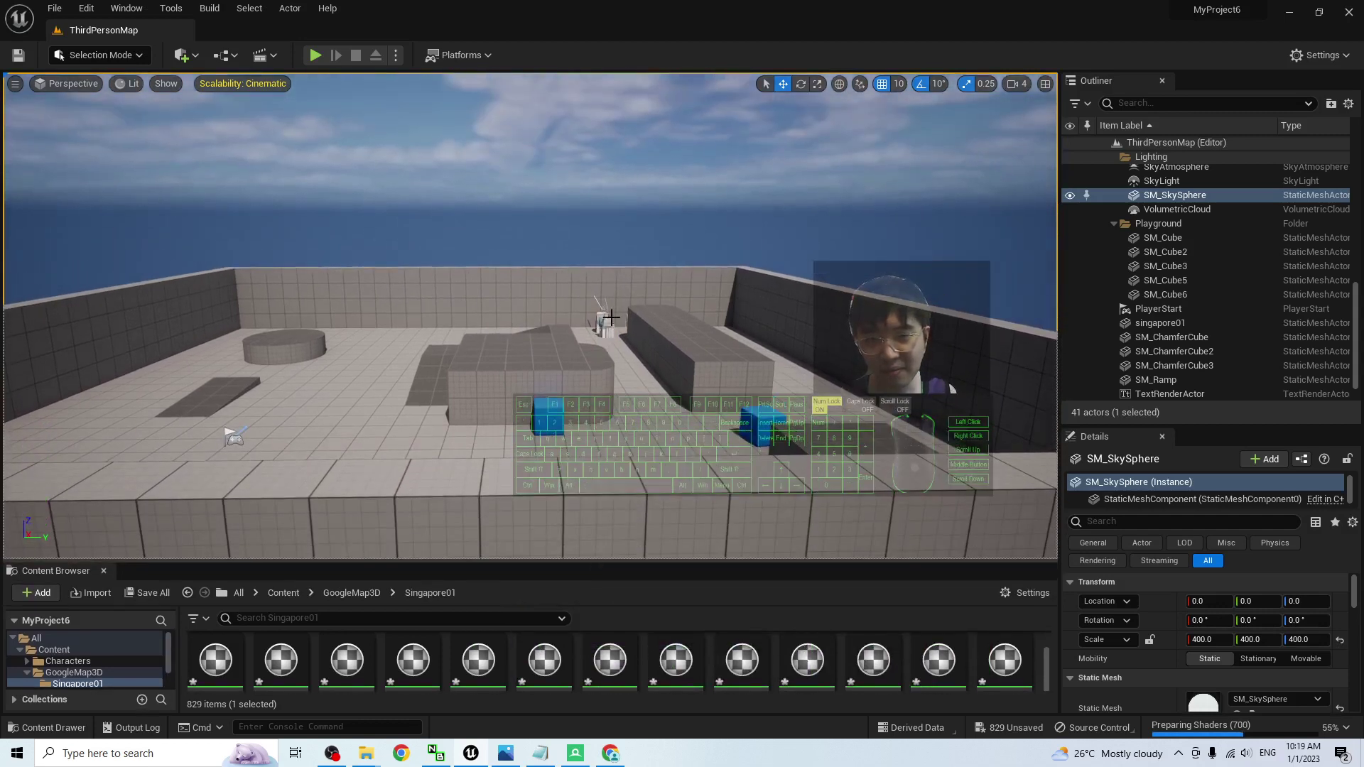
left_click(606, 321)
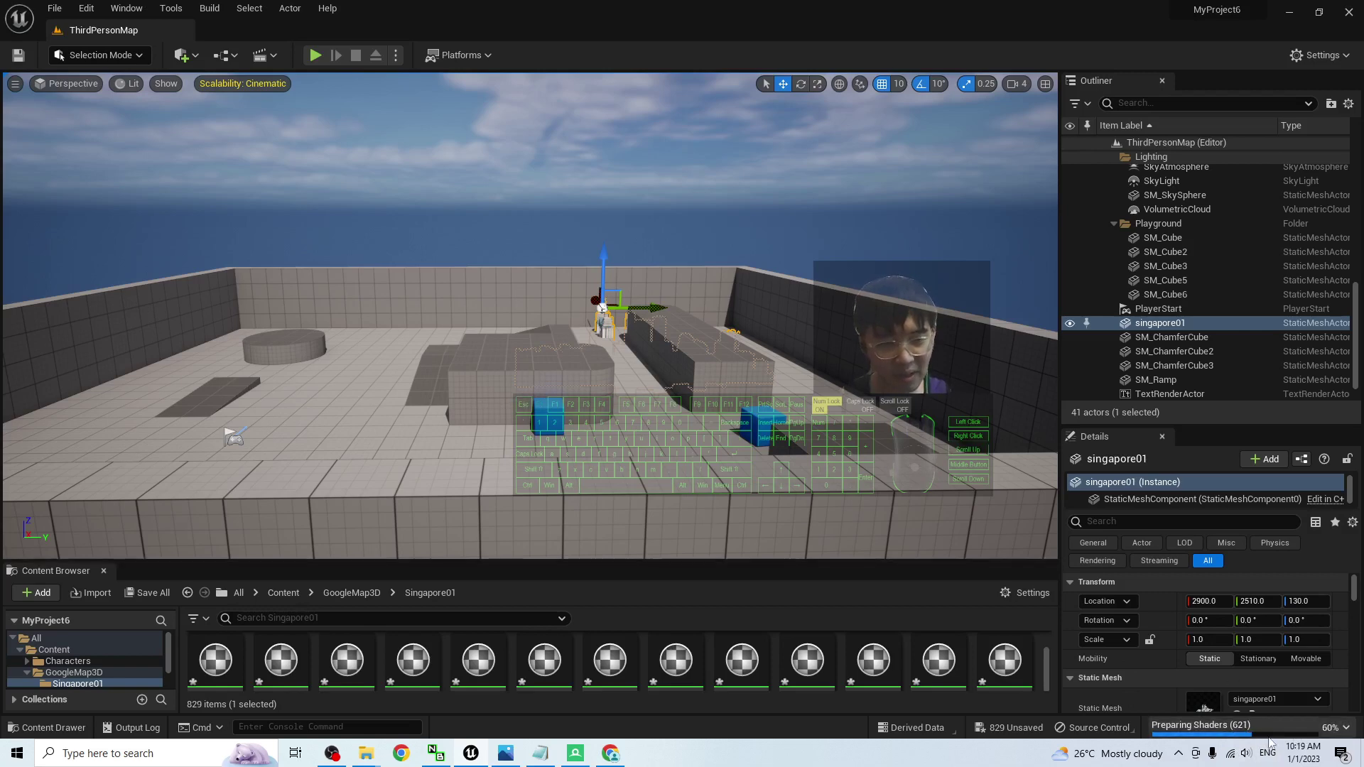
scroll(561, 393, "up", 1)
left_click(608, 389)
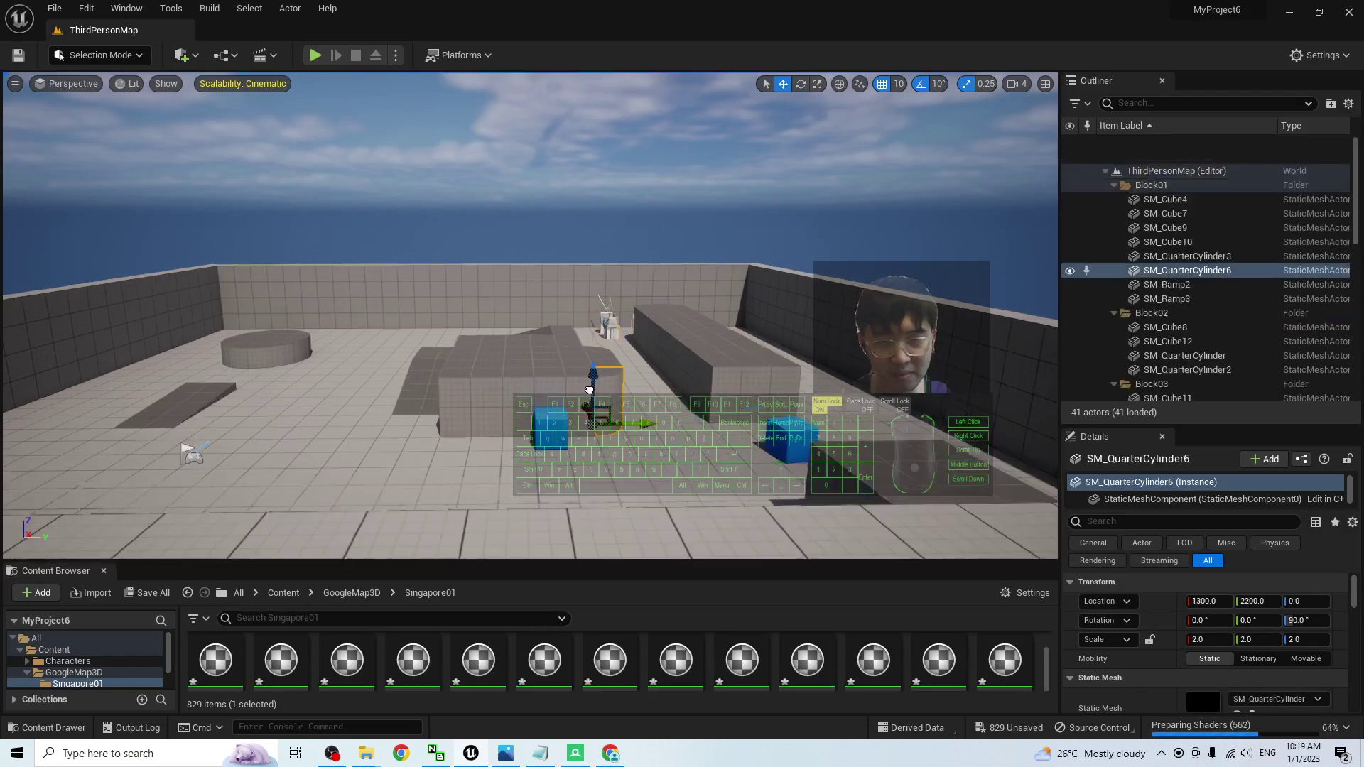
right_click(551, 356)
left_click(492, 354)
right_click(472, 356)
left_click(606, 323)
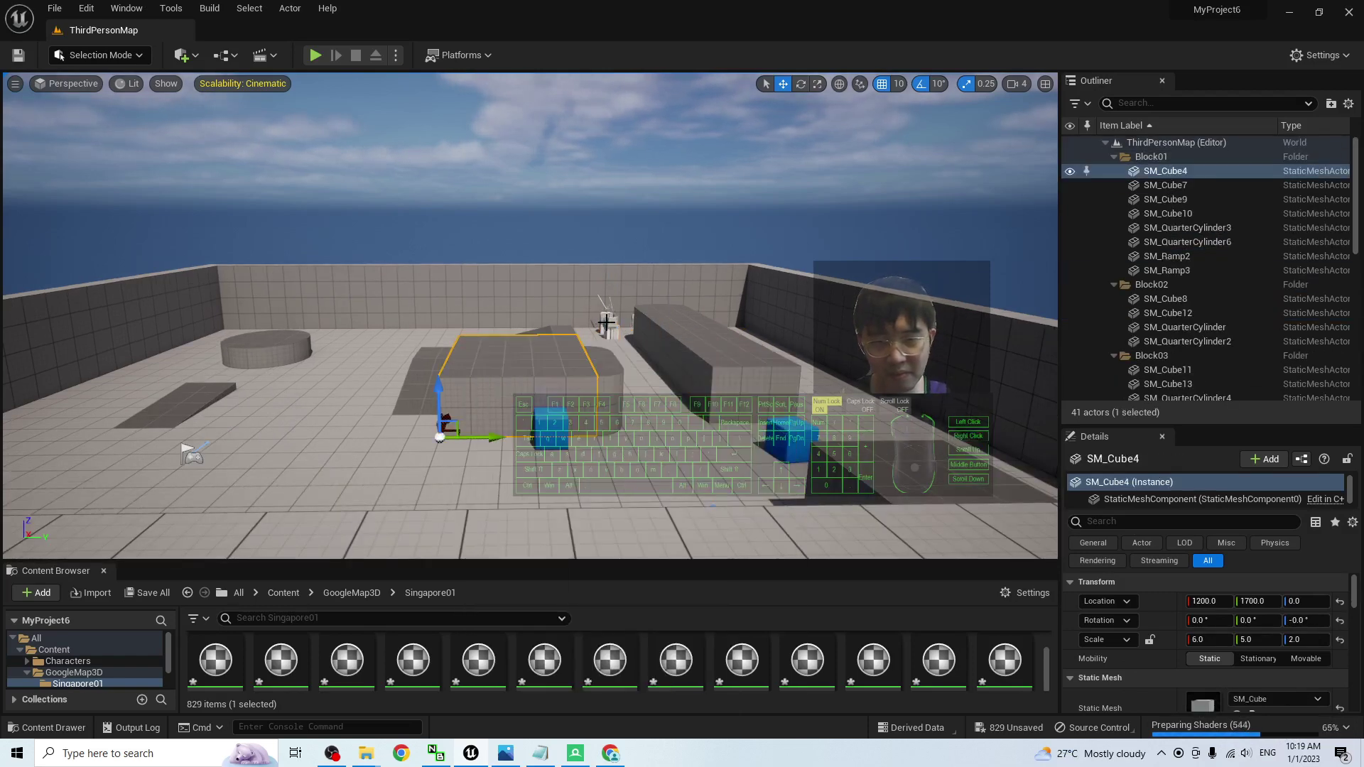
left_click(609, 321)
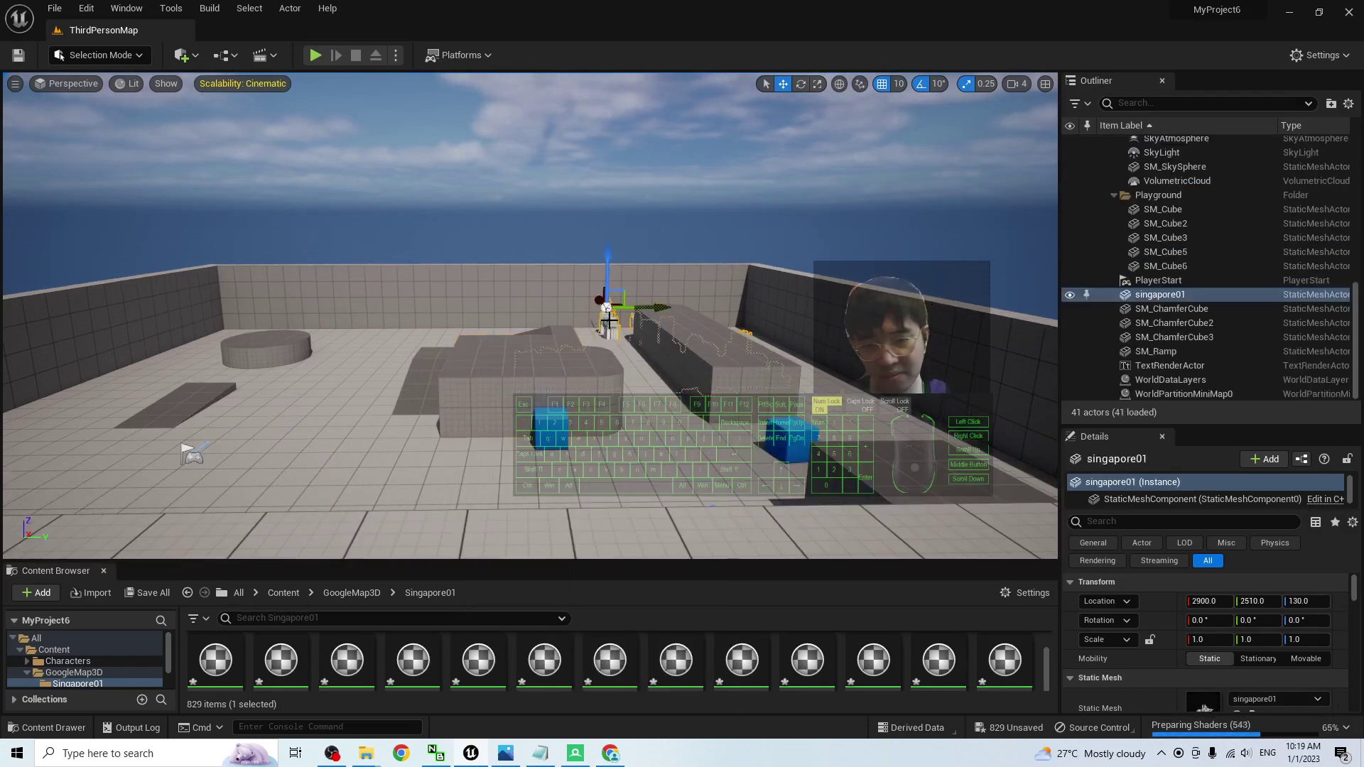
left_click(347, 755)
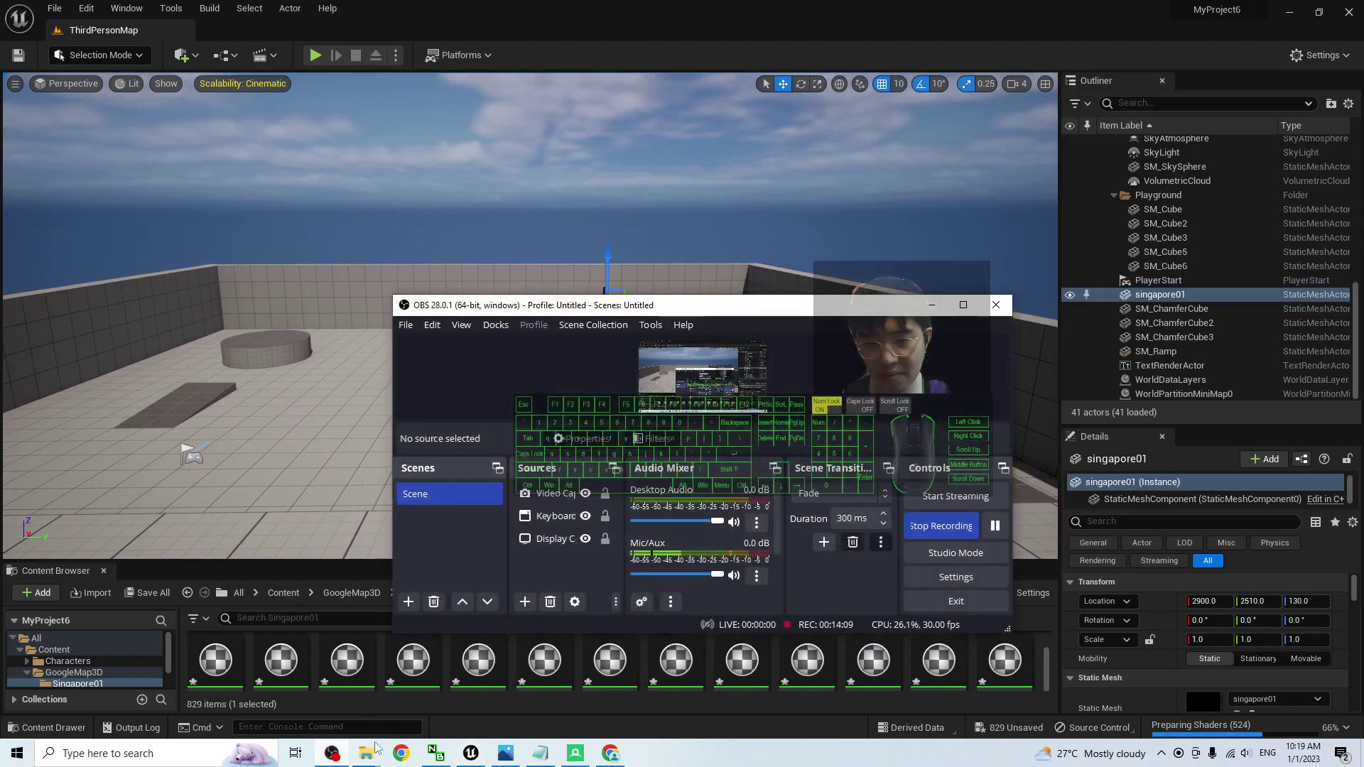
left_click(930, 305)
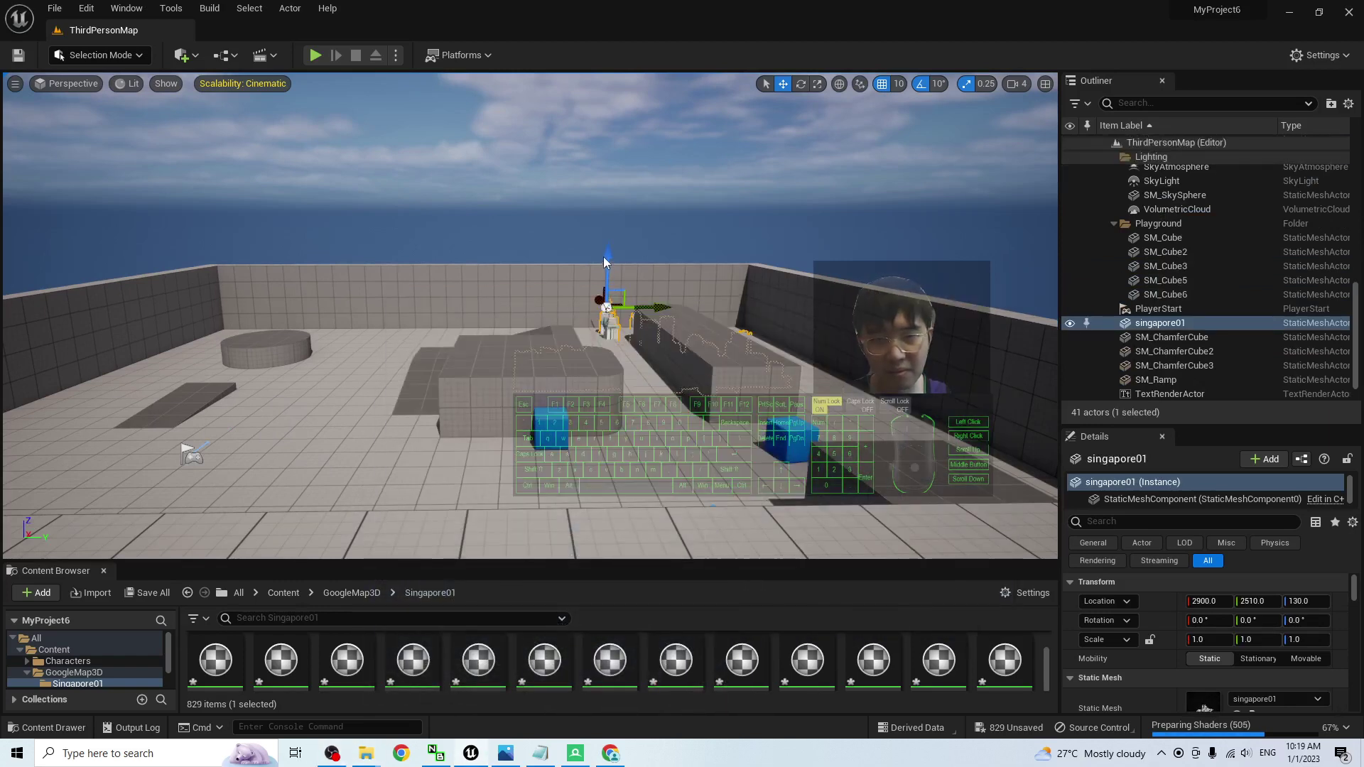
scroll(650, 408, "up", 1)
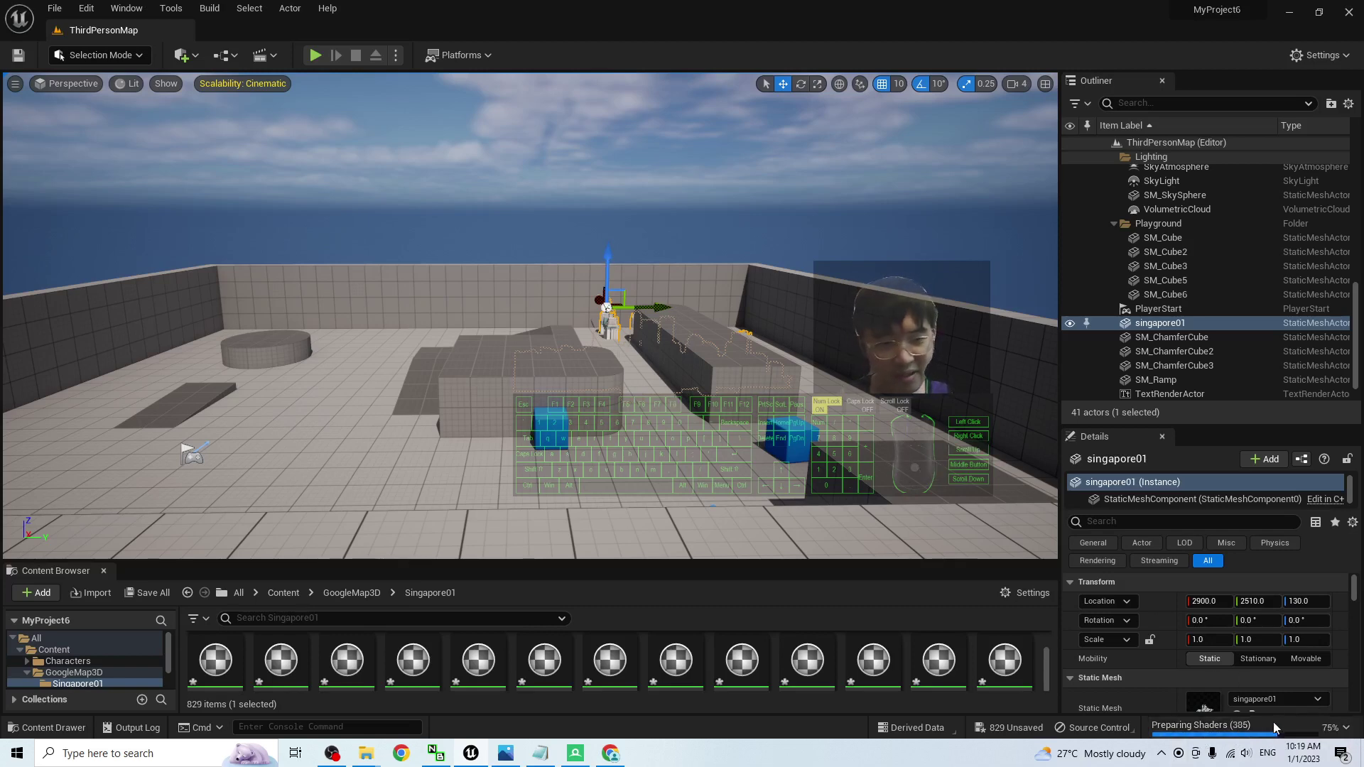
left_click(332, 757)
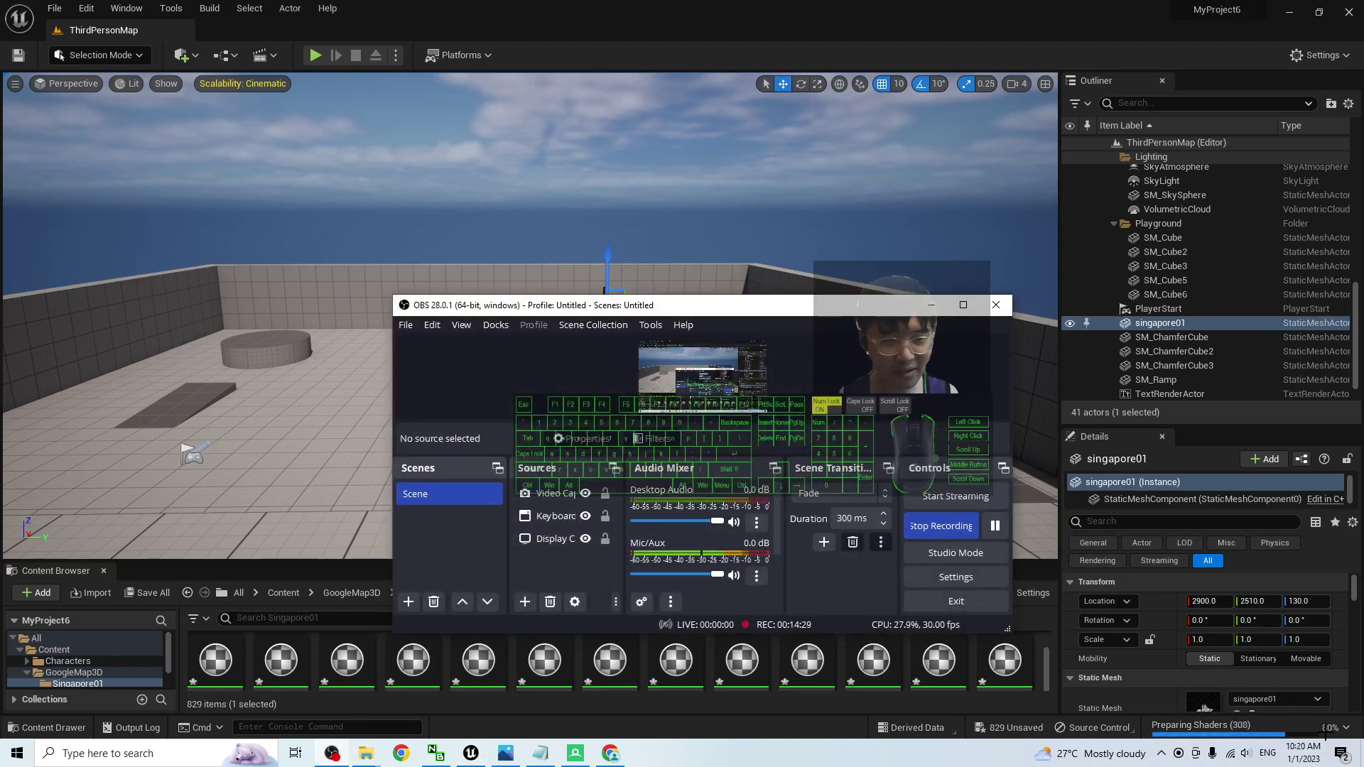
left_click(996, 527)
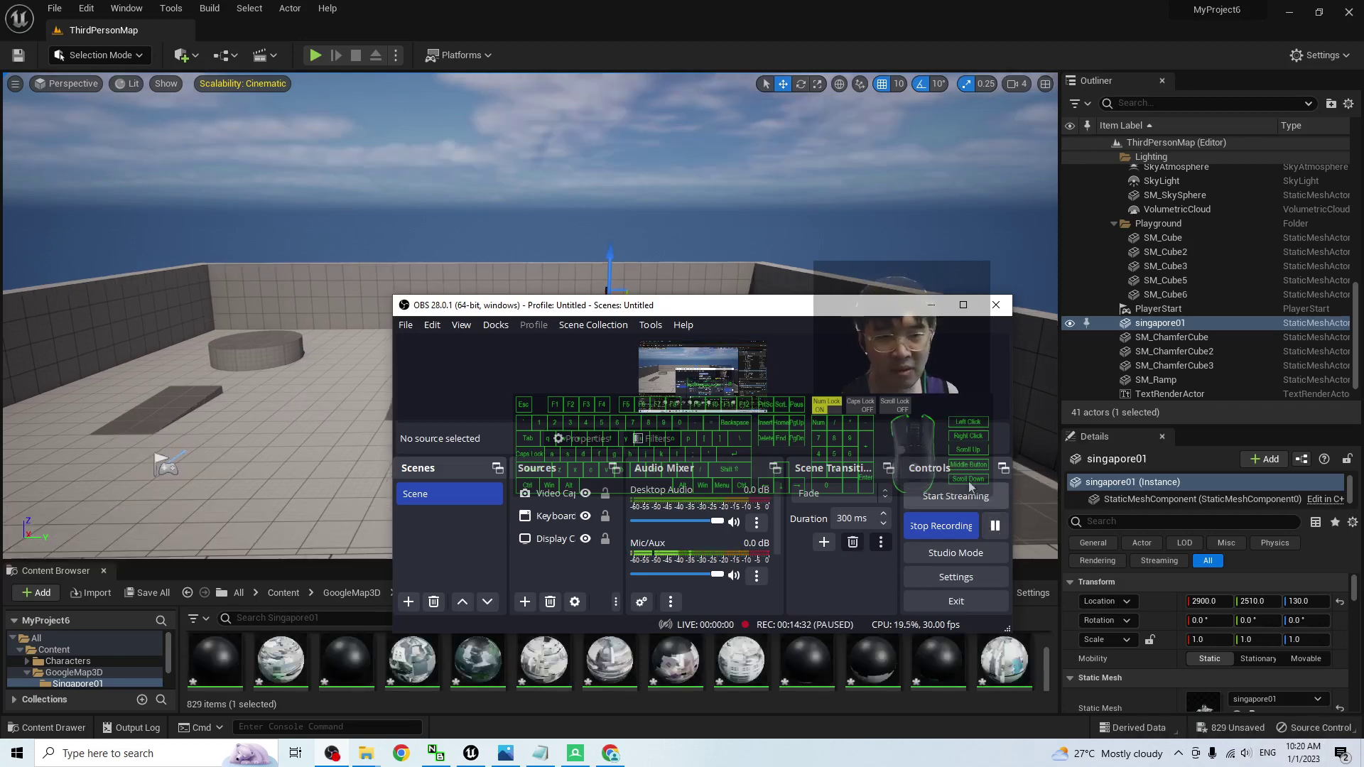
left_click(930, 306)
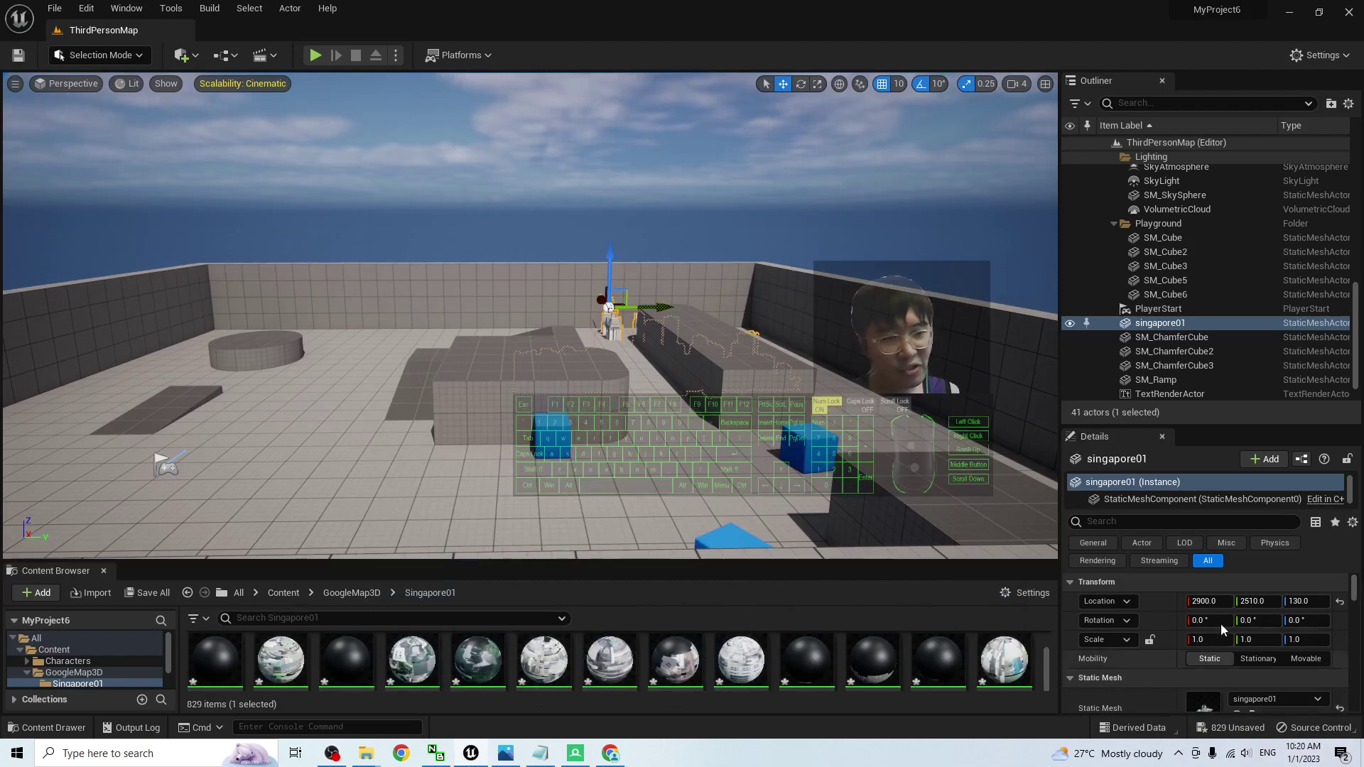
- Raise the singapore01 mesh above the playground blocks to about Z 640
left_click_drag(609, 264, 642, 176)
scroll(660, 382, "up", 2)
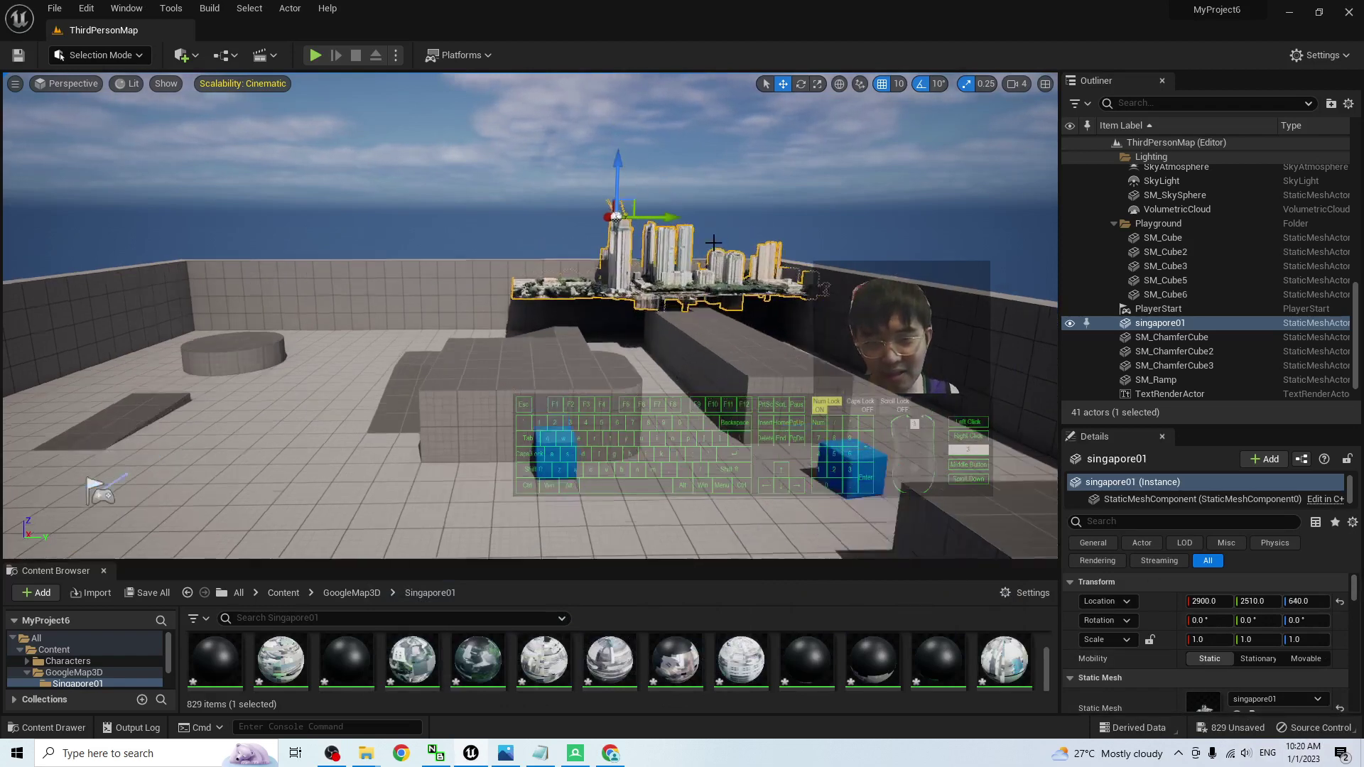
scroll(661, 383, "down", 2)
- Scale the singapore01 mesh up uniformly to 4.25
right_click_drag(661, 382, 654, 338)
key("w")
key("a")
key("s")
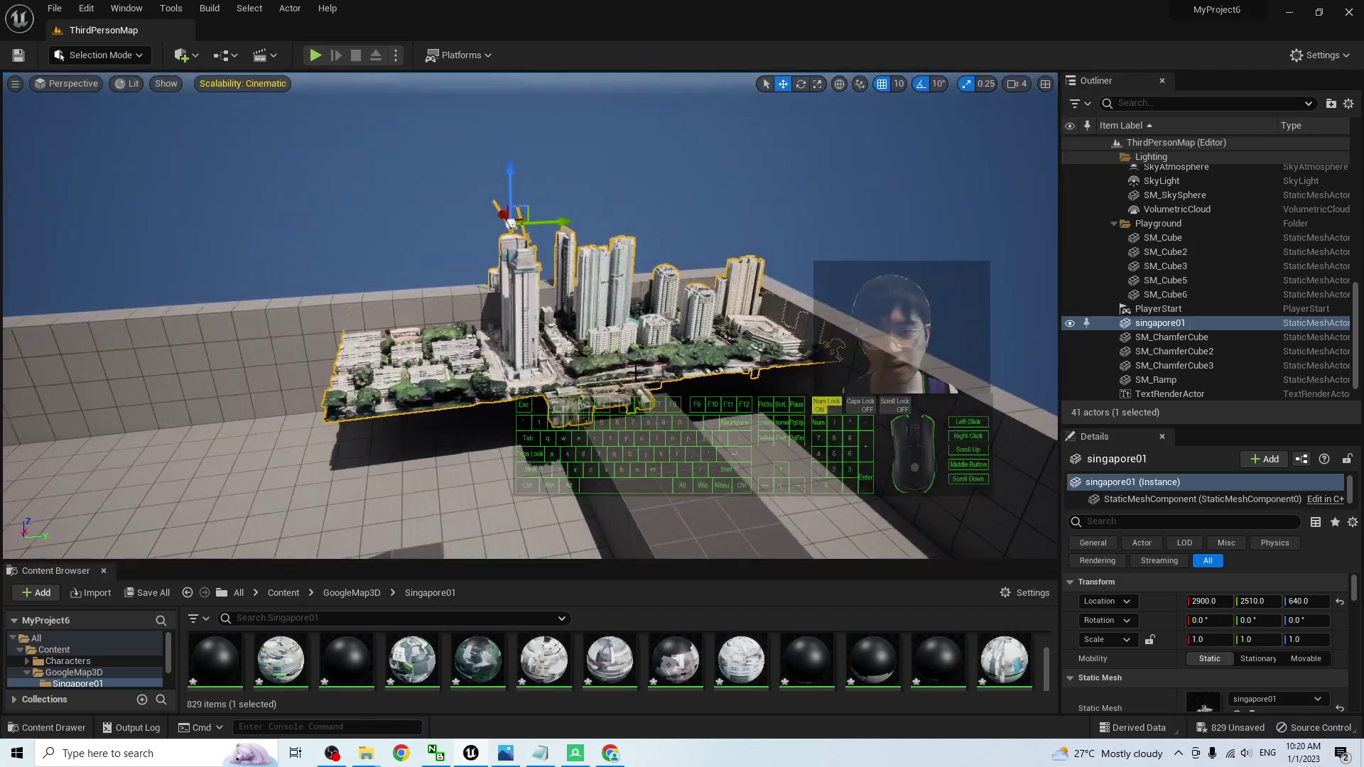
key("r")
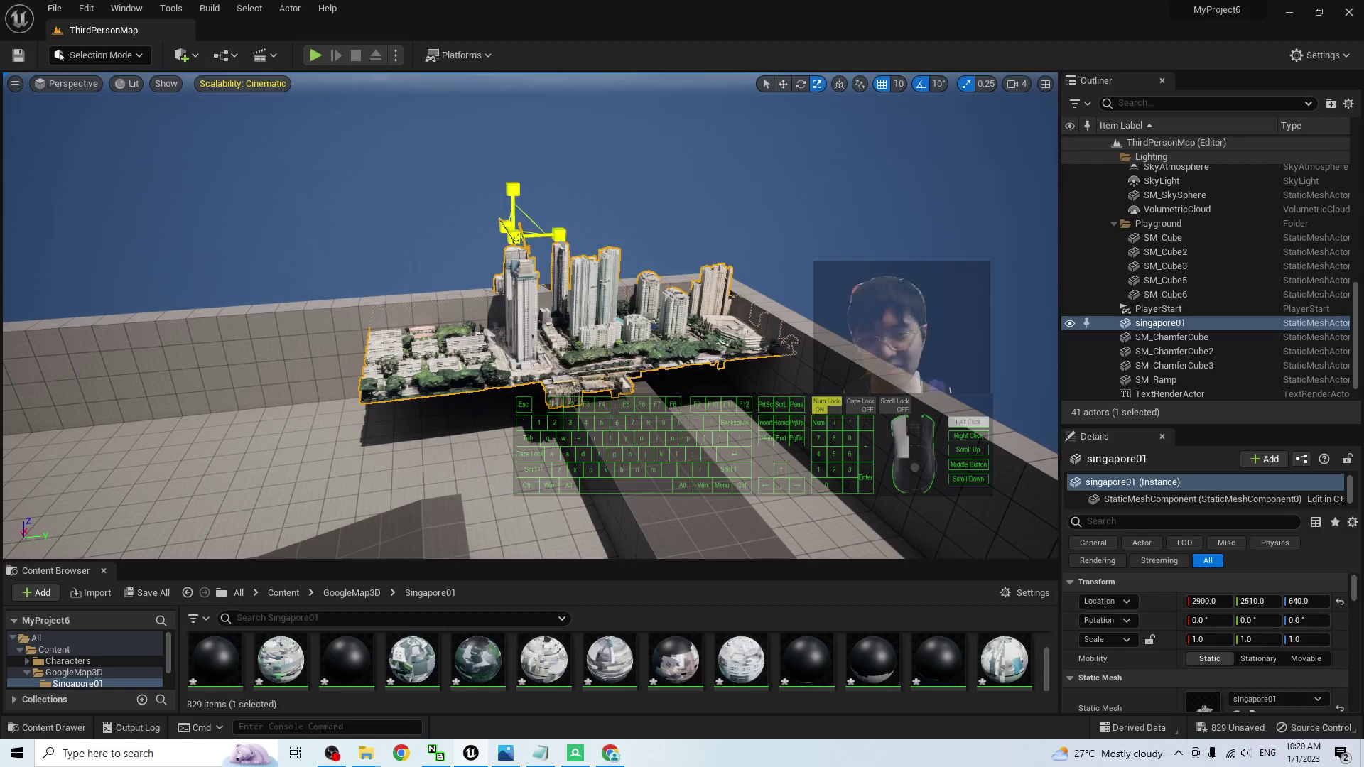
left_click_drag(516, 237, 655, 377)
- Raise the singapore01 mesh to about Z 1980 and shift it along Y to about 1400, over the walled arena
right_click_drag(654, 376, 723, 419)
key("s")
left_click_drag(245, 418, 239, 417)
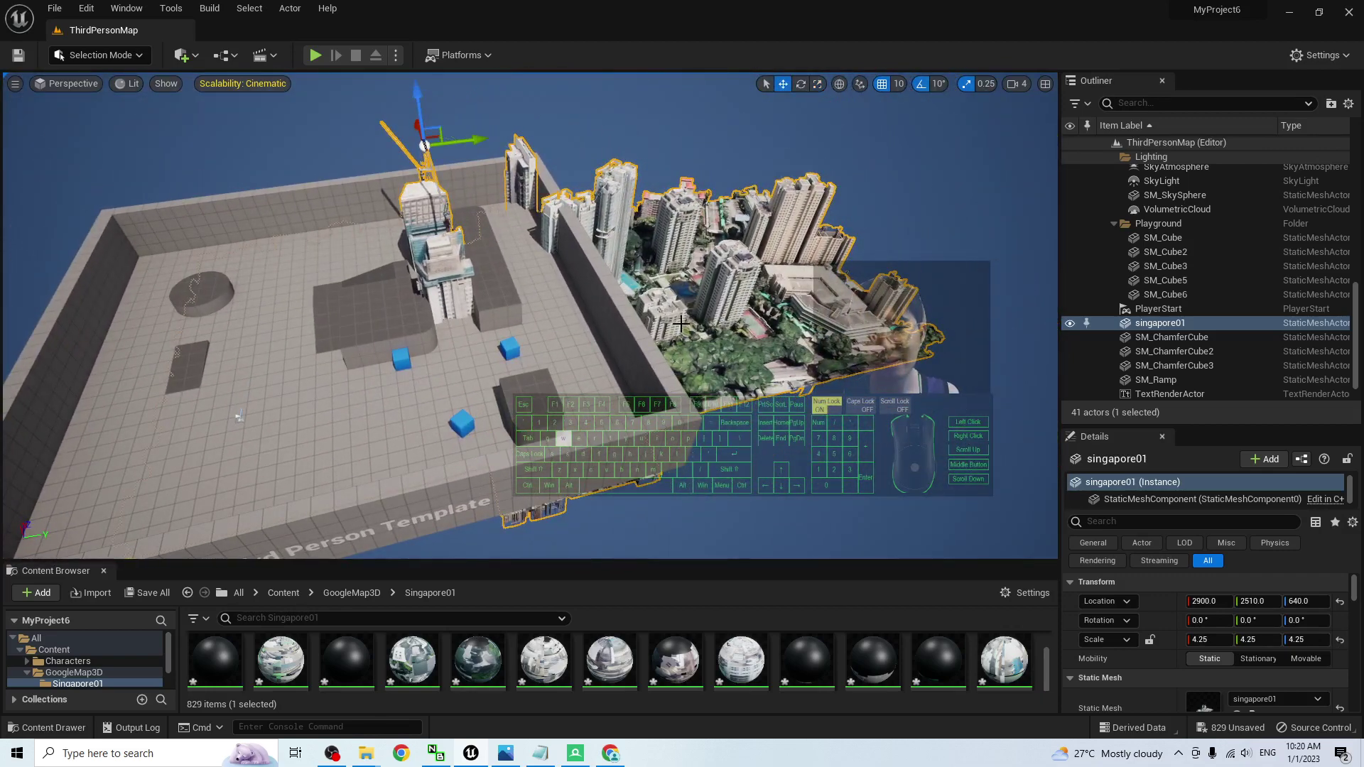
left_click_drag(420, 114, 419, 95)
scroll(463, 408, "down", 5)
right_click_drag(614, 499, 583, 338)
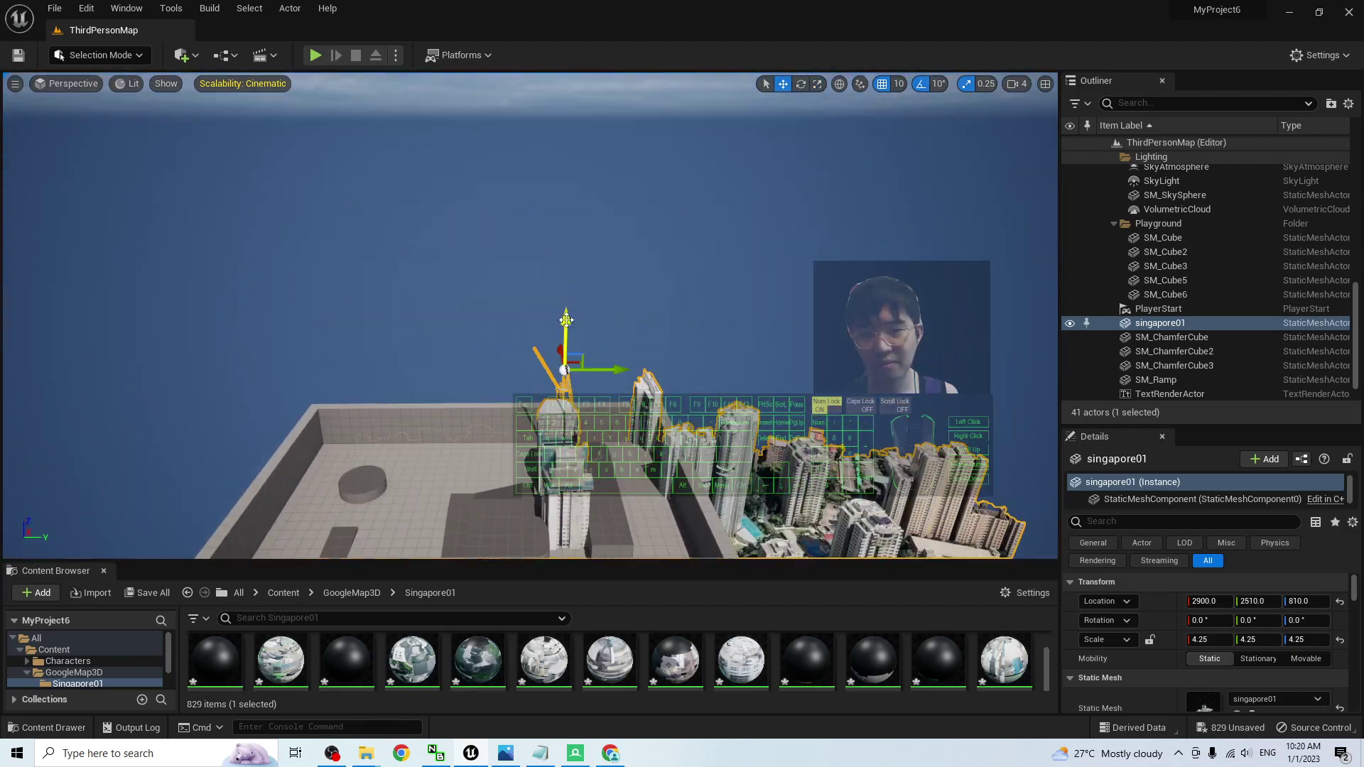
left_click_drag(566, 320, 562, 191)
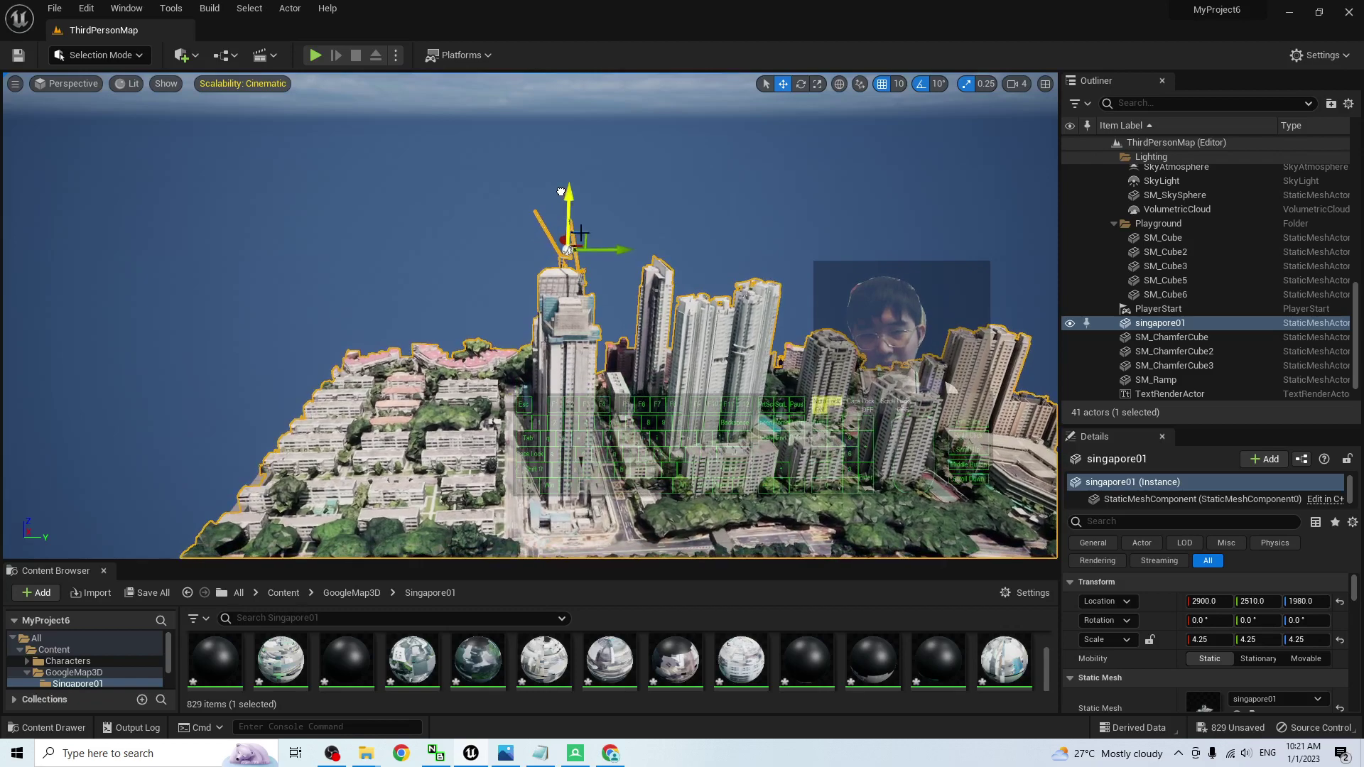
left_click_drag(615, 250, 513, 260)
scroll(514, 260, "down", 5)
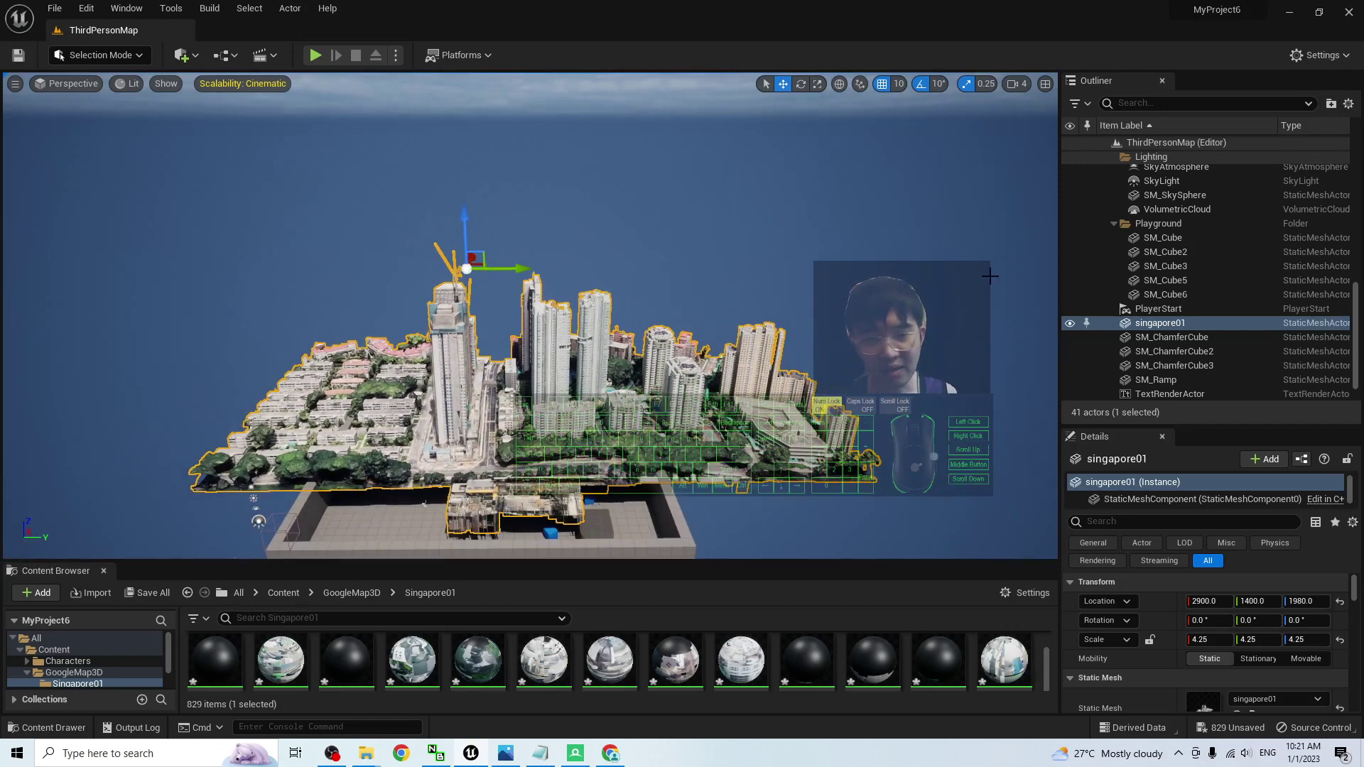
- Move the PlayerStart above the city street beside the tall towers, to about X 1840, Y 890, Z 1662
left_click(1142, 310)
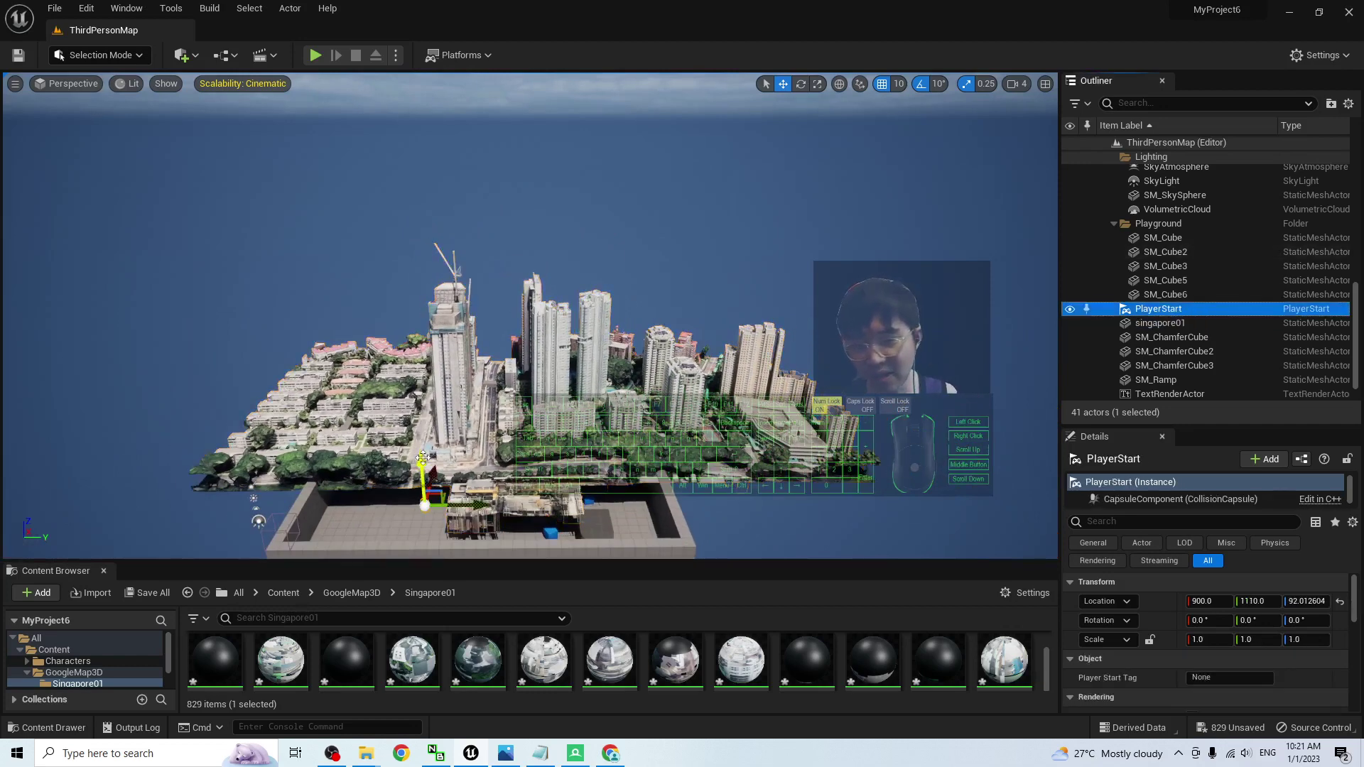
left_click_drag(423, 459, 403, 303)
right_click_drag(337, 372, 427, 336)
key("a")
key("w")
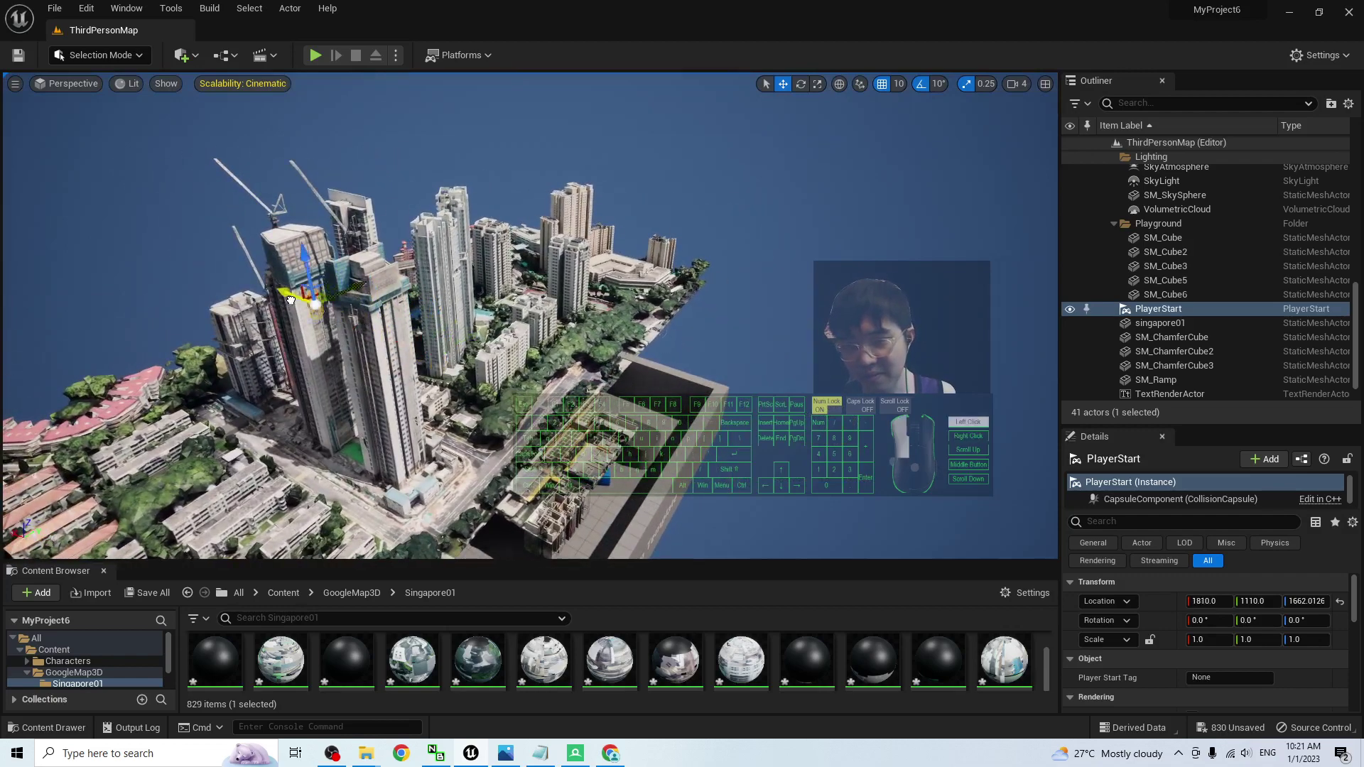
right_click_drag(239, 370, 230, 408)
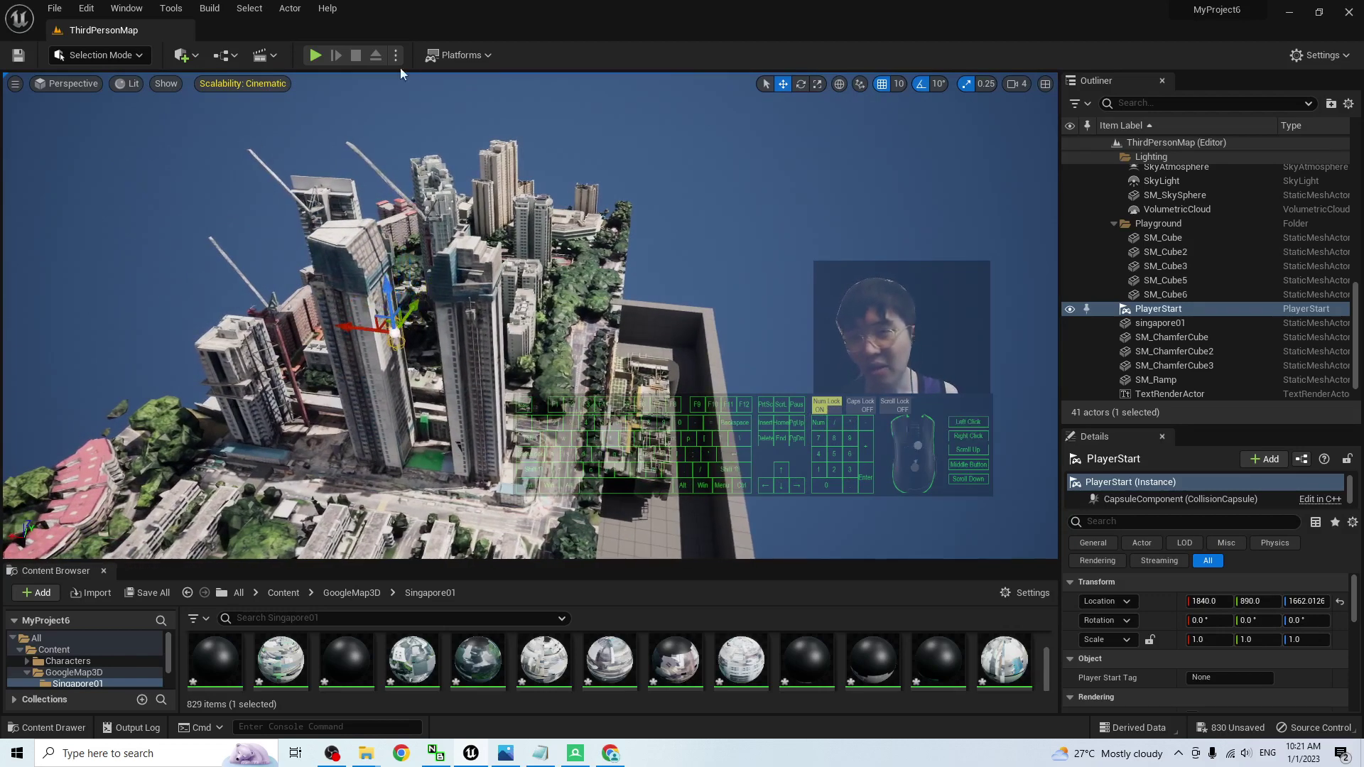
- Play-test the level by running and jumping the character from the city street over low rooftops toward the construction towers
left_click(315, 55)
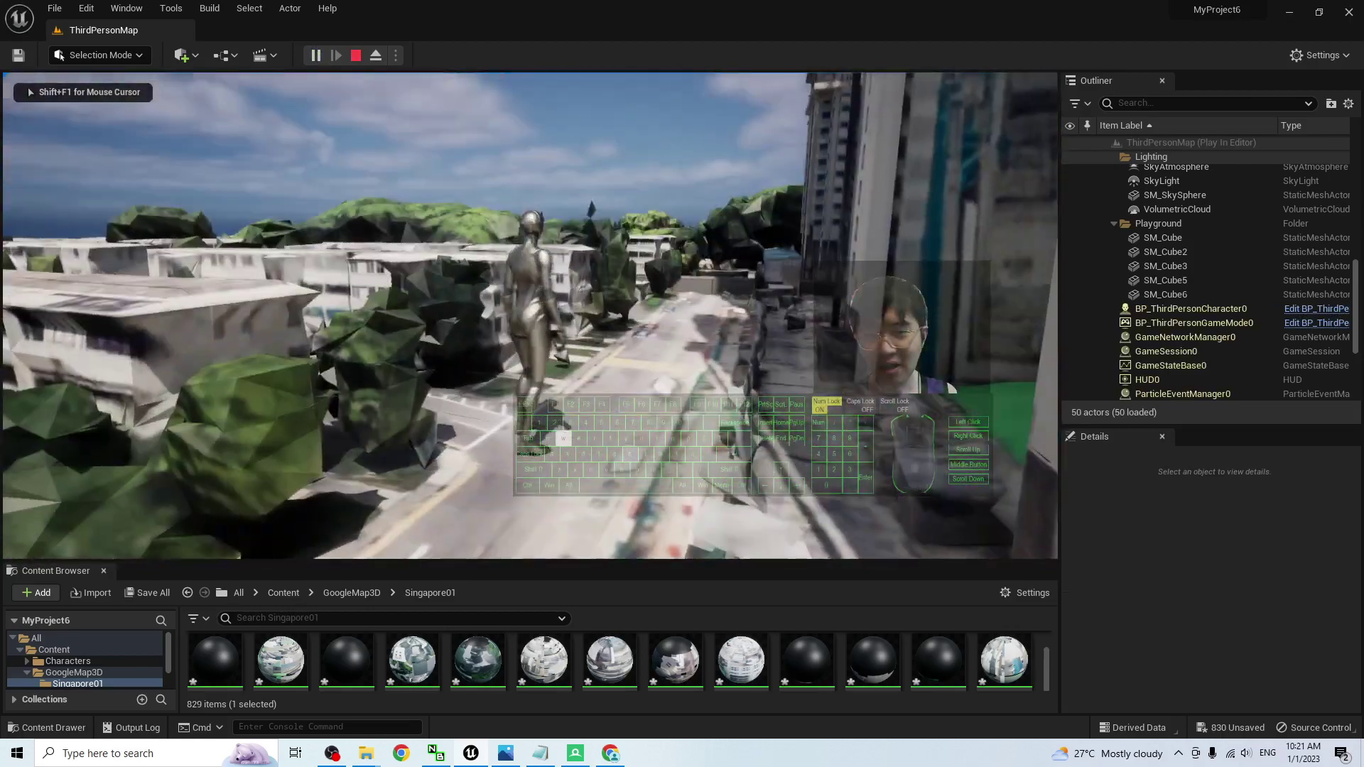
key("space")
key("w")
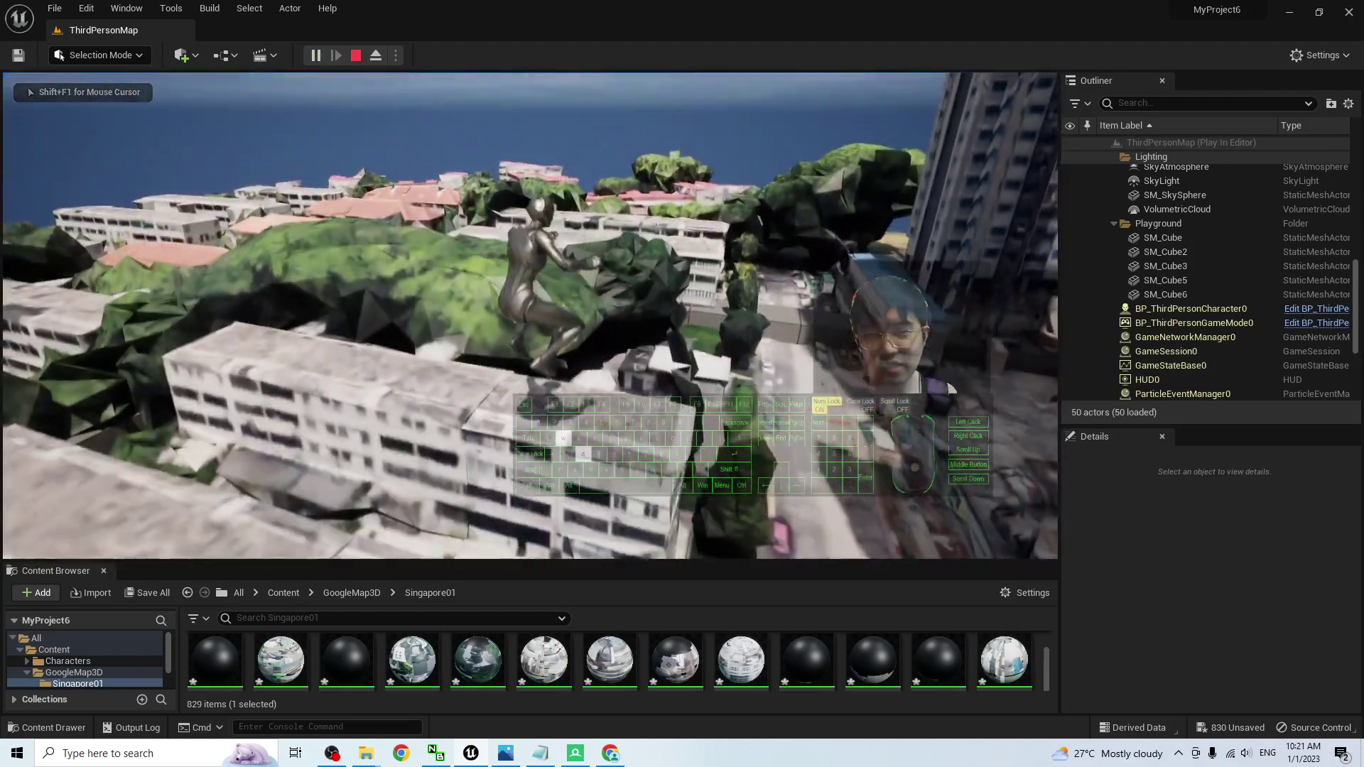
key("space")
key("w")
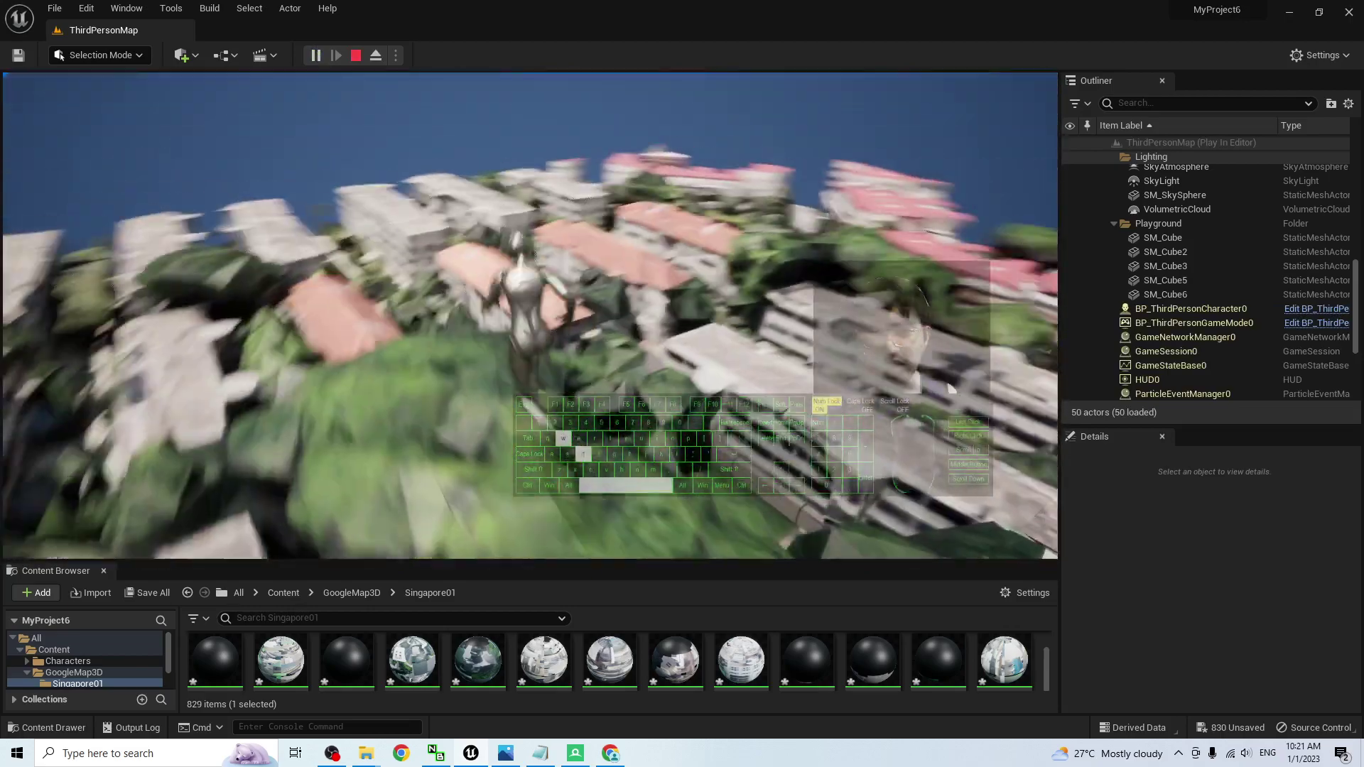
key("w")
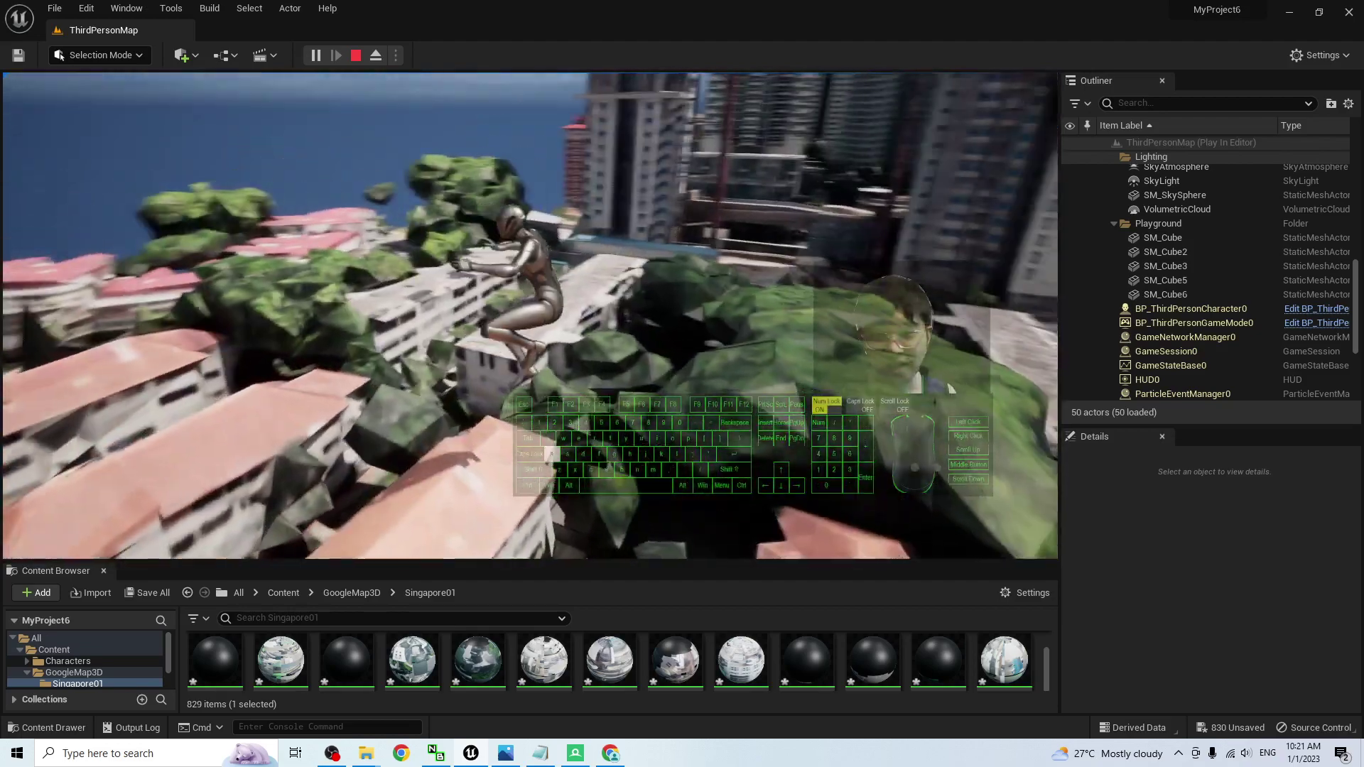
key("a")
key("w")
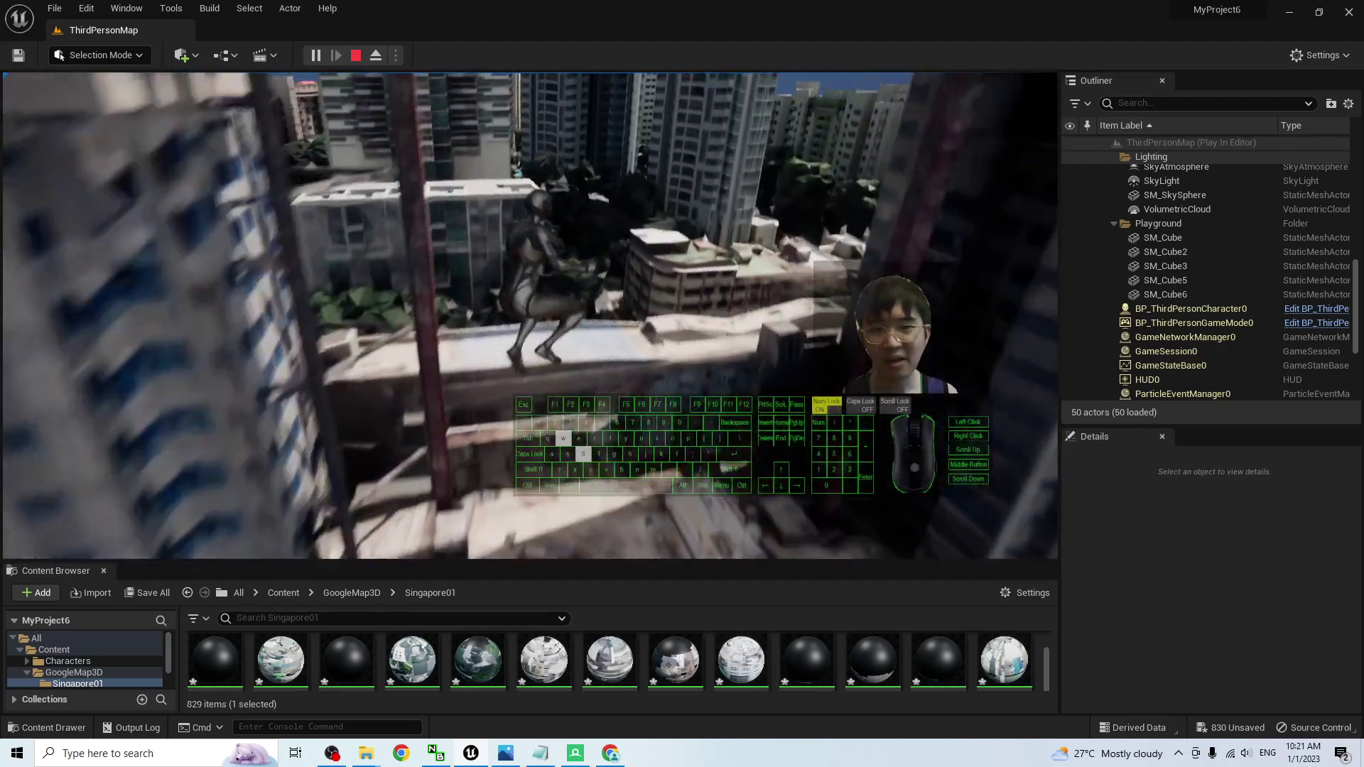
key("a")
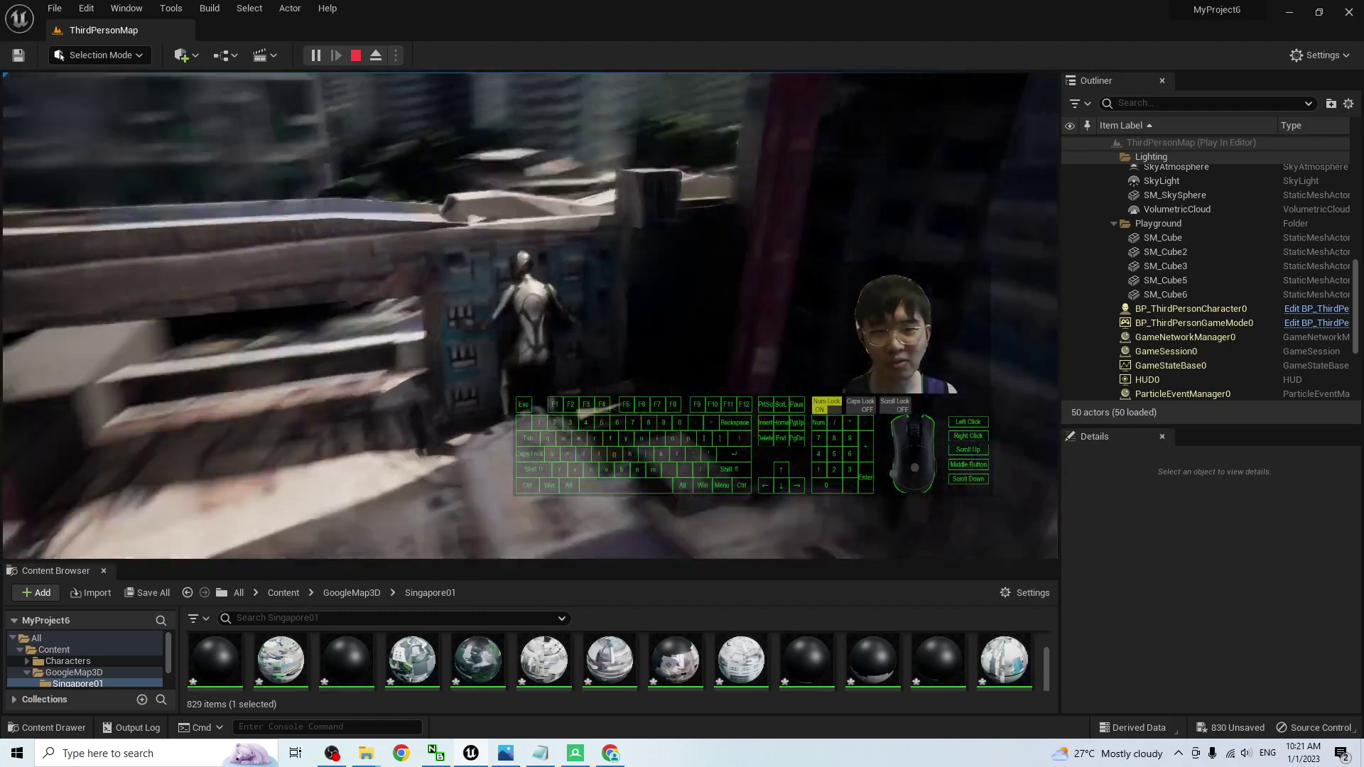
- Run and jump the character over the low apartment rooftops and across the road to test the mesh collision
key("space")
key("w")
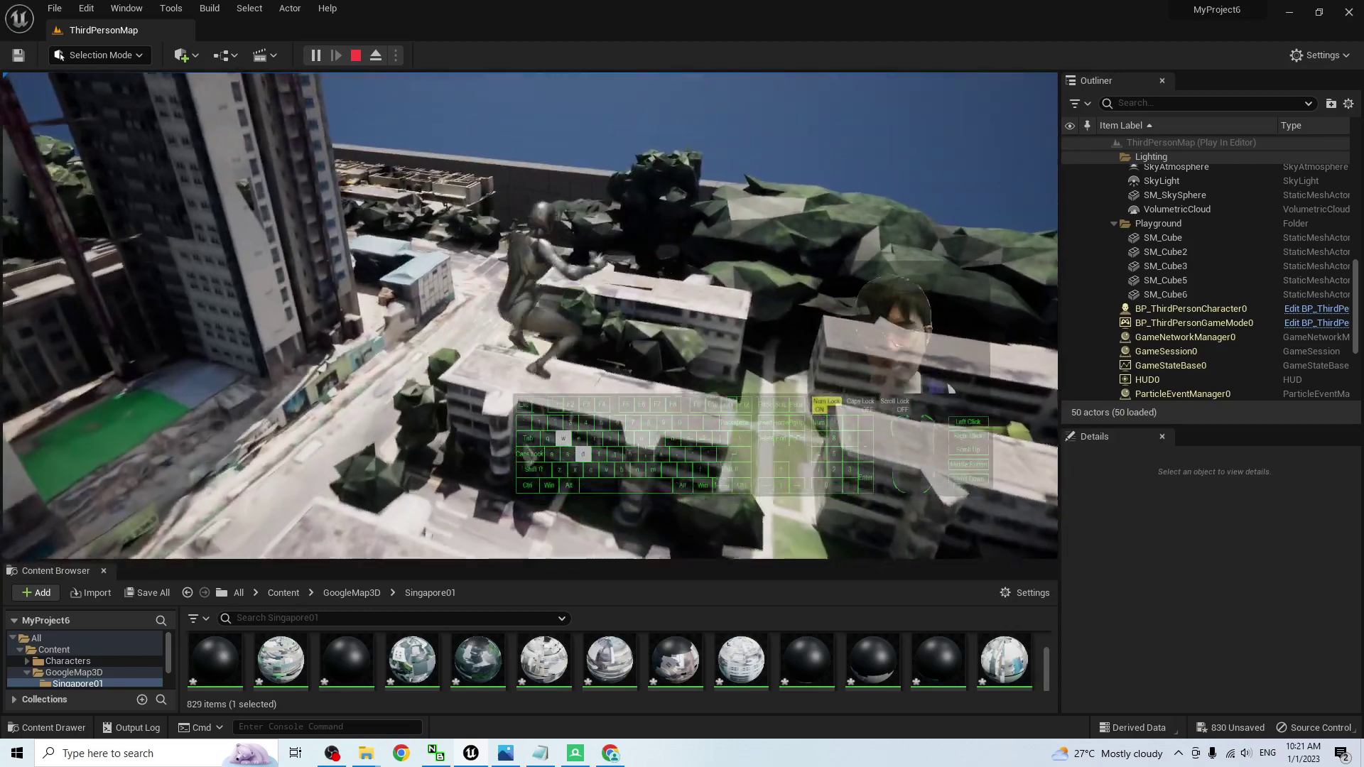
key("w")
key("space")
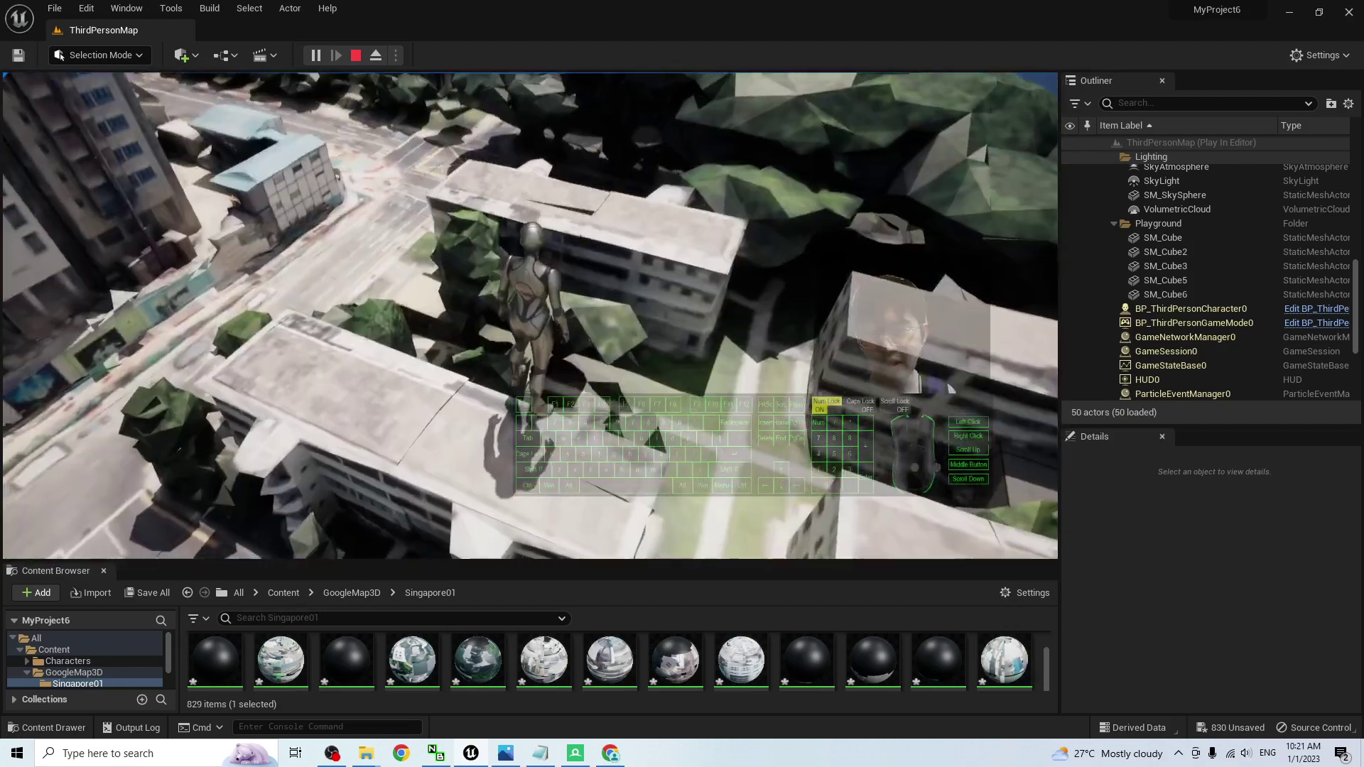
key("w")
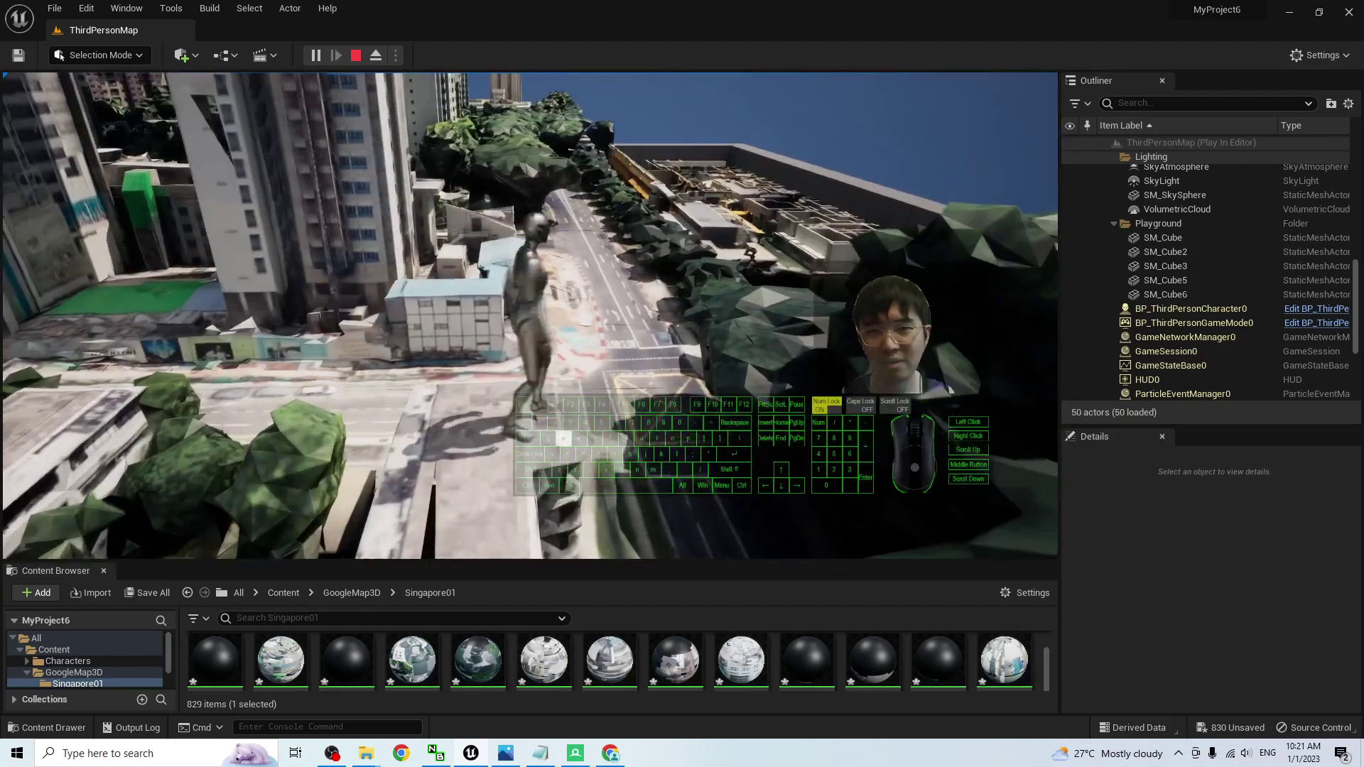
key("space")
key("w")
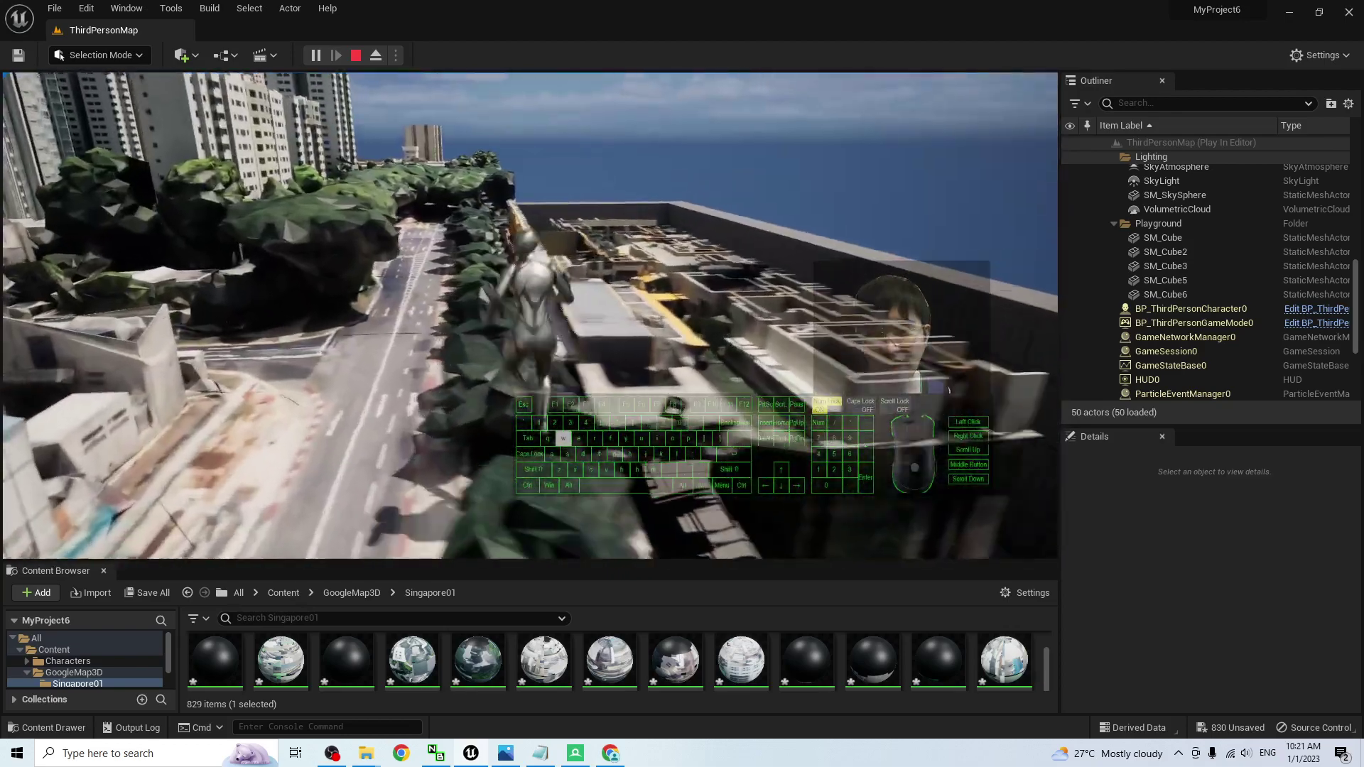
- Run the character over the walled-arena buildings and the tree canopy, look back at the towers, and end the play-test
key("w")
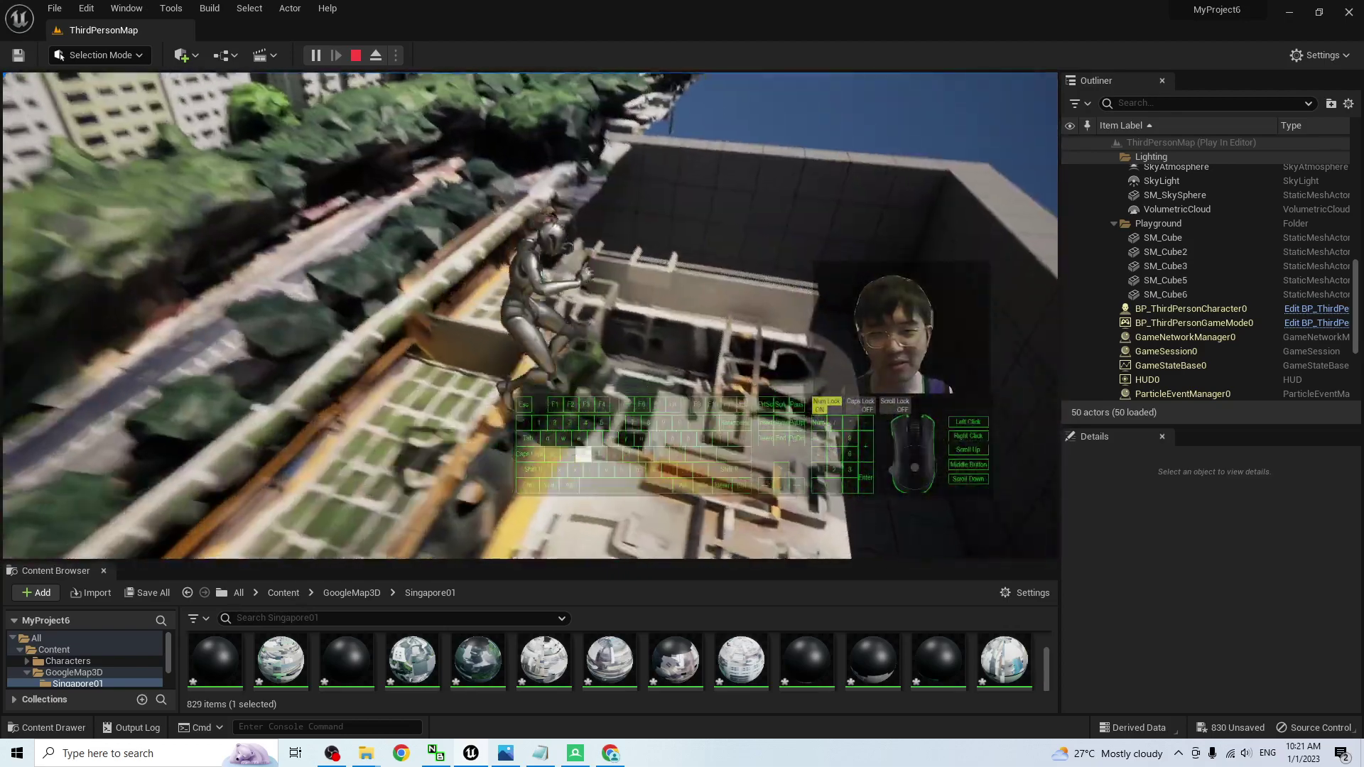
key("w")
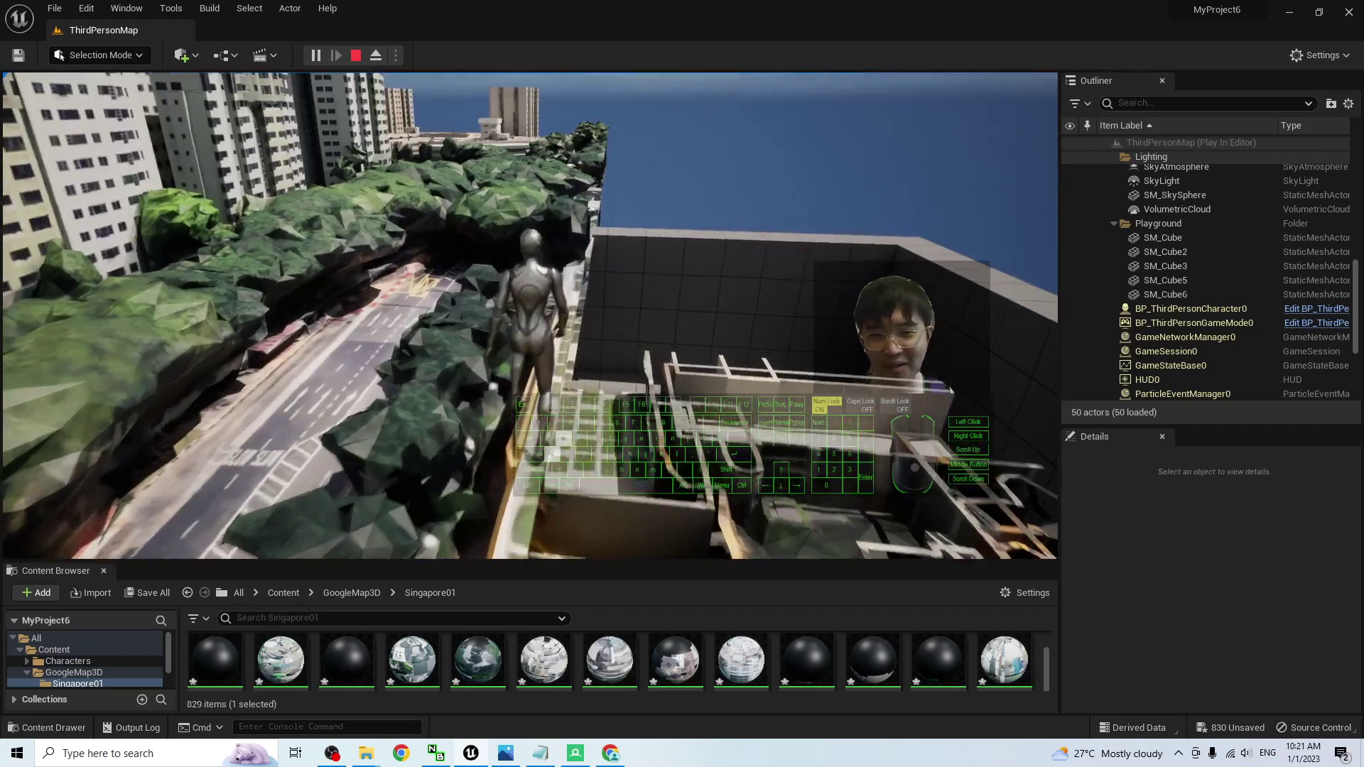
key("space")
key("w")
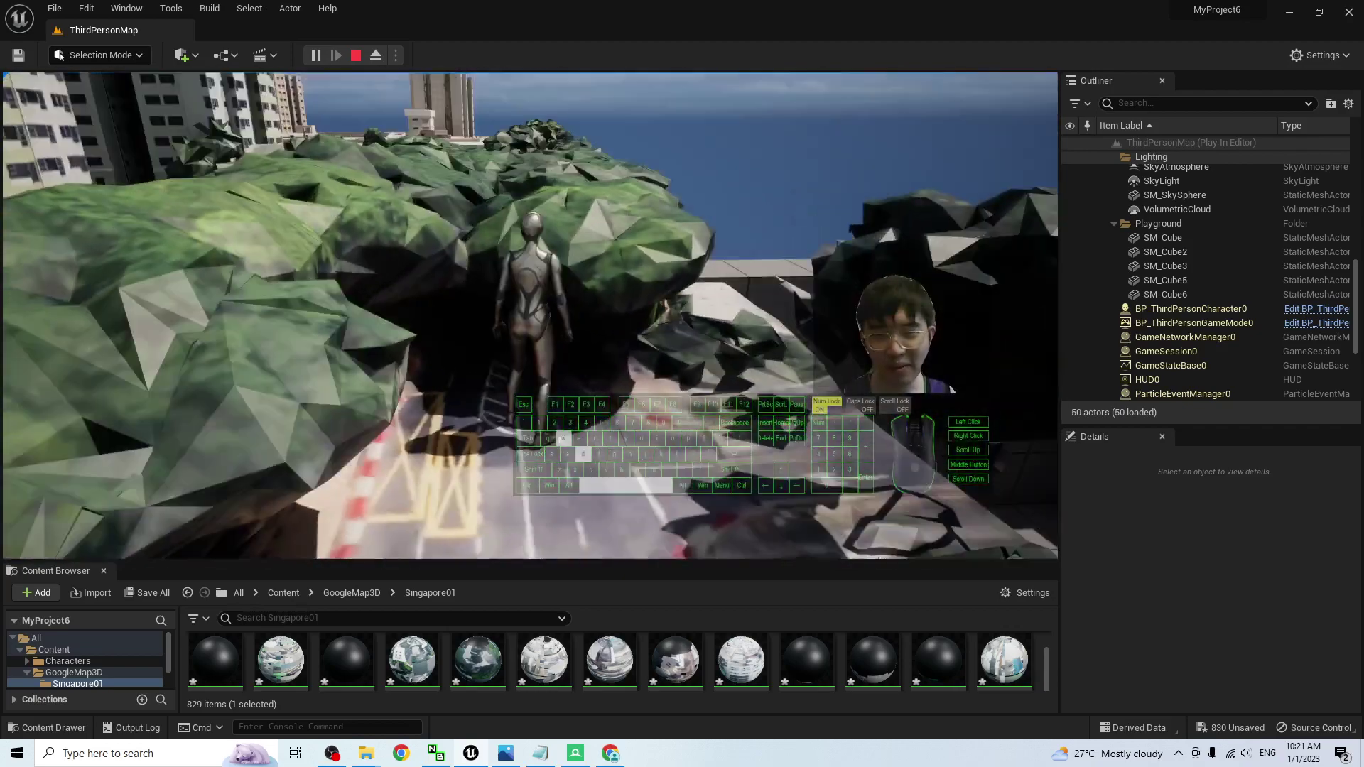
key("d")
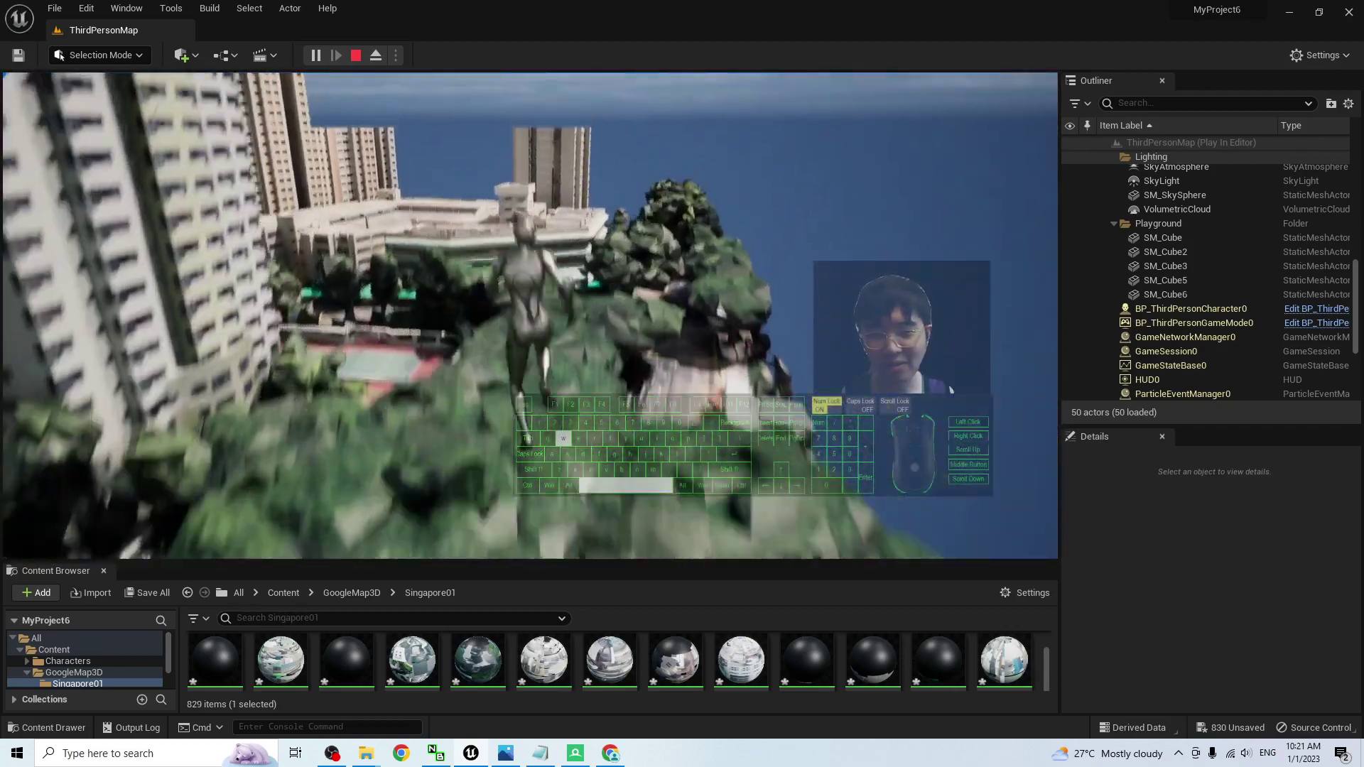
key("s")
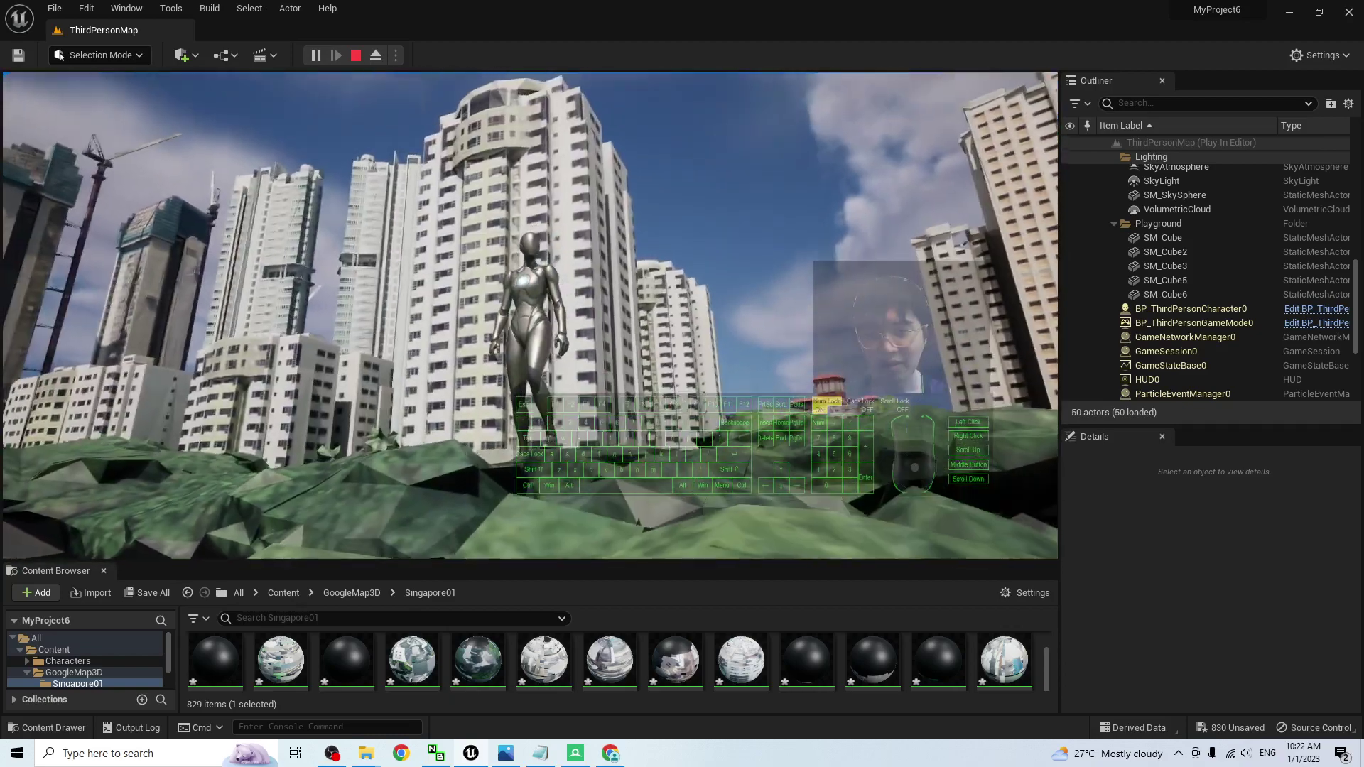
key("Escape")
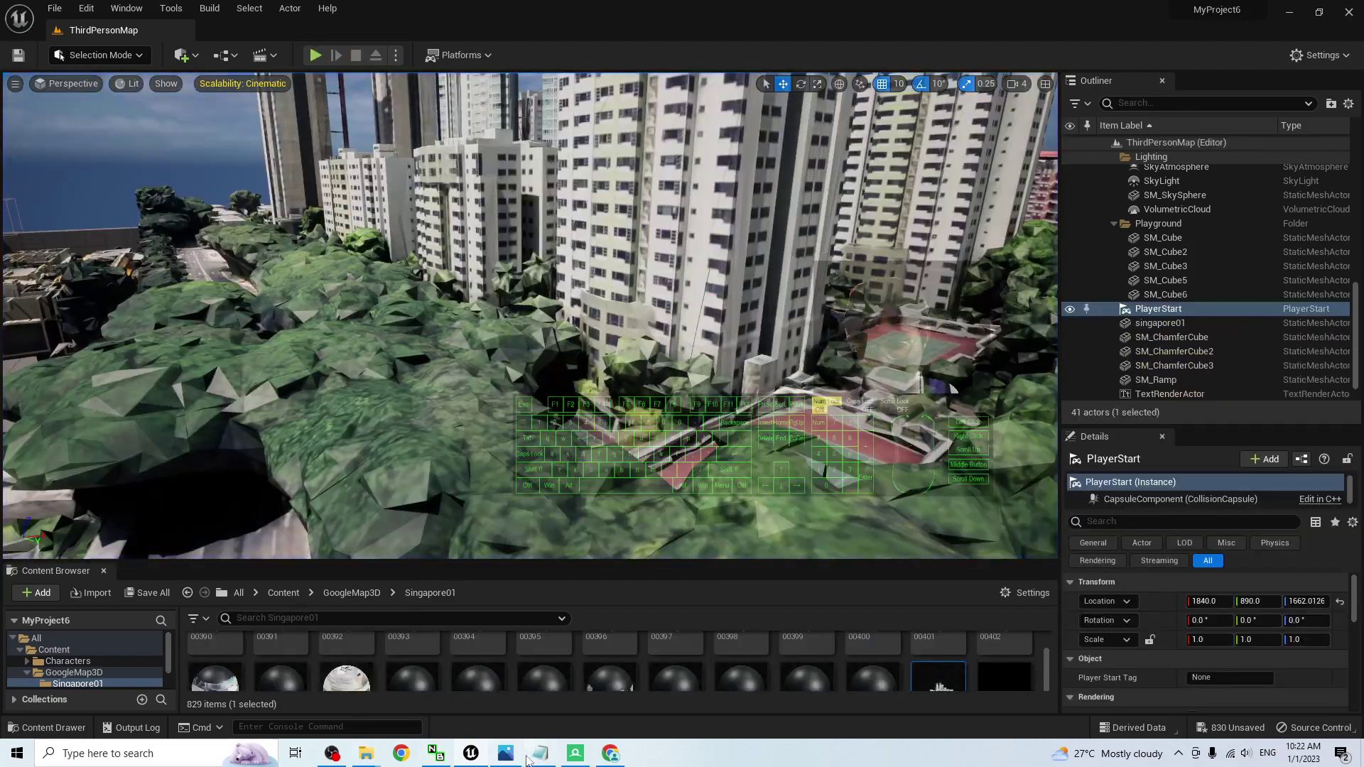
- Show cover.jpg, and switch to Google Maps in Chrome to examine the Tiong Bahru and Jalan Membina high-rises in a rotated 3D view
left_click(505, 754)
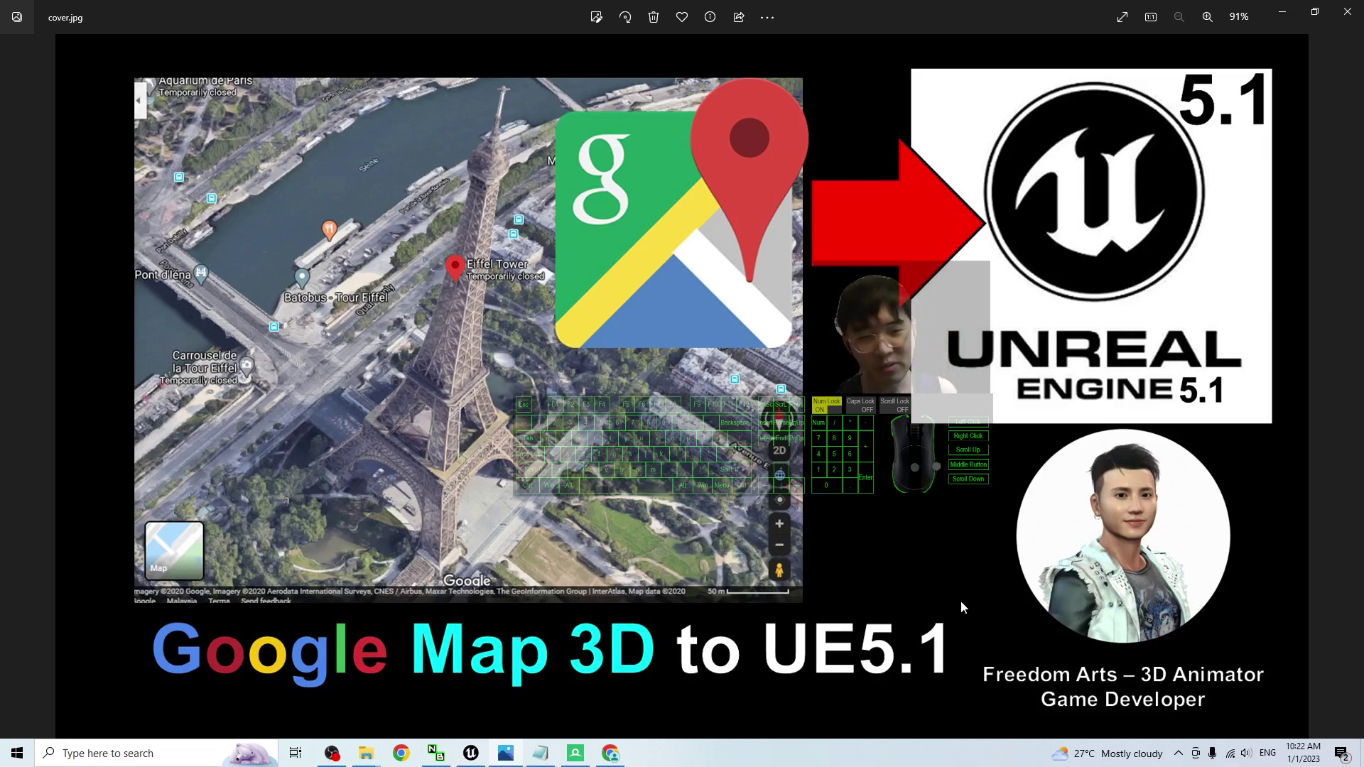
left_click(610, 754)
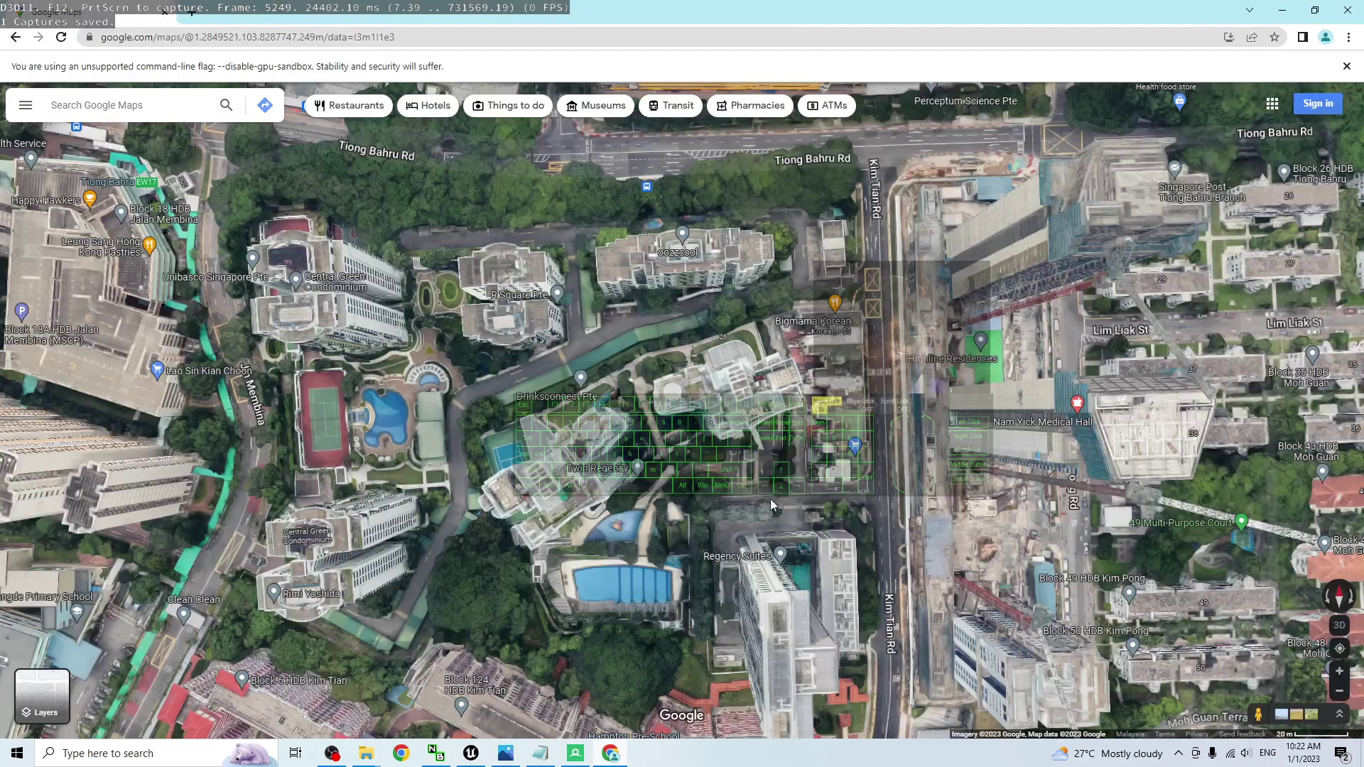
scroll(924, 526, "down", 2)
scroll(981, 583, "up", 3)
left_click(1340, 626)
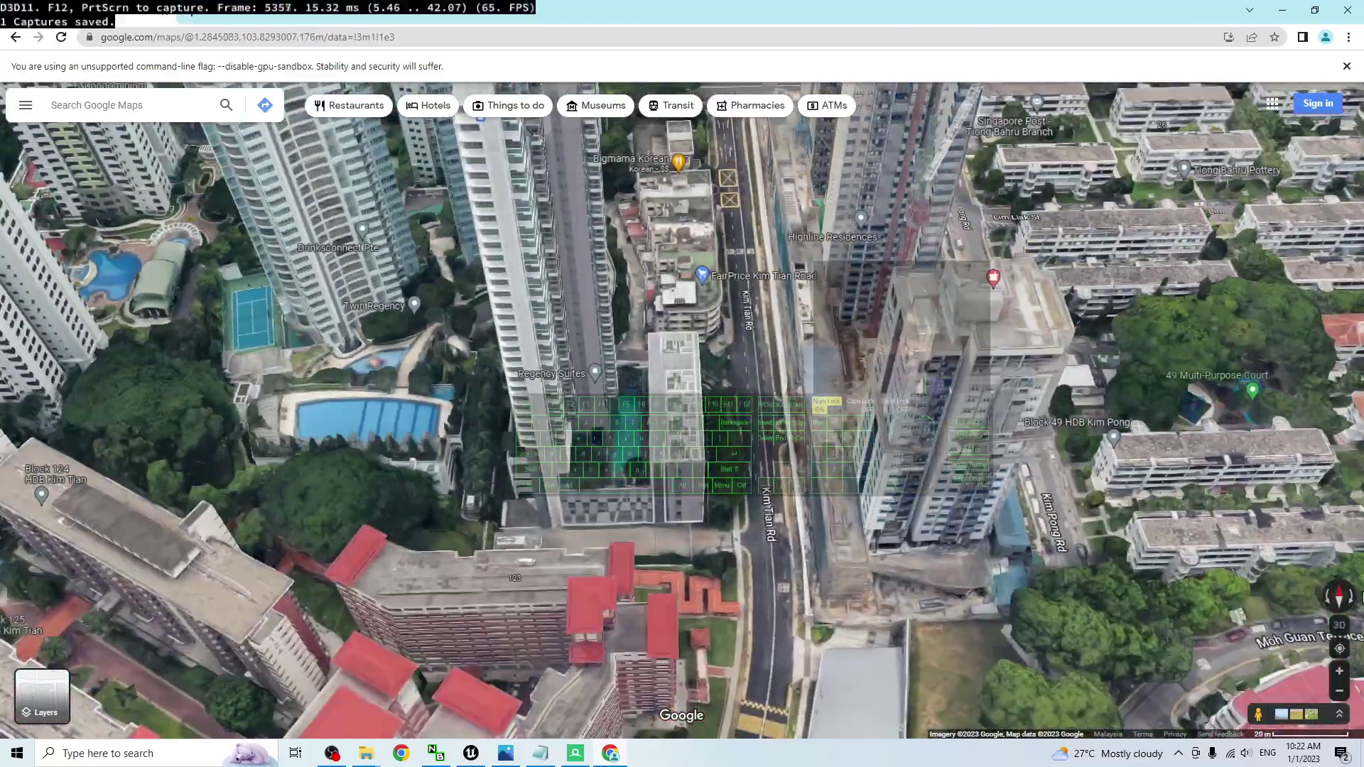
left_click(1359, 597)
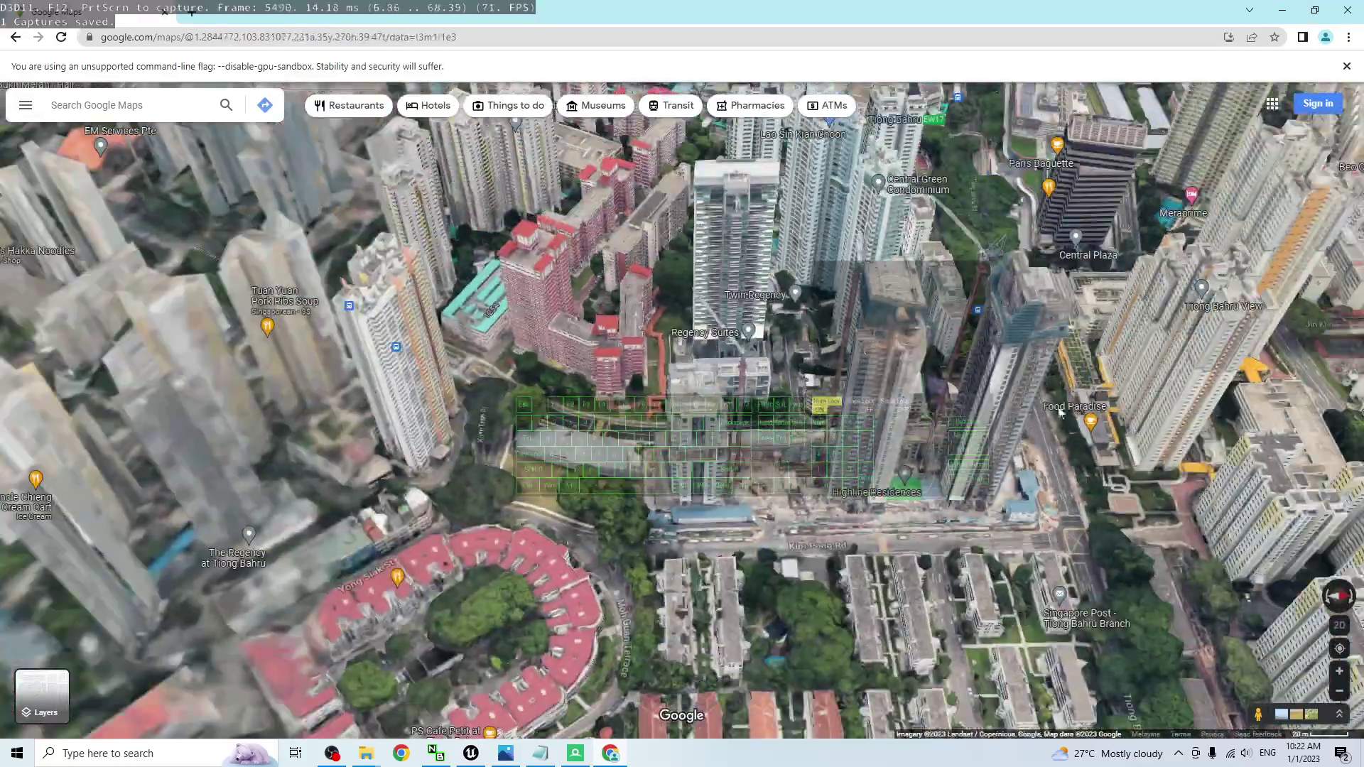
right_click(1091, 411)
scroll(976, 423, "up", 2)
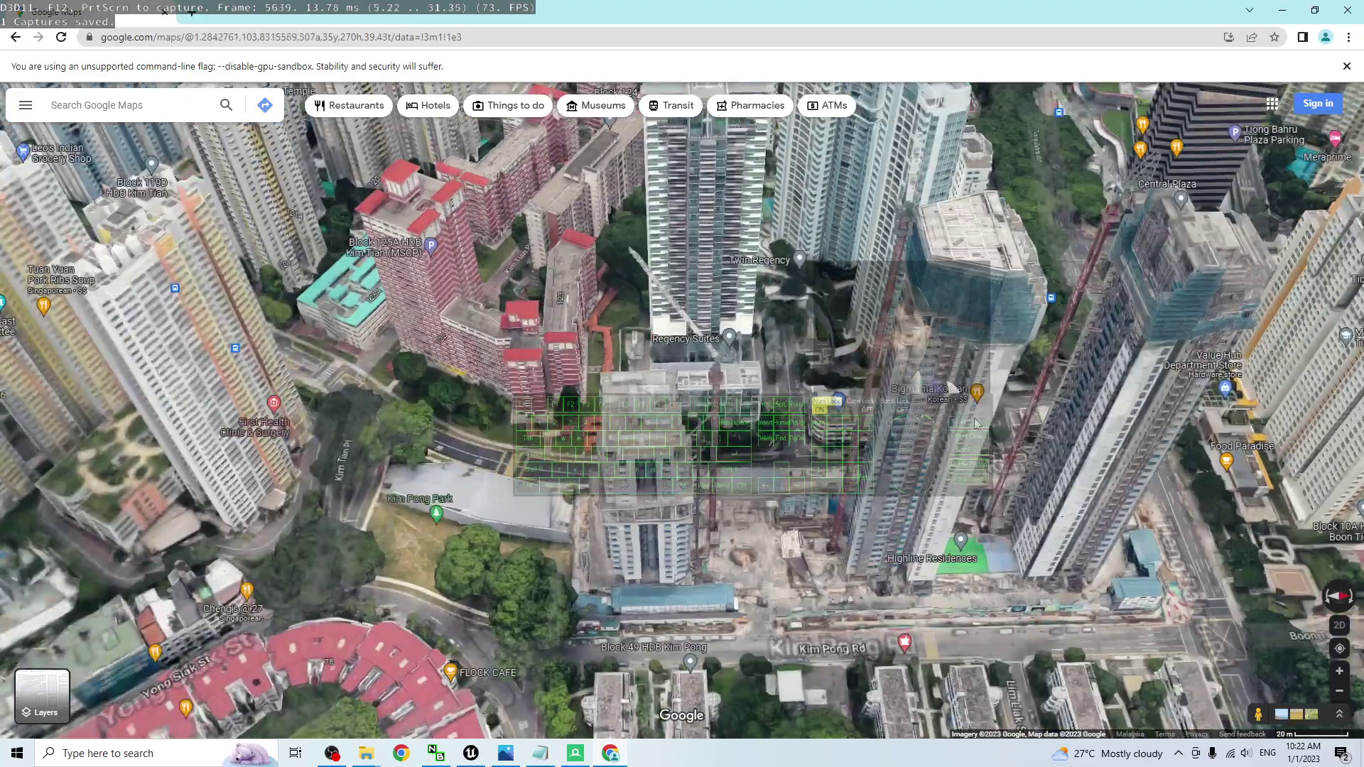
left_click_drag(976, 423, 626, 565)
left_click_drag(639, 369, 931, 604)
left_click_drag(682, 376, 811, 593)
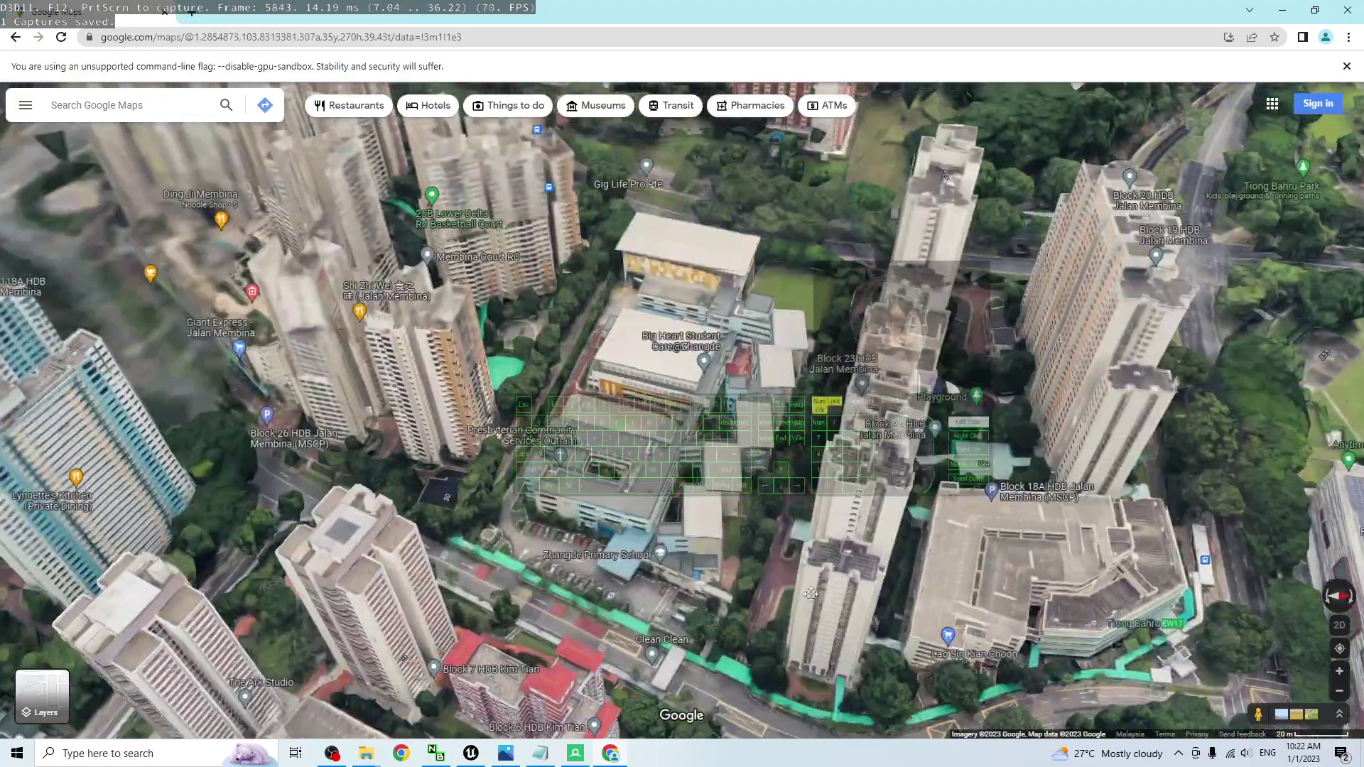
- Switch back to Unreal Engine and examine the imported singapore01 towers from several sides
key("alt+Tab")
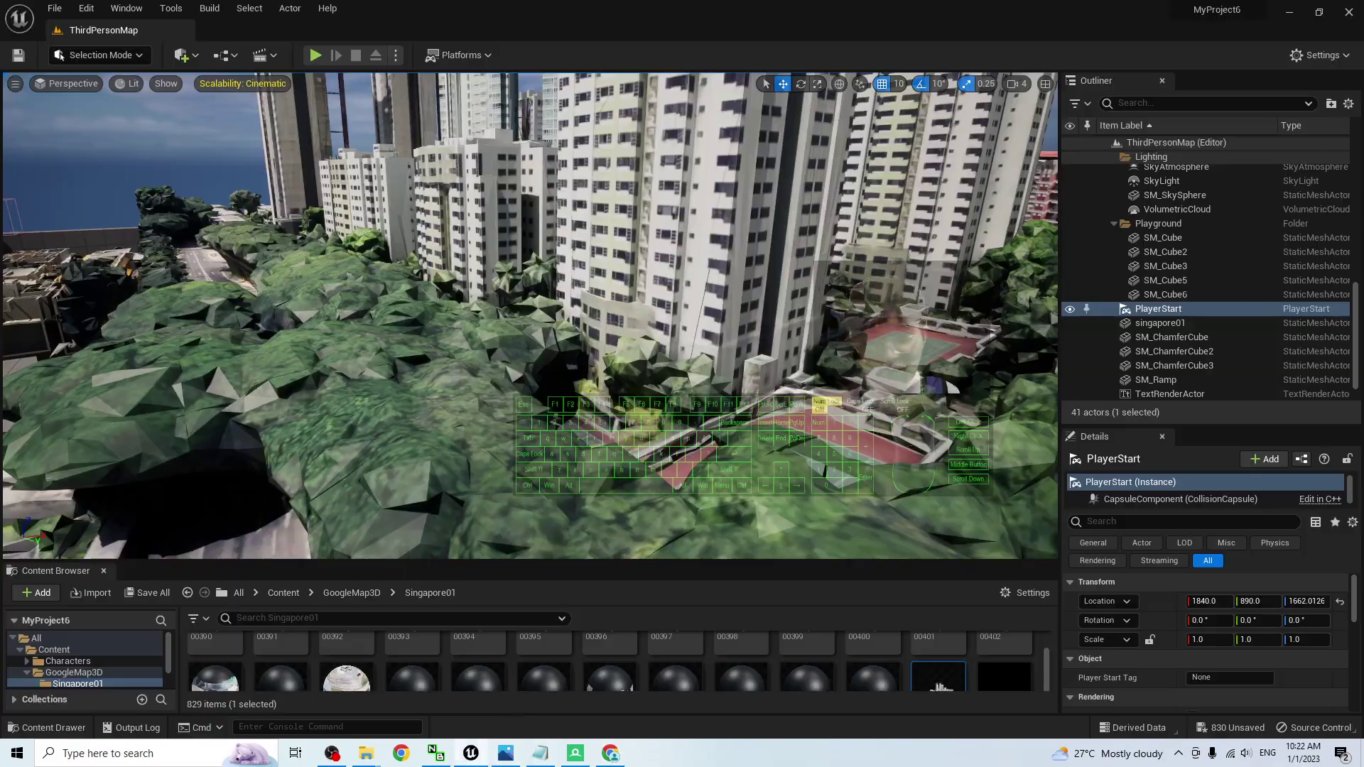
key("s")
mouse_move(530, 316)
right_mouse_down()
mouse_move(490, 309)
mouse_move(498, 249)
mouse_move(508, 245)
mouse_move(529, 316)
right_mouse_up()
key("w")
key("a")
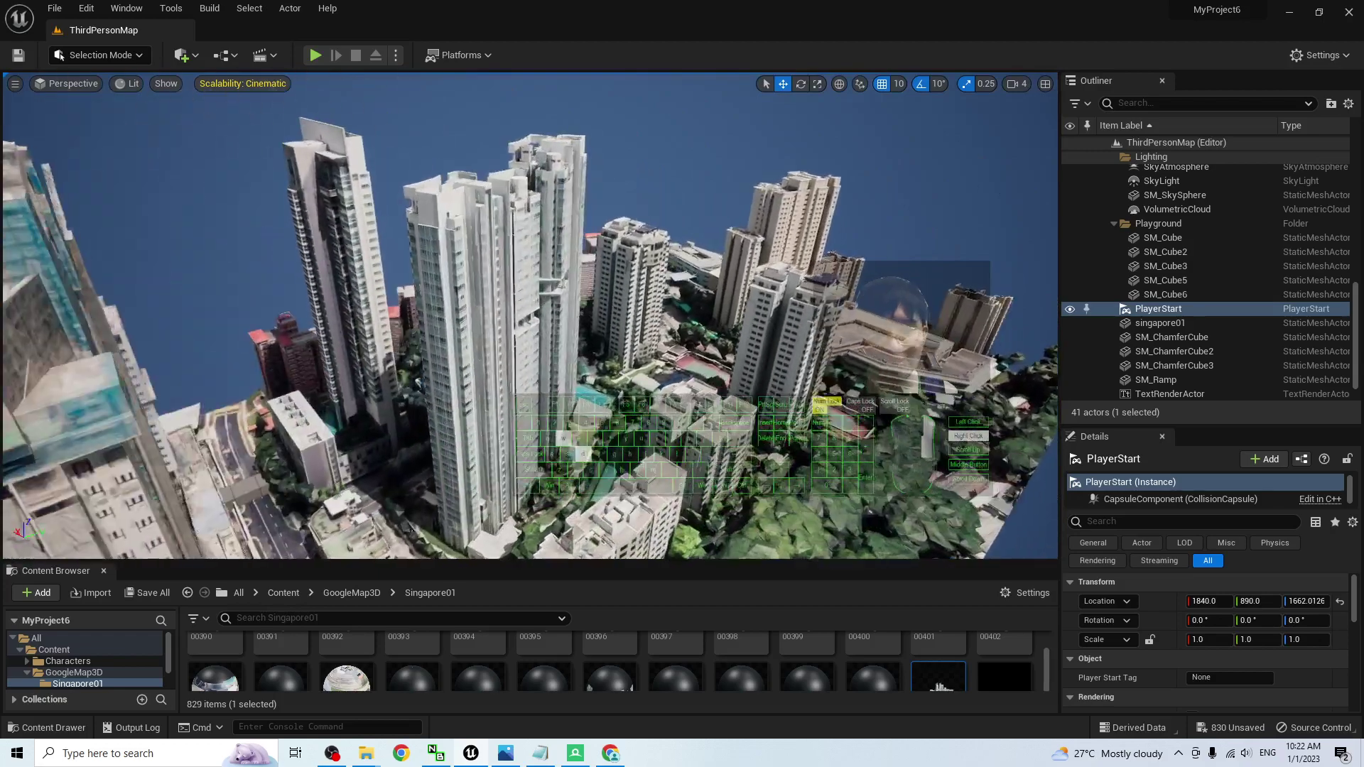
right_click_drag(408, 510, 408, 510)
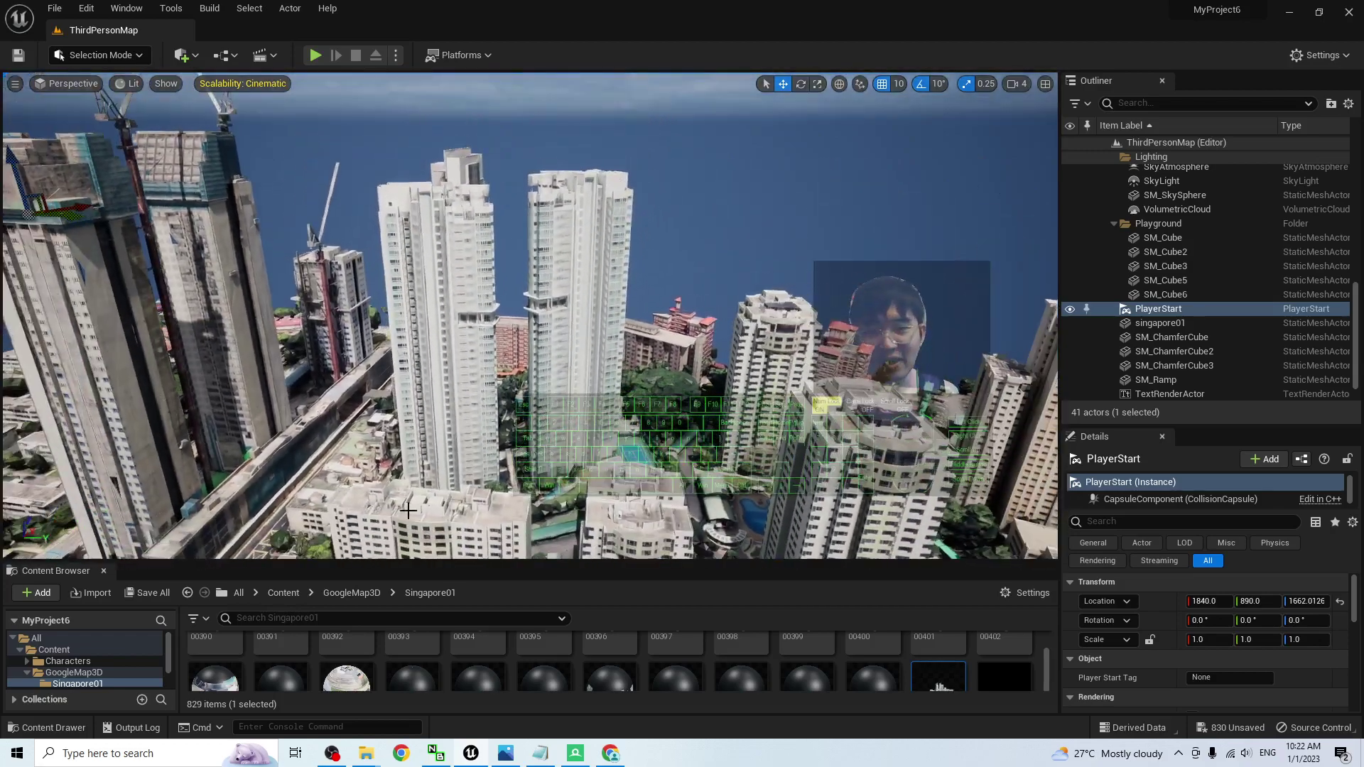